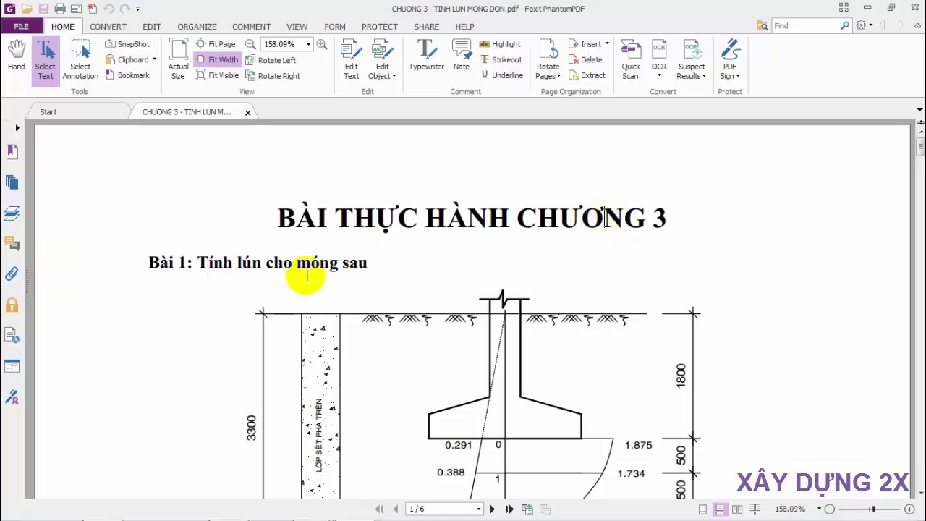
- Scroll through PDF page 1 from the Bài 1 diagram and void-ratio table to the Yêu cầu requirements
drag(260, 264, 243, 269)
click(238, 266)
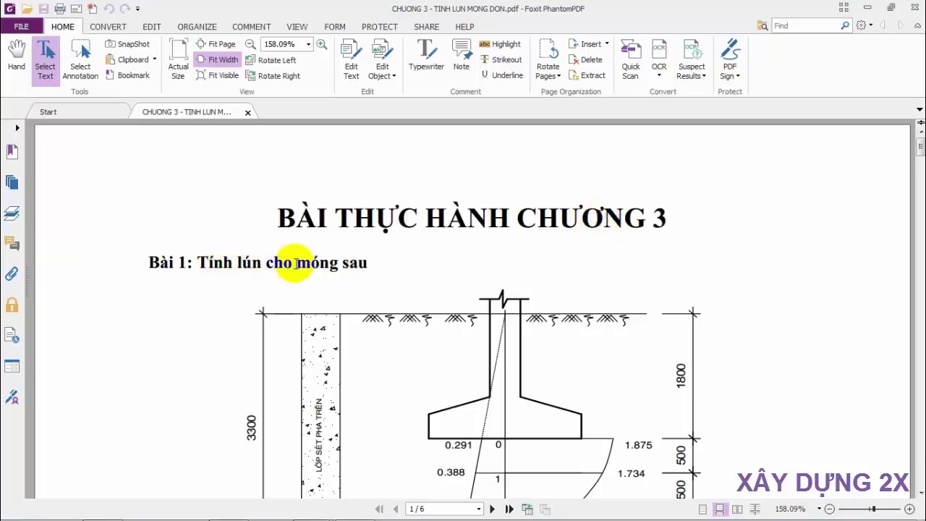
scroll(340, 304, down, 3)
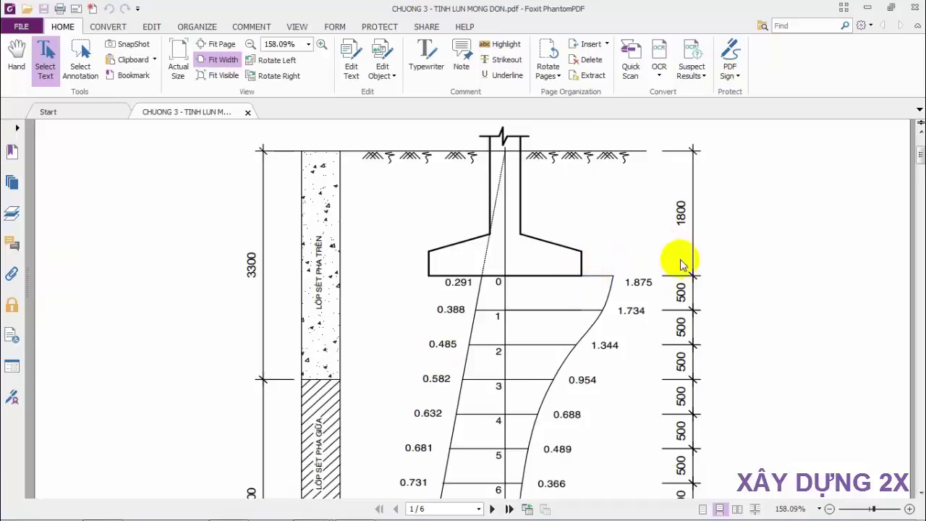
scroll(526, 301, down, 2)
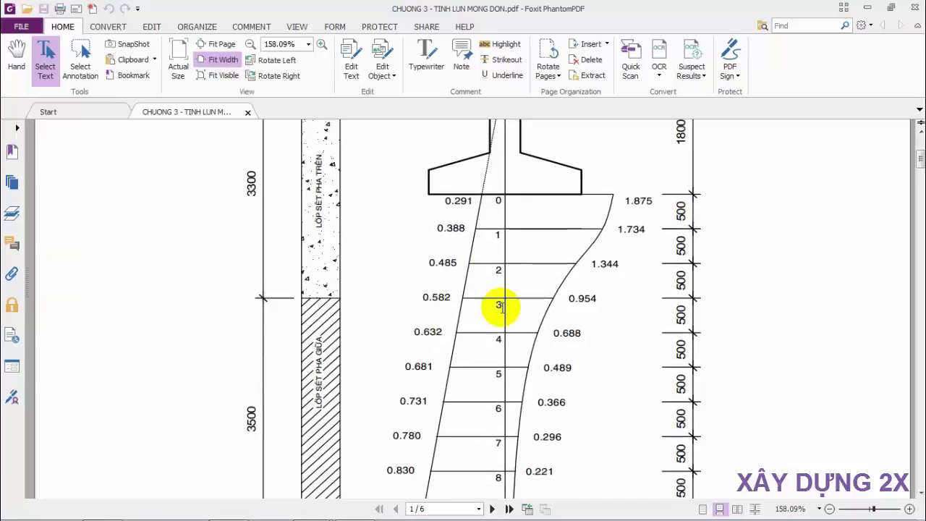
scroll(506, 333, down, 1)
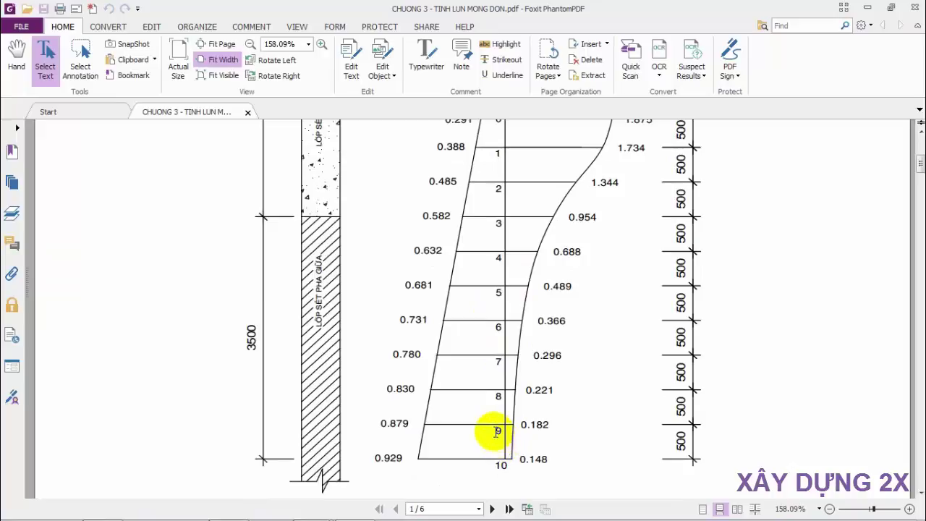
scroll(470, 423, up, 2)
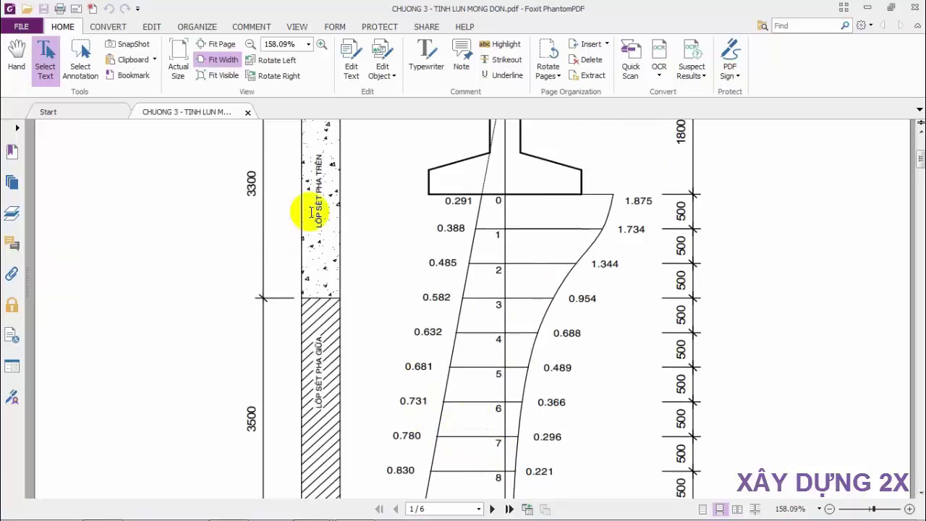
scroll(434, 242, up, 1)
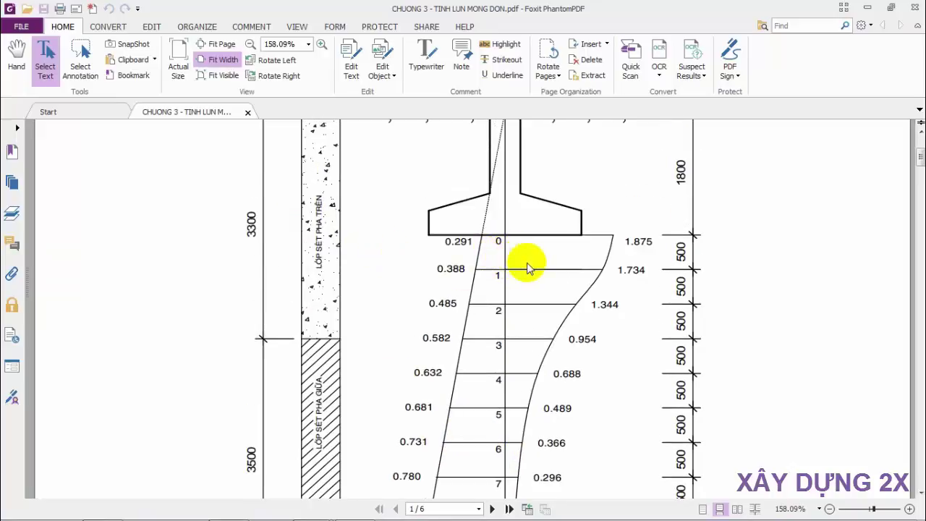
scroll(362, 245, up, 2)
scroll(398, 304, down, 2)
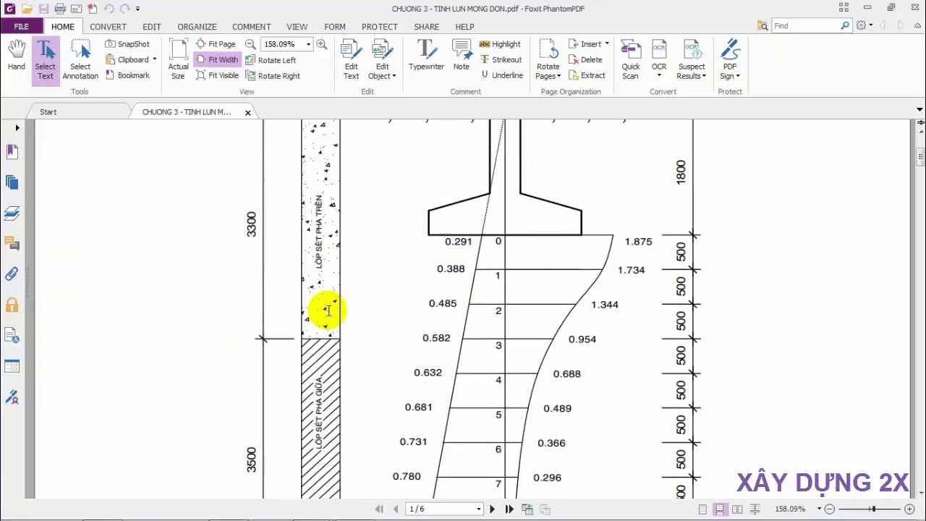
scroll(311, 304, down, 3)
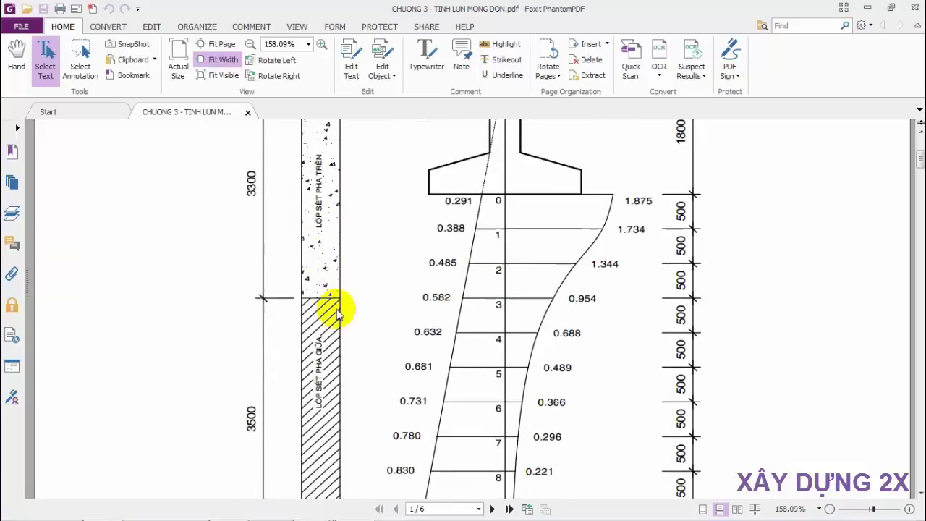
scroll(393, 347, down, 3)
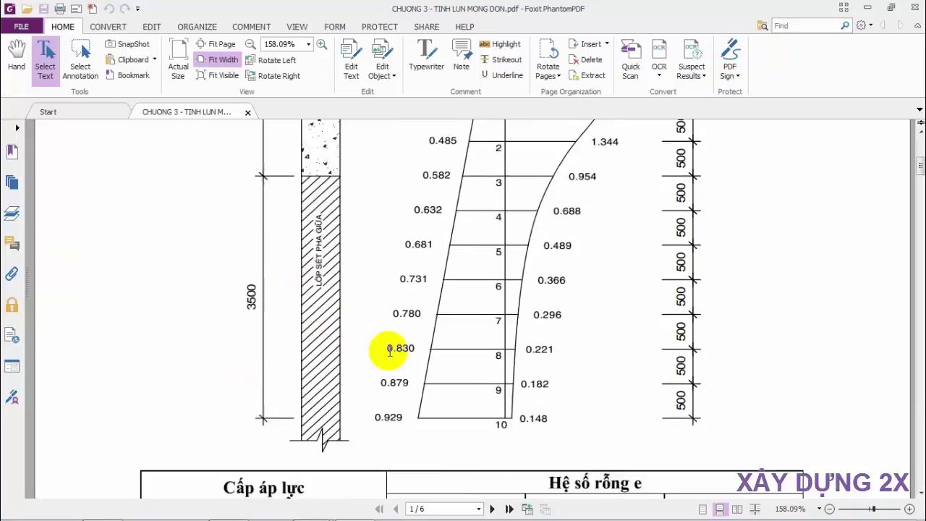
scroll(376, 344, down, 1)
scroll(424, 334, down, 1)
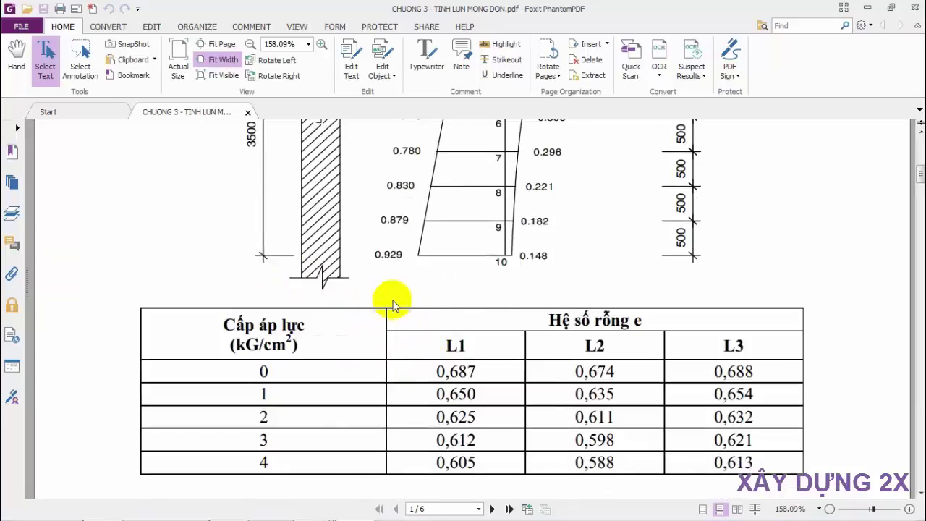
scroll(661, 208, up, 1)
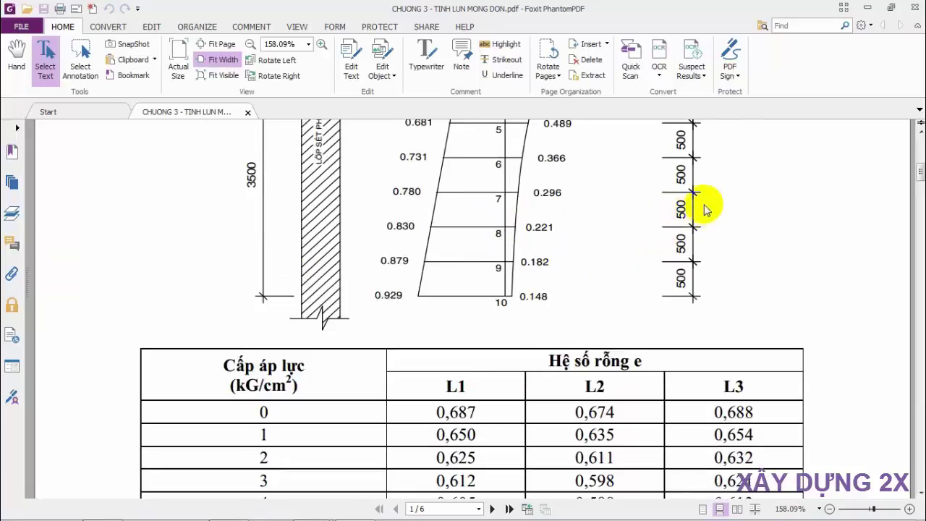
scroll(412, 209, down, 2)
scroll(385, 246, down, 2)
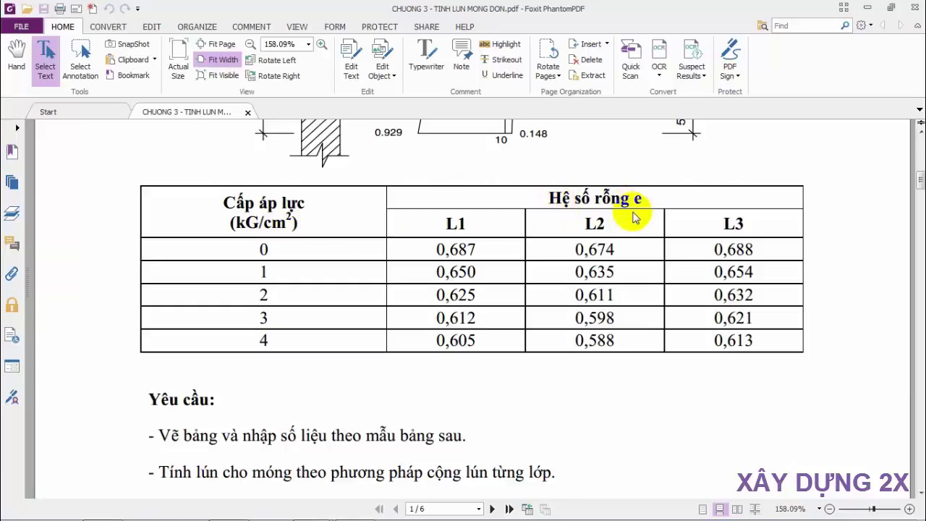
scroll(456, 293, down, 3)
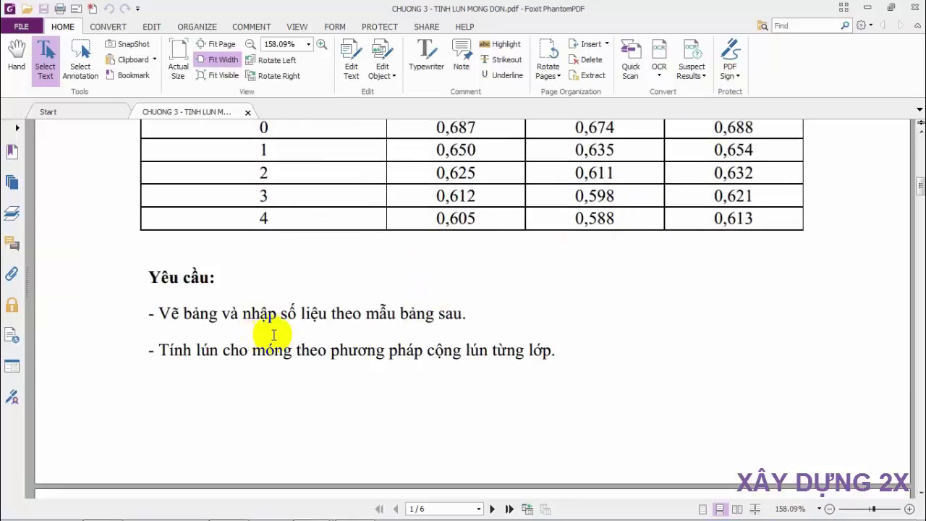
scroll(274, 332, down, 1)
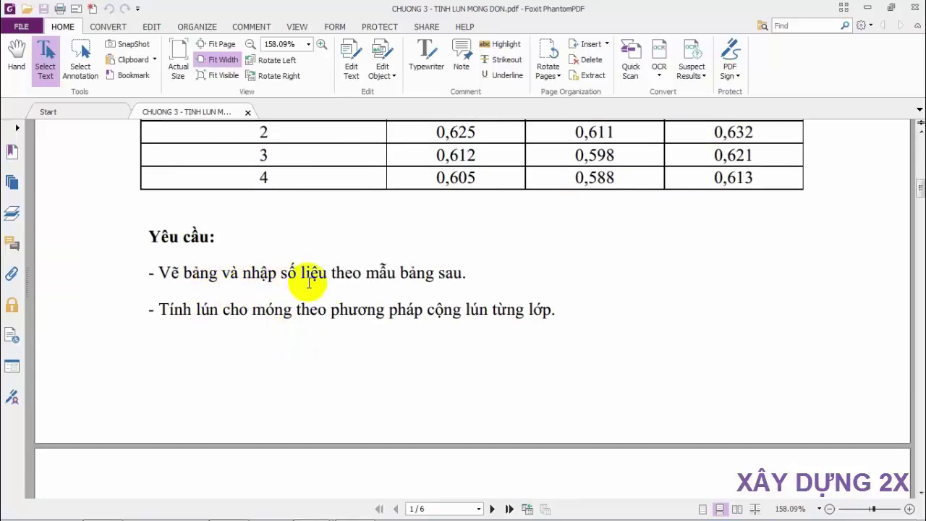
scroll(494, 290, down, 2)
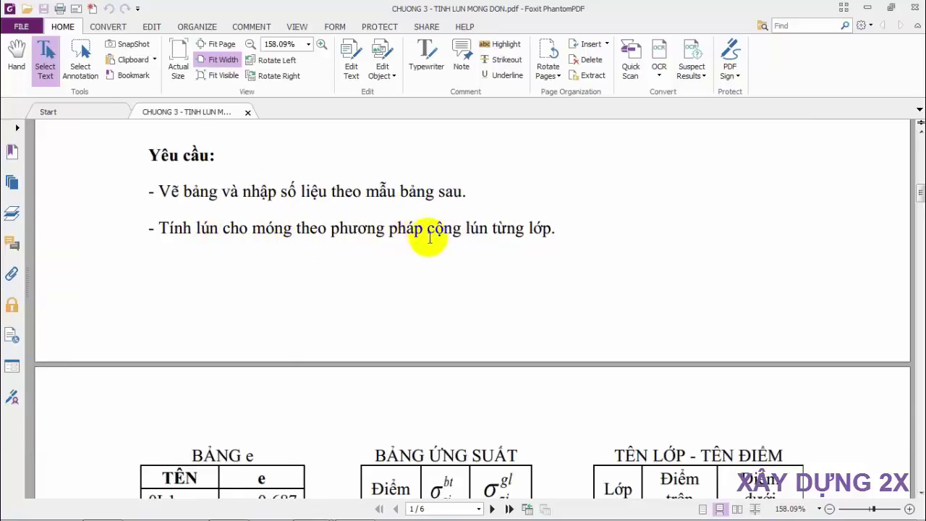
- Scroll page 2's sample tables, from BẢNG e and the M1 settlement table to BẢNG NỘI SUY e
scroll(542, 244, down, 1)
scroll(507, 252, down, 2)
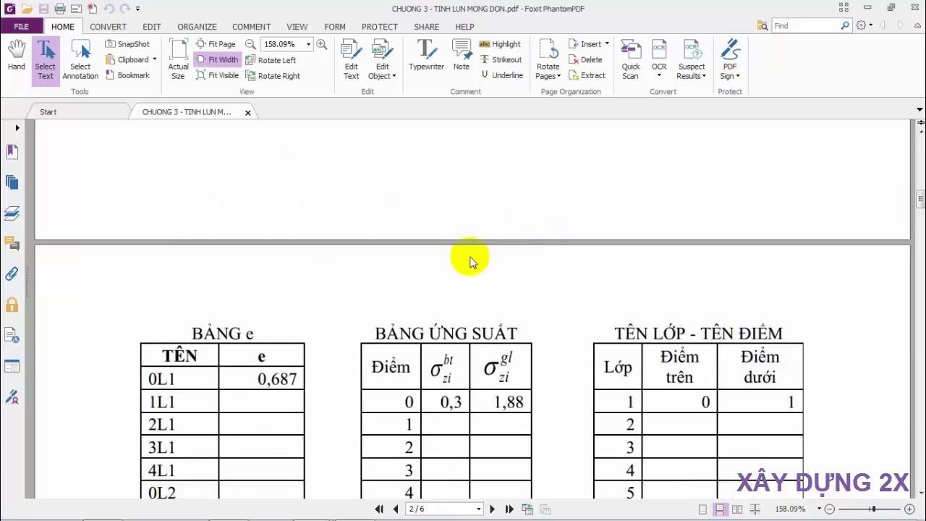
scroll(434, 268, down, 3)
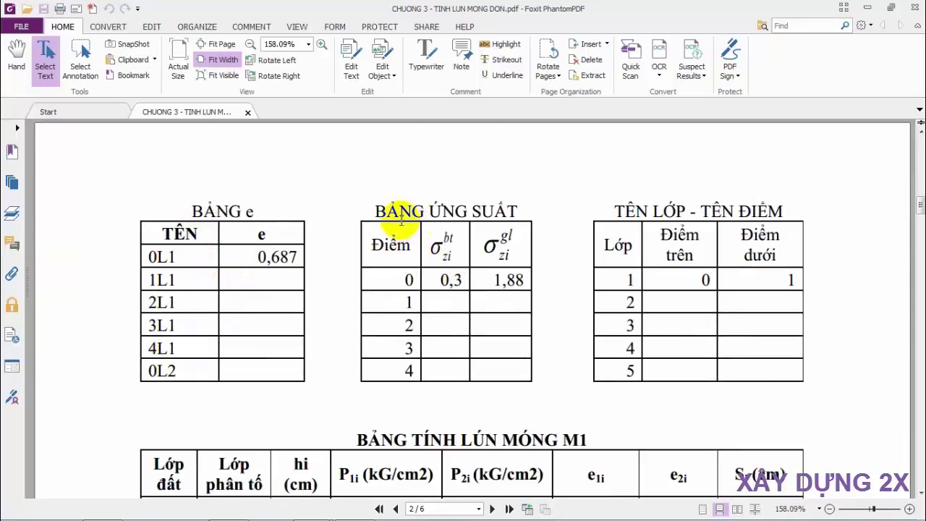
scroll(612, 275, down, 1)
scroll(507, 311, down, 2)
scroll(423, 320, down, 1)
scroll(426, 329, down, 2)
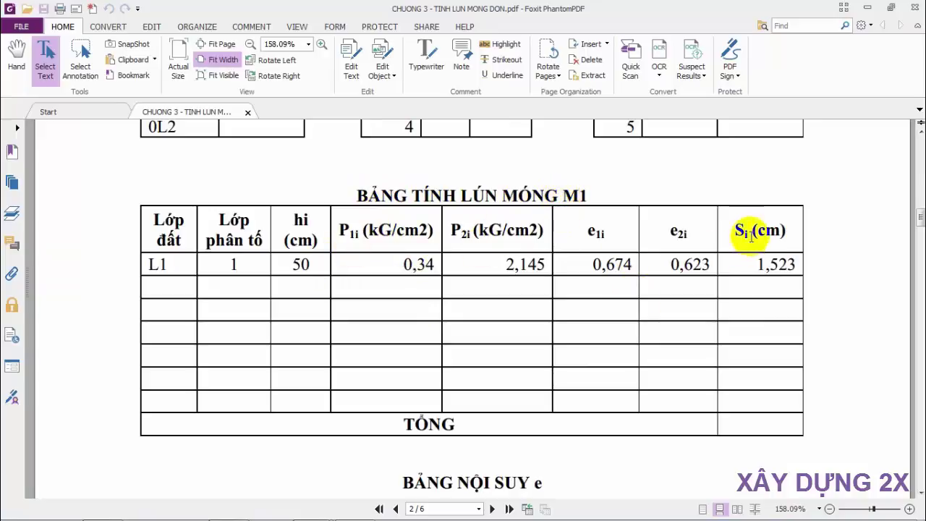
scroll(745, 332, down, 2)
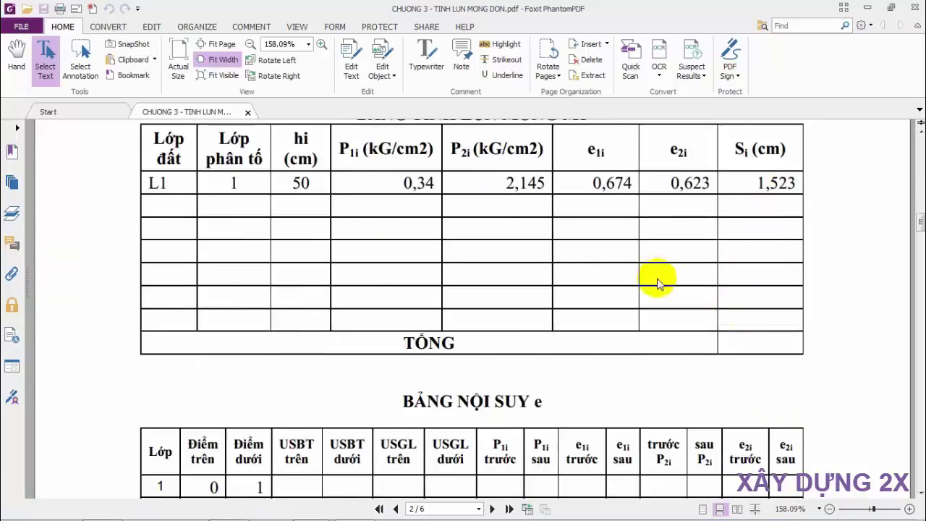
scroll(655, 311, down, 6)
scroll(564, 376, up, 7)
scroll(463, 413, down, 1)
scroll(446, 410, down, 1)
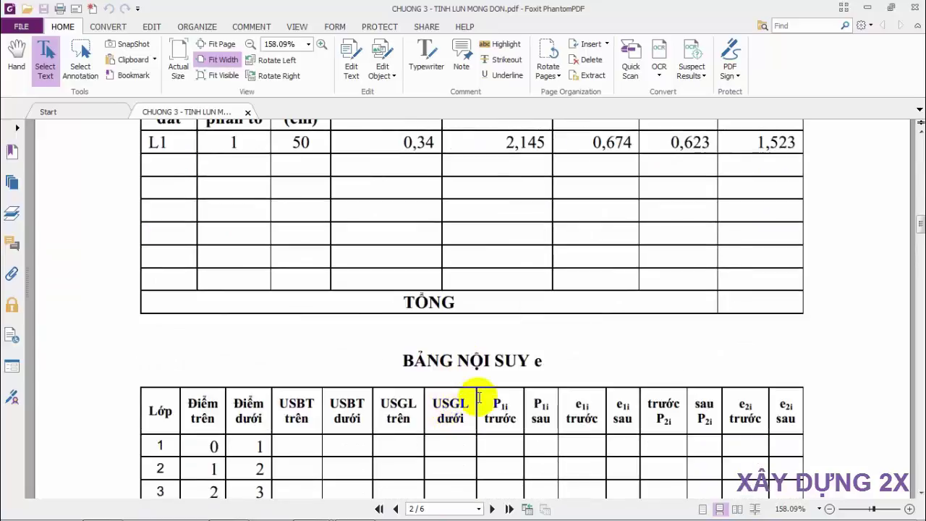
scroll(613, 376, up, 1)
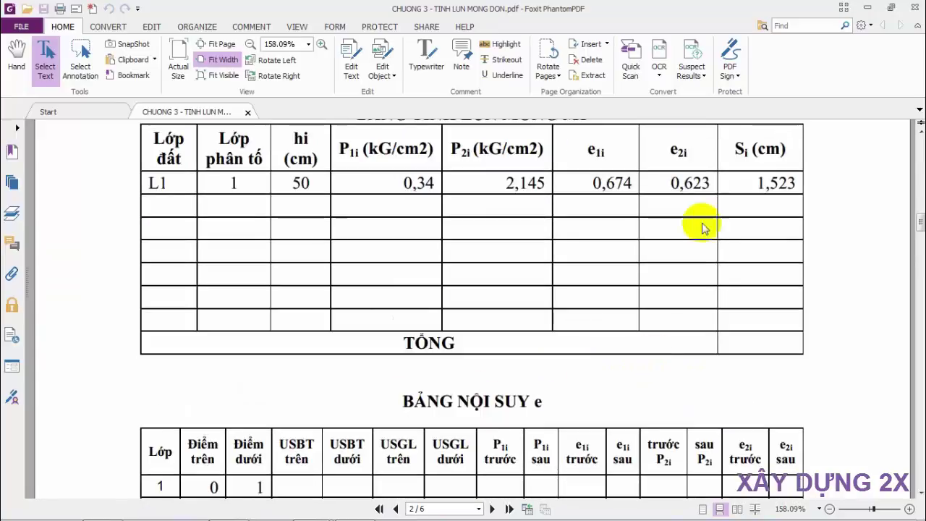
- Switch to the 'Tinh e' sheet, select C4, and restore the Excel window up beside the PDF
key(alt+Tab)
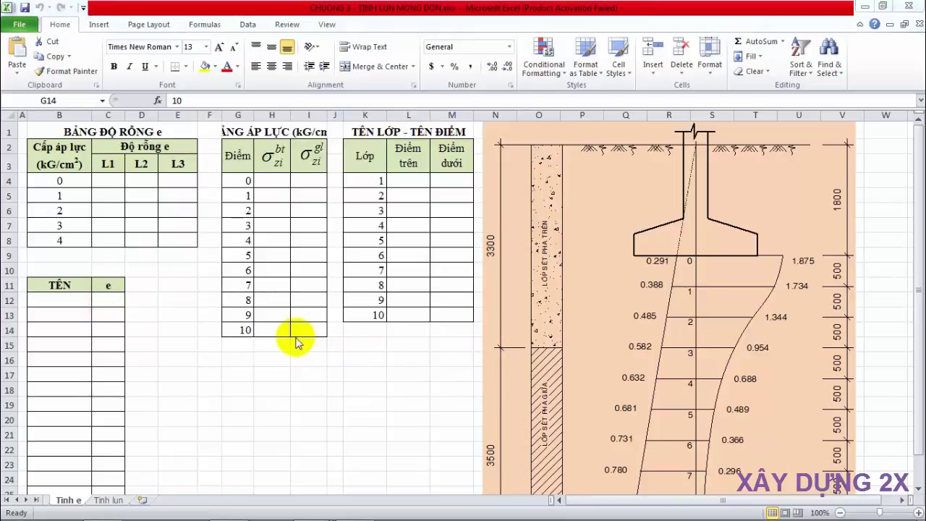
click(105, 180)
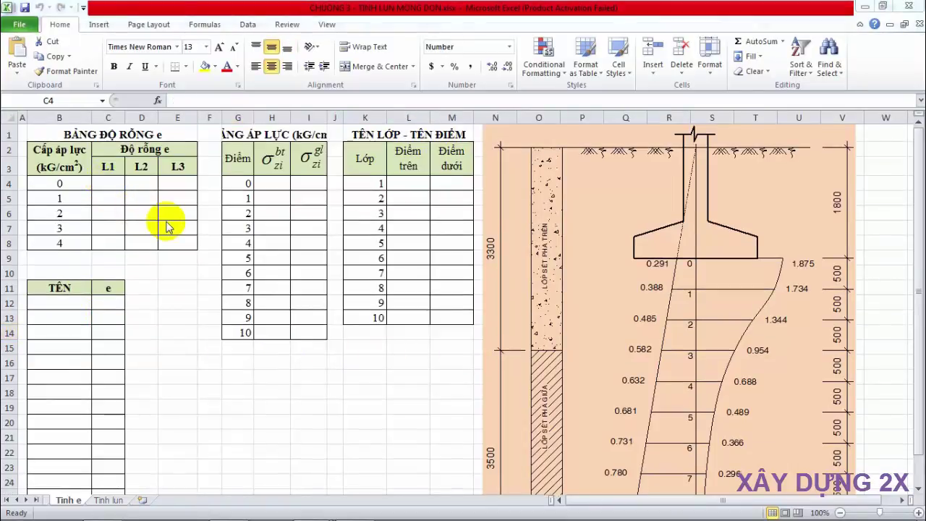
click(882, 6)
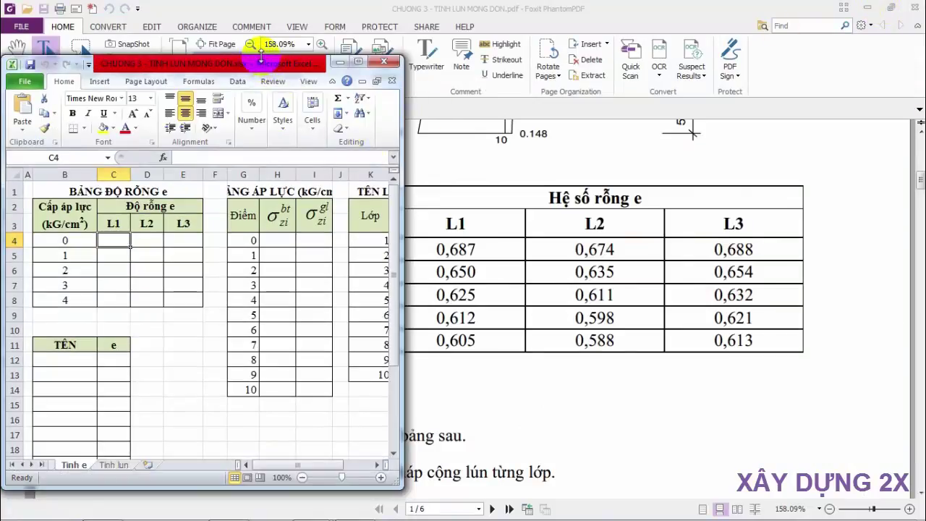
drag(264, 62, 268, 10)
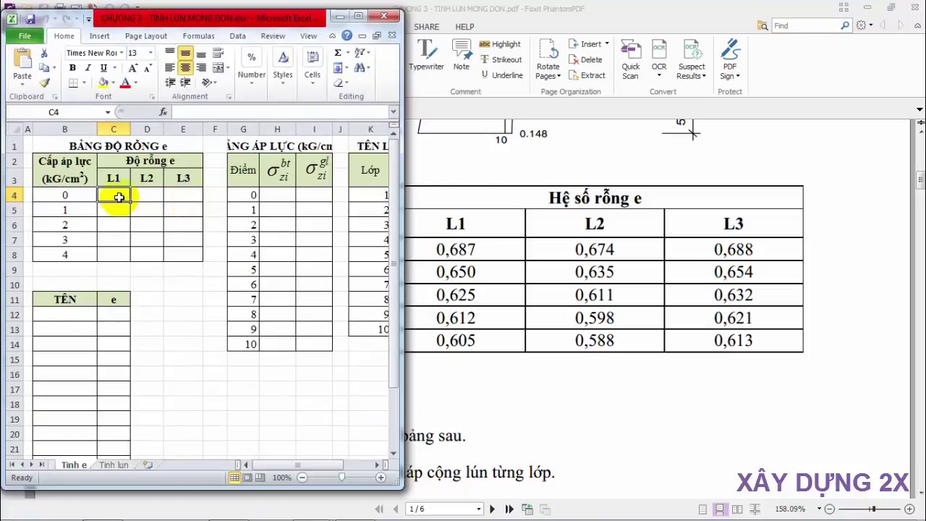
- Enter the L1 void ratios 0.687, 0.650, 0.625, 0.612 and 0.605 for pressures 0–4
text(0)
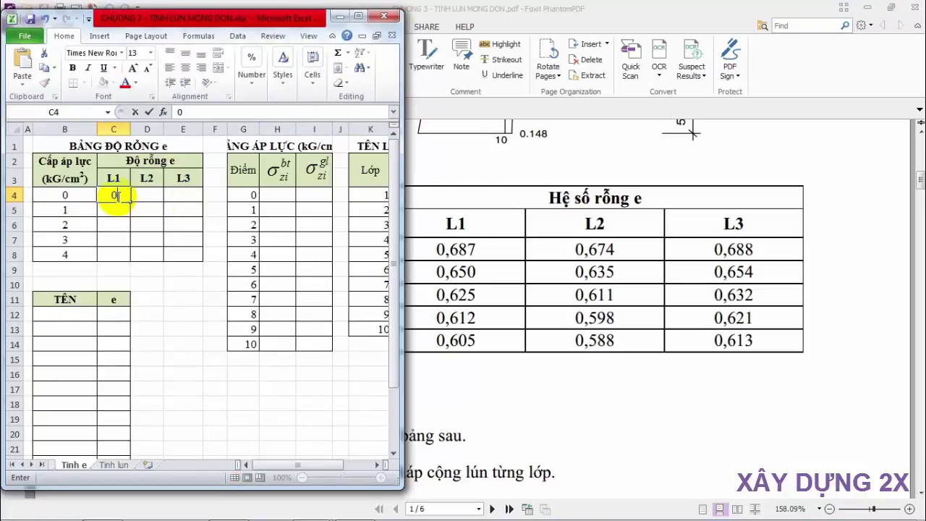
text(.687)
key(Return)
text(0.650)
key(Return)
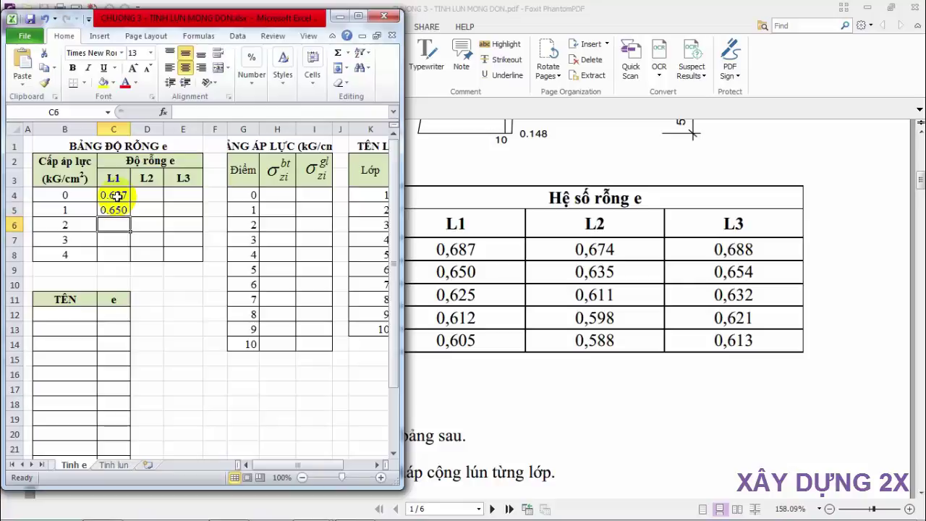
text(0.625)
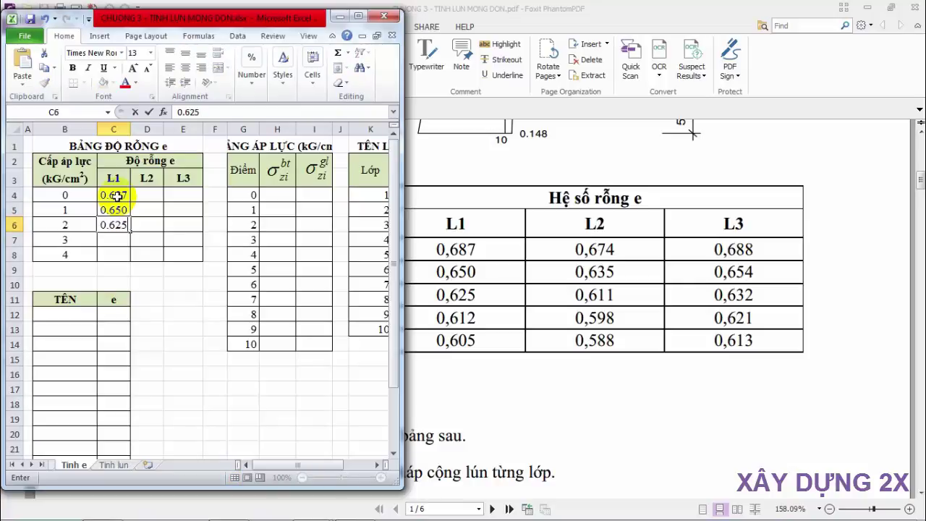
key(Return)
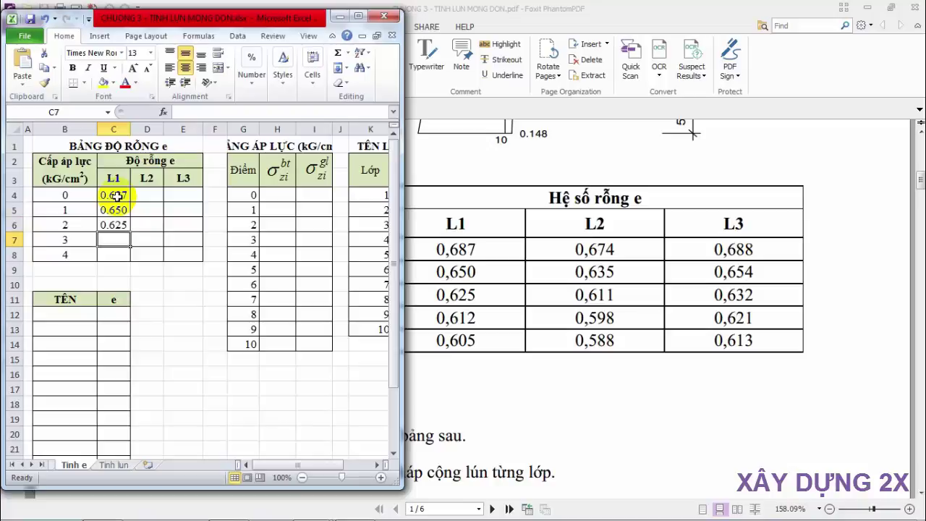
text(0.612)
key(Return)
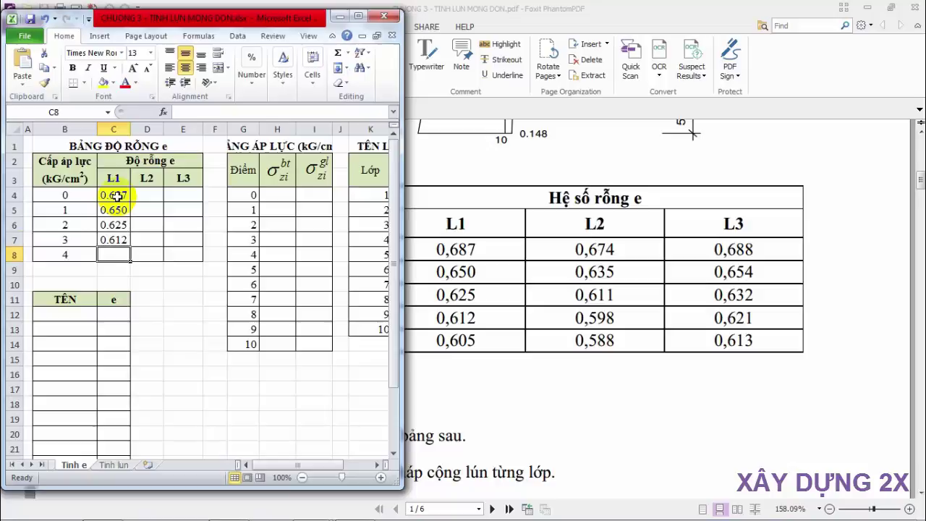
text(0.605)
key(Return)
- Enter the L2 void ratios 0.674, 0.635, 0.611, 0.598 and 0.588 in D4:D8
click(147, 194)
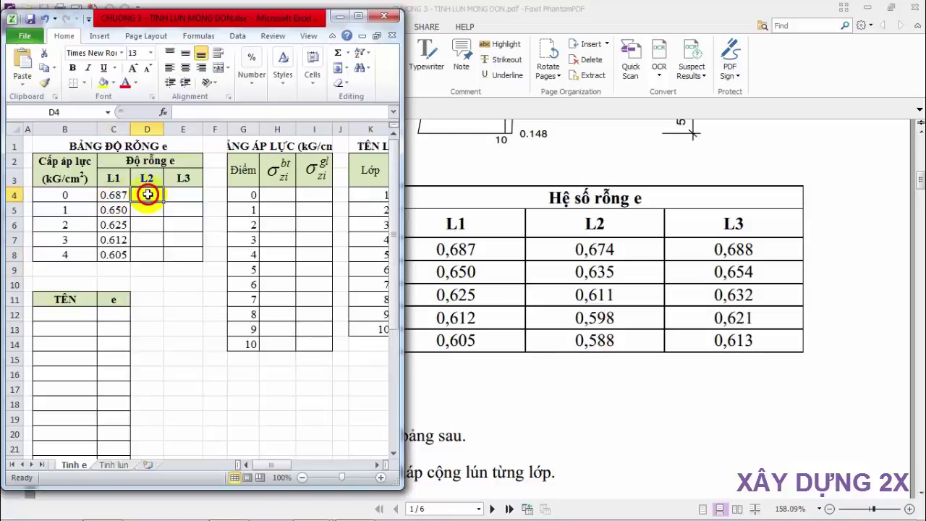
text(0)
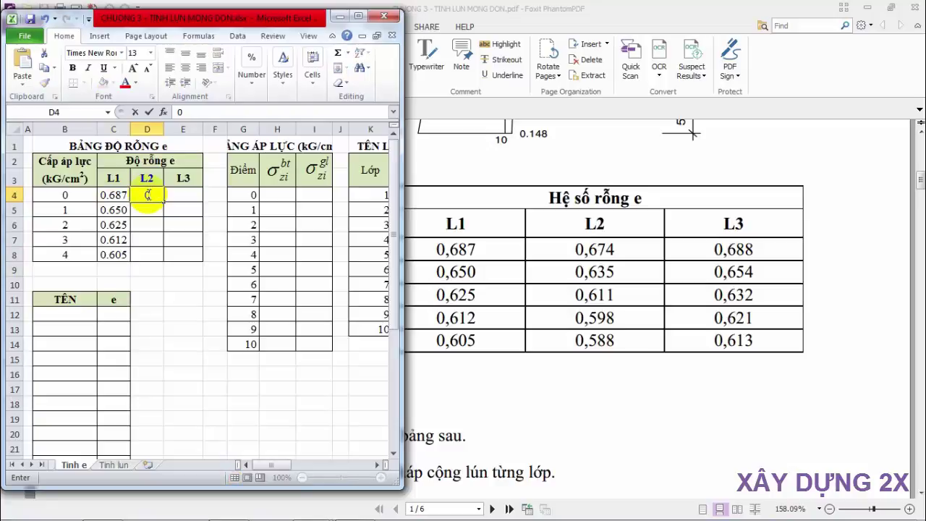
text(.674)
key(Return)
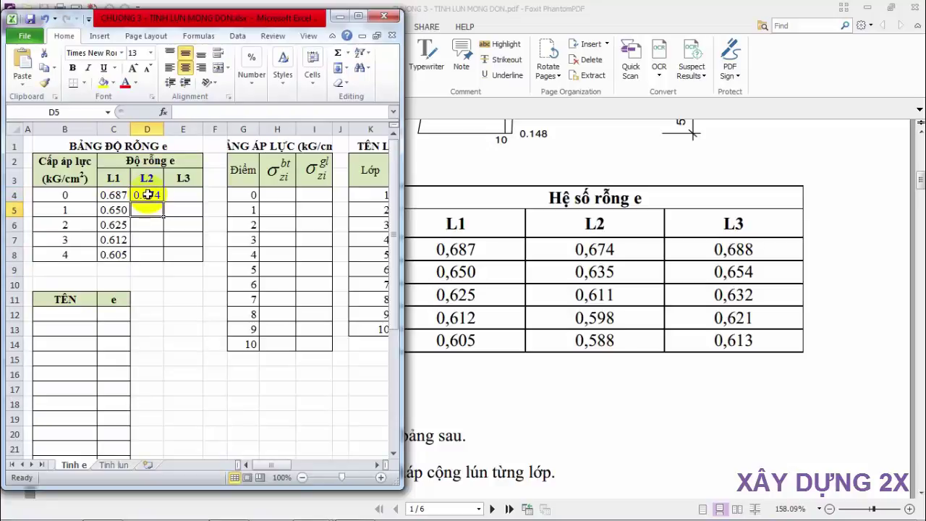
text(0.)
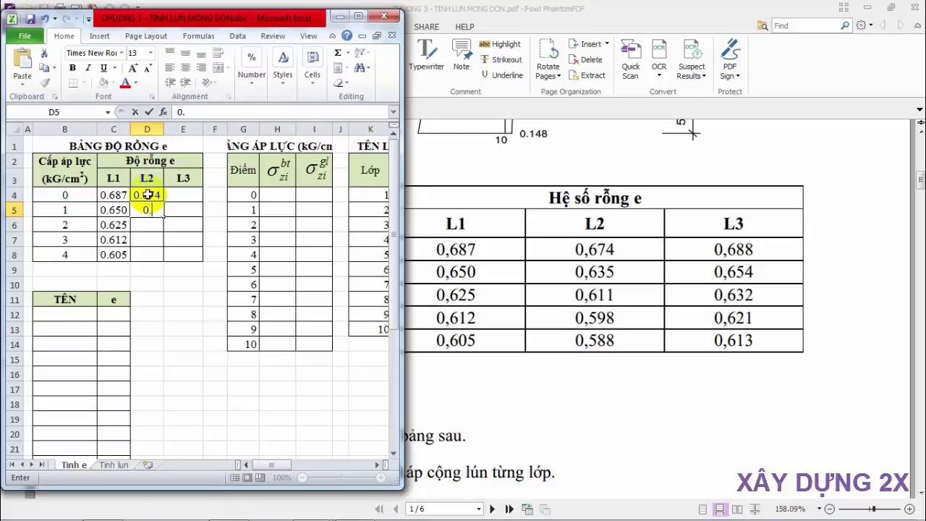
text(635)
key(Return)
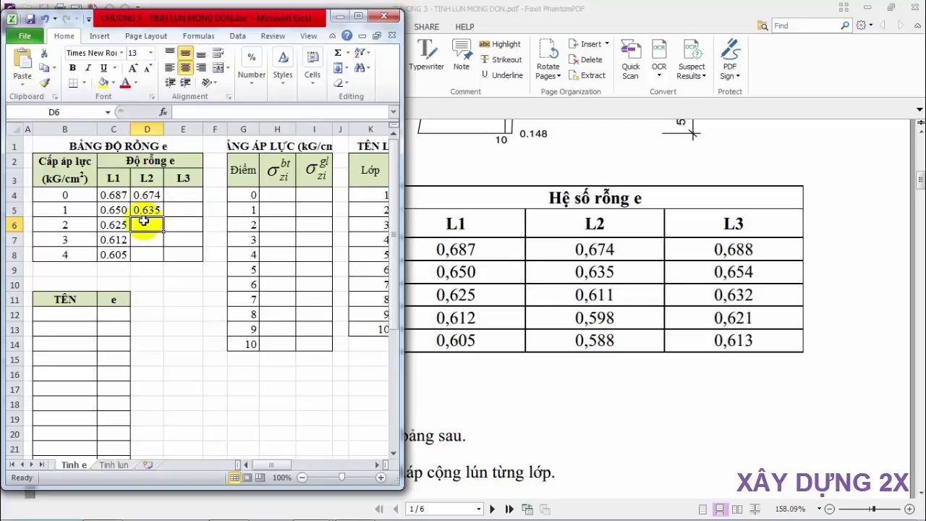
text(0)
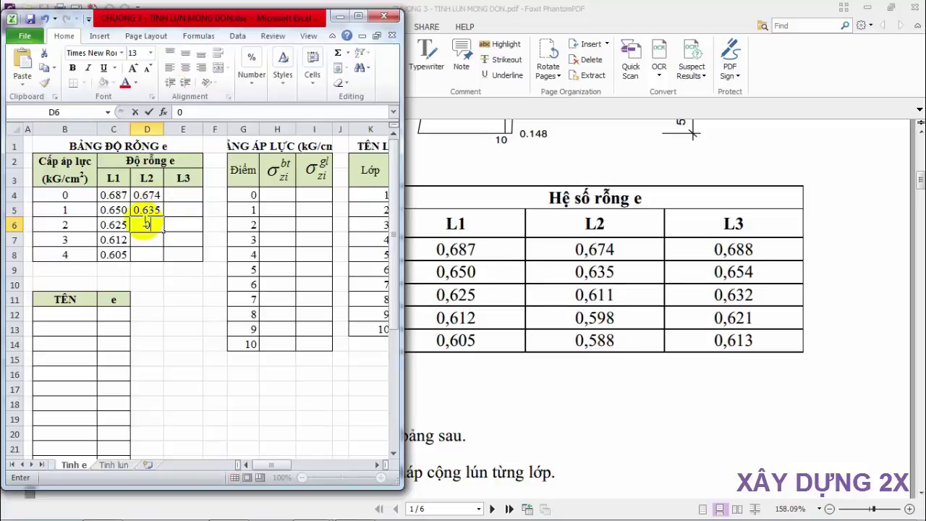
text(.611)
key(Return)
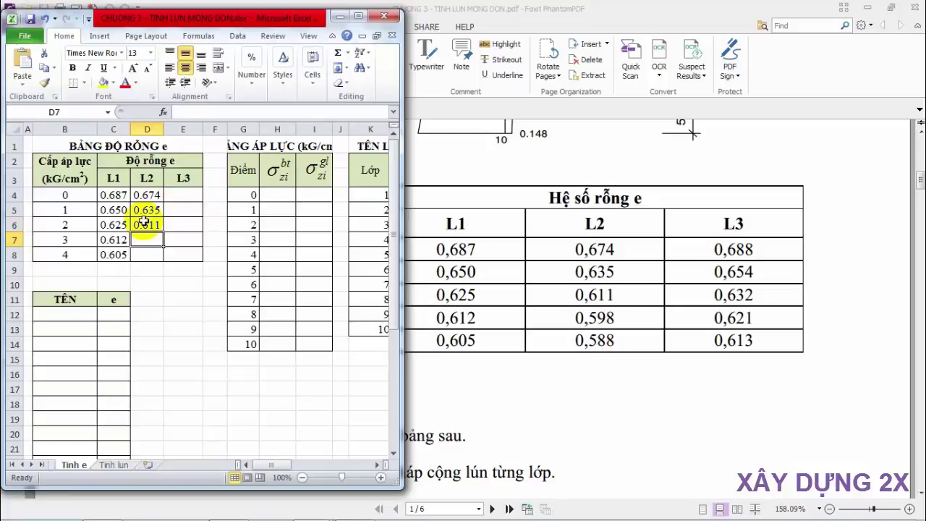
text(0)
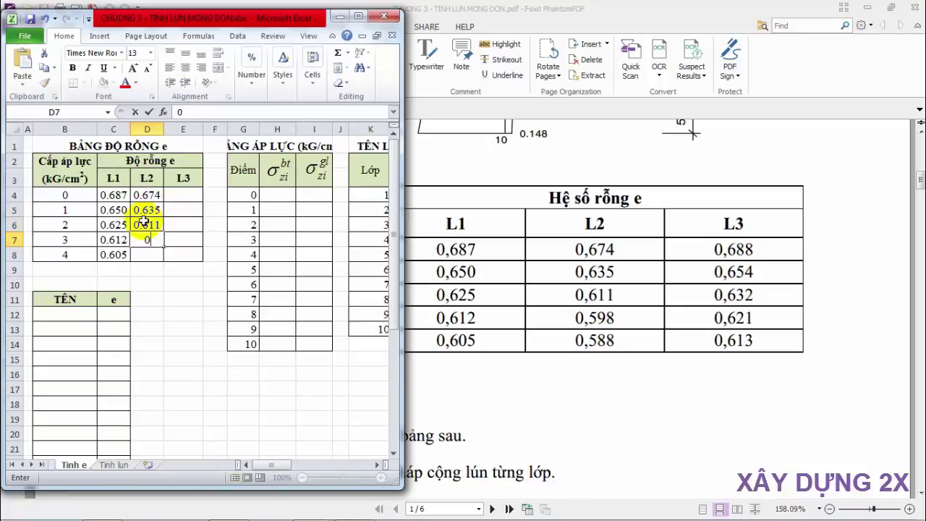
text(.598)
key(Return)
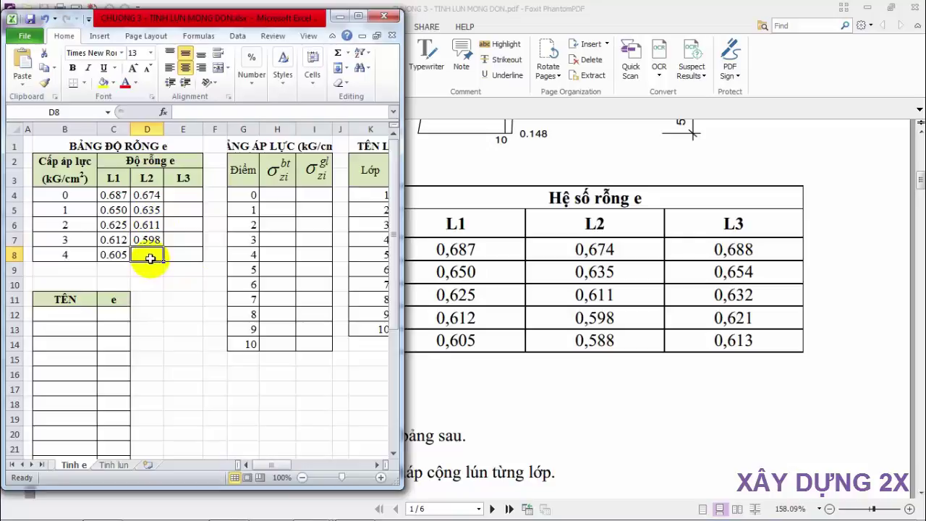
text(0.588)
key(Return)
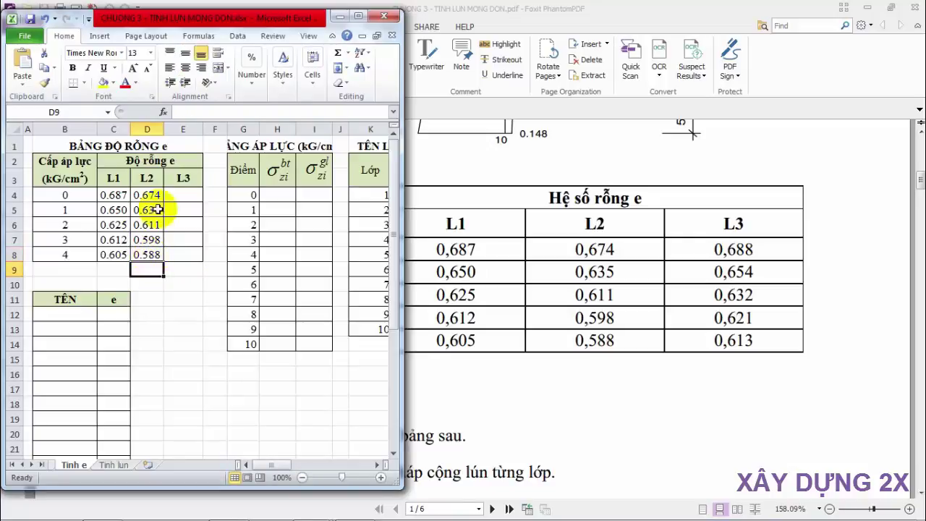
- Enter the L3 void ratios 0.688, 0.654, 0.632, 0.621 and 0.613 in E4:E8
click(184, 192)
text(0.688)
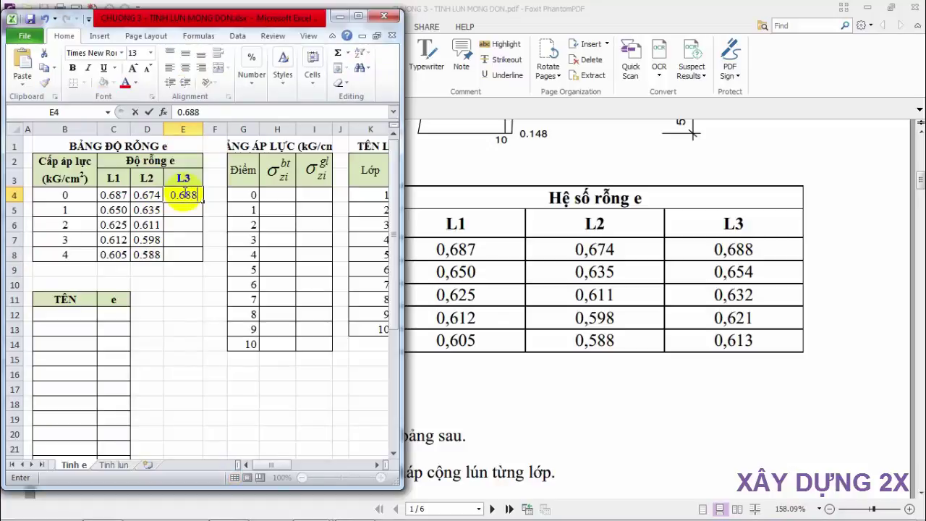
key(Return)
text(0)
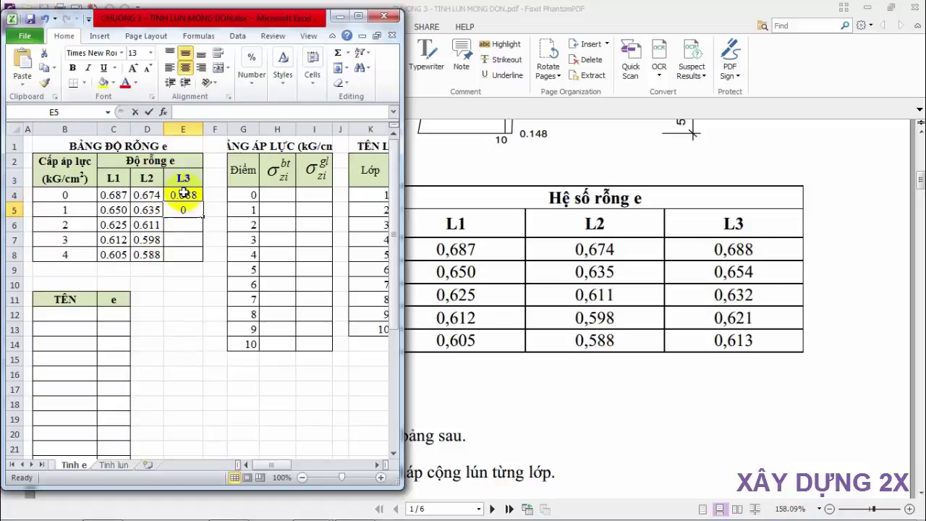
text(.654)
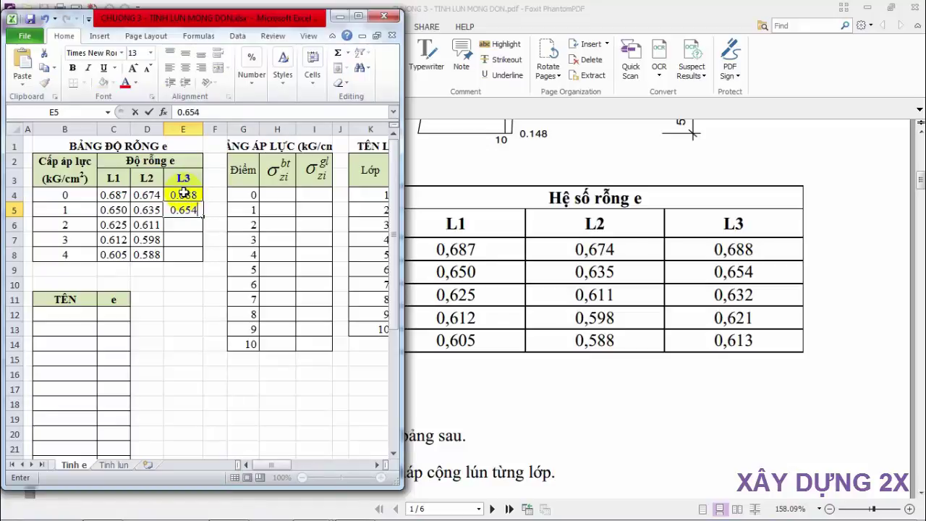
key(Return)
text(0.632)
key(Return)
text(0.621)
key(Return)
text(0.613)
key(Return)
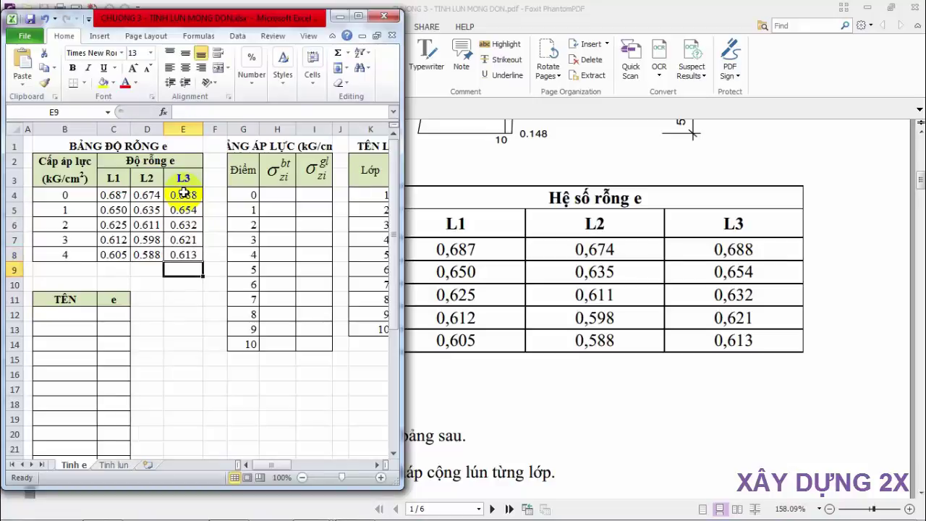
- Check the entered void ratios, then scroll the PDF to the footing stress diagram for points 0–9
mouse_move(115, 195)
mouse_down()
mouse_move(164, 226)
mouse_move(182, 253)
mouse_up()
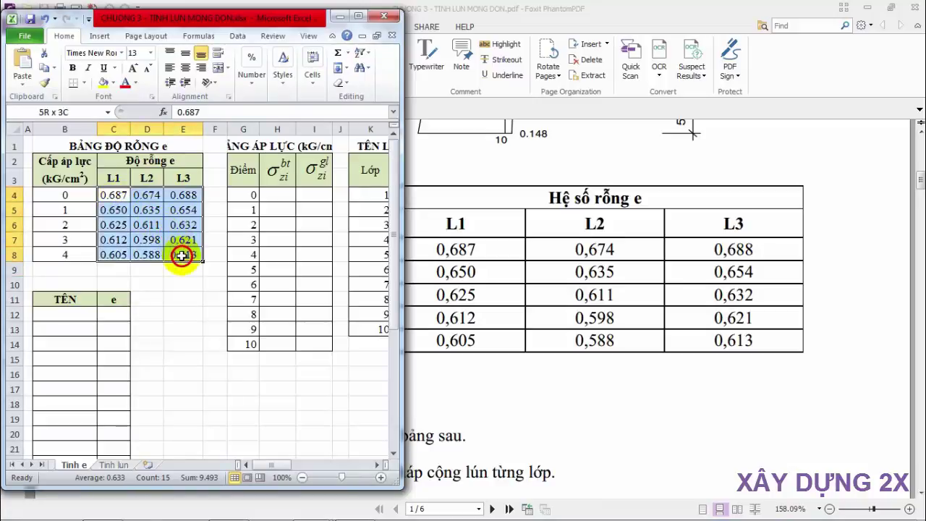
click(277, 191)
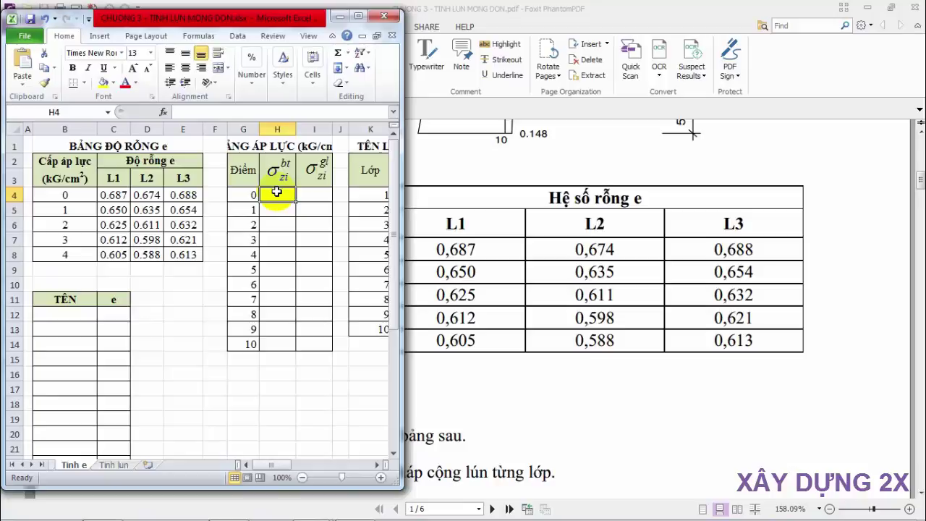
click(481, 181)
scroll(475, 243, up, 3)
scroll(476, 243, up, 5)
scroll(478, 264, up, 4)
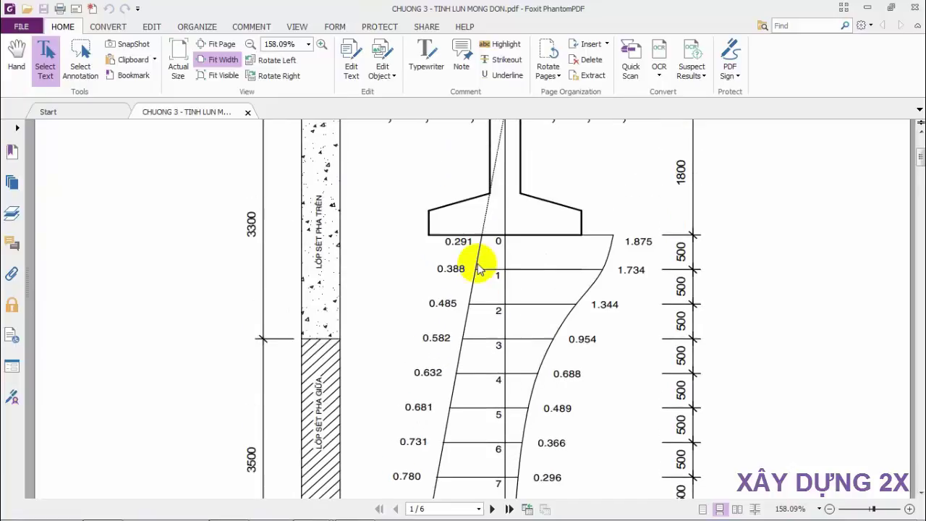
scroll(473, 269, down, 2)
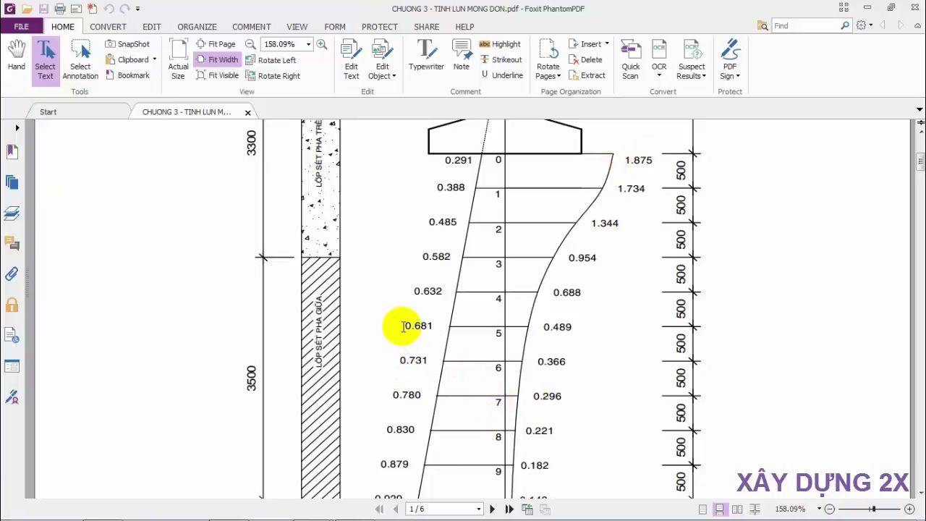
key(alt+Tab)
- Position the workbook over the PDF and enter σbt 0.291, 0.388, 0.485 for points 0–2
click(275, 193)
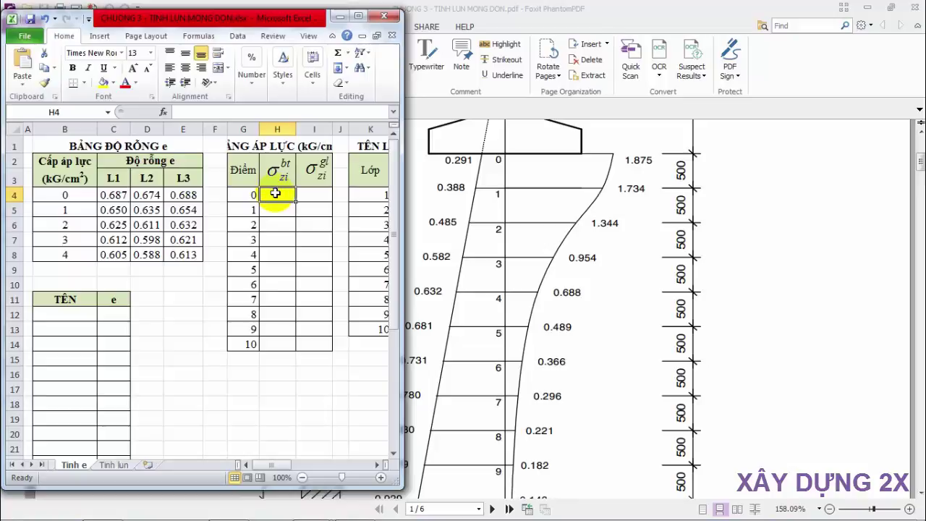
click(279, 196)
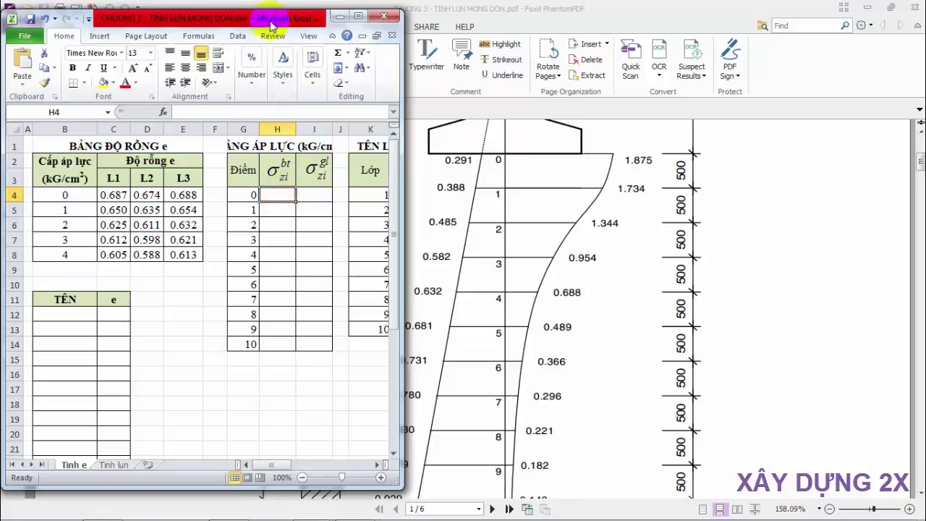
drag(271, 19, 271, 35)
click(279, 208)
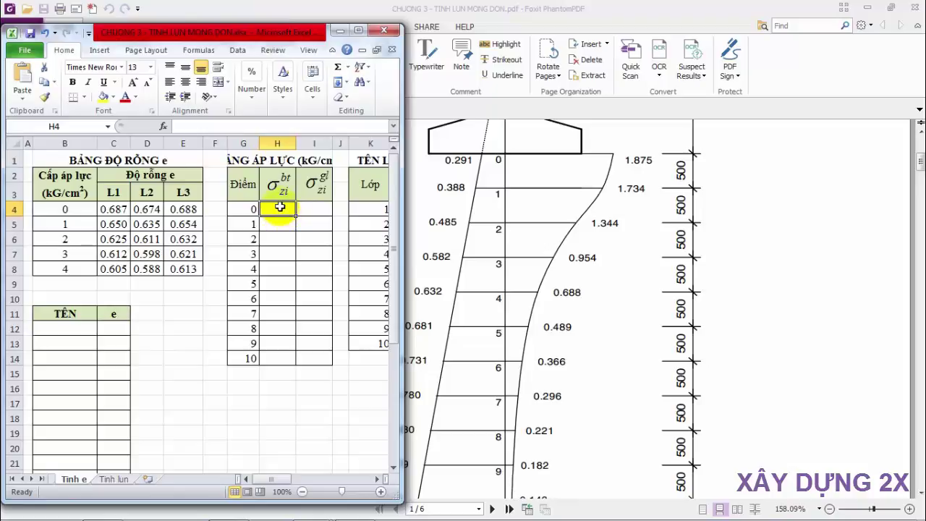
text(0.)
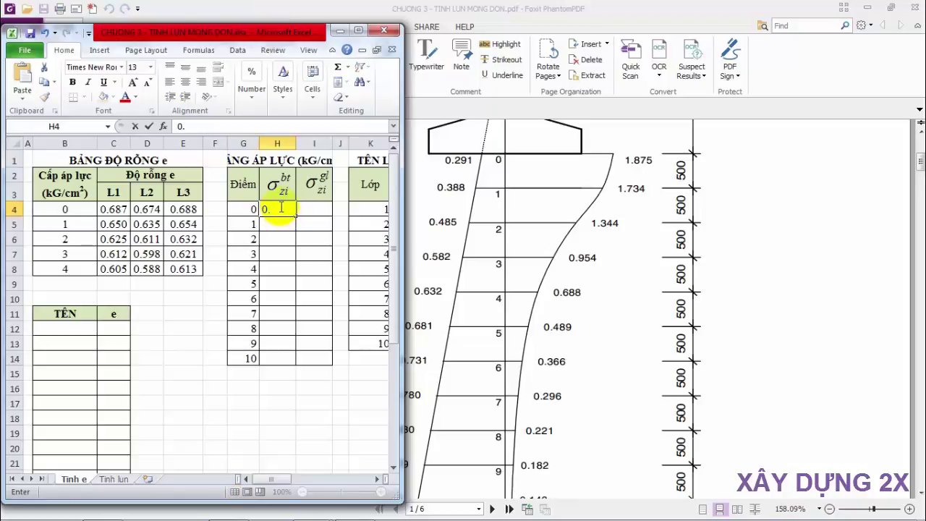
text(291)
key(Return)
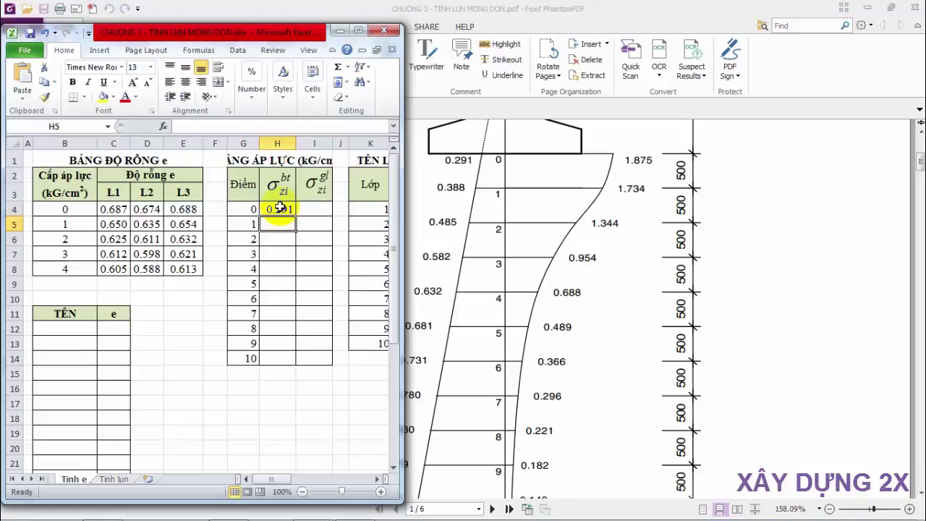
text(0.)
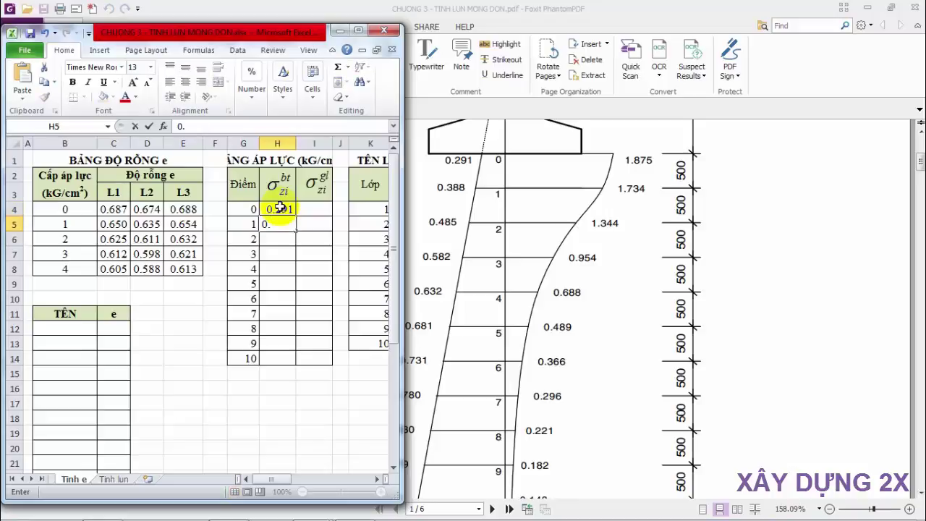
text(388)
key(Return)
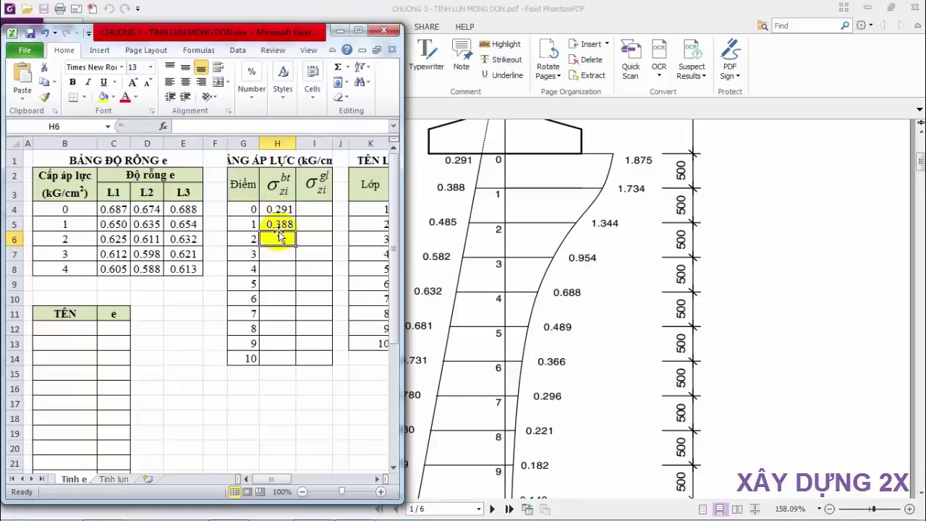
text(0.)
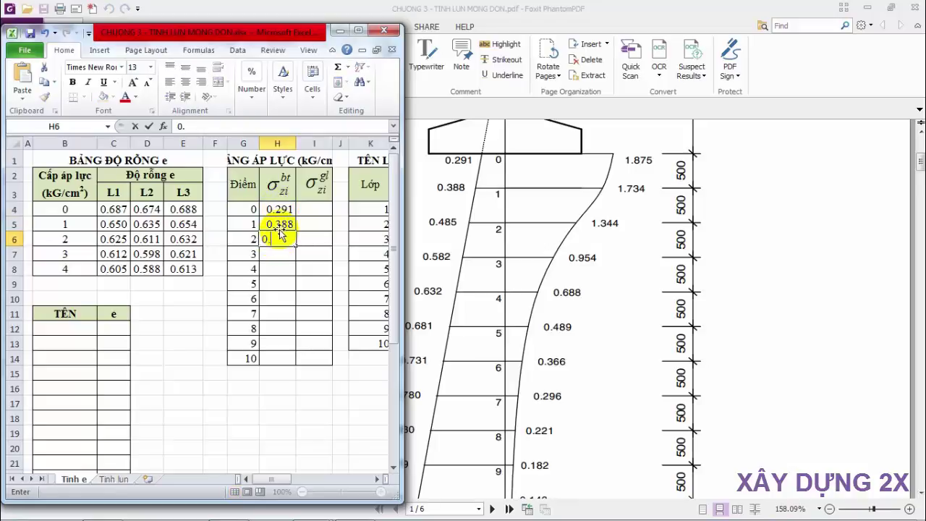
text(485)
key(Return)
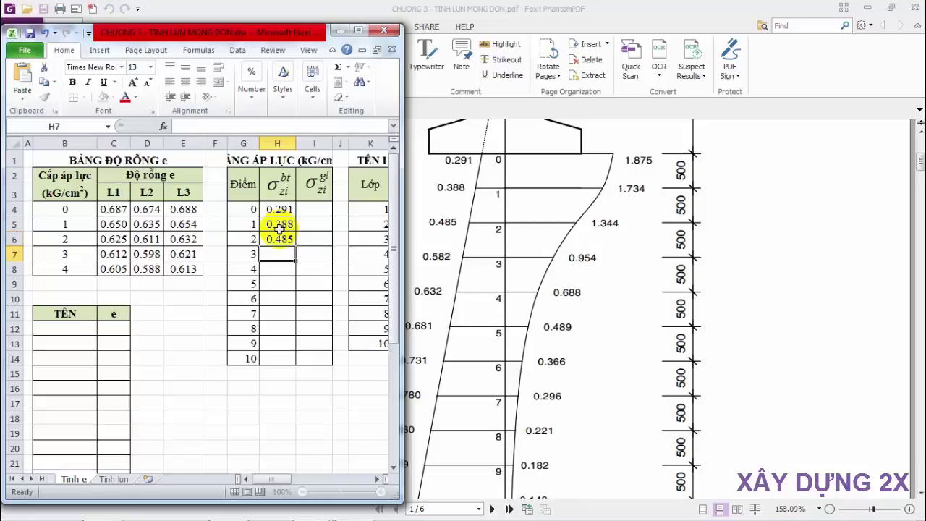
- Enter σbt values 0.582, 0.632 and 0.681 for points 3–5
text(0.582)
key(Return)
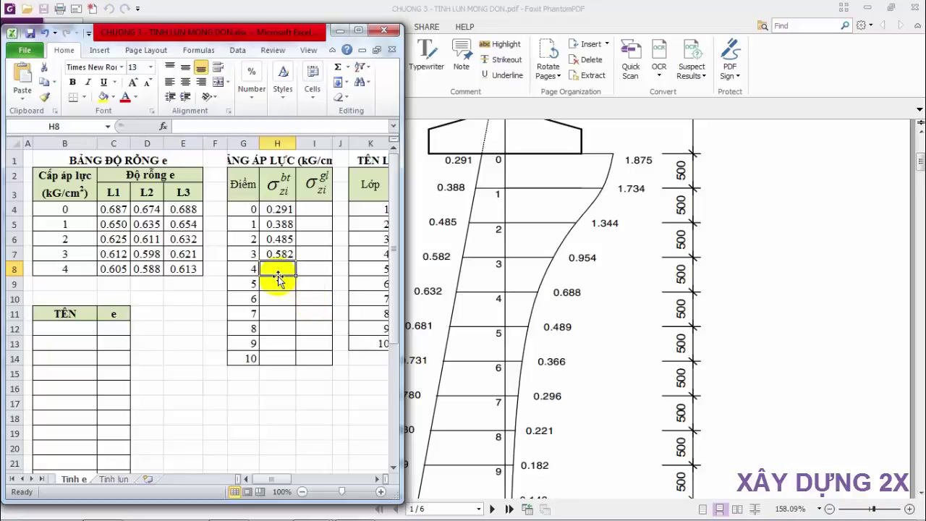
text(0.632)
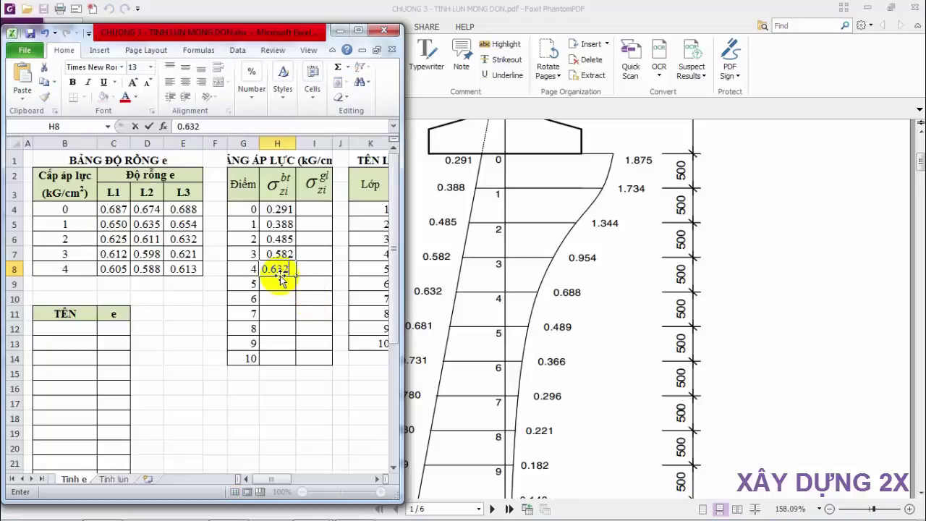
key(Return)
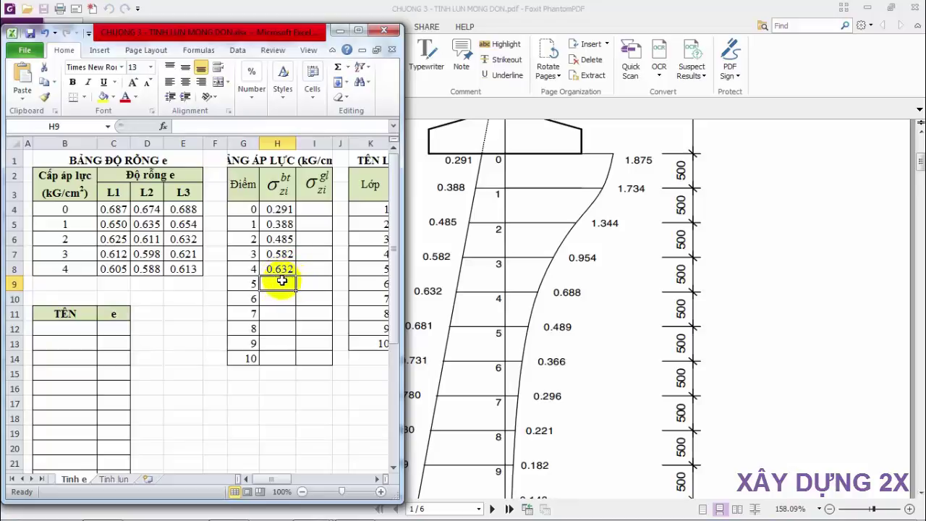
text(0.)
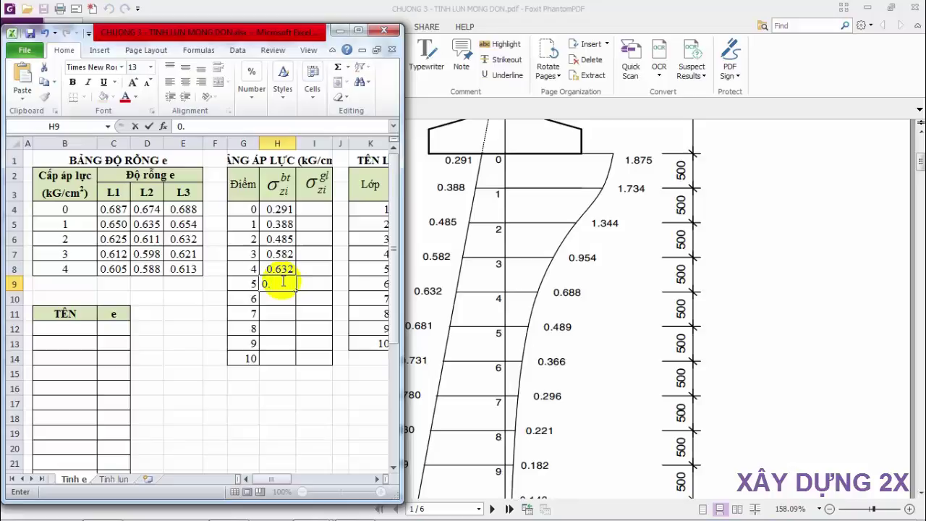
text(681)
key(Return)
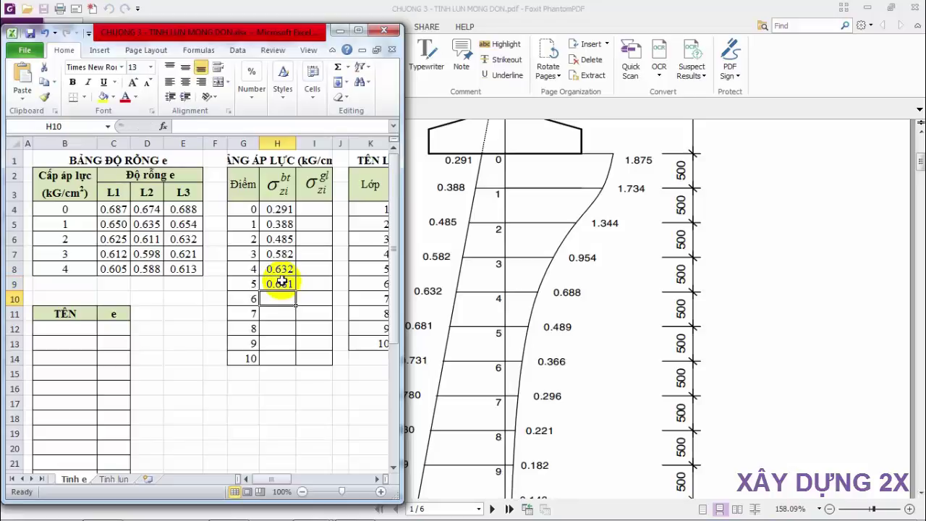
- Enter σbt values 0.731, 0.780, 0.830, 0.879 and 0.929 for points 6–10
drag(276, 35, 254, 34)
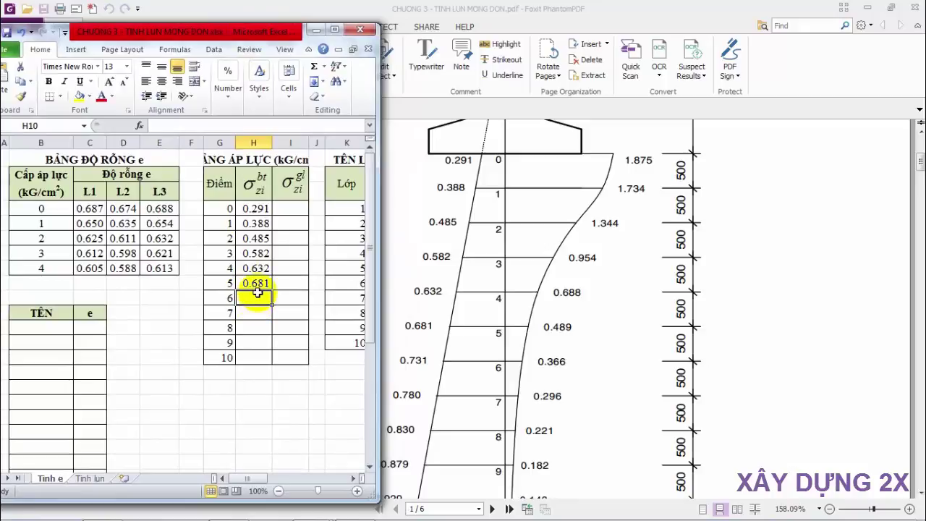
text(0.)
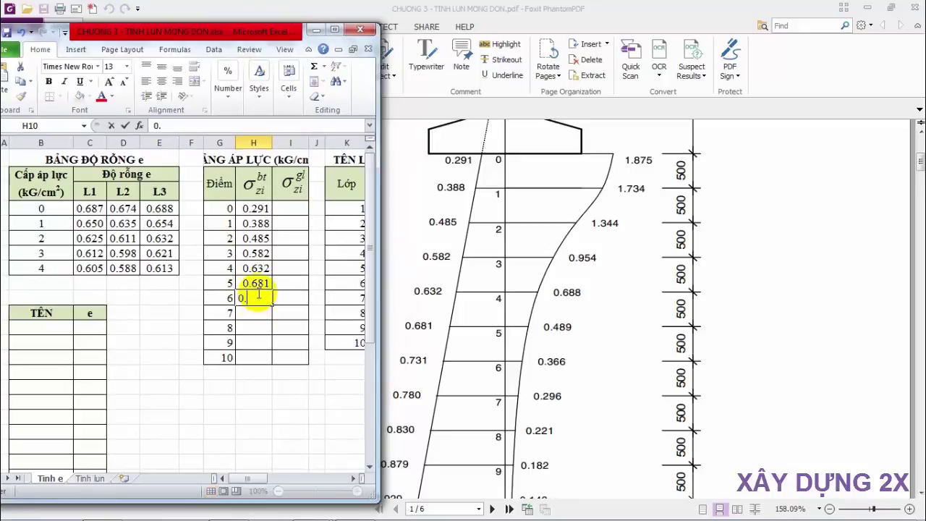
text(731)
key(Return)
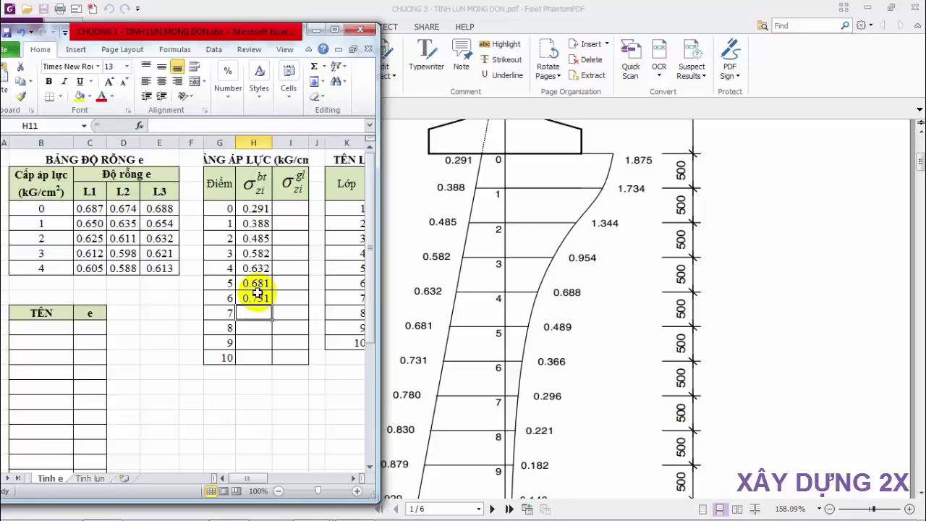
text(0.780)
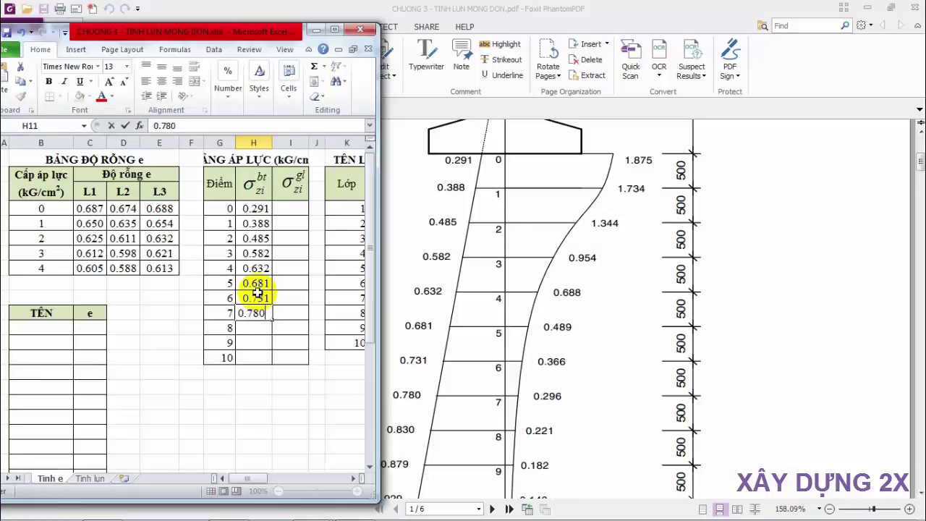
key(Return)
text(0.830)
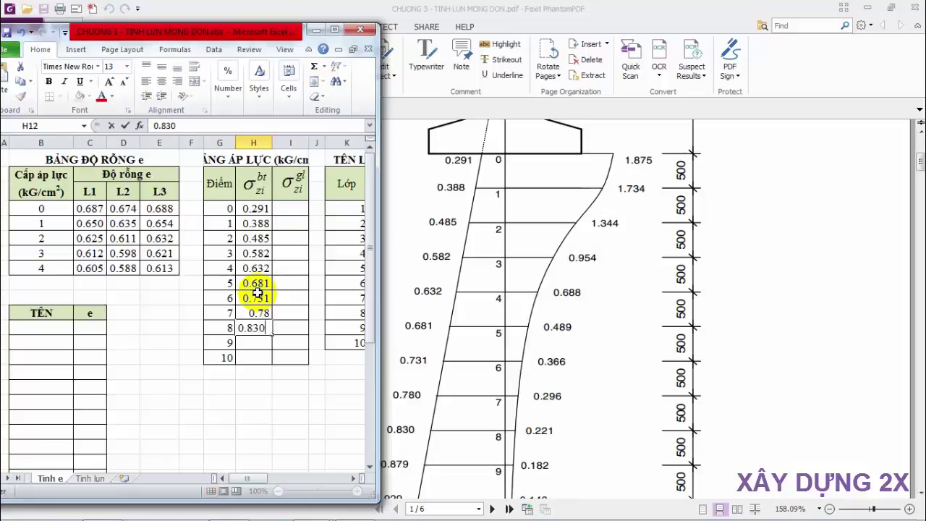
key(Return)
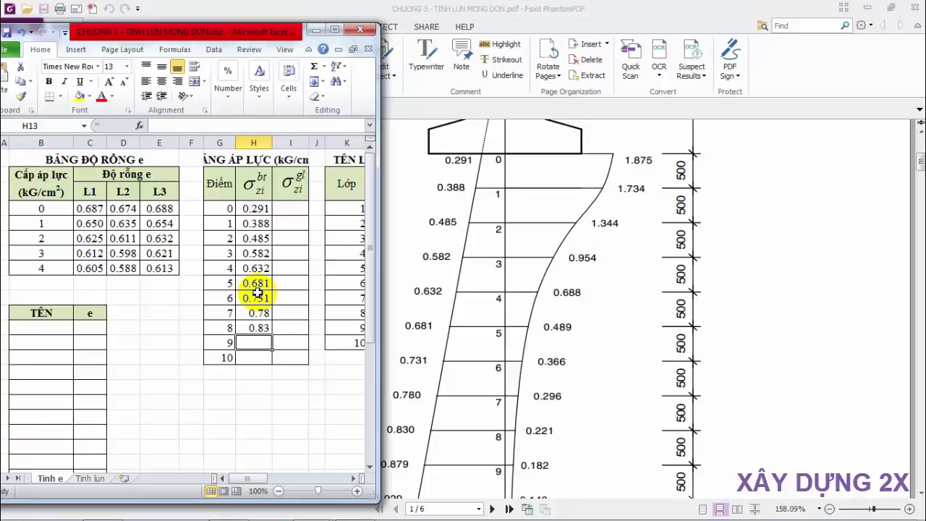
text(0.879)
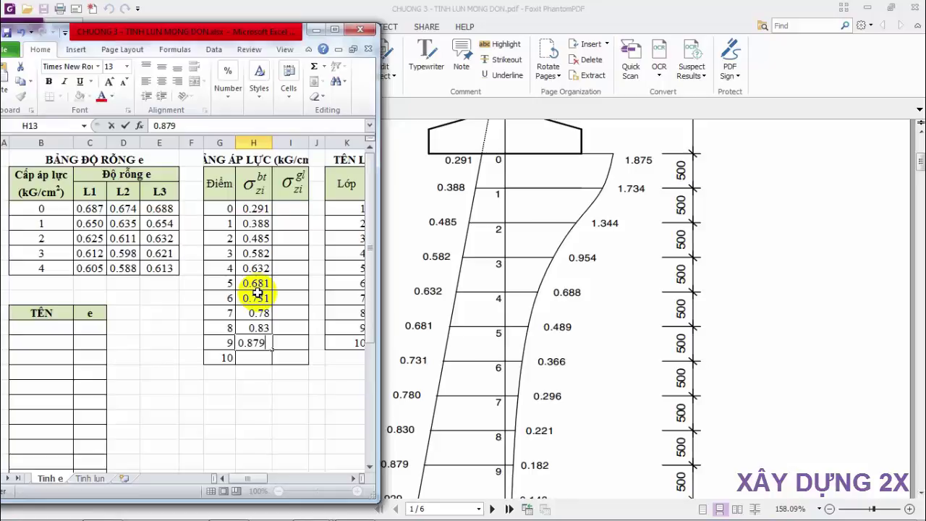
key(Return)
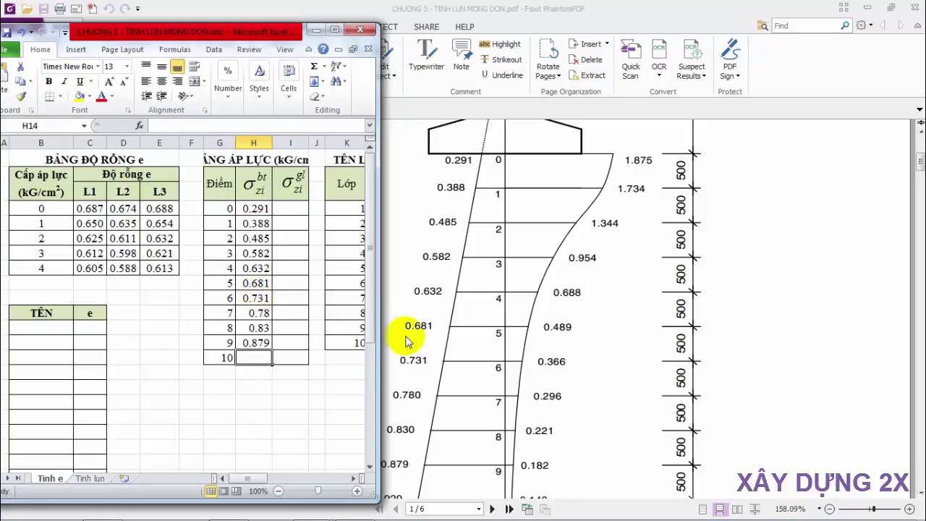
click(394, 332)
scroll(398, 340, down, 1)
scroll(402, 346, down, 1)
key(alt+Tab)
text(0)
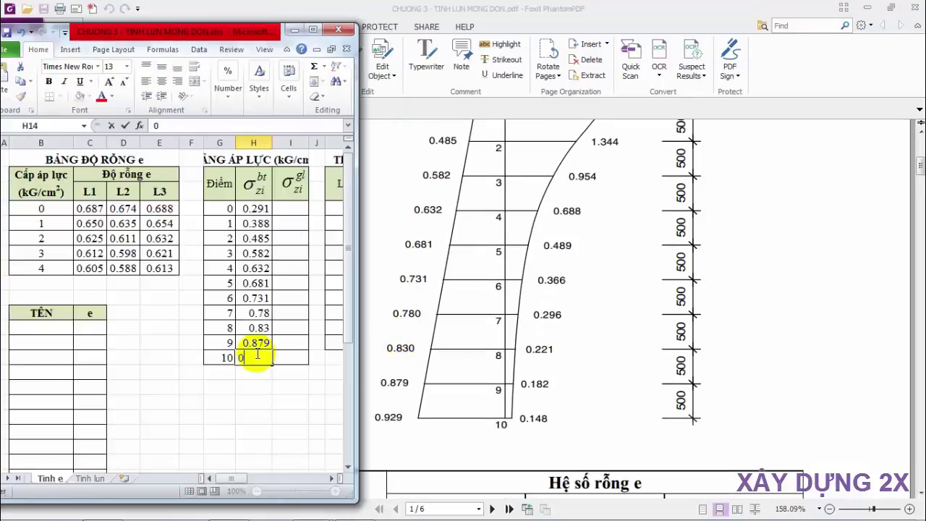
text(.9)
key(Return)
- Start the σgl column in I4 with 1.875 and 1.734 for points 0 and 1
click(287, 207)
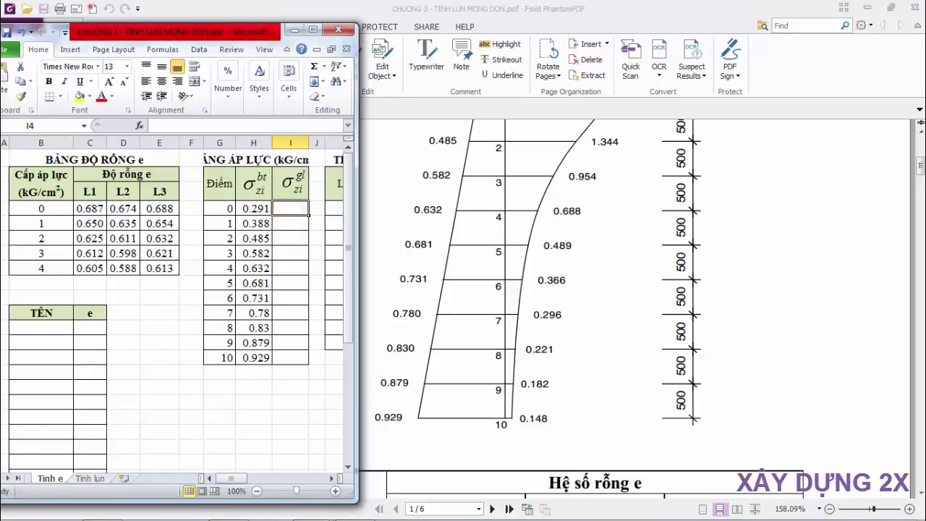
scroll(287, 210, up, 2)
text(1.875)
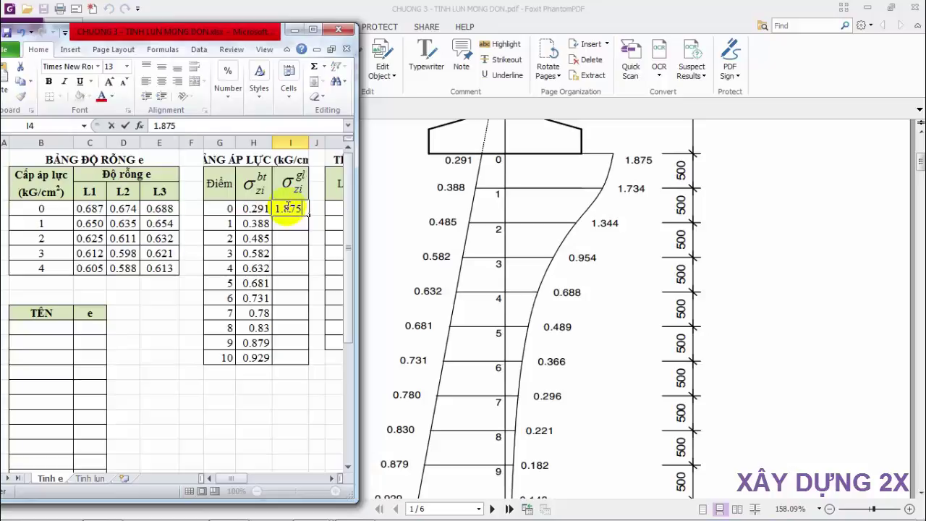
key(Return)
text(1.734)
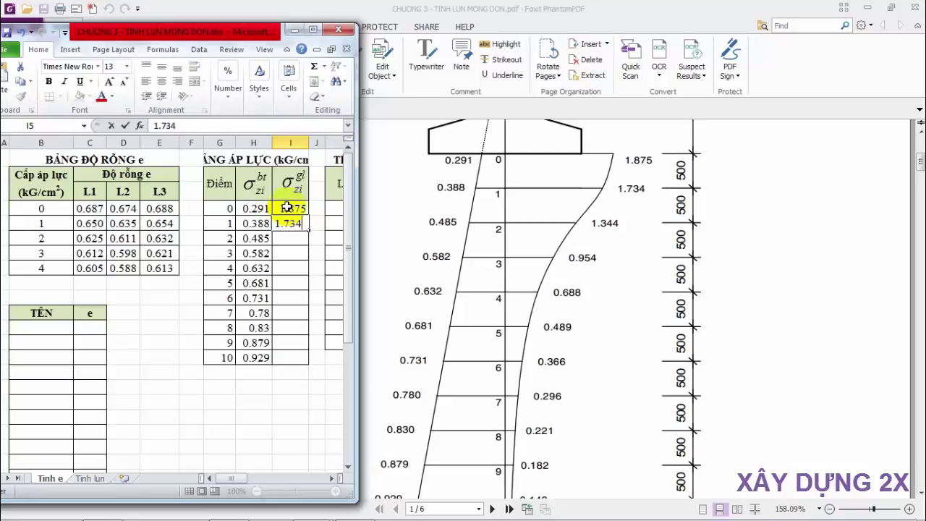
key(Return)
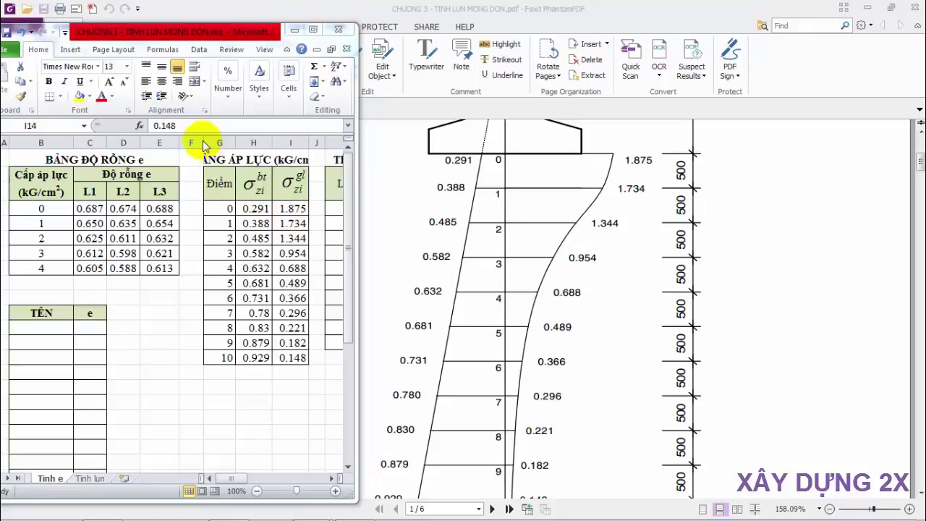
click(228, 476)
- Give layer 1 upper point 0 in L4 and lower point 1 in M4
drag(245, 483, 263, 482)
click(157, 209)
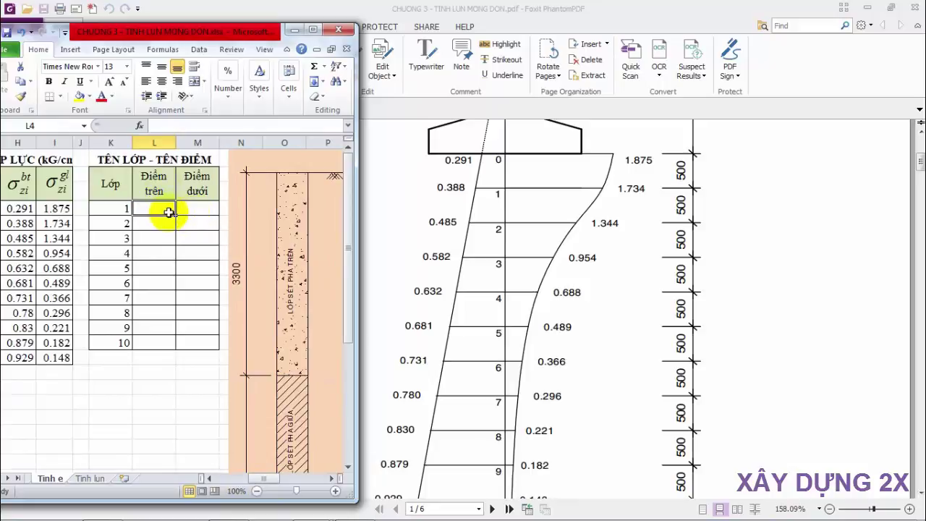
click(196, 212)
click(158, 210)
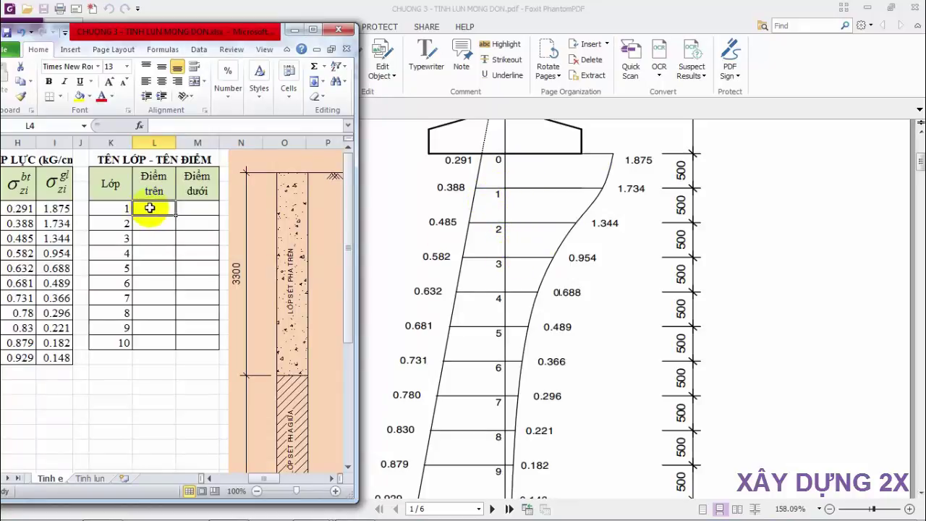
text(0)
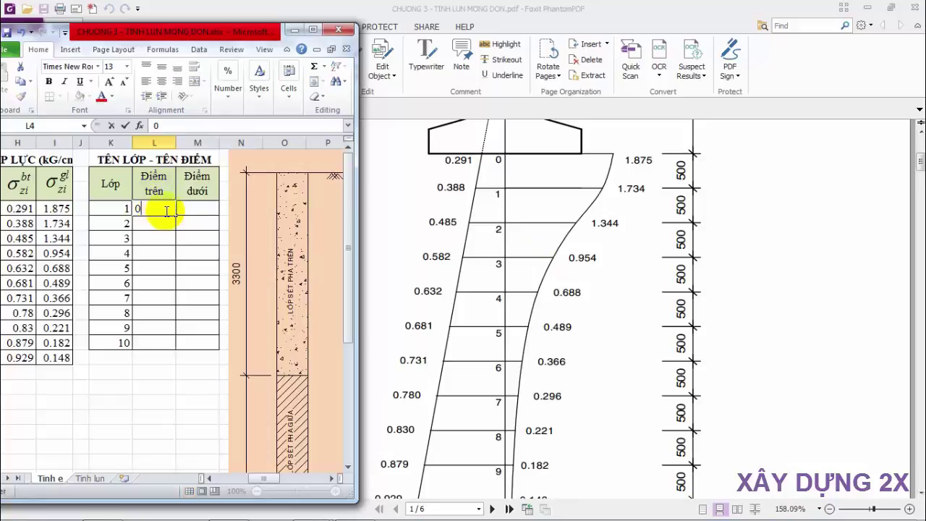
click(195, 208)
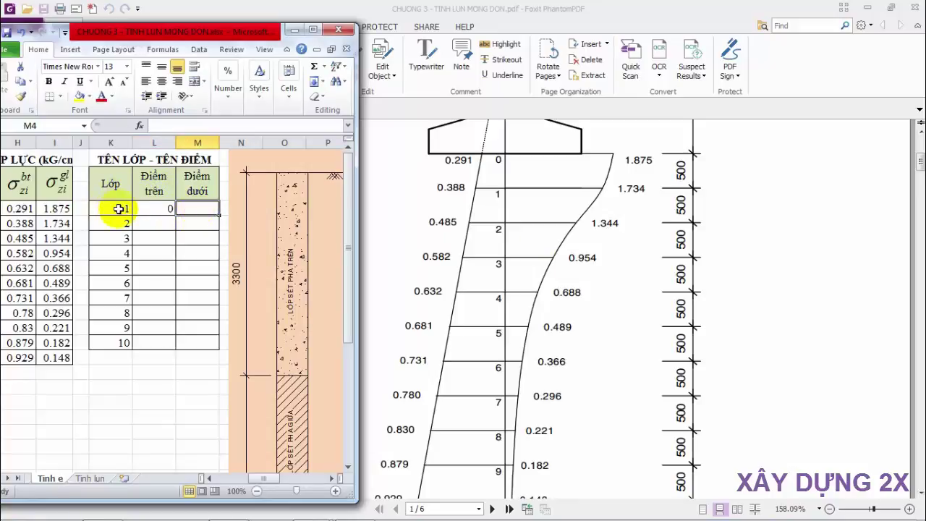
text(1)
click(160, 224)
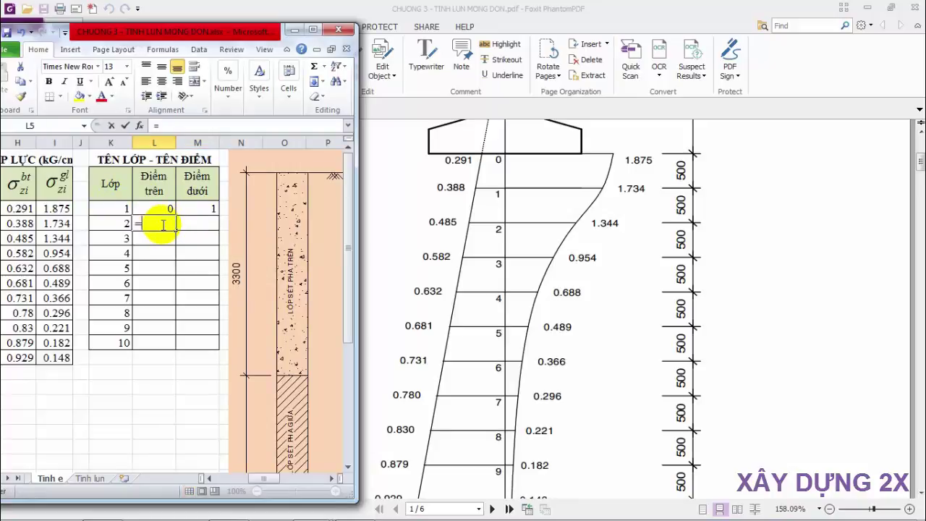
- Put =L4+1 in L5, copy it to M5, and fill both down through layer 10
text(=)
click(162, 209)
text(+1)
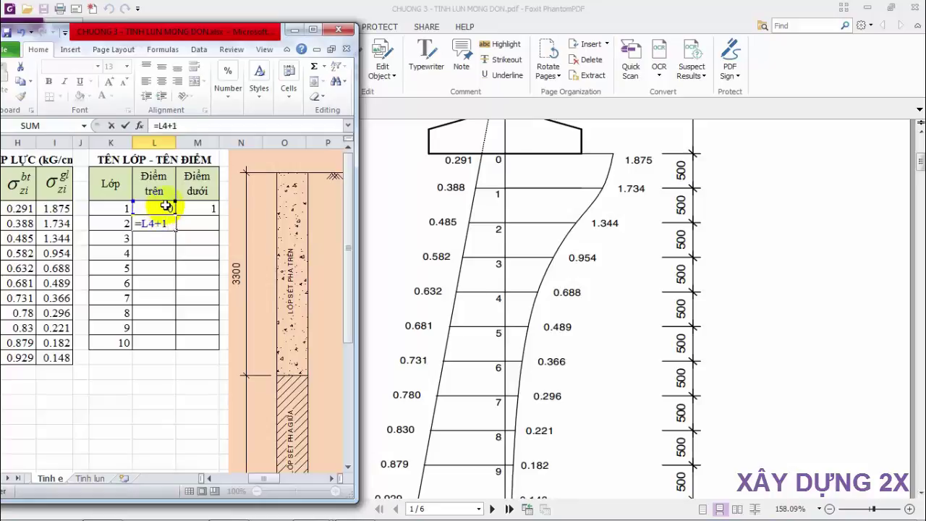
key(Return)
click(173, 226)
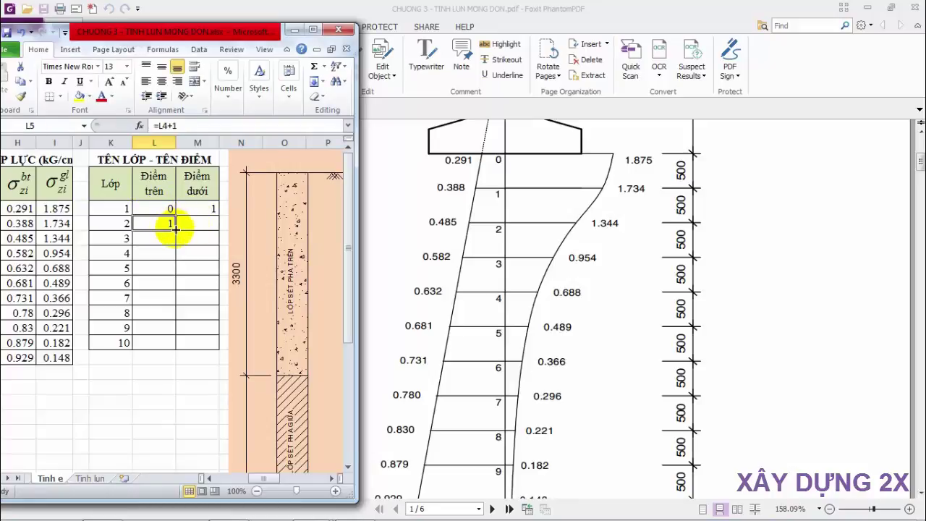
drag(176, 231, 199, 228)
double_click(201, 224)
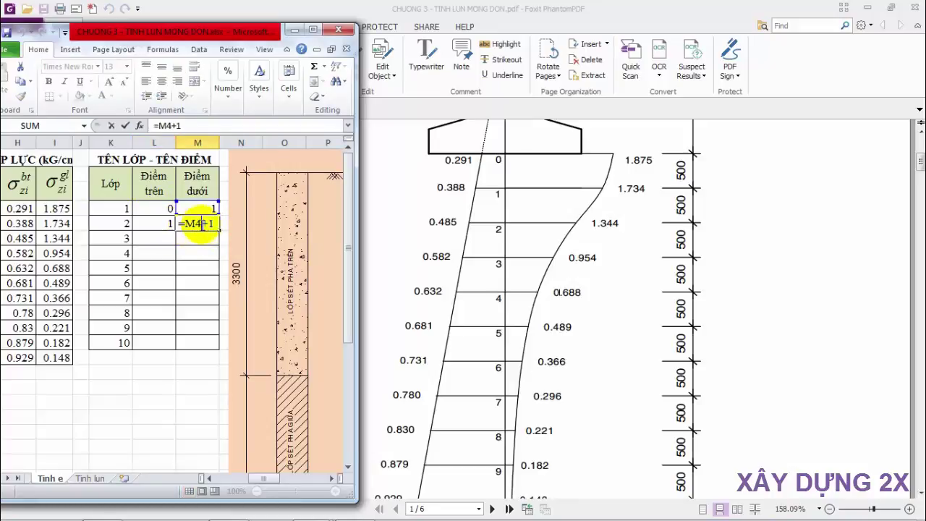
mouse_move(163, 224)
mouse_down()
mouse_move(190, 226)
mouse_move(196, 345)
mouse_up()
key(ctrl+d)
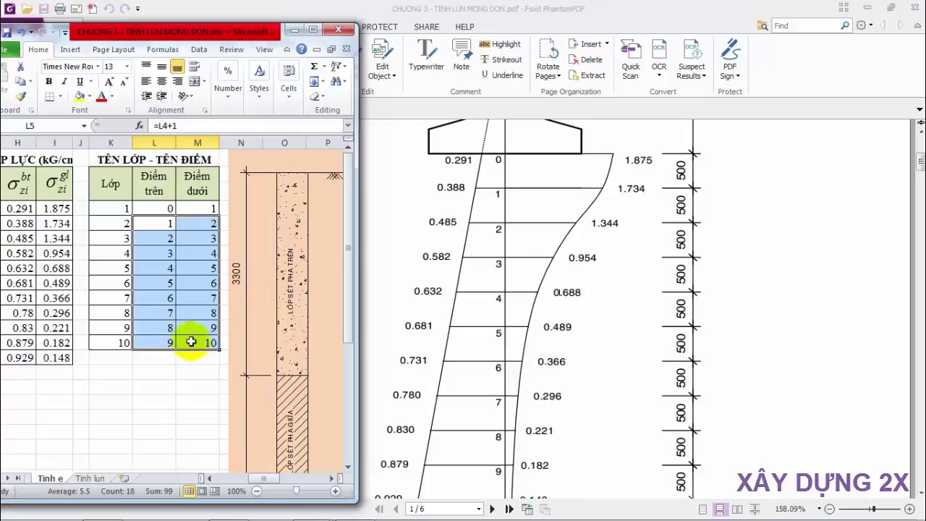
click(155, 344)
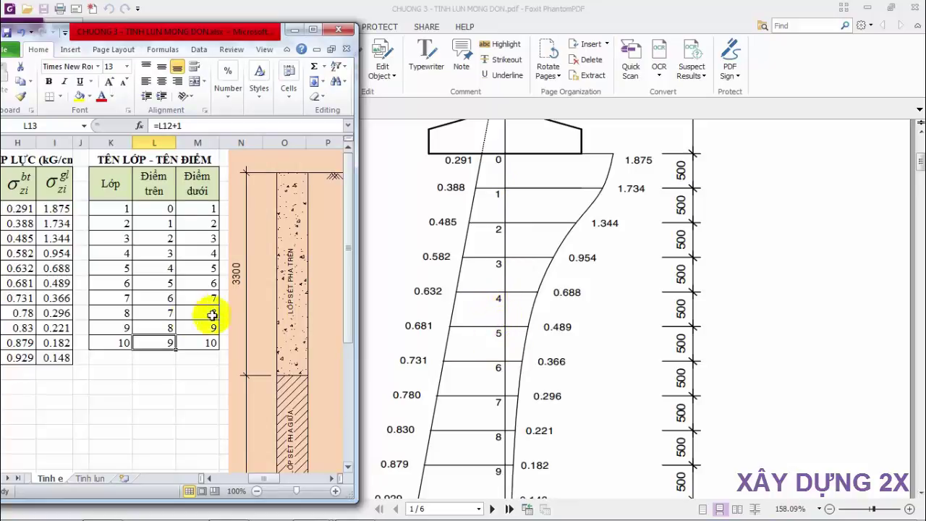
- Create the 0L1 label in B12 with =B4&"L1" and fill it down to 4L1
click(197, 283)
scroll(170, 295, down, 2)
scroll(171, 295, up, 1)
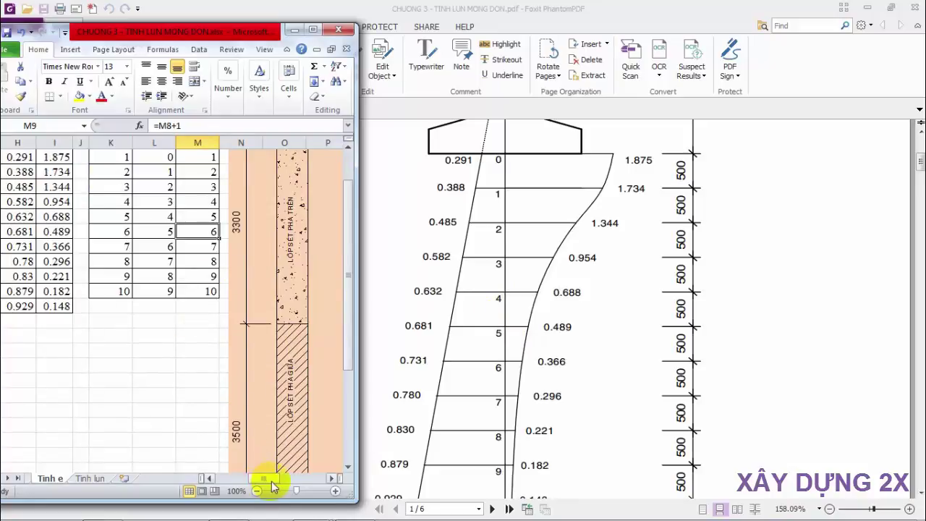
drag(267, 479, 212, 475)
click(68, 305)
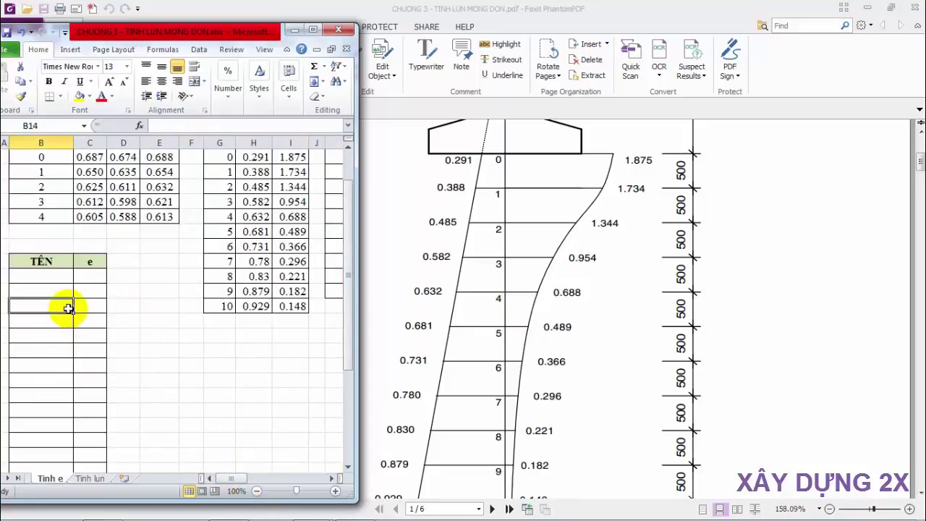
scroll(69, 305, down, 1)
scroll(70, 305, down, 1)
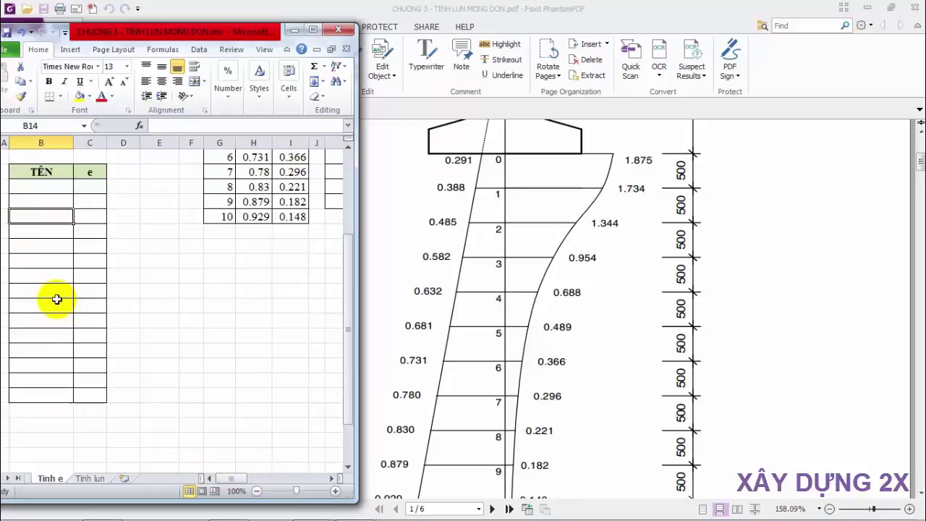
click(46, 186)
scroll(56, 193, up, 2)
scroll(77, 290, up, 1)
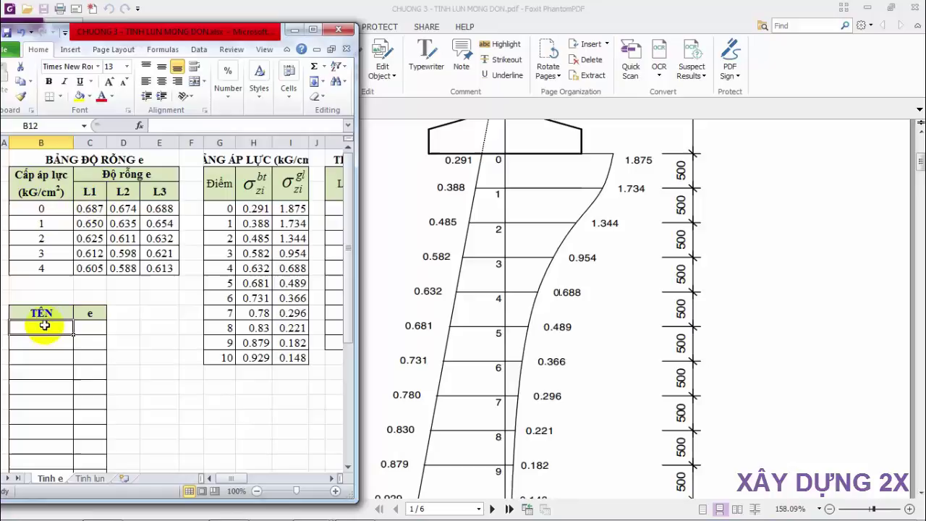
text(=)
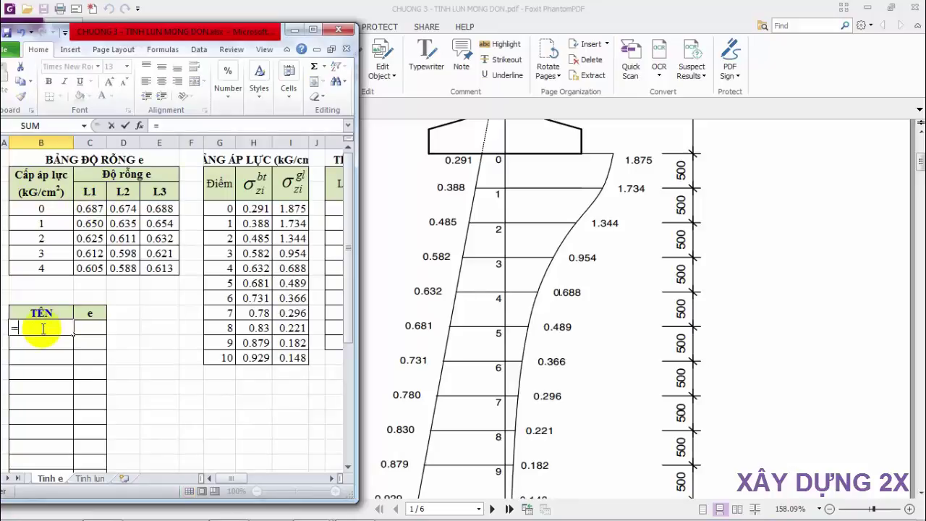
click(49, 208)
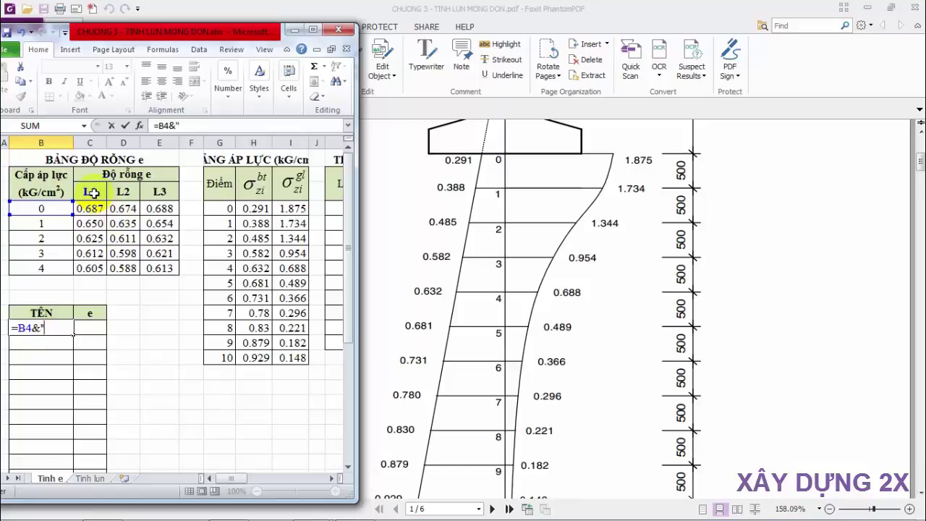
click(94, 192)
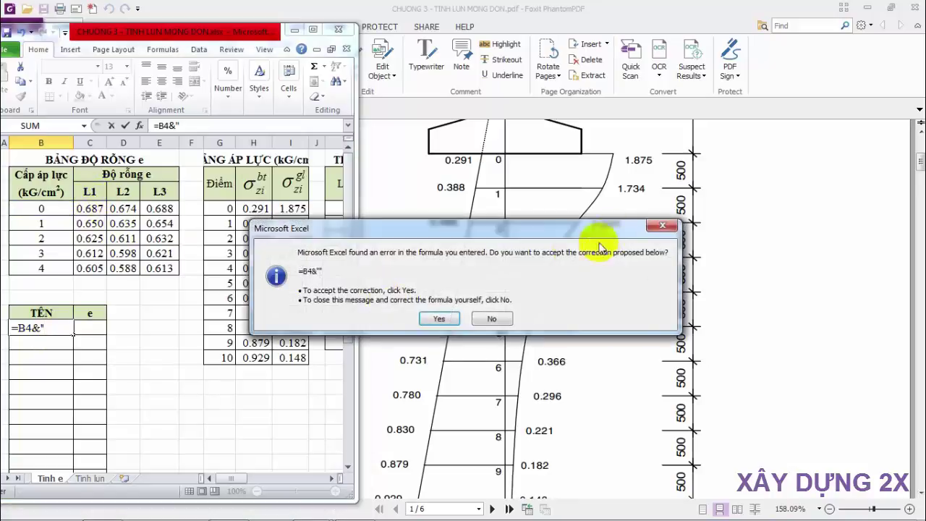
click(493, 319)
click(449, 316)
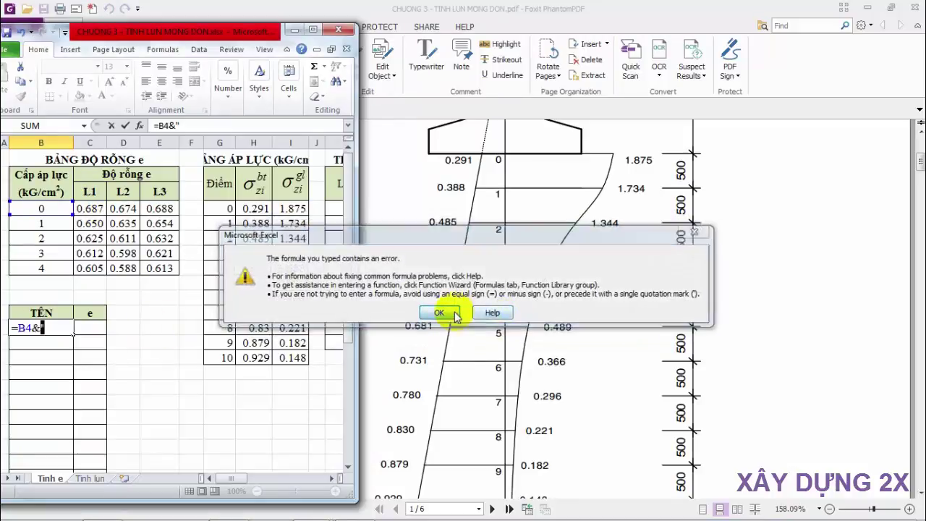
click(53, 334)
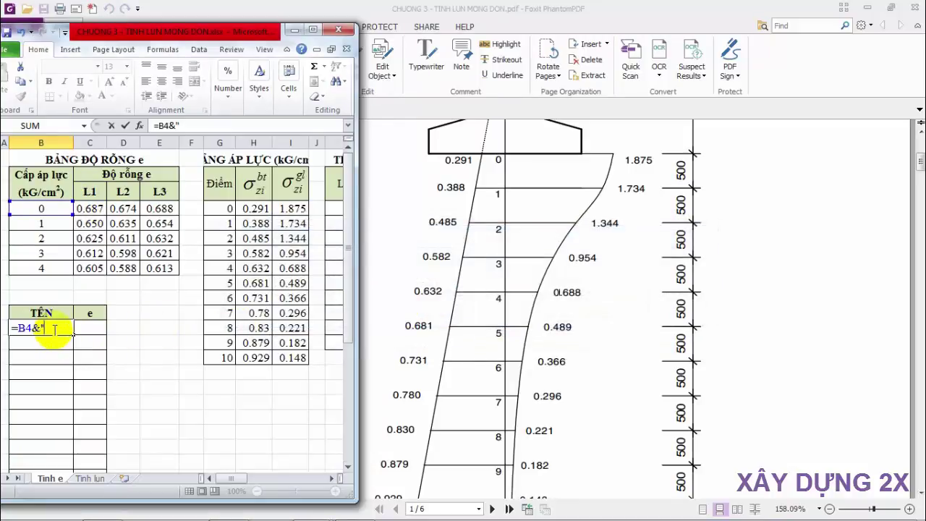
text(l1)
click(45, 327)
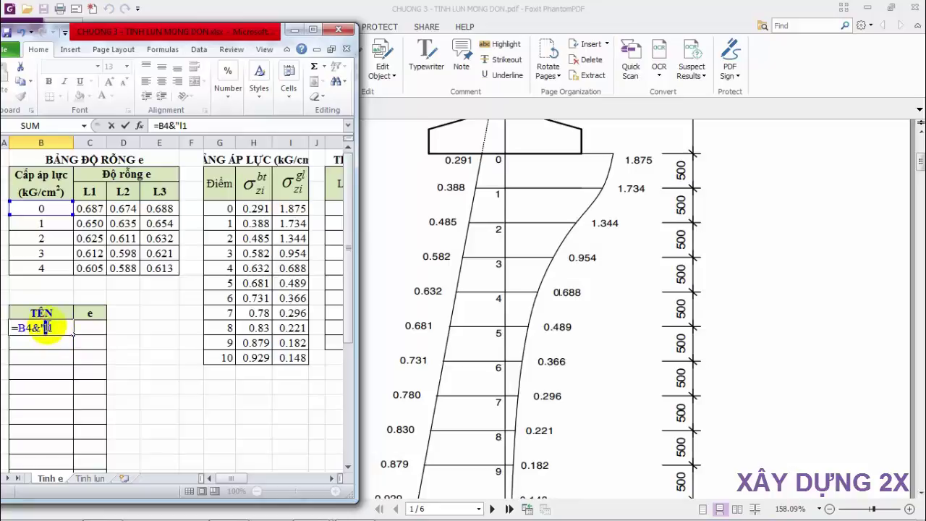
text(")
key(Return)
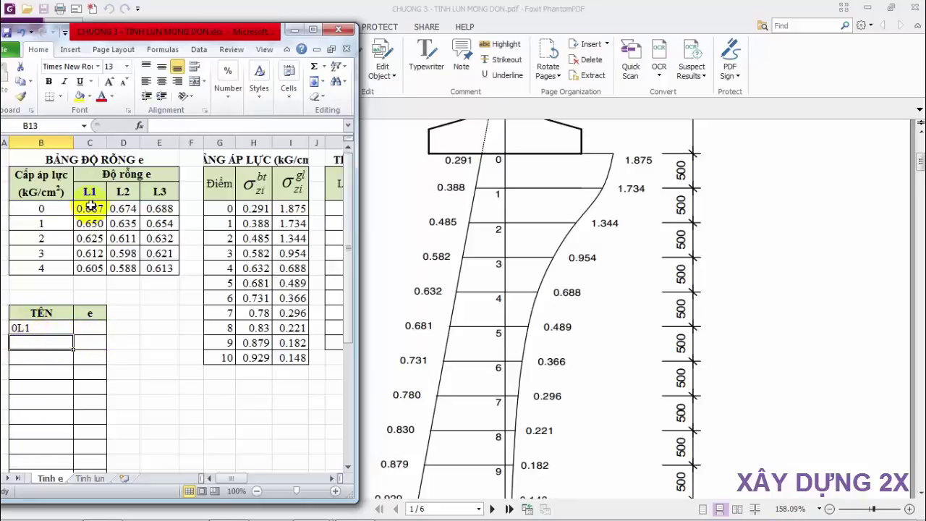
click(34, 329)
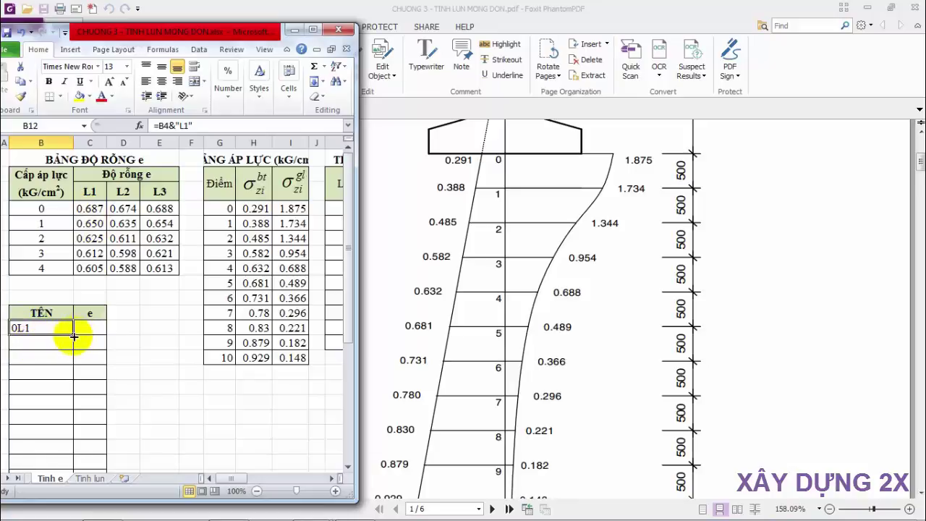
drag(73, 336, 73, 393)
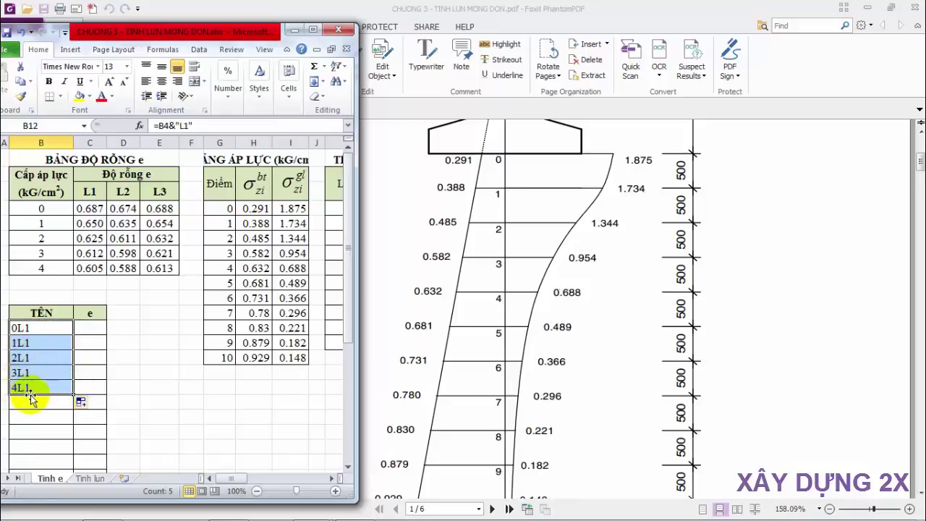
scroll(47, 379, down, 1)
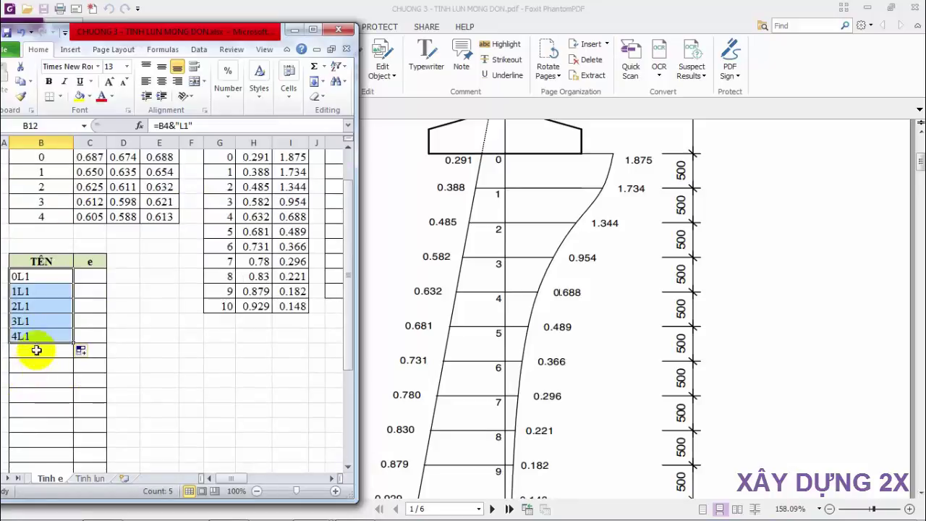
- Build labels 0L2–4L2 from =B4&"L2" in B17, filled down four rows
drag(75, 344, 76, 357)
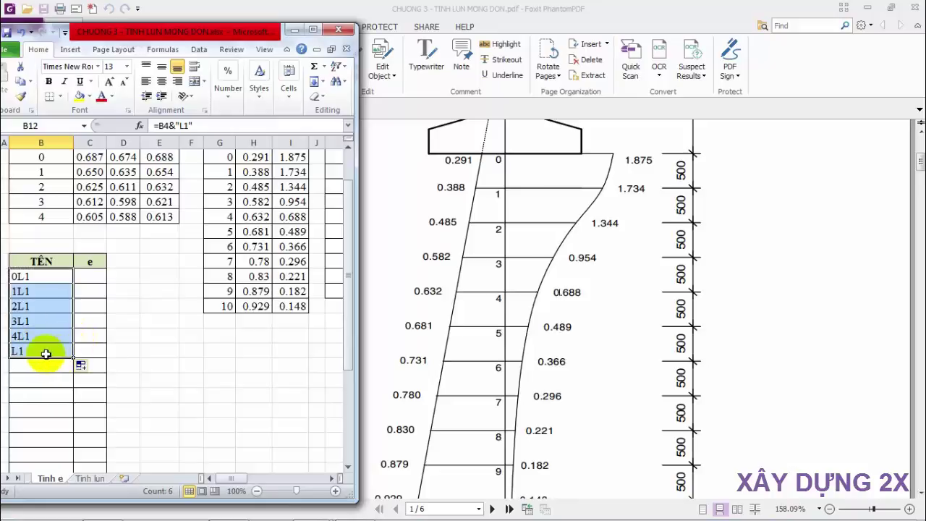
double_click(30, 353)
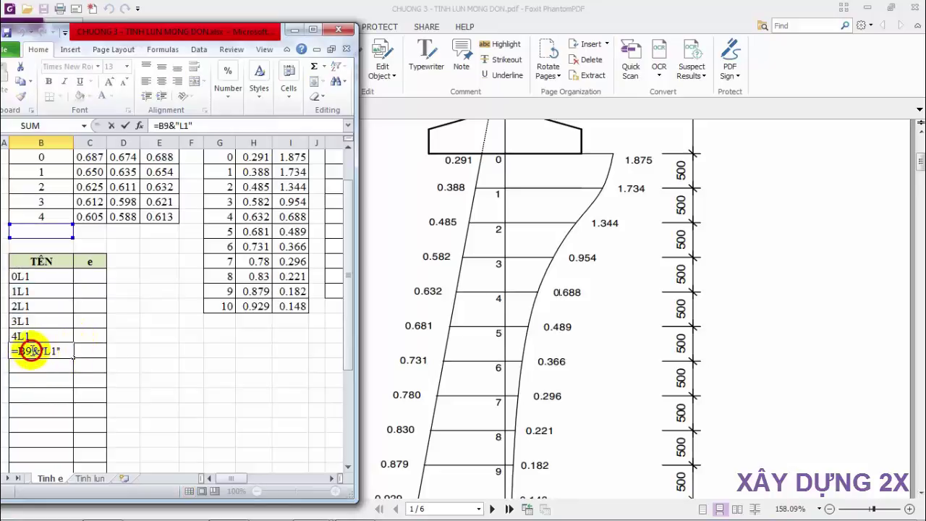
double_click(29, 351)
click(43, 157)
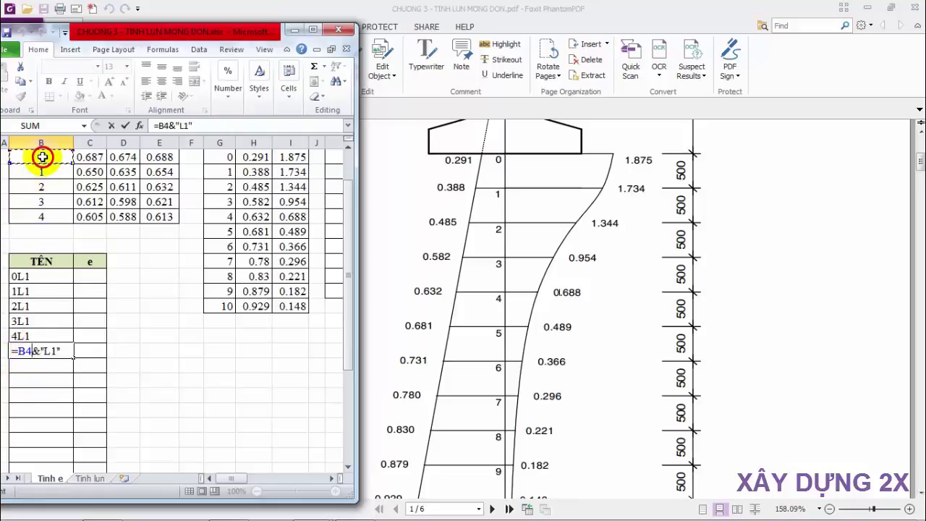
click(52, 348)
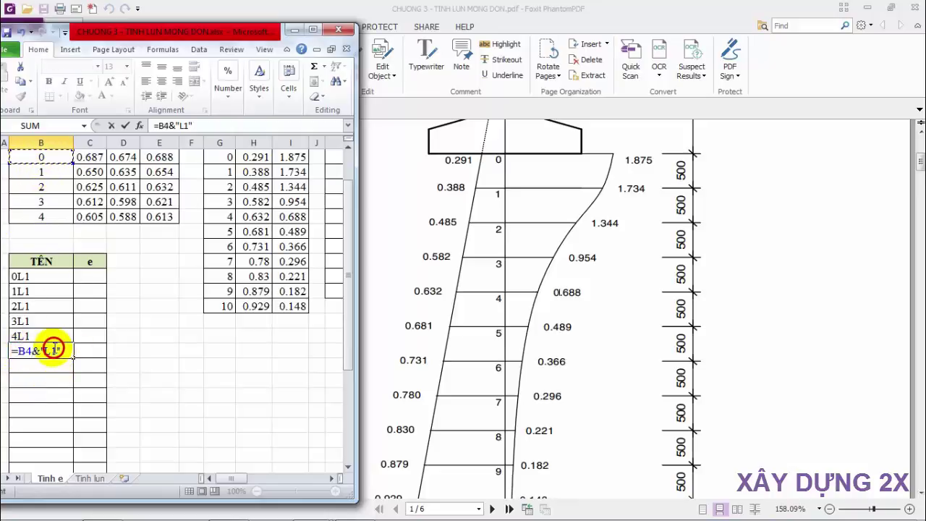
double_click(52, 351)
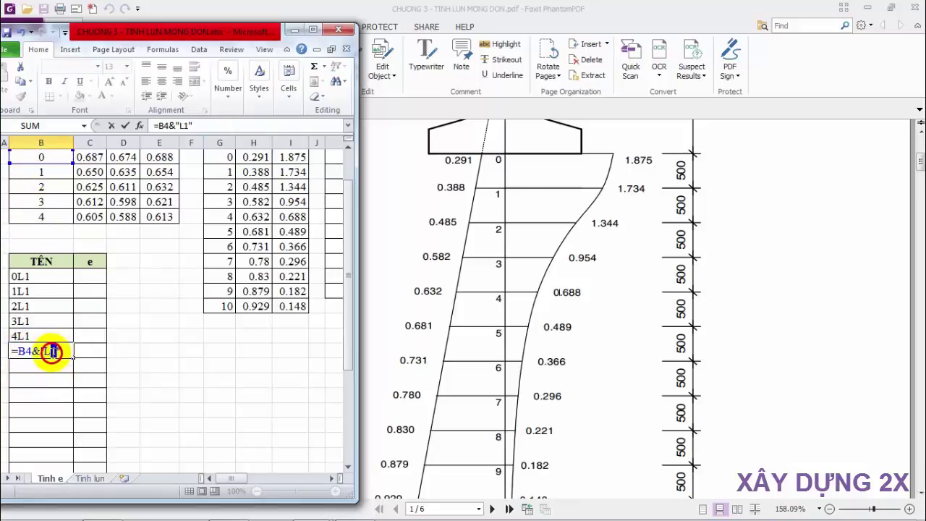
text(2)
key(Return)
click(57, 353)
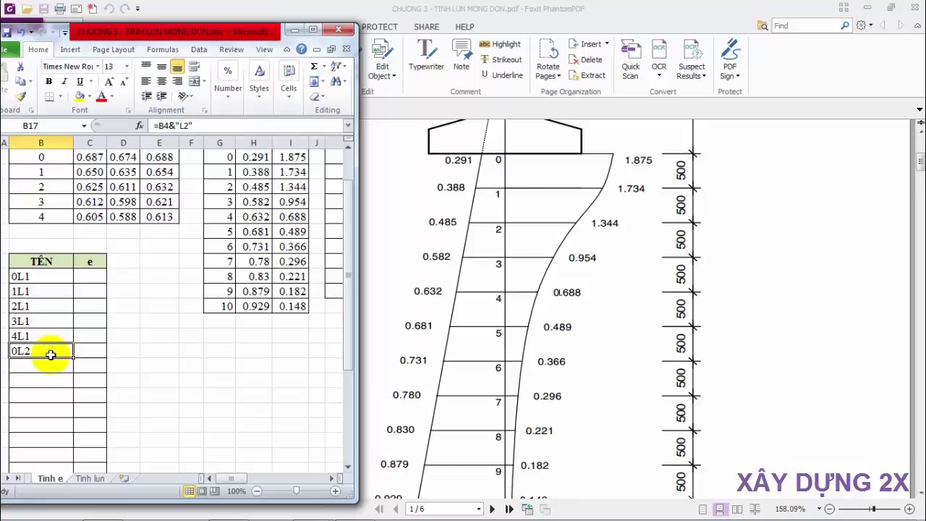
drag(73, 357, 67, 407)
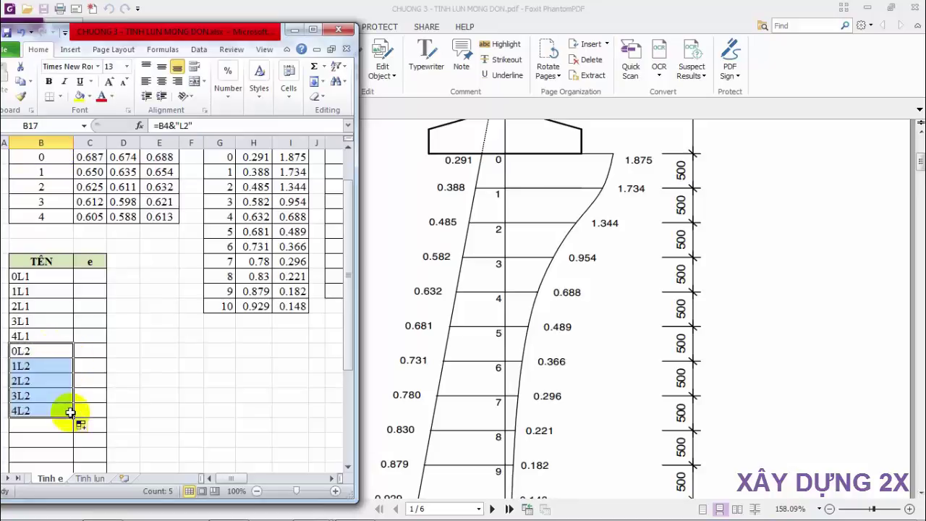
scroll(65, 408, down, 3)
- Build labels 0L3–4L3 from =B4&"L3" in B22, filled down four rows
drag(73, 283, 72, 298)
click(17, 293)
double_click(19, 293)
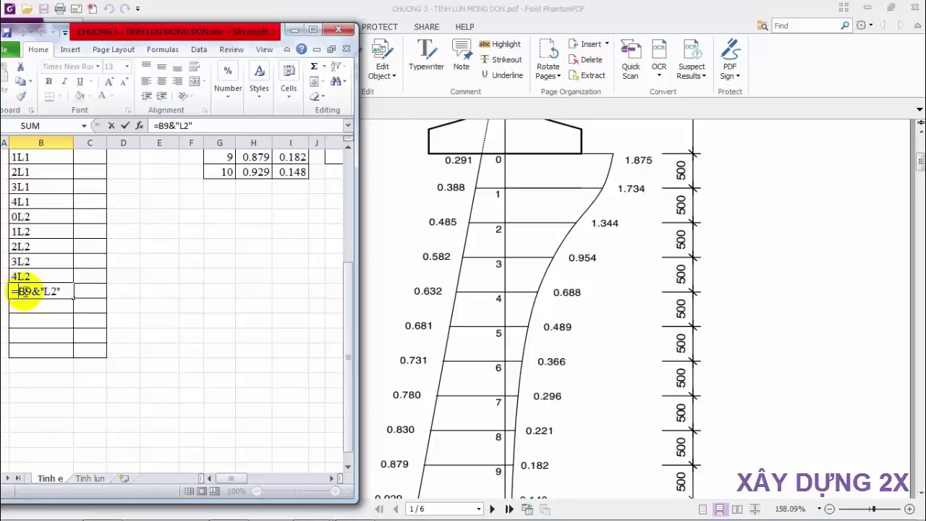
scroll(46, 181, up, 3)
scroll(43, 202, up, 1)
click(43, 206)
scroll(43, 206, down, 2)
scroll(43, 217, down, 2)
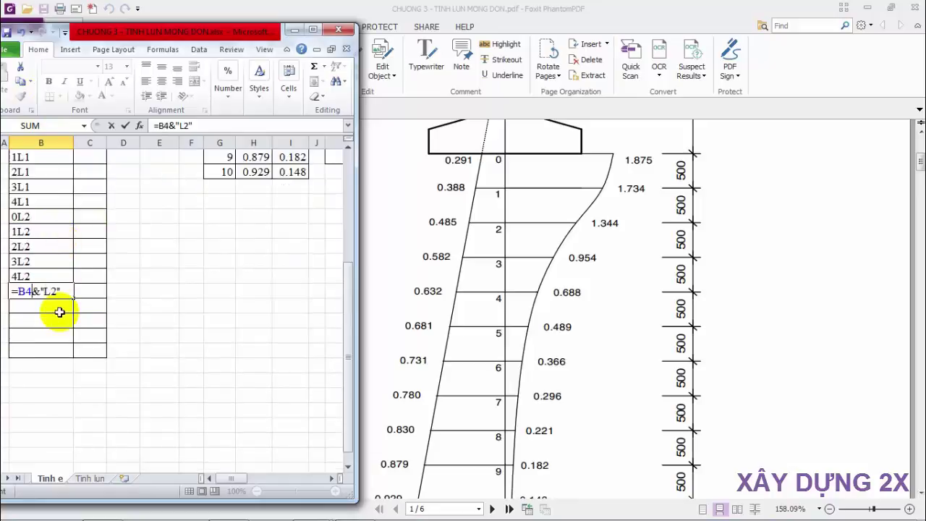
click(52, 292)
key(Return)
click(65, 291)
drag(74, 297, 73, 351)
scroll(75, 333, up, 2)
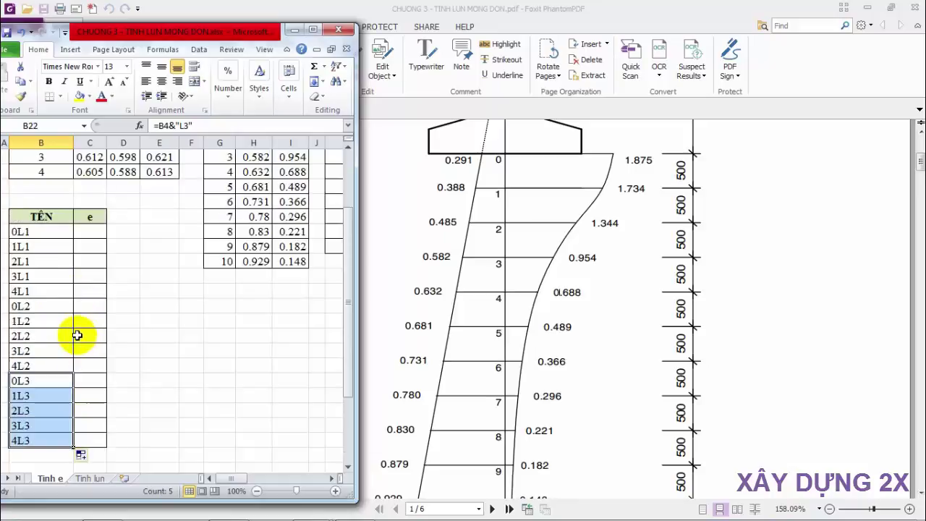
scroll(116, 275, up, 3)
scroll(19, 349, down, 5)
scroll(44, 337, up, 2)
scroll(57, 328, up, 2)
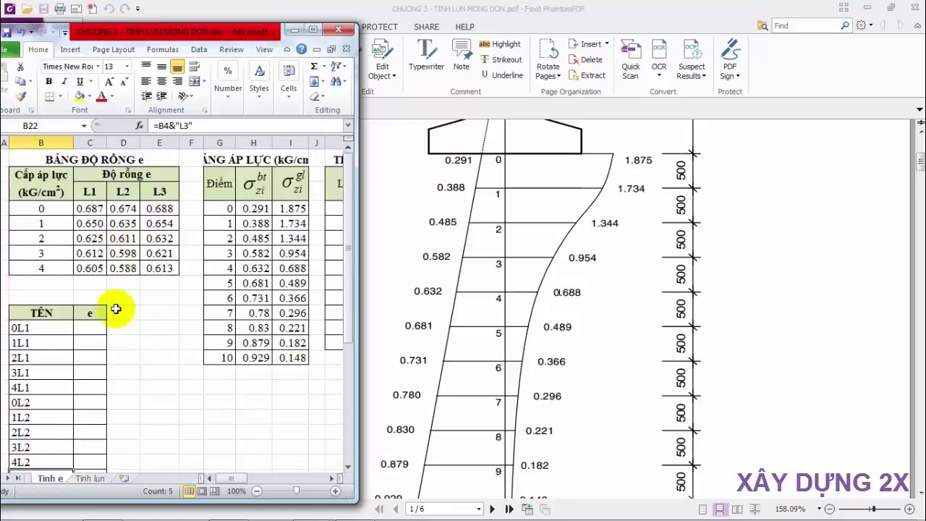
scroll(101, 290, down, 1)
click(83, 269)
scroll(83, 275, up, 1)
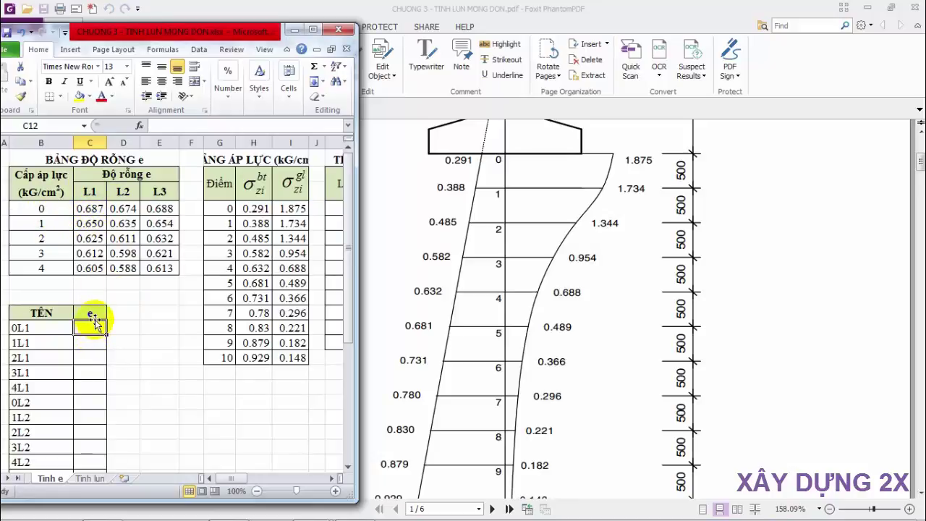
- Link the 0L1 e cell to the level-0 L1 void ratio and fill down to 4L1
text(=)
click(85, 212)
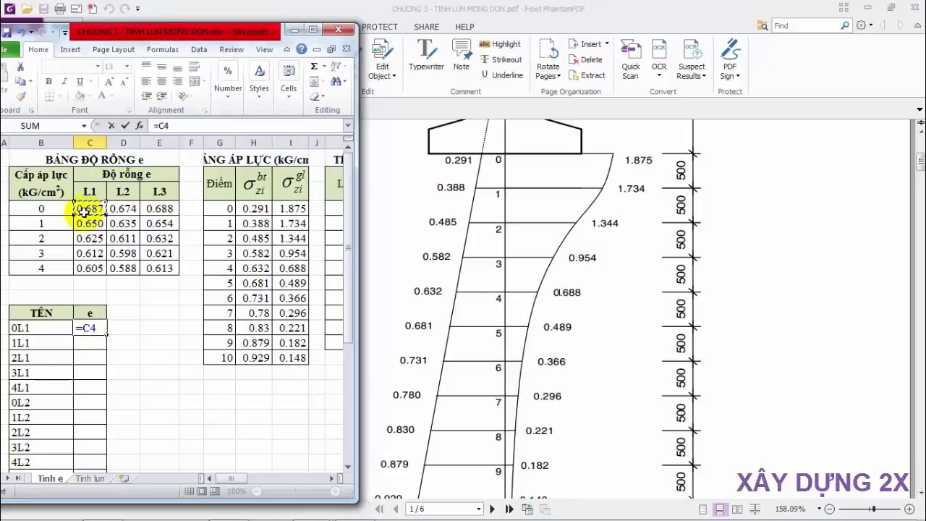
key(Return)
click(88, 329)
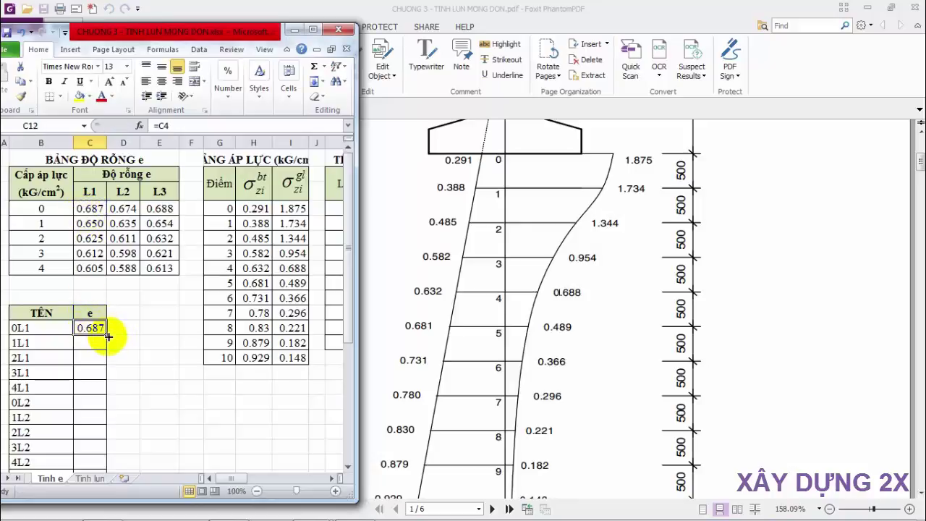
drag(108, 336, 106, 391)
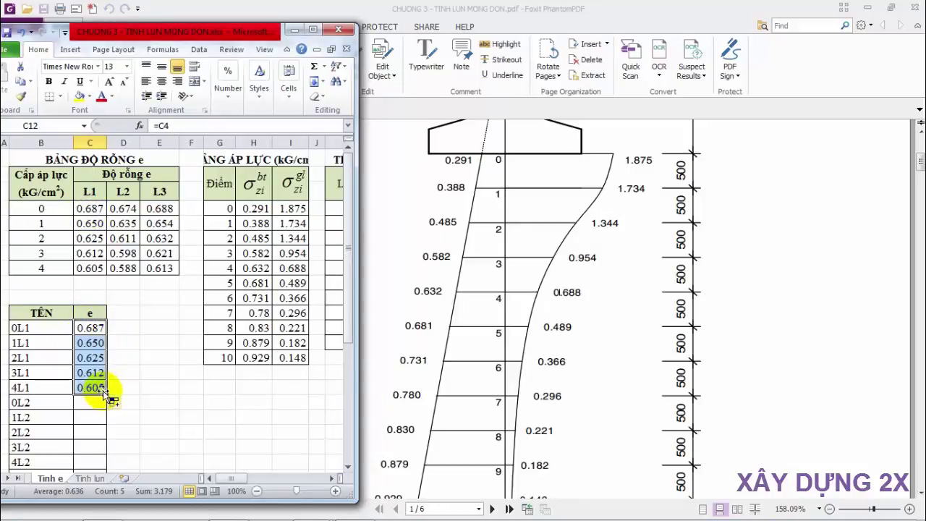
scroll(105, 391, down, 1)
- Link the 0L2 e cell to the level-0 L2 void ratio and fill down to 4L2
click(86, 354)
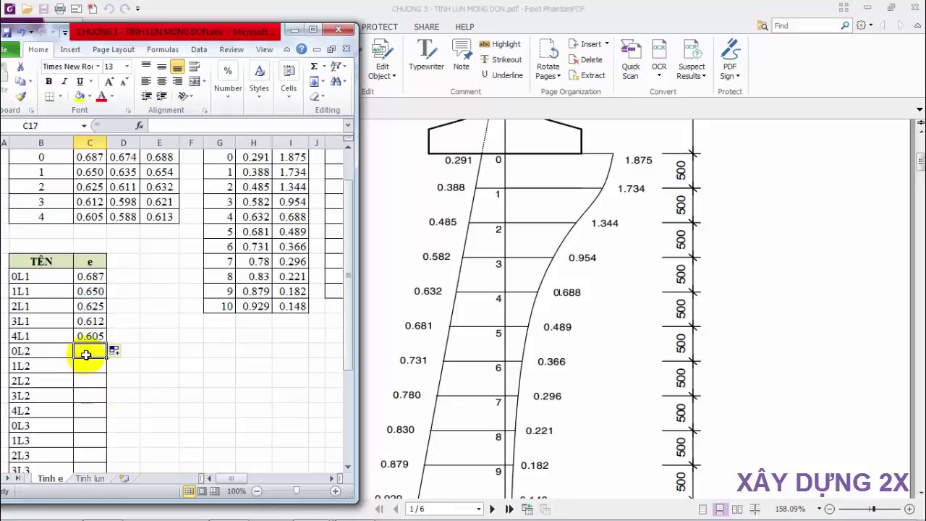
text(=)
scroll(118, 289, up, 1)
click(127, 209)
key(Return)
click(97, 404)
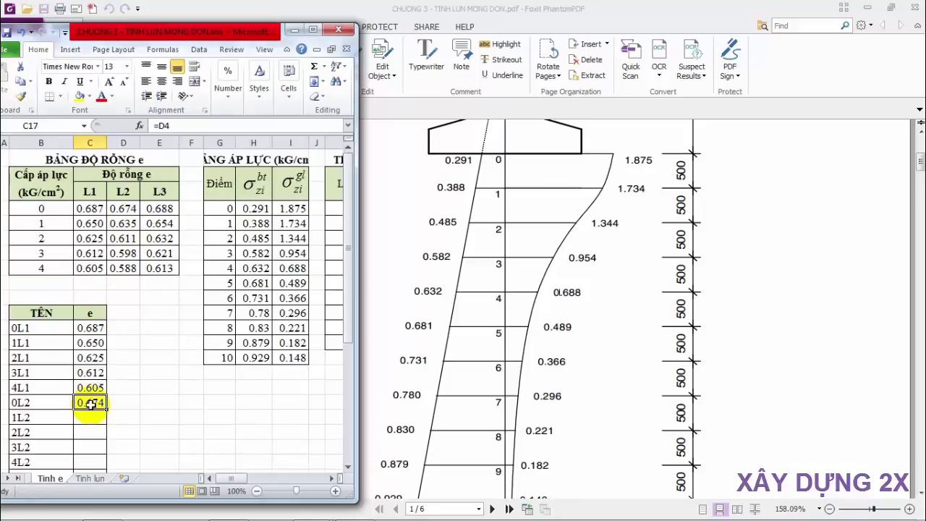
drag(106, 408, 105, 463)
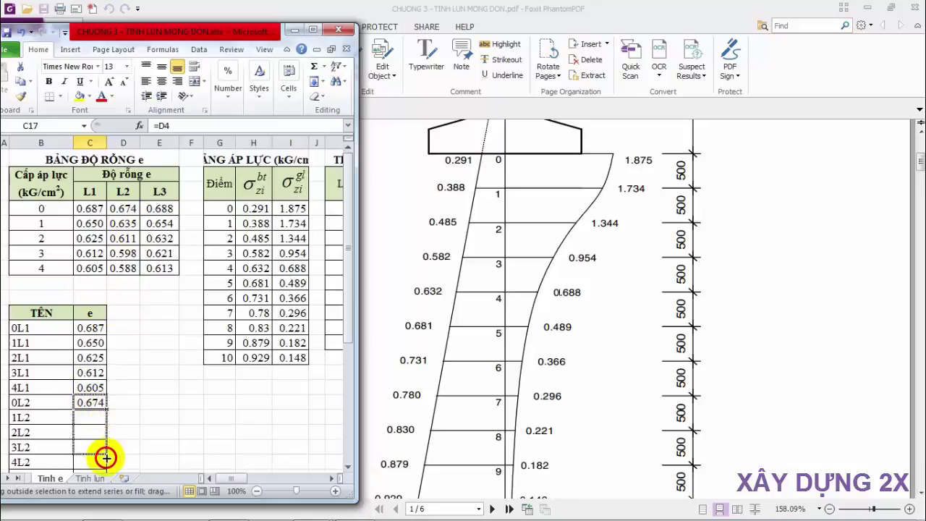
scroll(90, 401, down, 3)
- Link the 0L3 e cell to its level-0 void ratio and fill down to 4L3
click(88, 338)
text(=)
scroll(88, 339, up, 4)
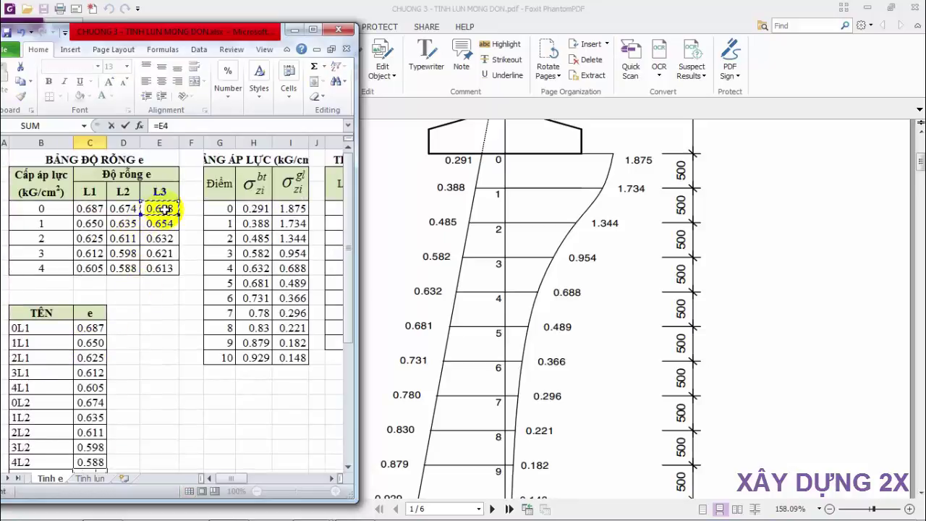
key(Return)
click(103, 265)
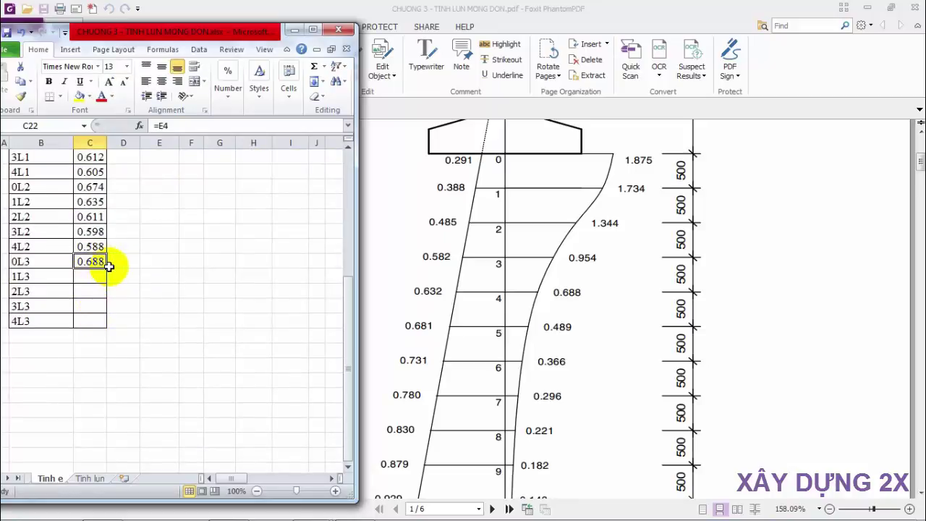
drag(107, 268, 110, 321)
scroll(162, 340, up, 4)
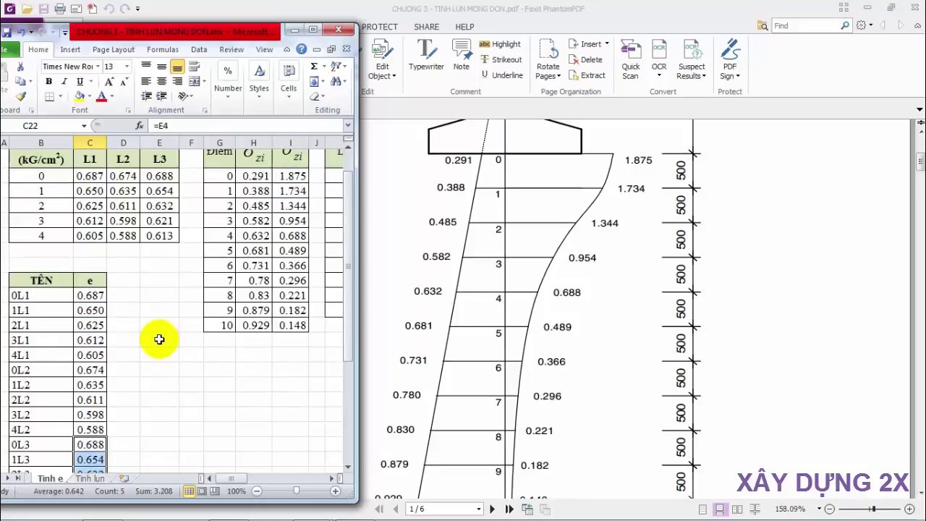
click(114, 329)
scroll(119, 355, down, 6)
scroll(134, 354, up, 6)
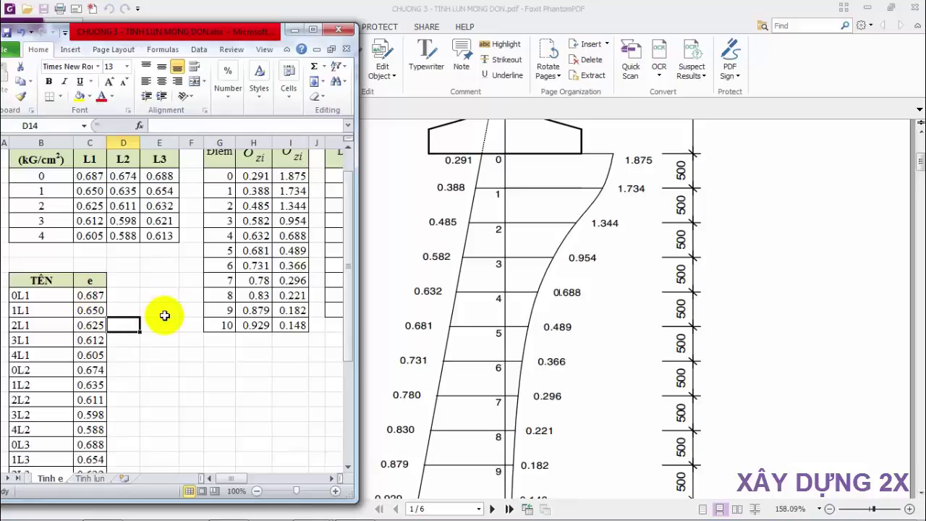
scroll(165, 316, up, 1)
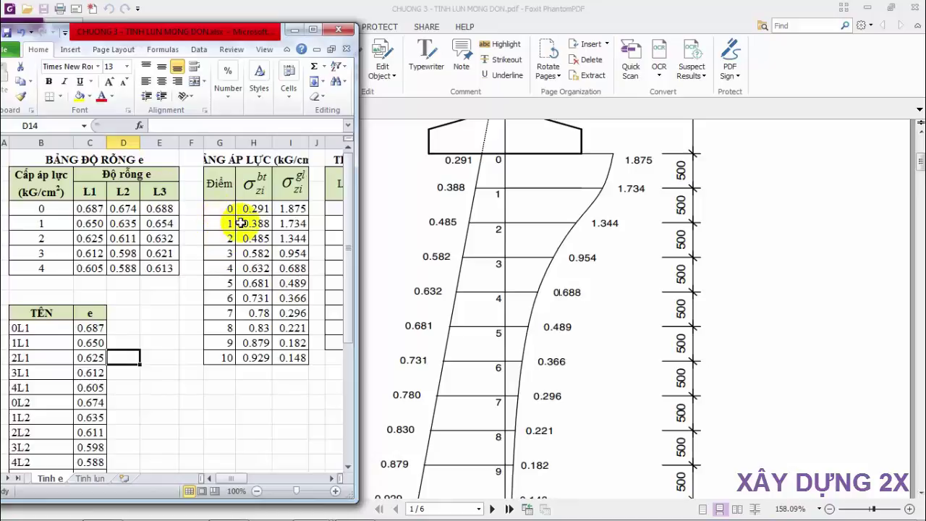
drag(222, 210, 293, 360)
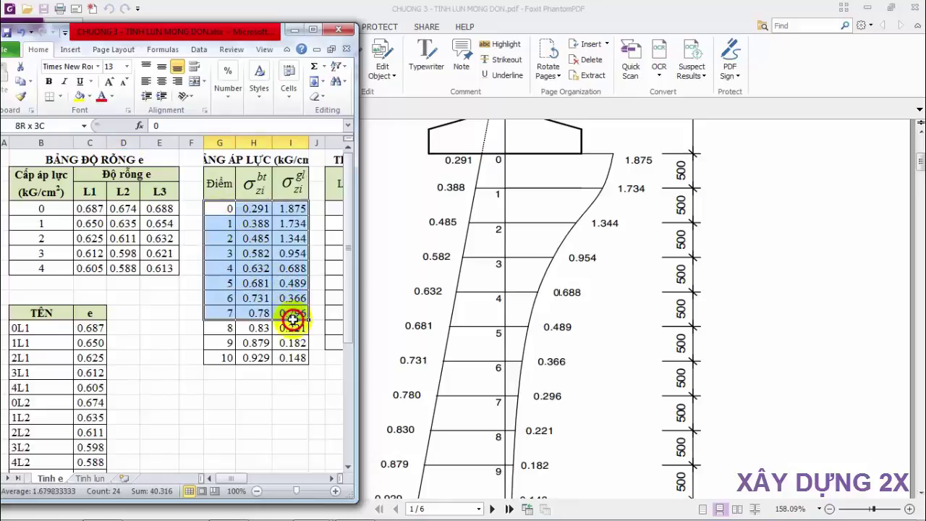
- Define the name UNGSUATA for the stress table G4:I14
click(313, 29)
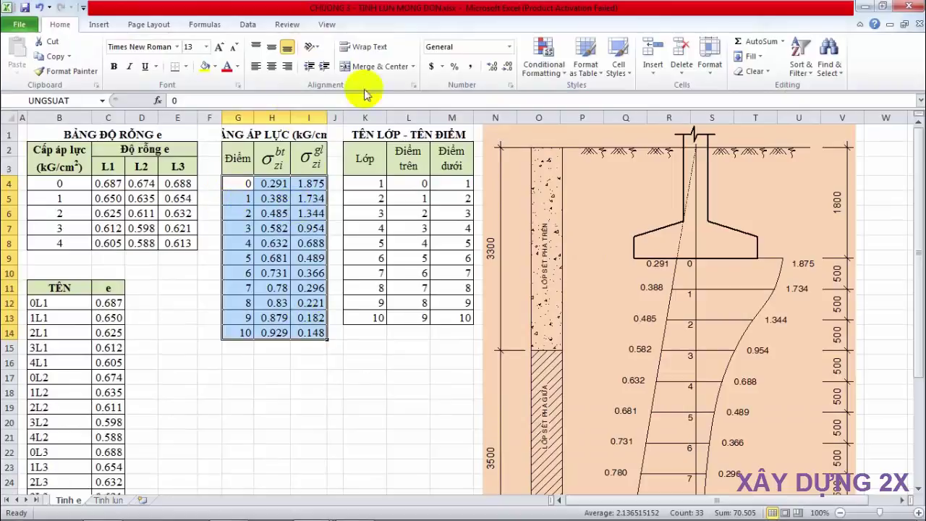
click(201, 25)
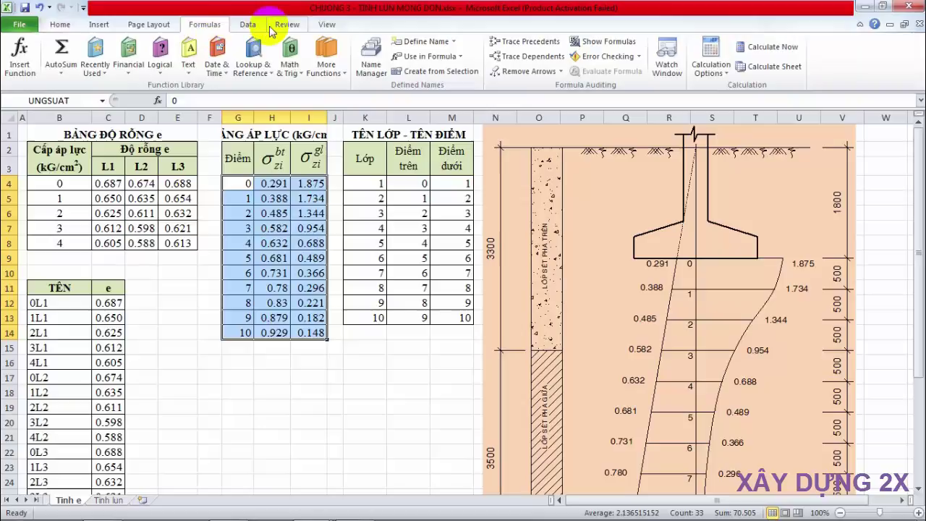
click(417, 43)
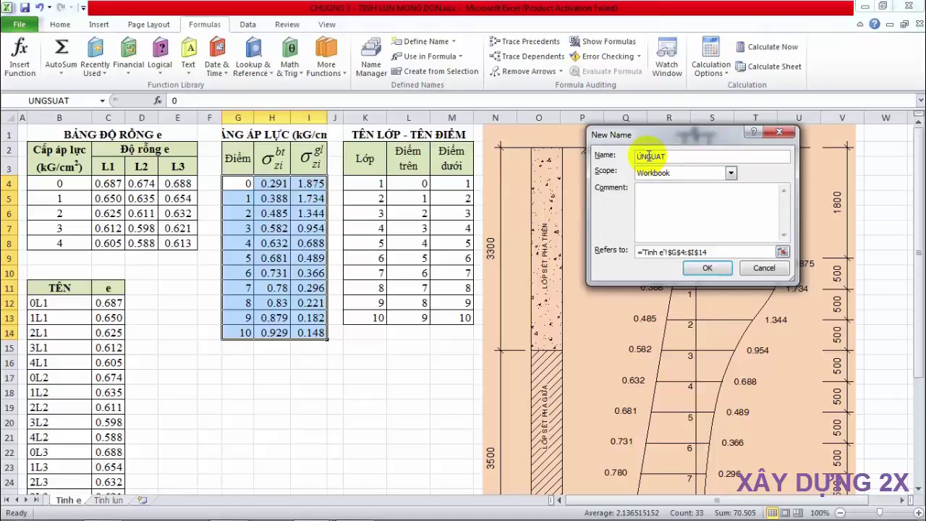
text(UNGSUATA)
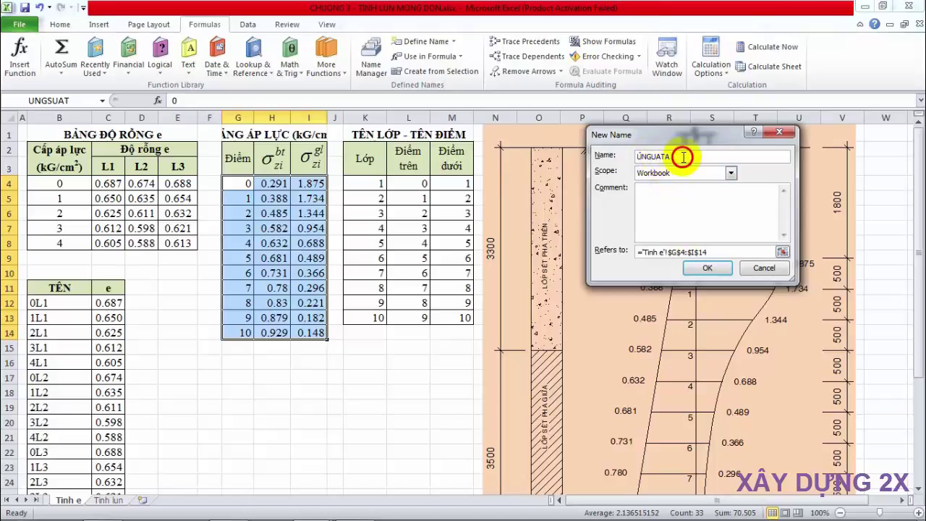
drag(682, 157, 637, 160)
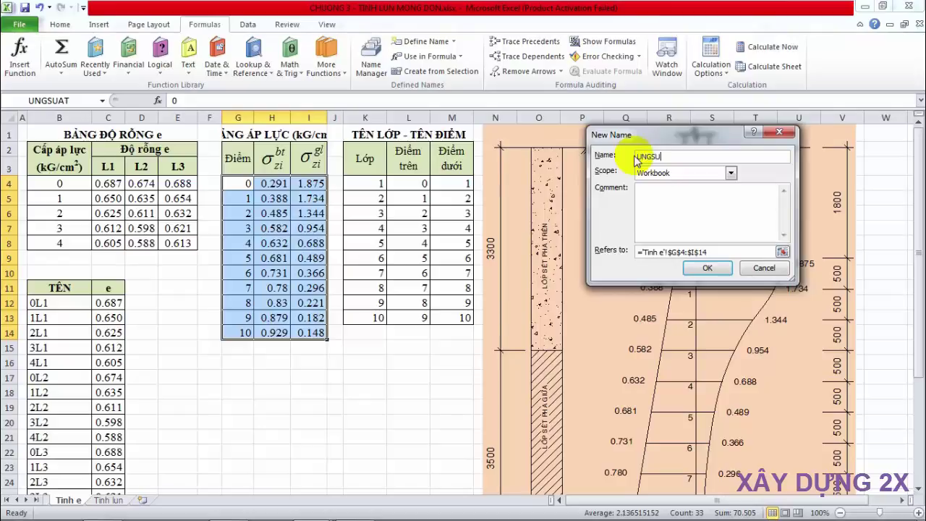
click(705, 267)
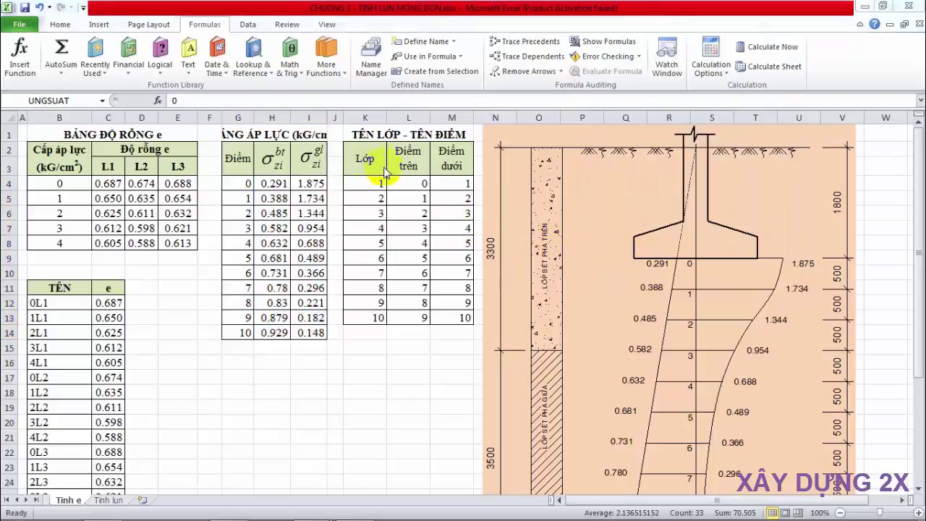
- Name the layer table K4:M13 as TENLOP and the TÊN/e list B12:C26 as LOCE
drag(365, 182, 454, 319)
click(401, 42)
text(TENLOP)
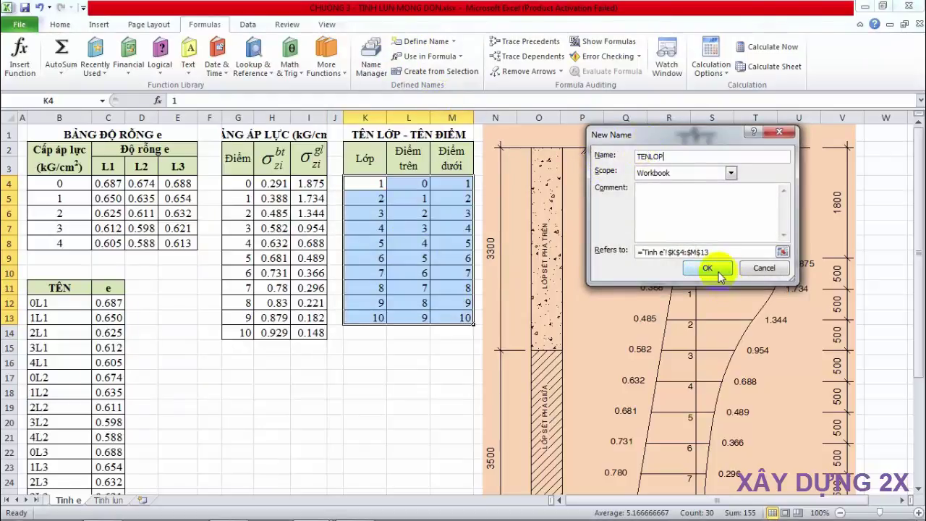
click(713, 269)
scroll(108, 313, down, 1)
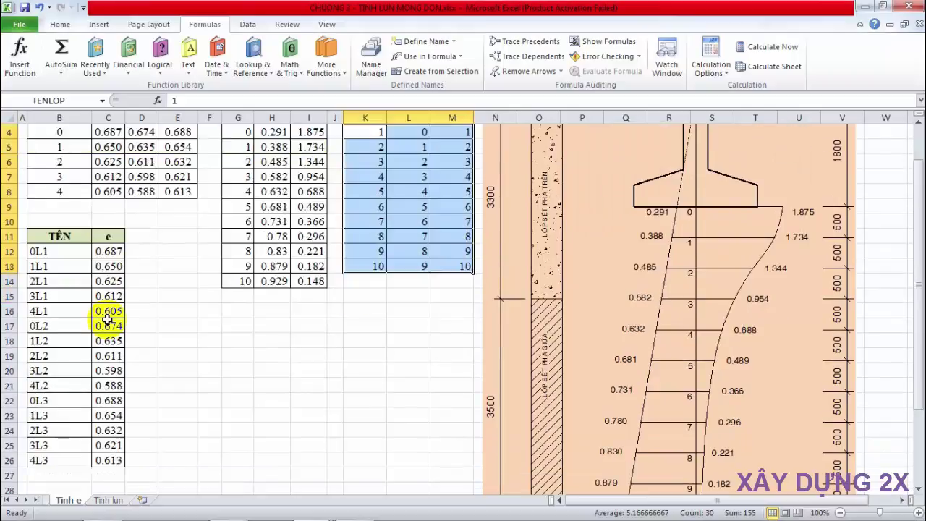
scroll(94, 303, down, 1)
drag(45, 208, 109, 415)
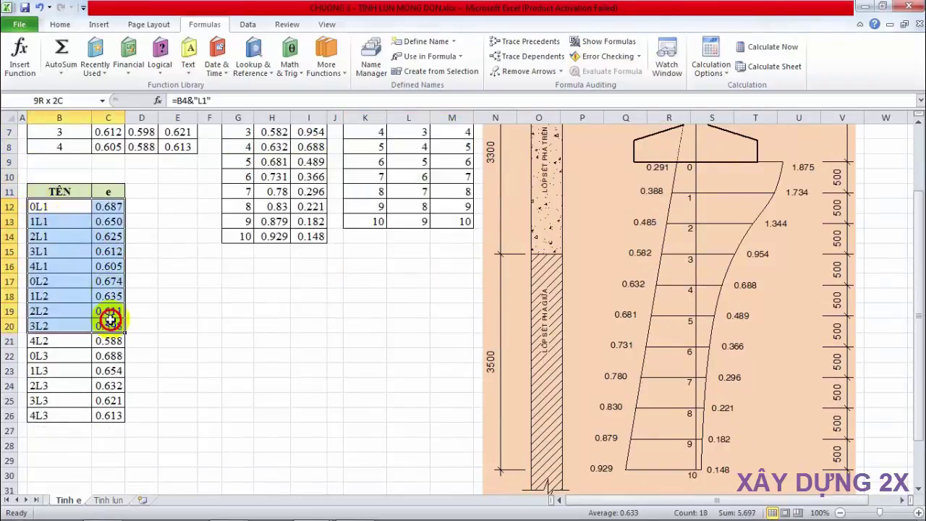
click(424, 40)
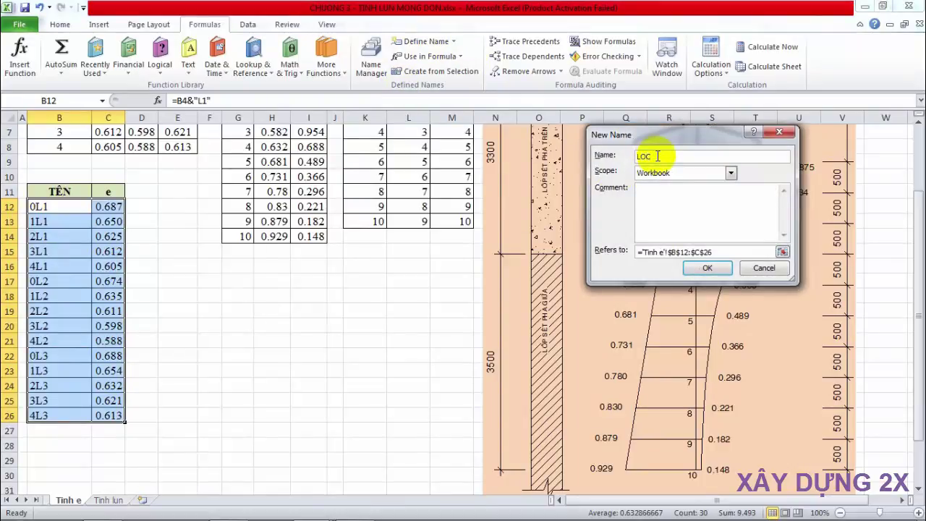
click(706, 268)
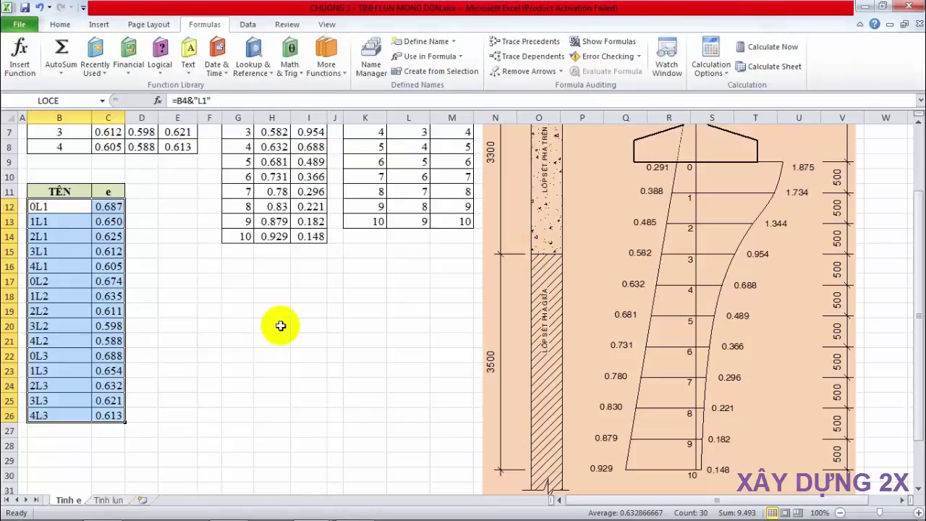
- Switch to the Tinh lun sheet
scroll(281, 329, up, 2)
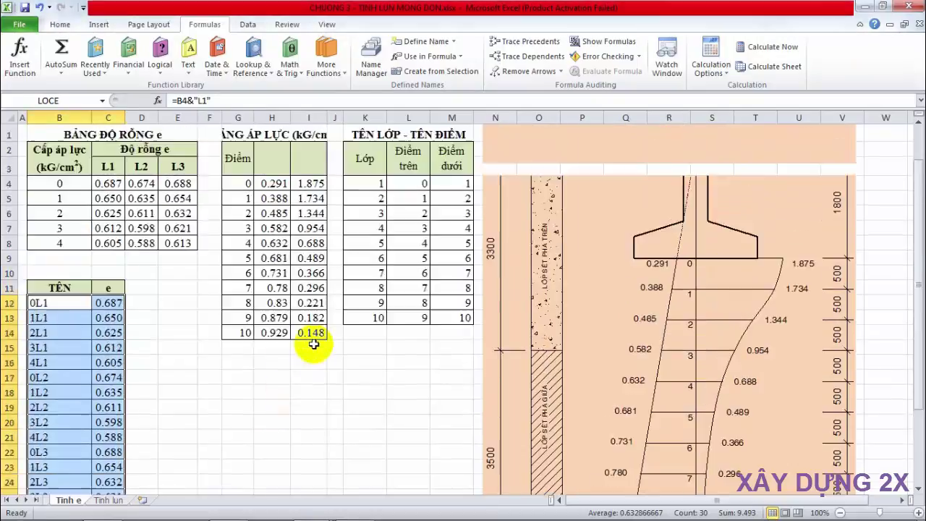
scroll(279, 340, down, 3)
scroll(279, 343, up, 3)
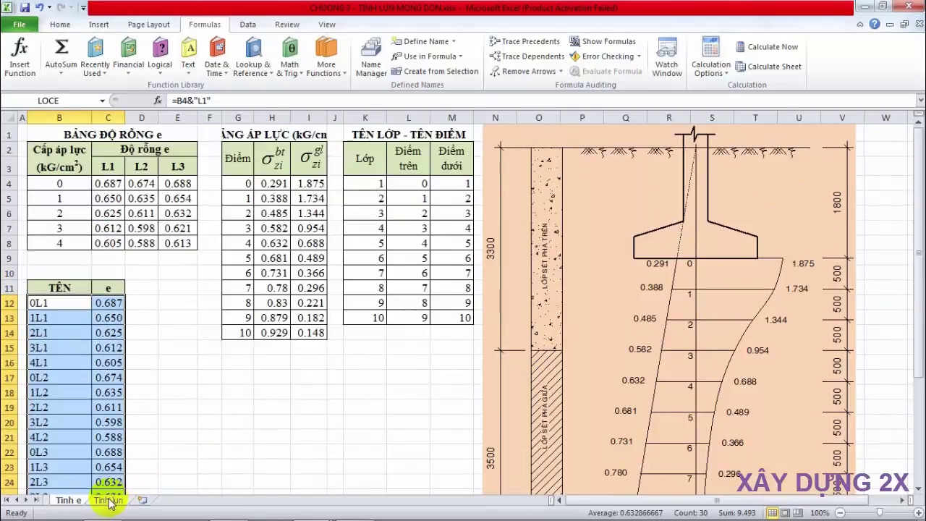
click(107, 500)
- Enter L1 as plain text in B4 of the settlement table
click(25, 197)
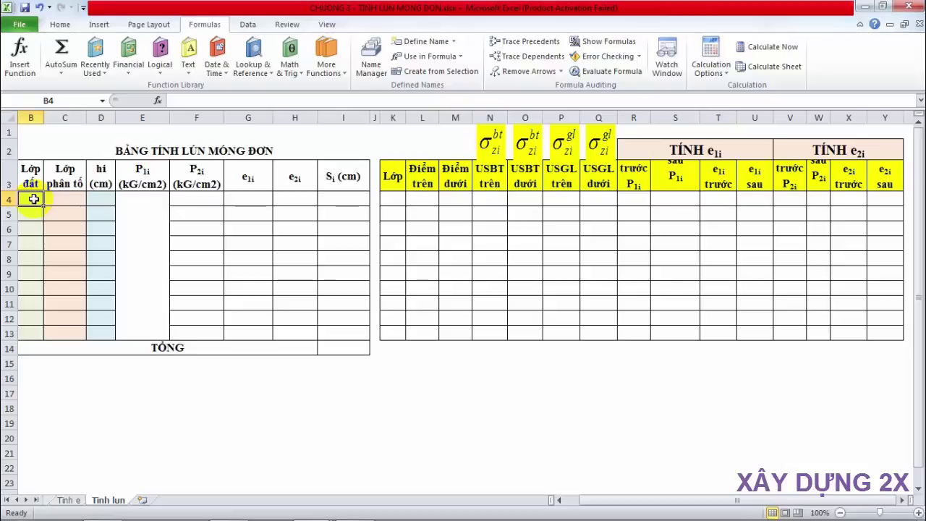
text(=)
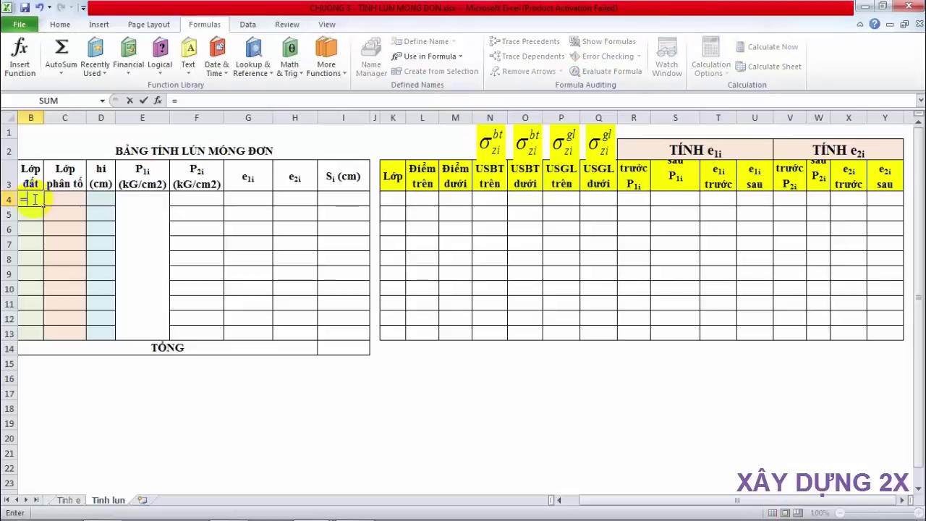
text(L1)
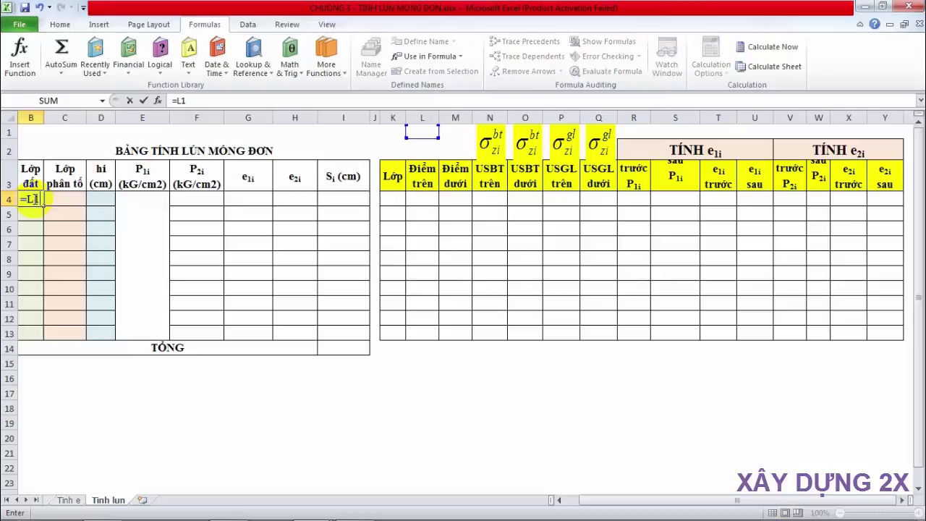
key(Return)
click(35, 203)
double_click(36, 203)
key(ctrl+c)
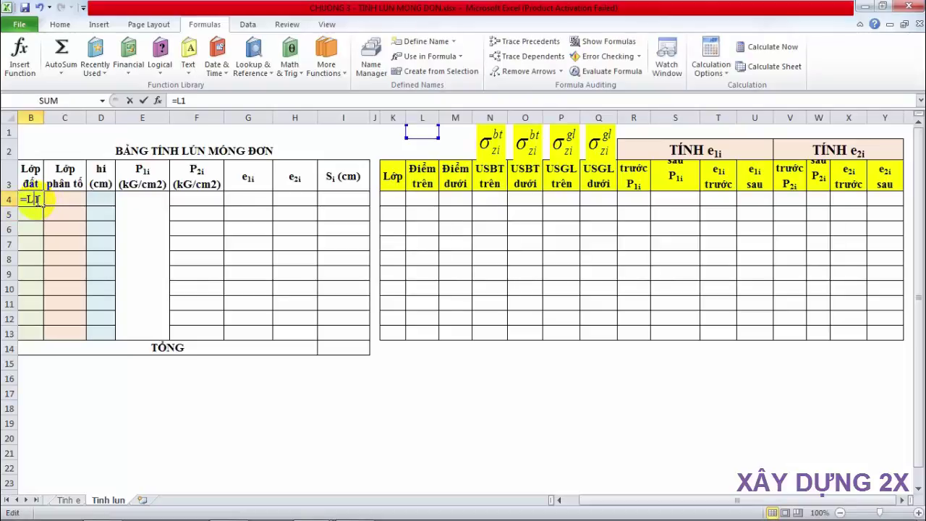
drag(24, 199, 11, 197)
key(Delete)
key(Return)
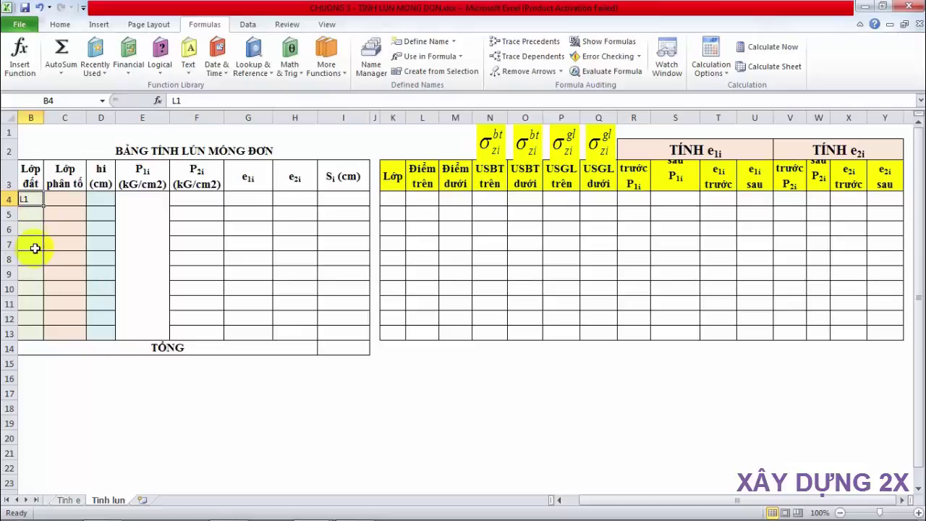
- Paste L1 into B5, B6 and B7
ctrl+click(35, 253)
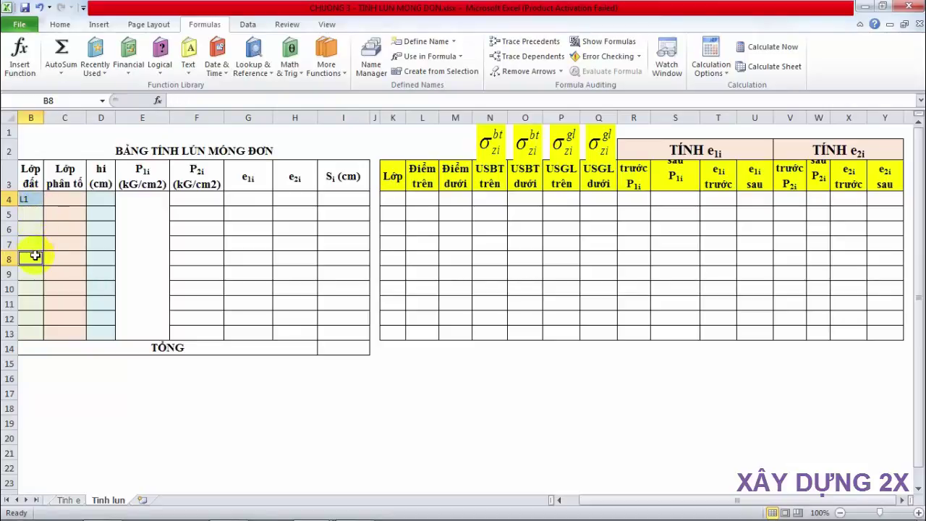
click(32, 215)
text(L1)
click(32, 229)
text(L1)
click(31, 241)
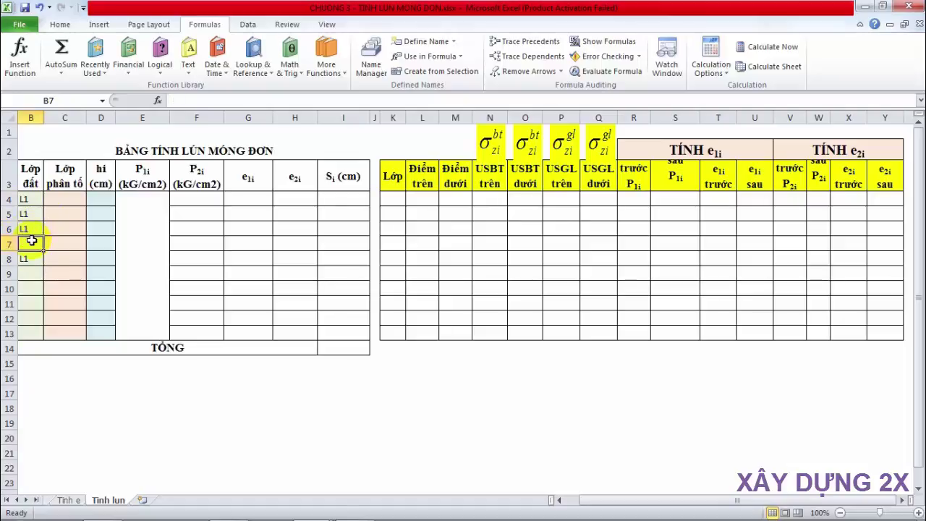
key(ctrl+v)
- Enter L2 in B8 and B9
click(32, 257)
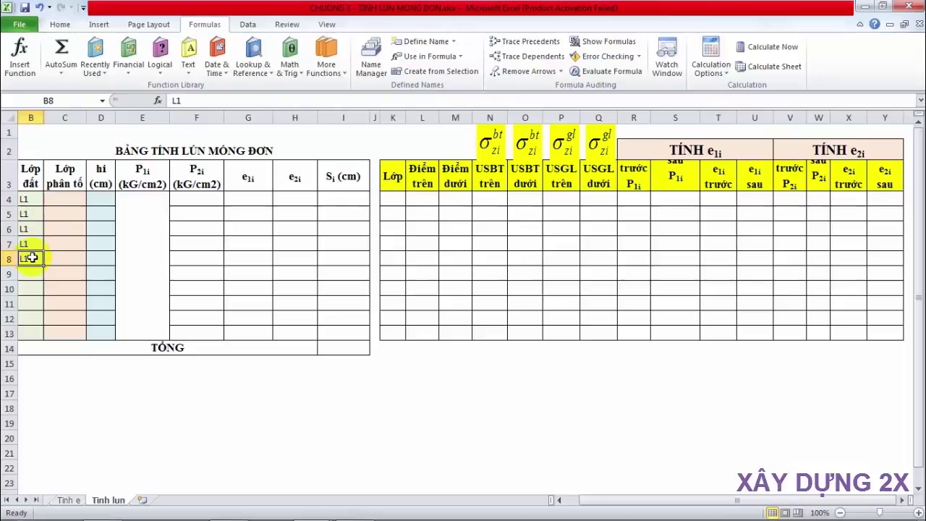
double_click(34, 257)
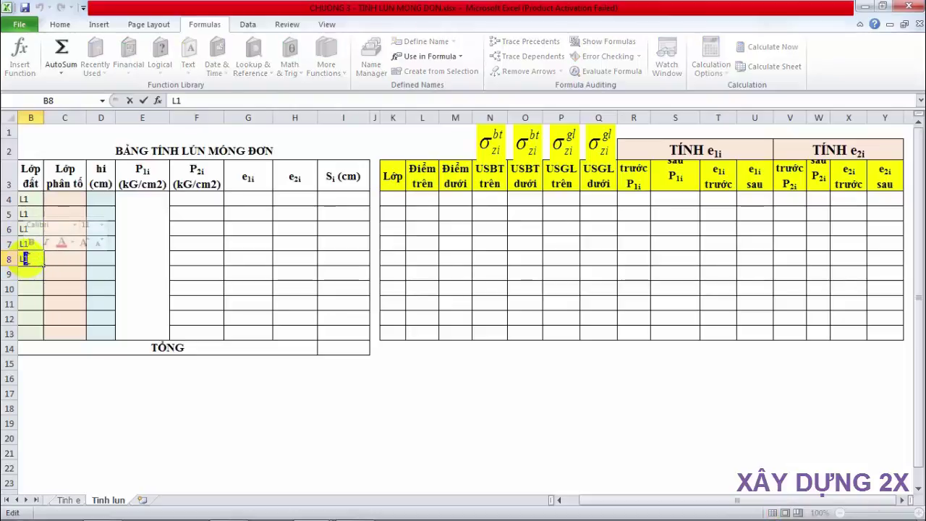
text(2)
key(Return)
click(31, 259)
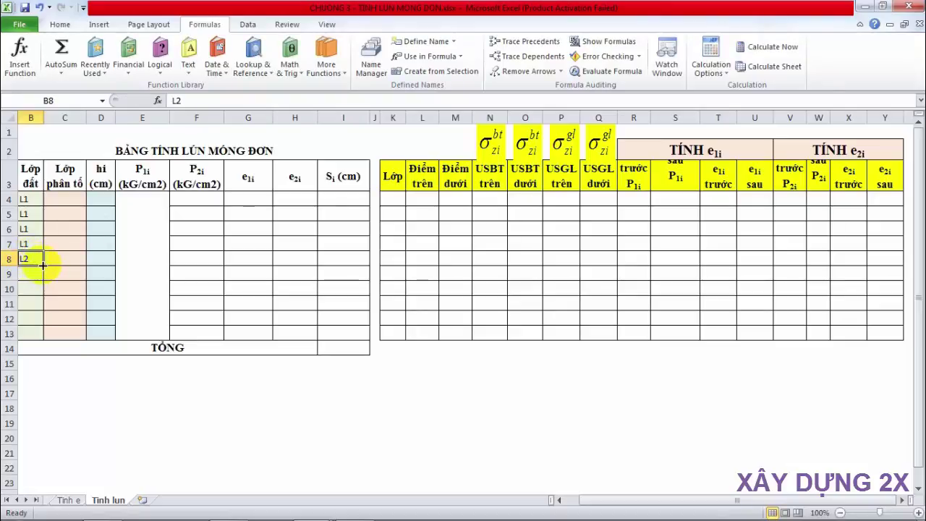
drag(43, 265, 43, 278)
double_click(31, 277)
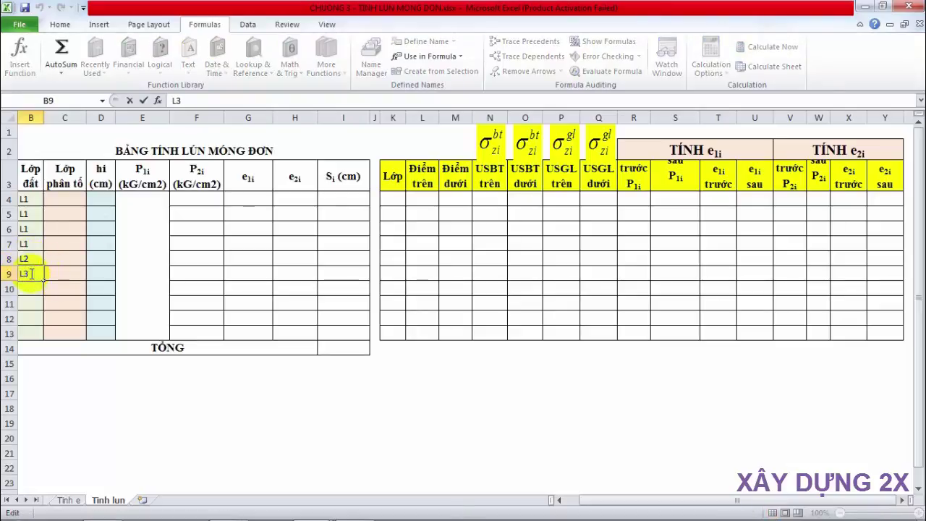
key(BackSpace)
text(2)
key(Return)
click(29, 273)
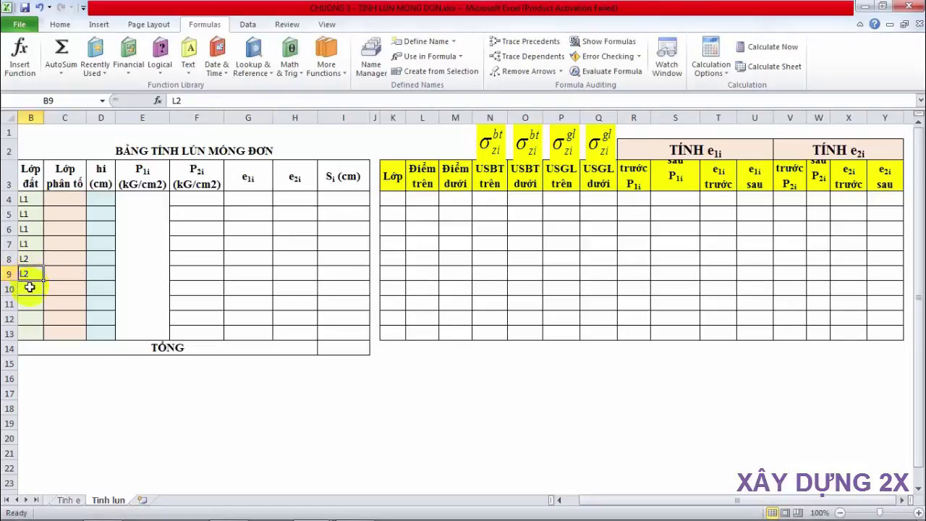
- Copy L2 from B9 into B10 through B13
ctrl+click(29, 333)
text(L2)
click(33, 319)
click(31, 305)
click(32, 275)
key(ctrl+c)
click(35, 291)
key(ctrl+v)
click(31, 305)
key(ctrl+v)
click(32, 318)
key(ctrl+v)
click(64, 204)
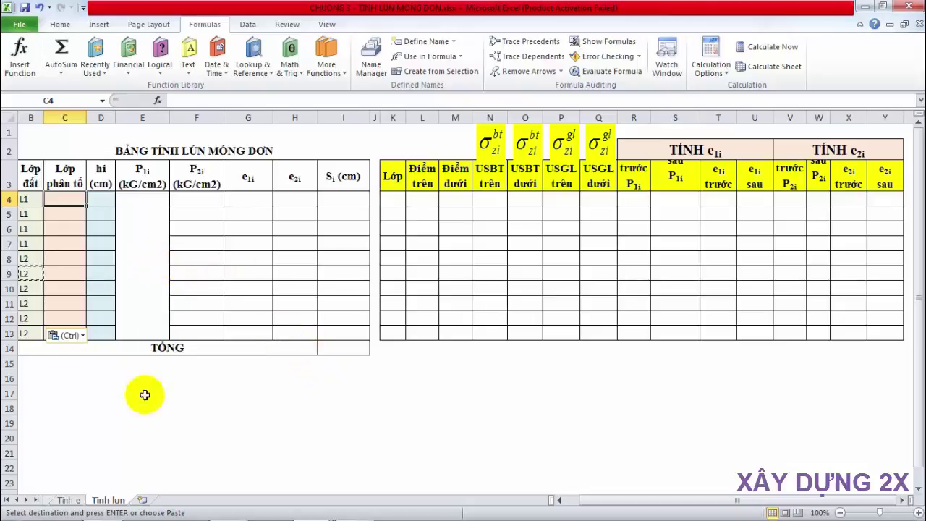
- Number the sub-layers 1 to 10 in C4:C13, using =C4+1 filled down from C5
click(881, 6)
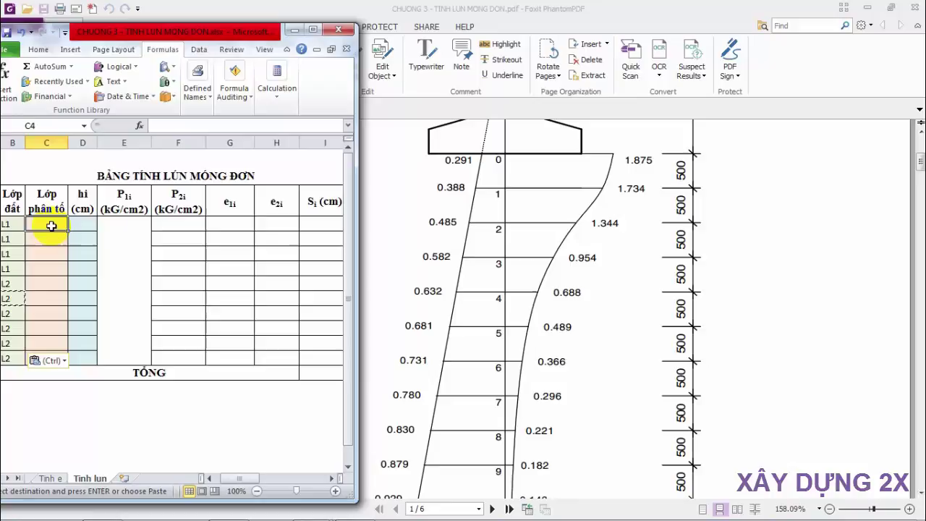
text(1)
key(Return)
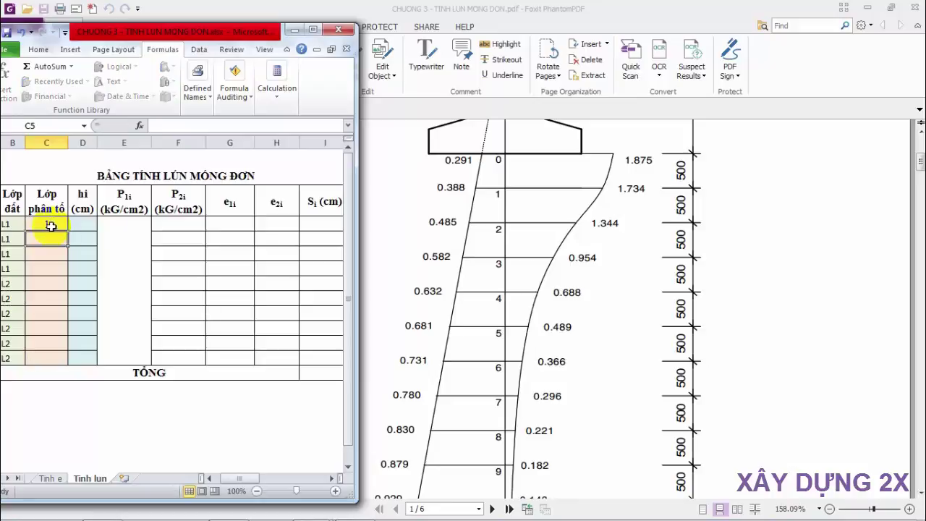
click(53, 228)
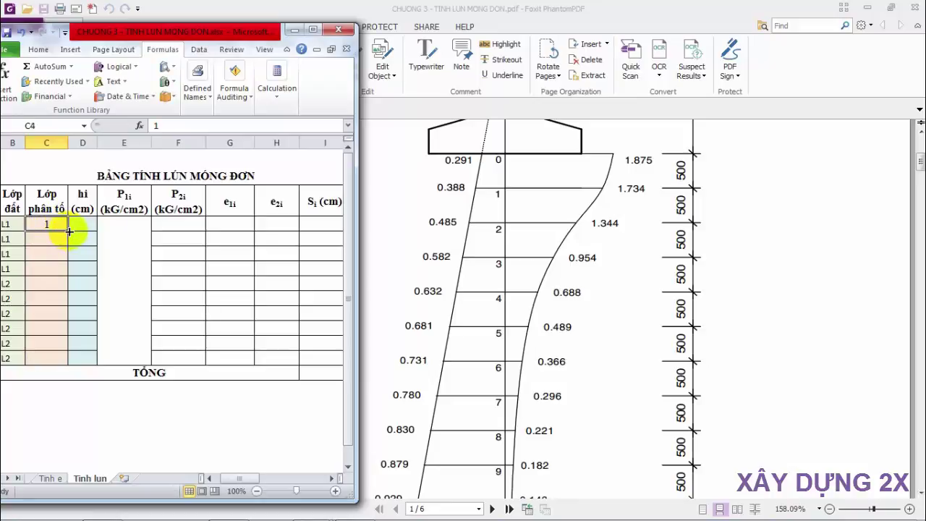
drag(69, 230, 68, 357)
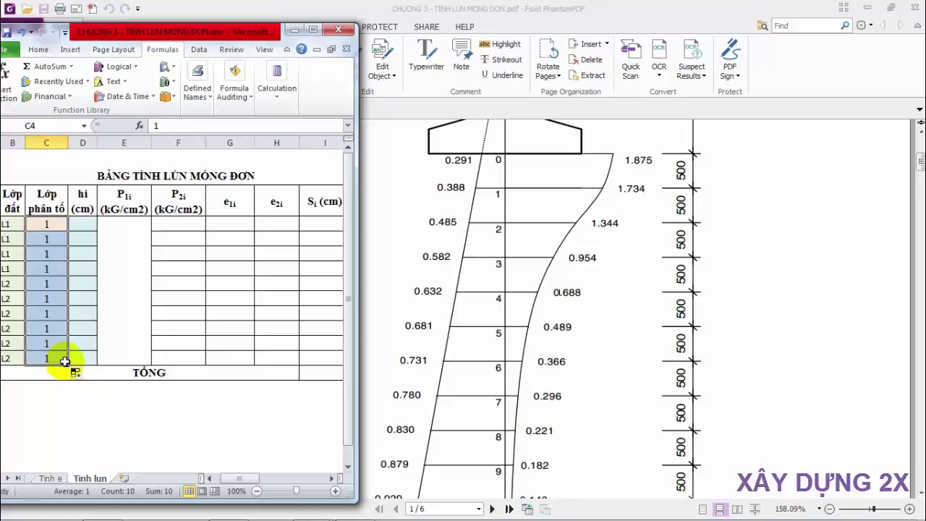
click(48, 239)
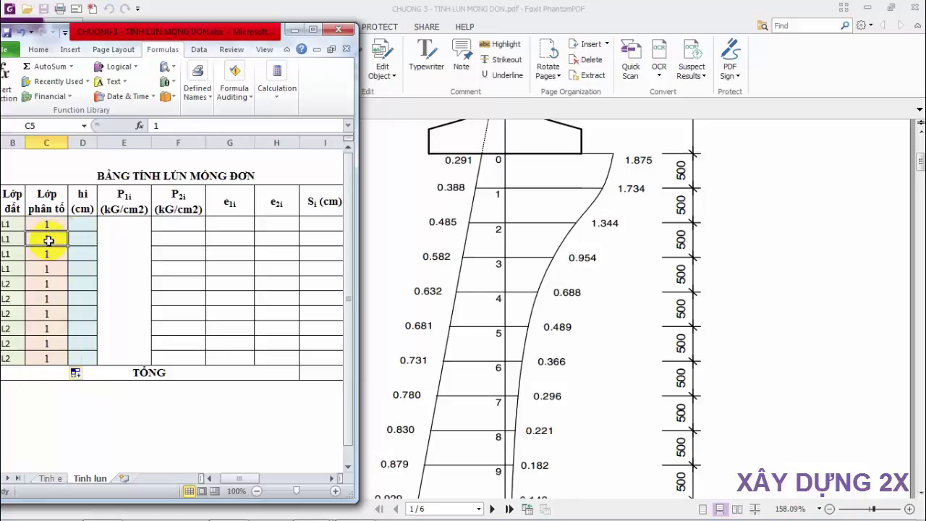
text(=)
click(52, 225)
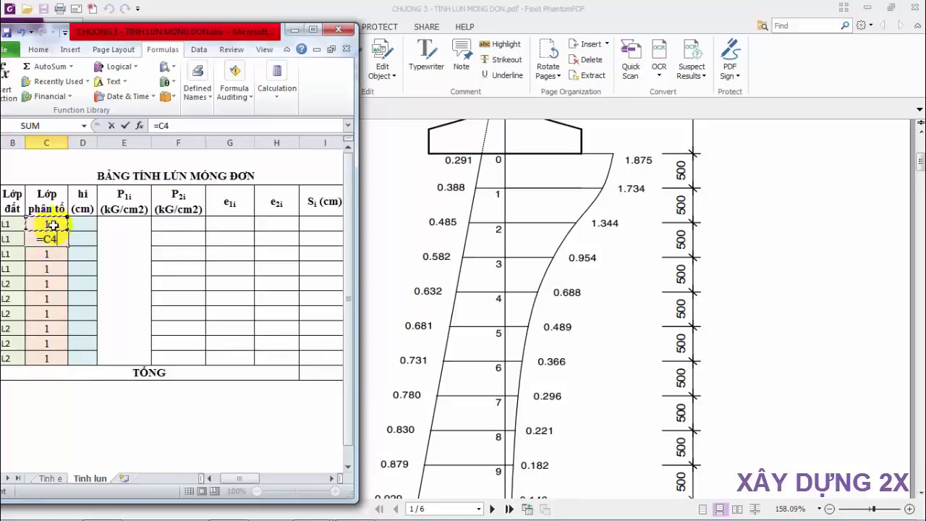
text(+1)
key(ctrl+Return)
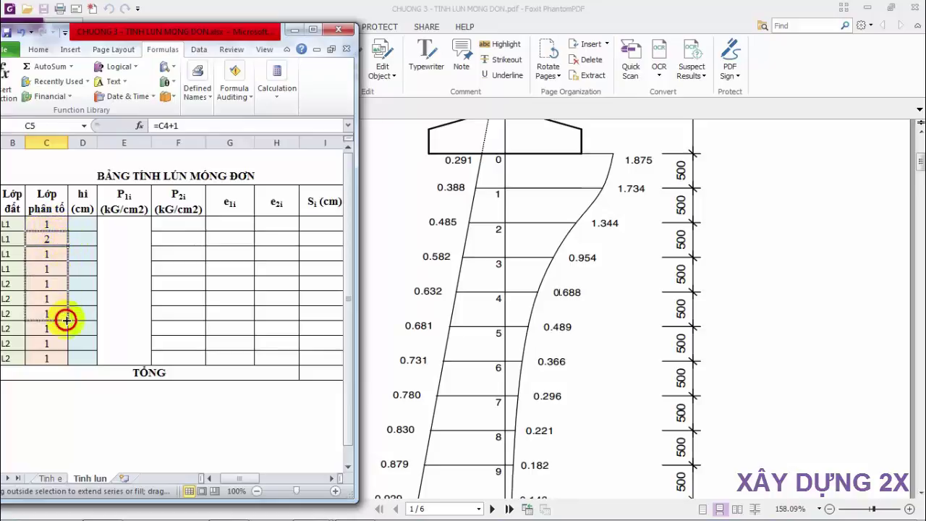
drag(67, 247, 65, 358)
- Enter 50 cm in D4 and fill it down the hi column to row 13
click(85, 229)
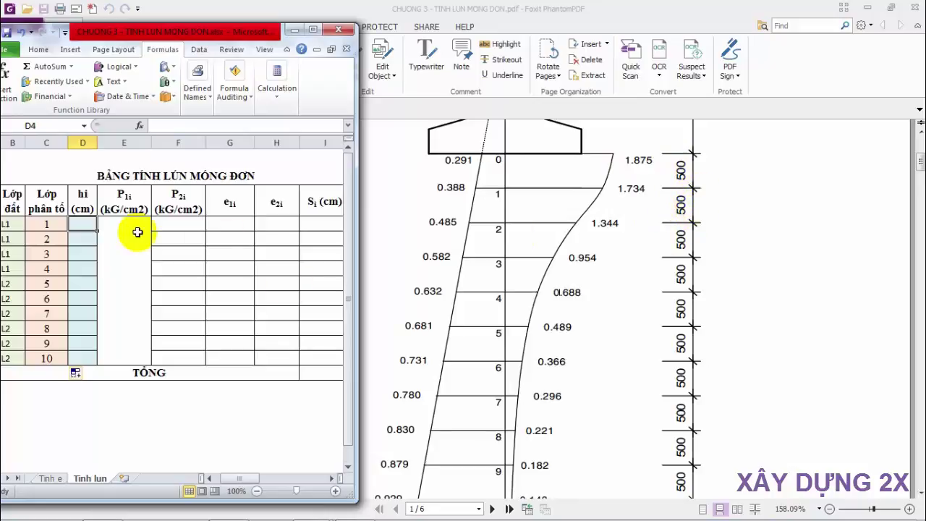
text(50)
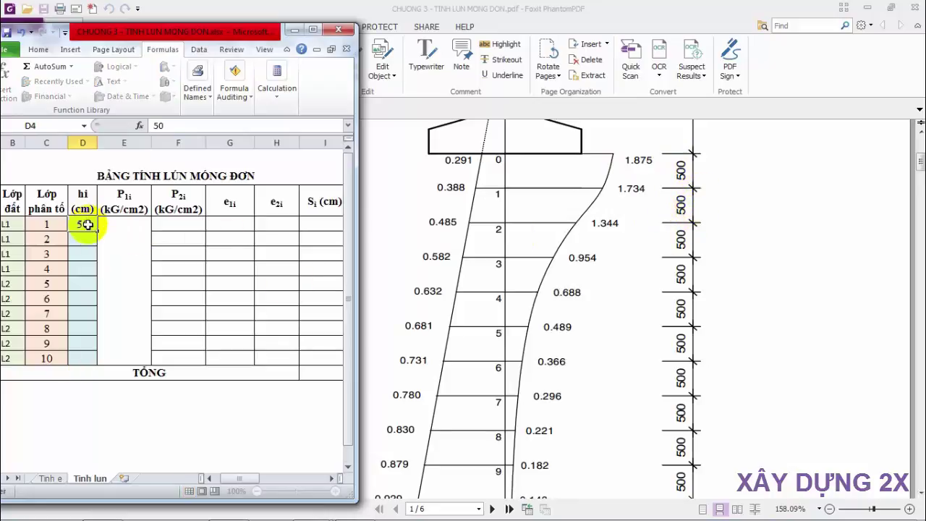
click(87, 225)
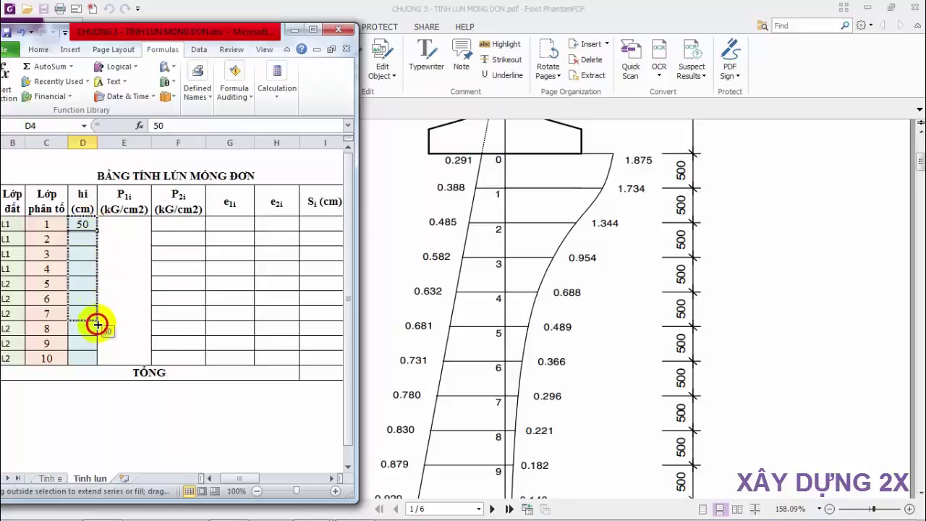
drag(97, 229, 96, 359)
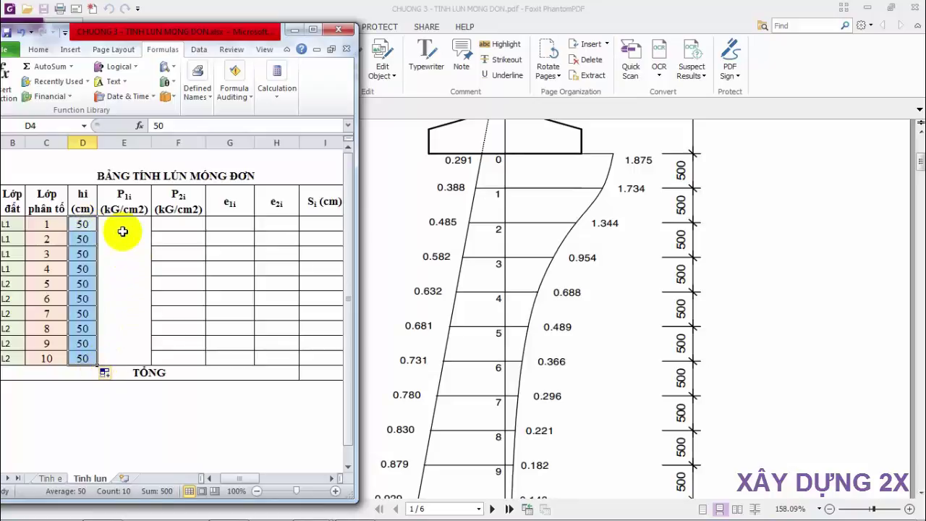
- Apply All Borders to the P1i cells E4:E13 and maximize the Excel window
drag(124, 224, 128, 358)
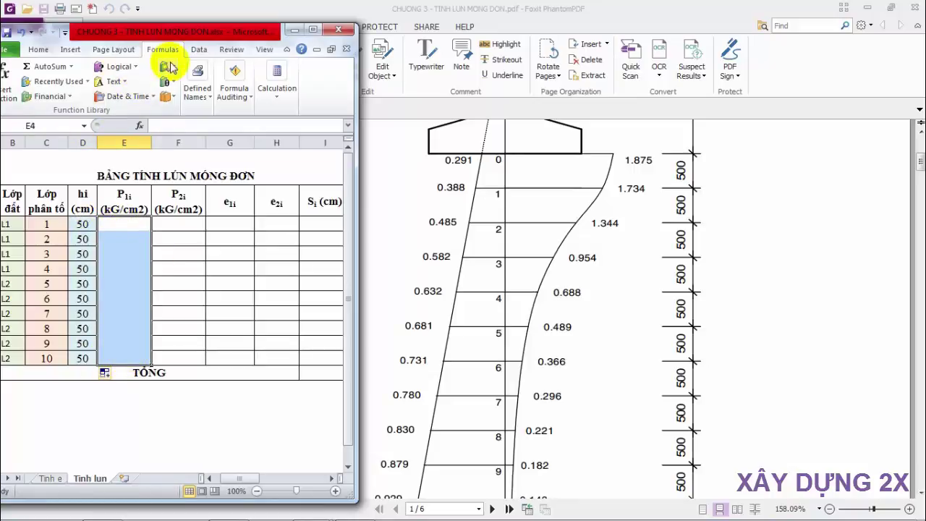
click(39, 49)
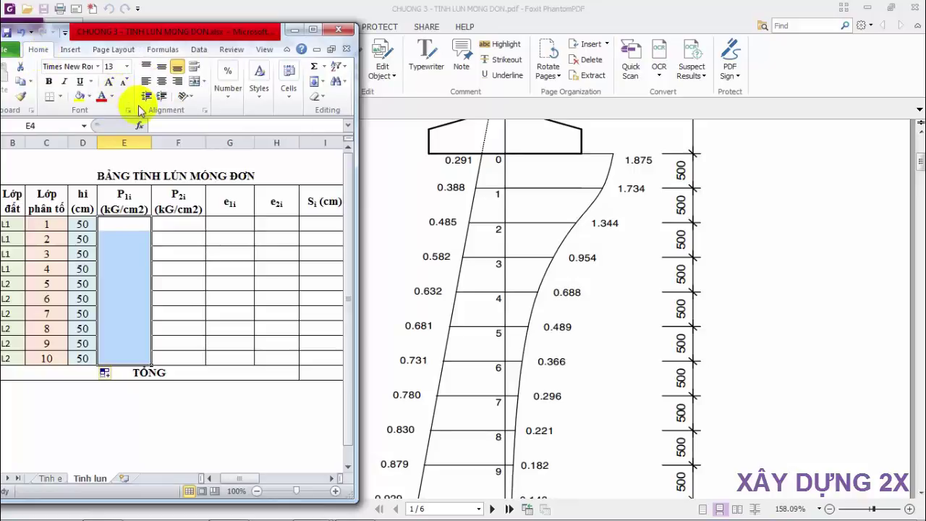
click(60, 96)
click(61, 206)
click(134, 223)
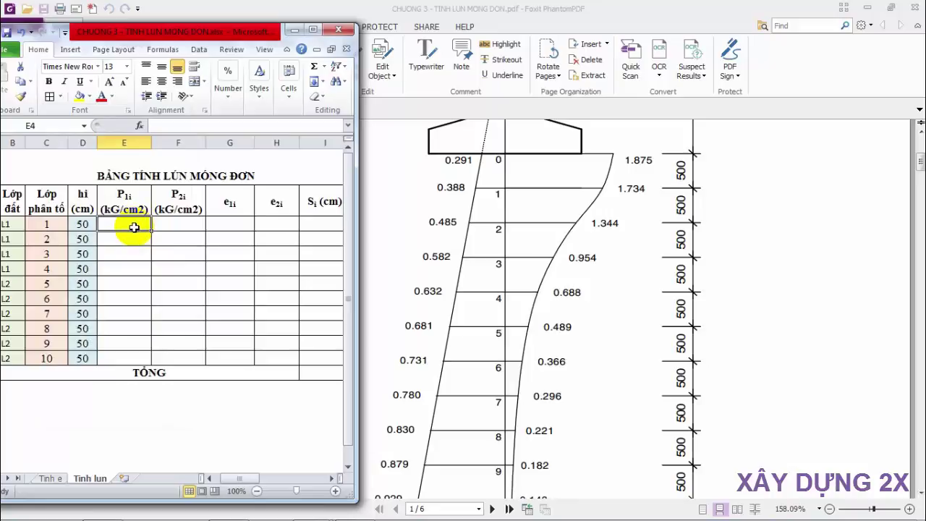
click(313, 29)
- Enter =C4 in K4 and fill it down to K13, giving layers 1 to 10
click(391, 206)
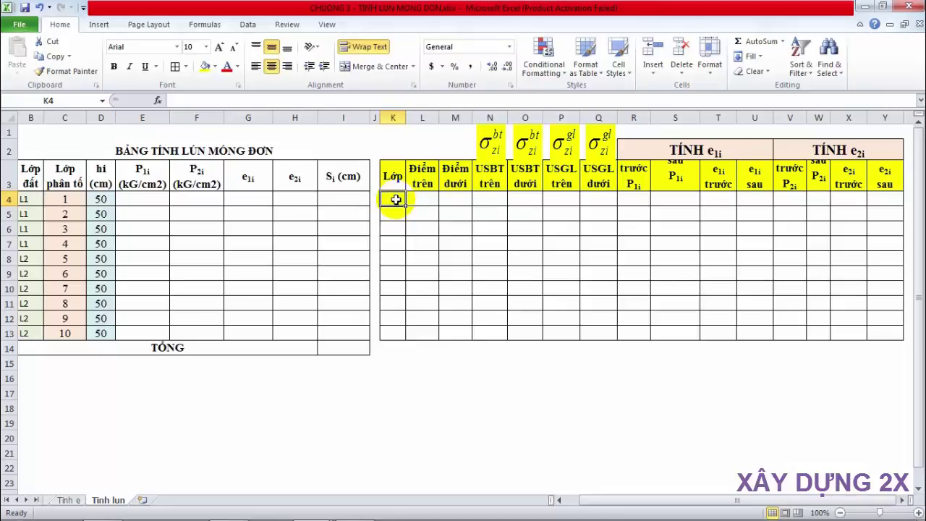
text(=)
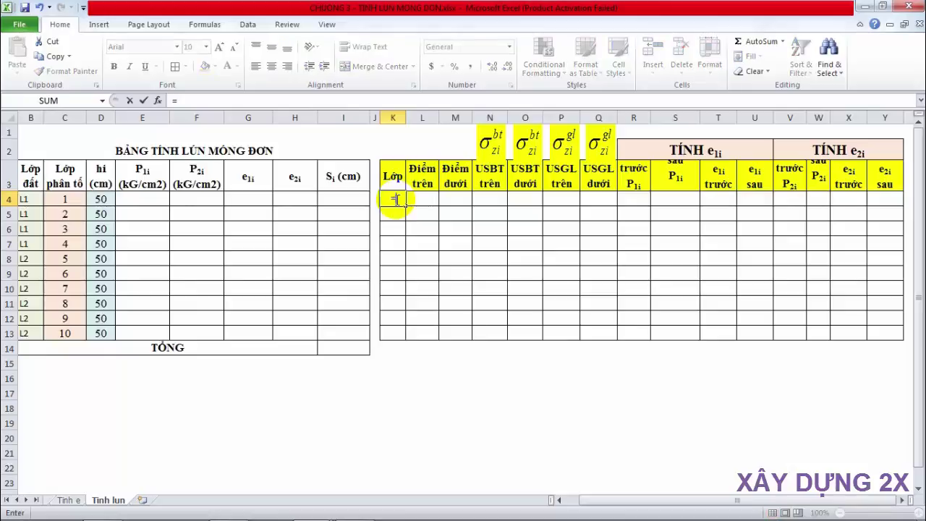
click(63, 200)
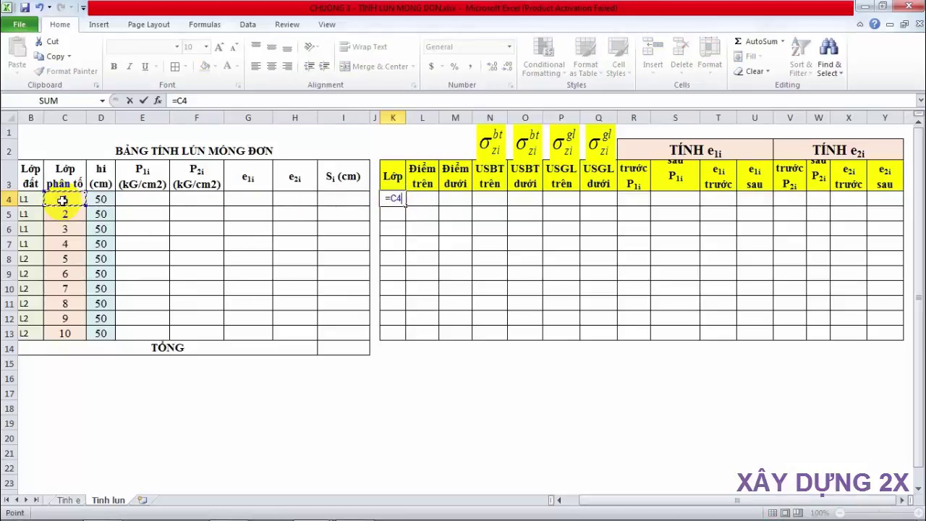
key(Return)
click(400, 201)
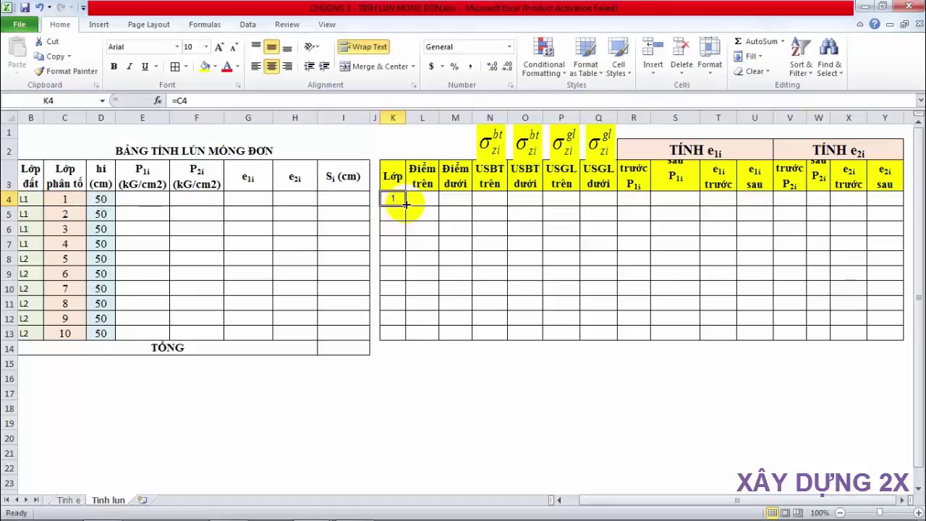
drag(406, 205, 404, 334)
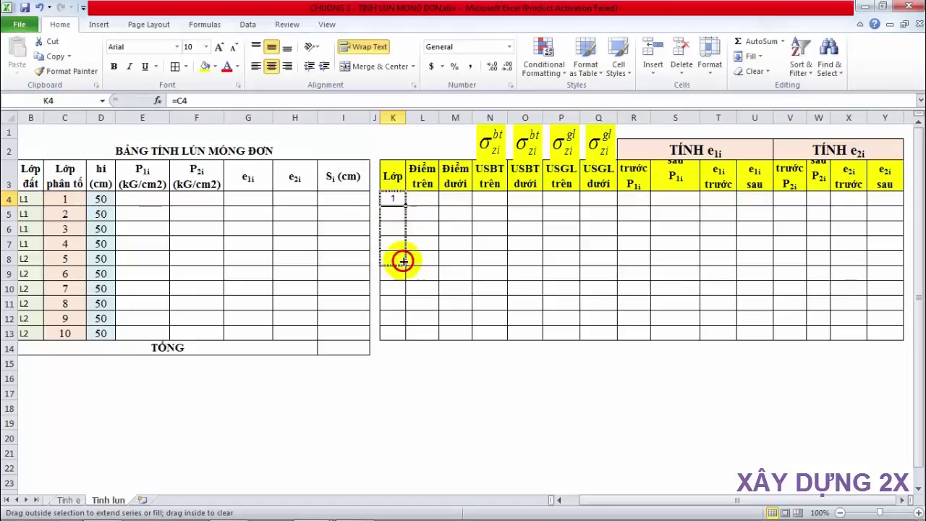
click(418, 198)
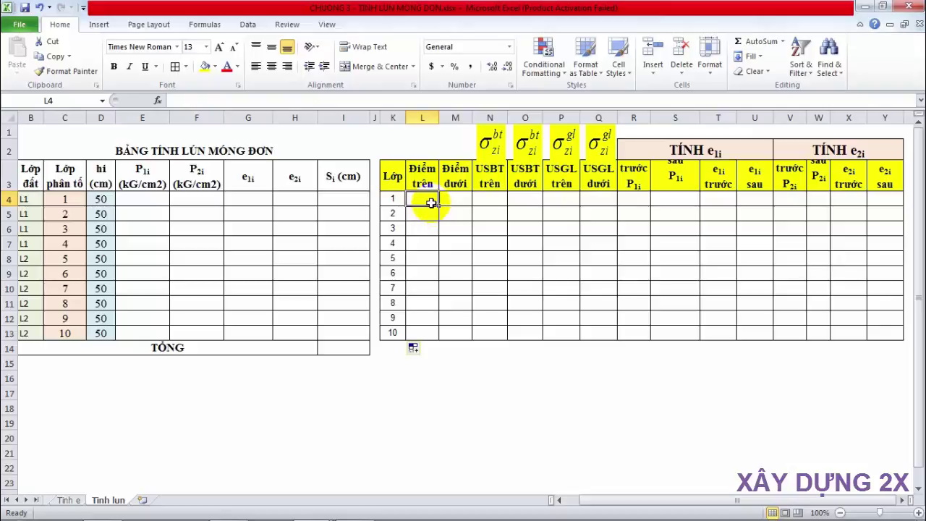
- Enter an exact-match VLOOKUP in L4 that looks up K4 in the TENLOP range
text(=v)
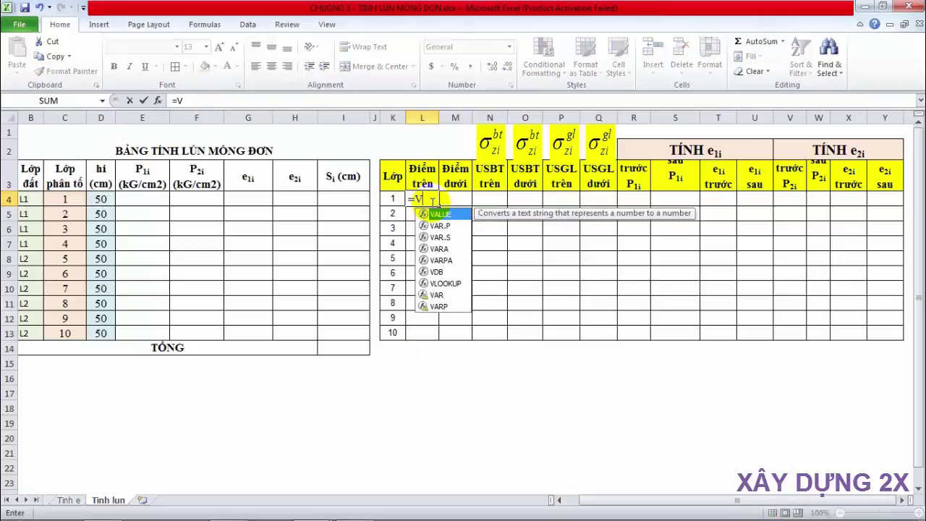
text(l)
key(Tab)
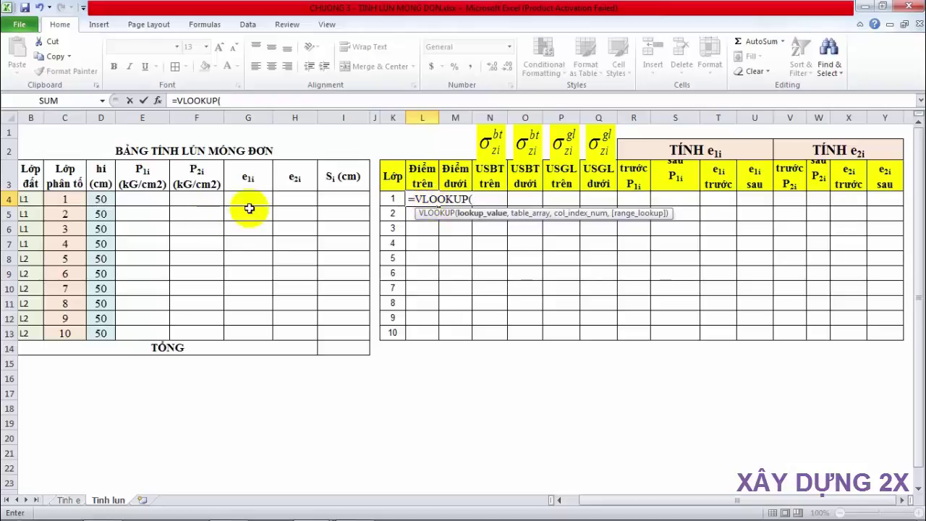
click(395, 199)
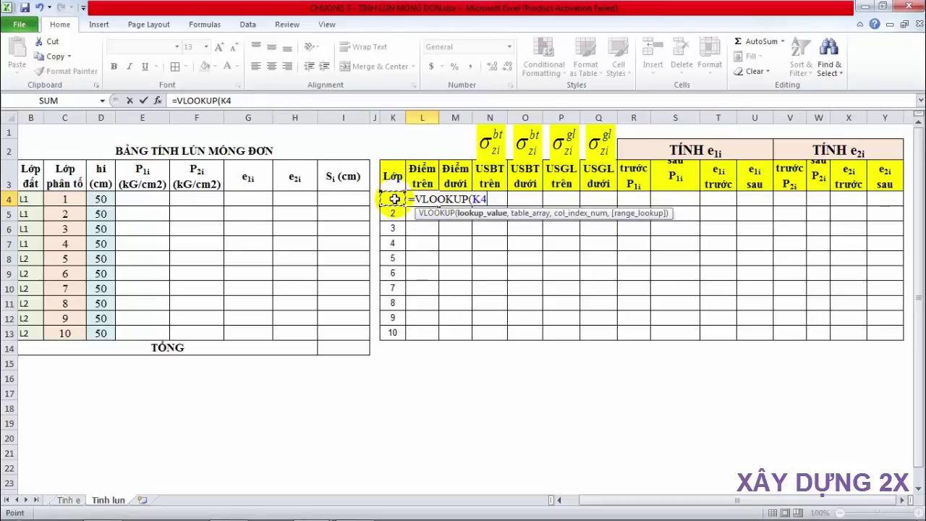
text(,)
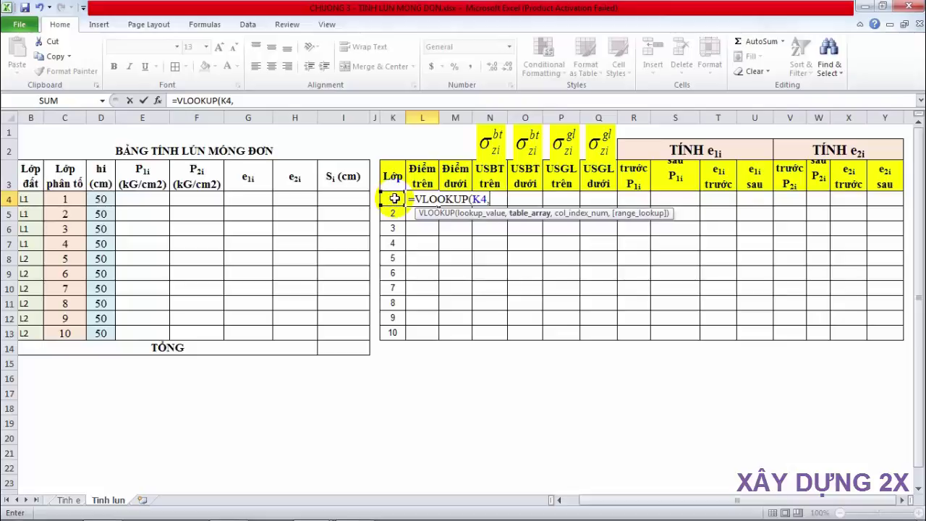
text(TE)
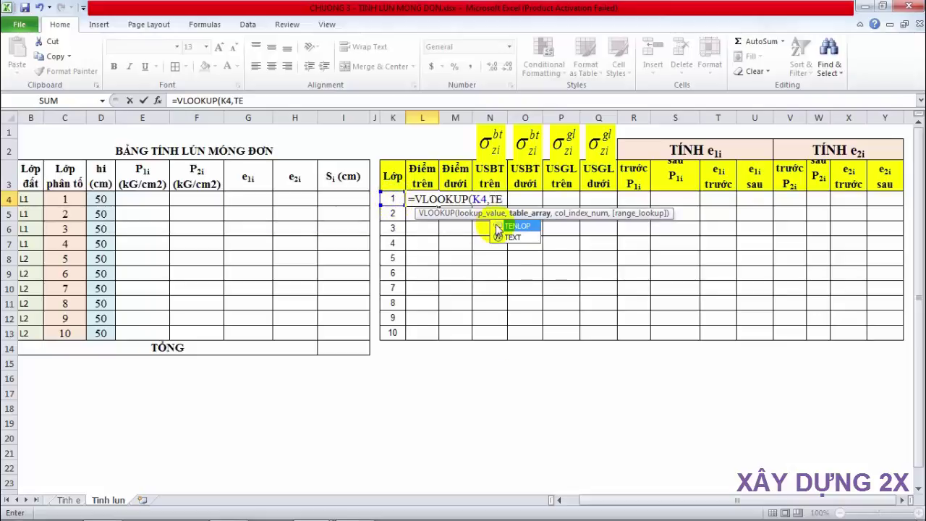
double_click(499, 226)
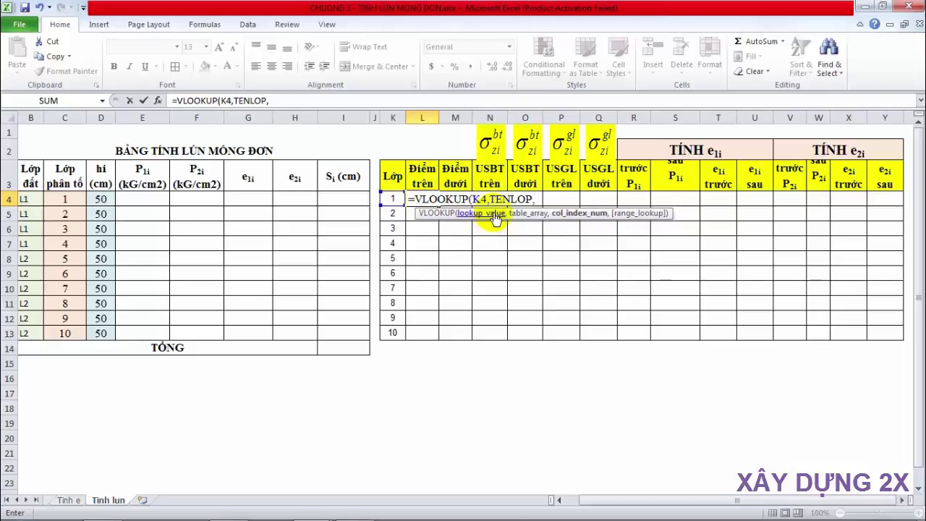
text(2,)
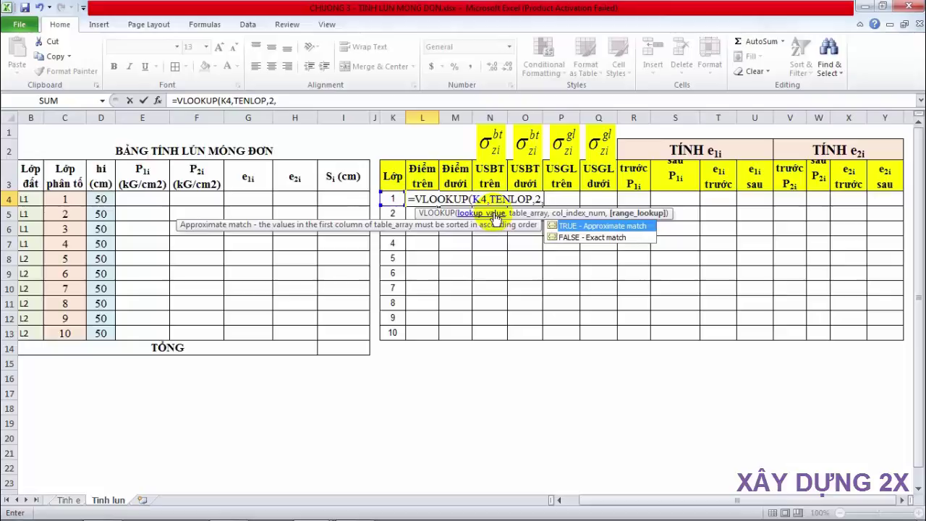
key(Down)
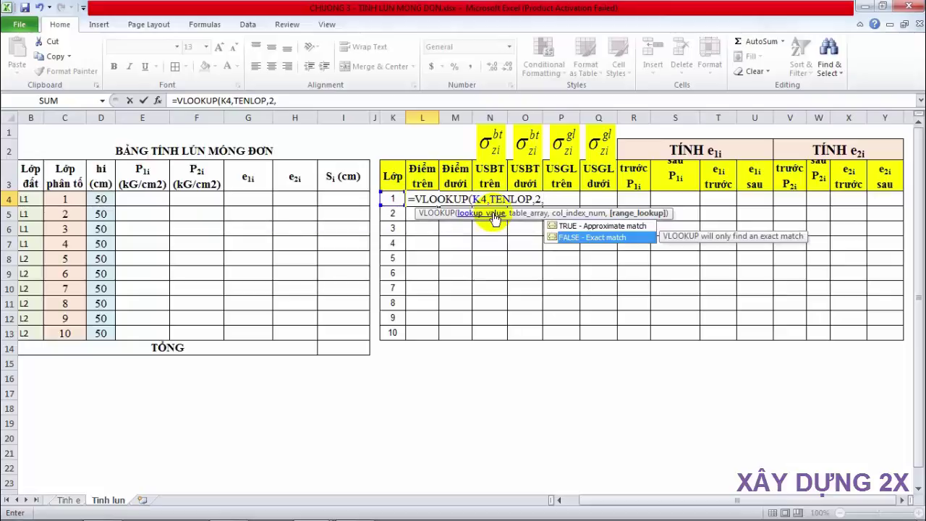
key(Tab)
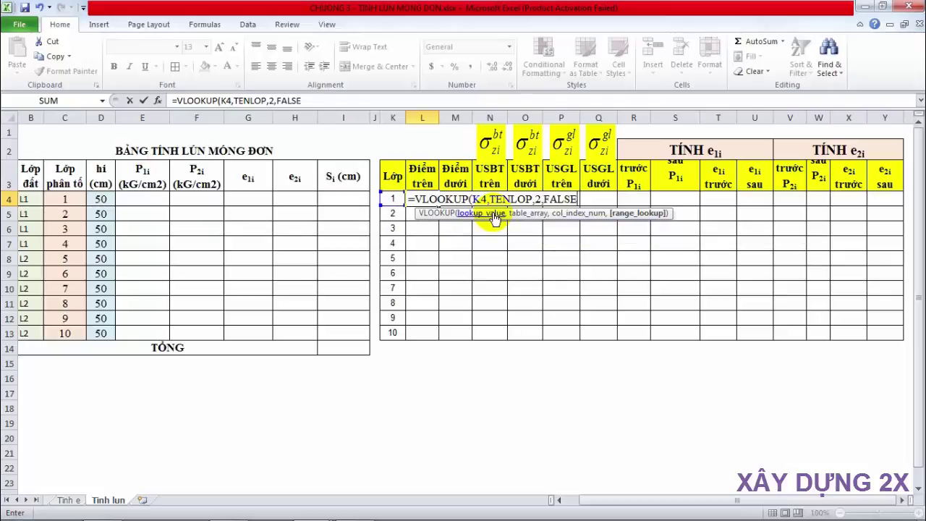
key(Return)
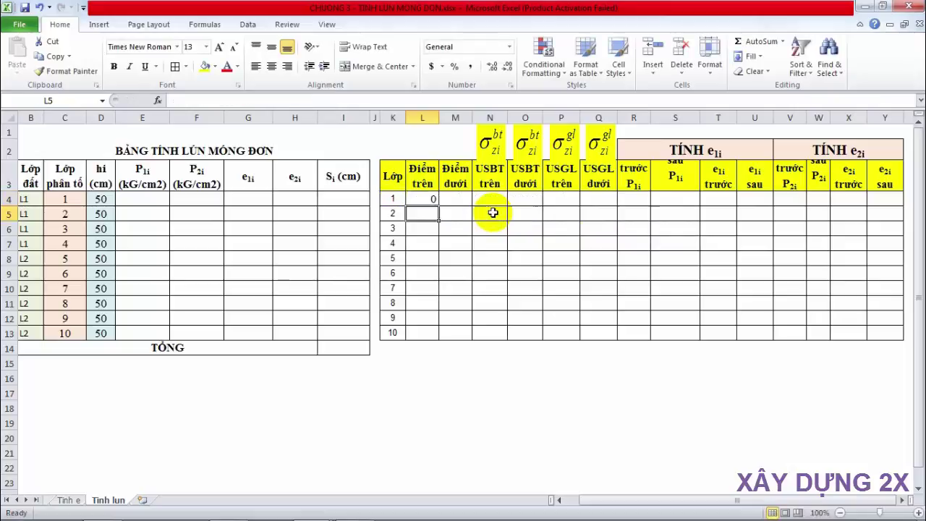
click(426, 200)
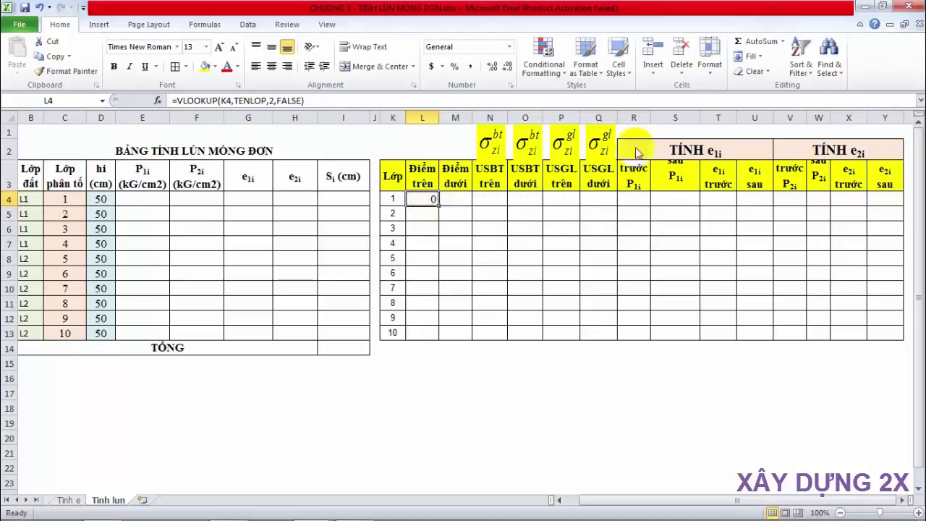
- Copy the Điểm trên formula down to L13, giving upper points 0 through 9
click(883, 7)
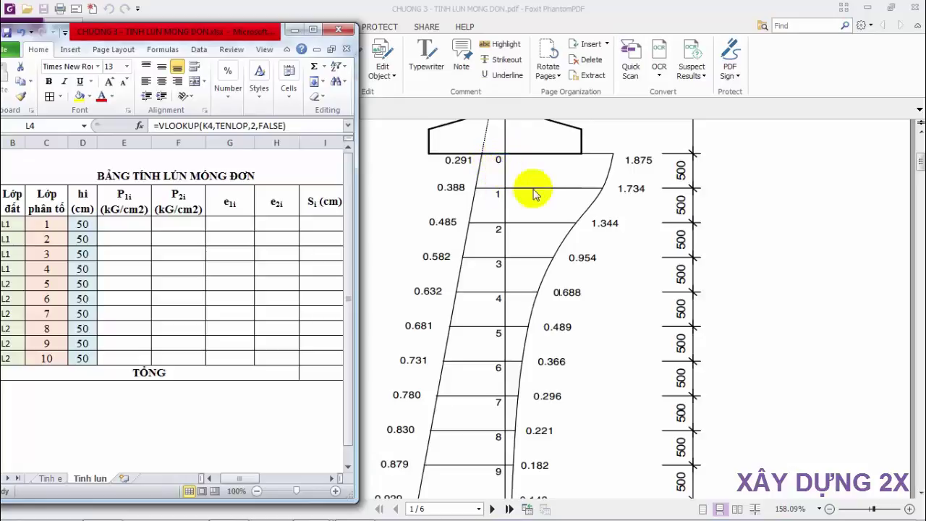
click(313, 29)
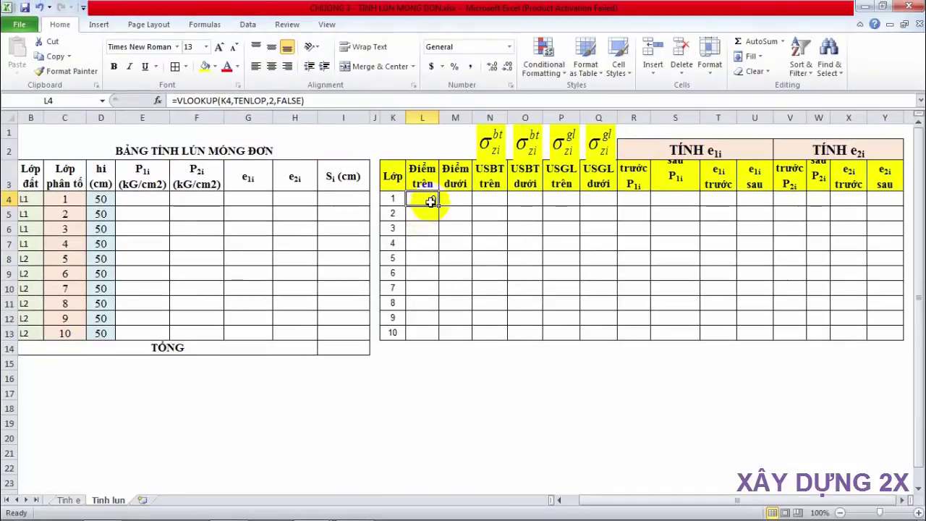
drag(438, 206, 438, 339)
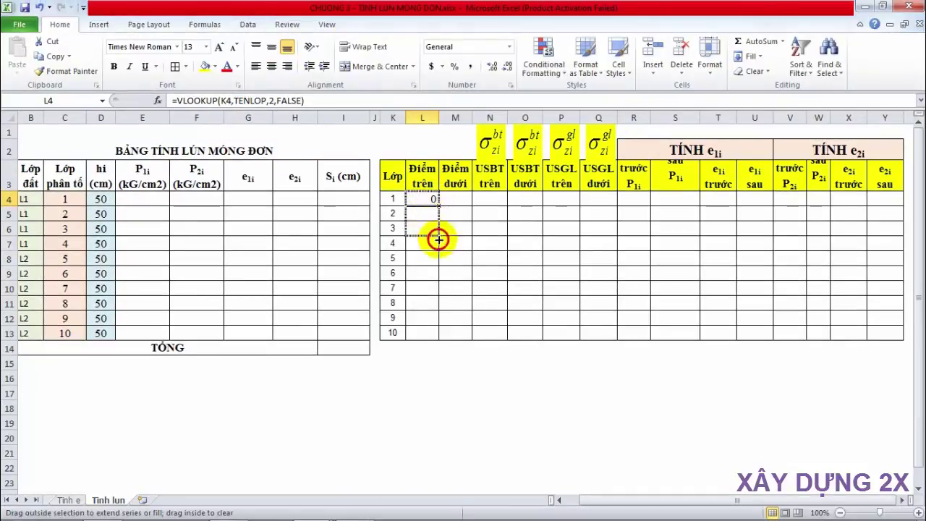
click(458, 199)
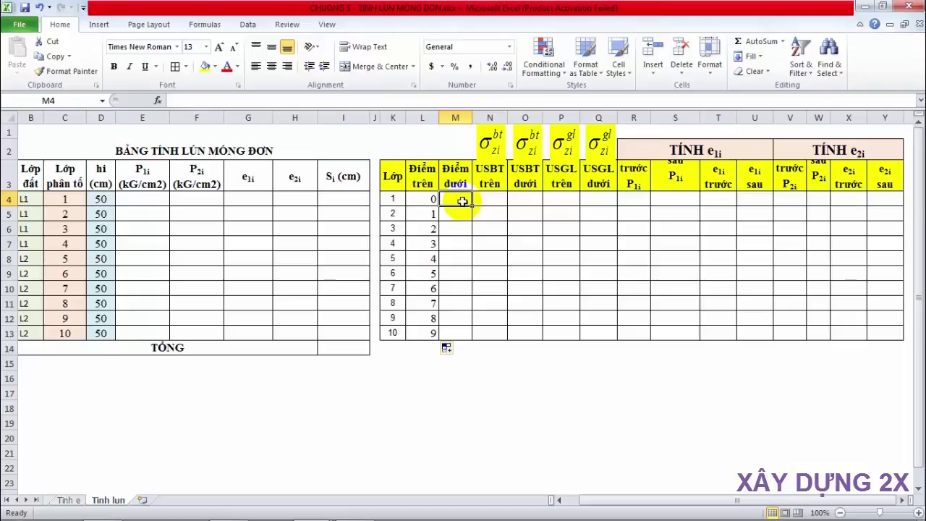
- Enter =VLOOKUP(K4,TENLOP,3,FALSE) in M4 and accept Excel's proposed correction
text(-)
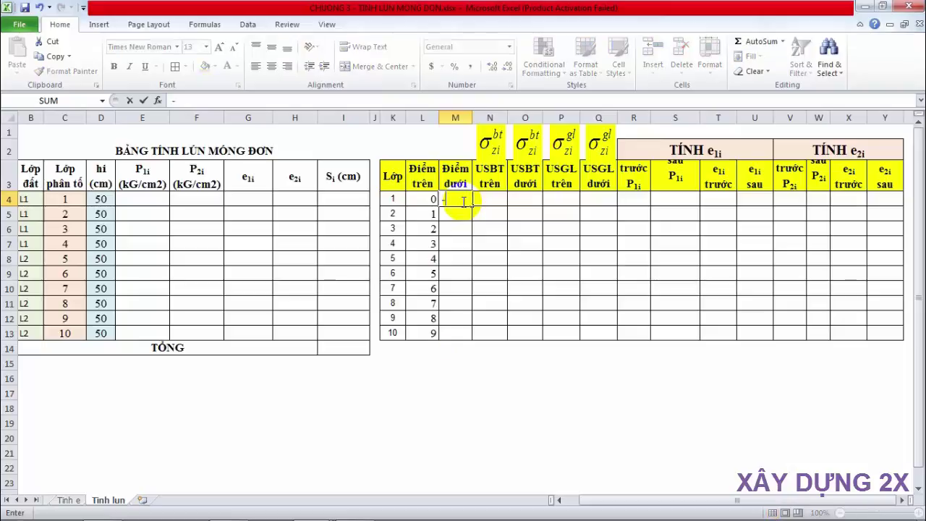
text(=VL)
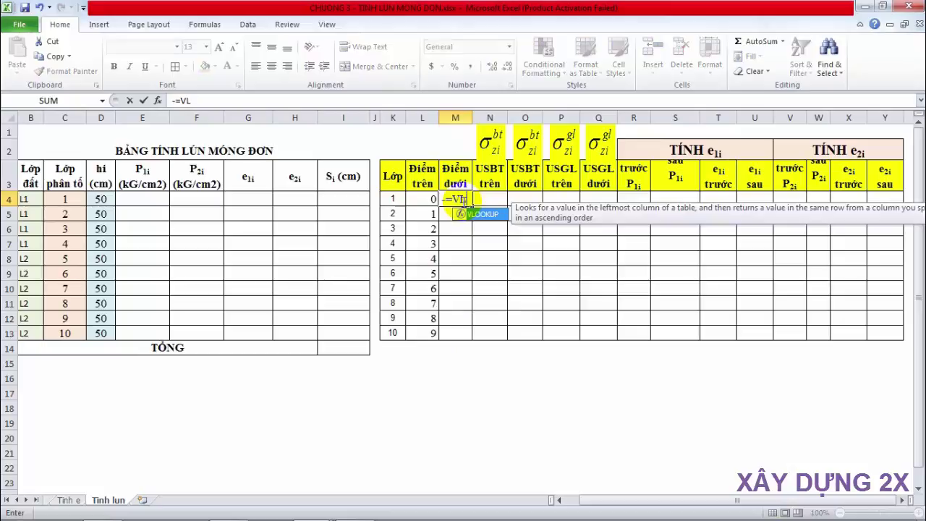
key(Tab)
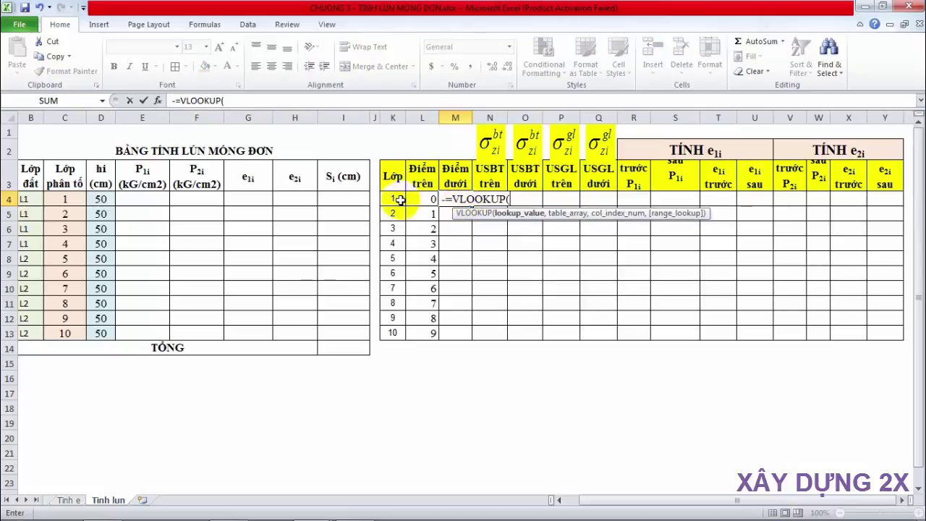
click(398, 201)
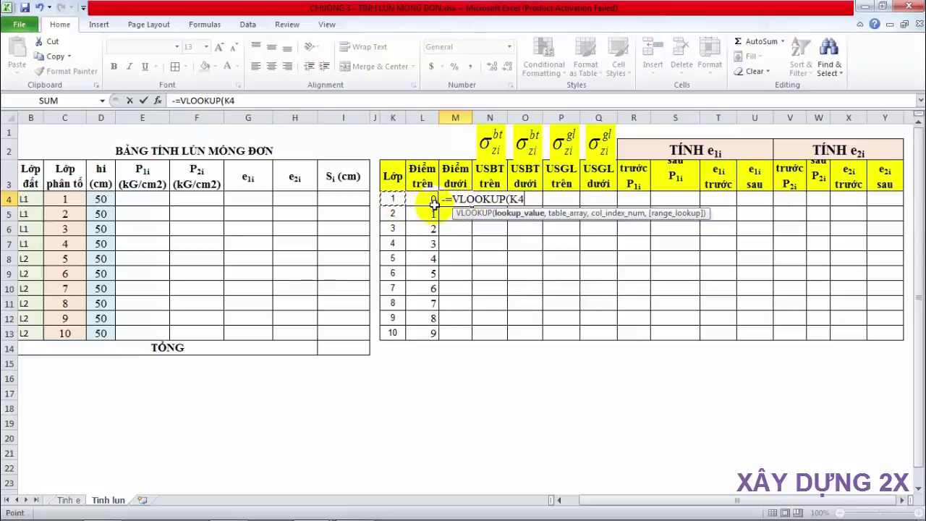
text(,)
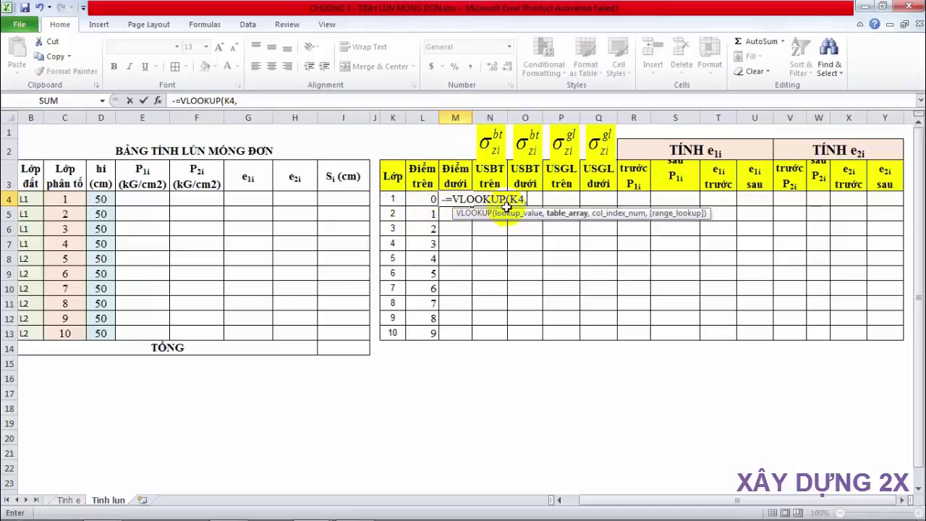
text(TEN)
key(Tab)
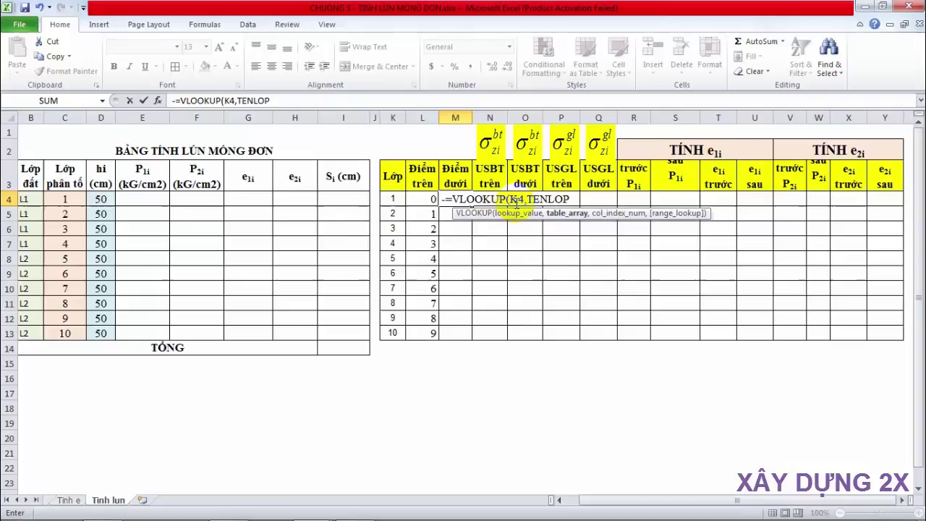
text(,3)
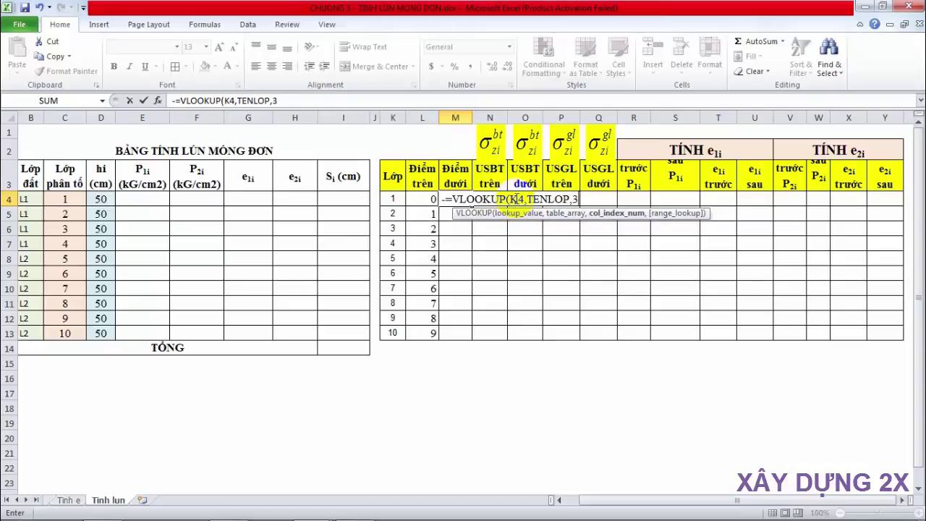
text(,)
key(Down)
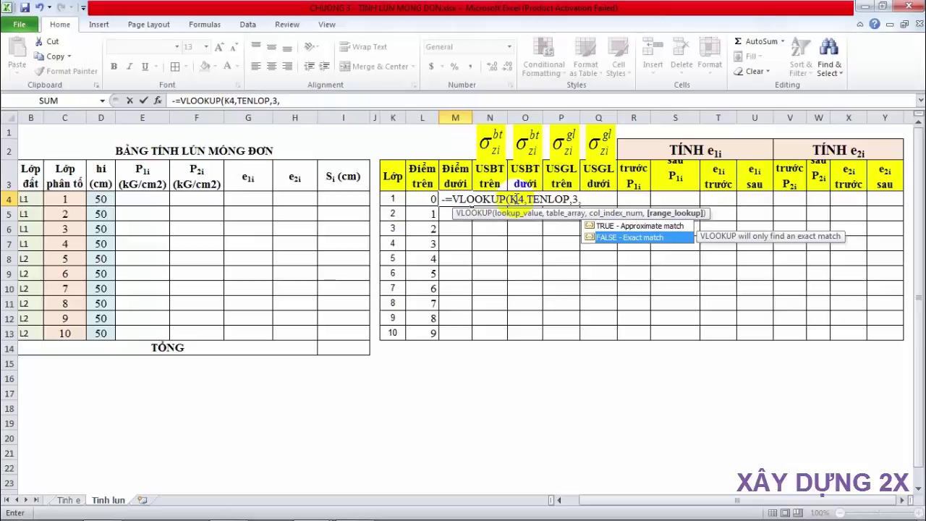
key(Tab)
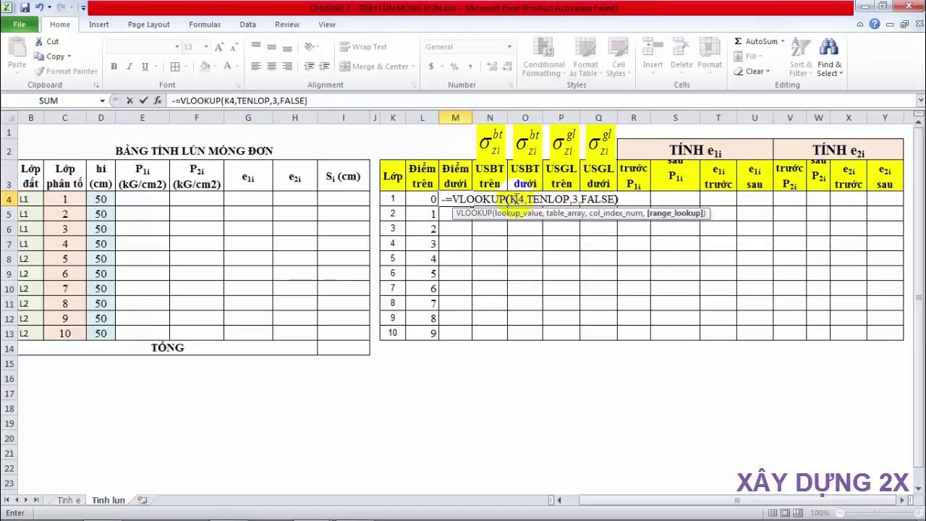
click(550, 201)
key(Return)
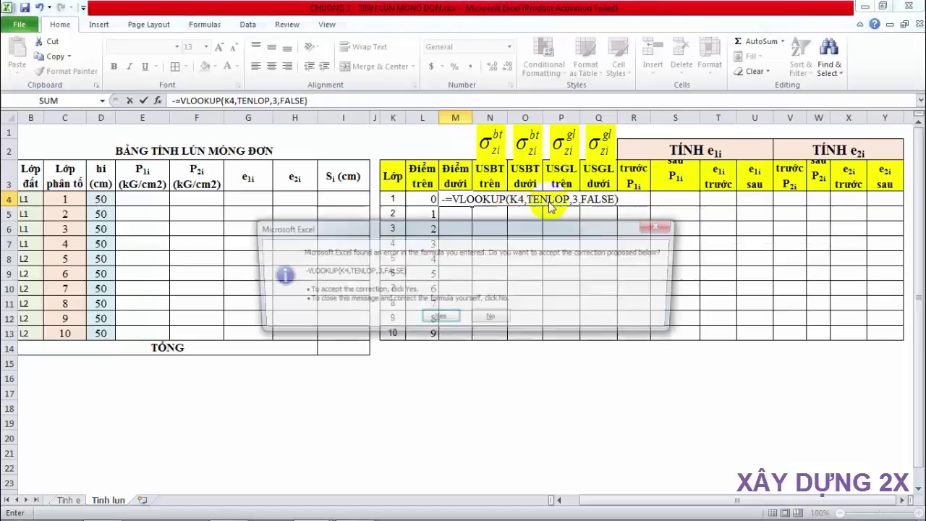
click(438, 318)
click(461, 199)
- Delete the stray minus sign from M4's formula so it returns lower point 1
double_click(461, 201)
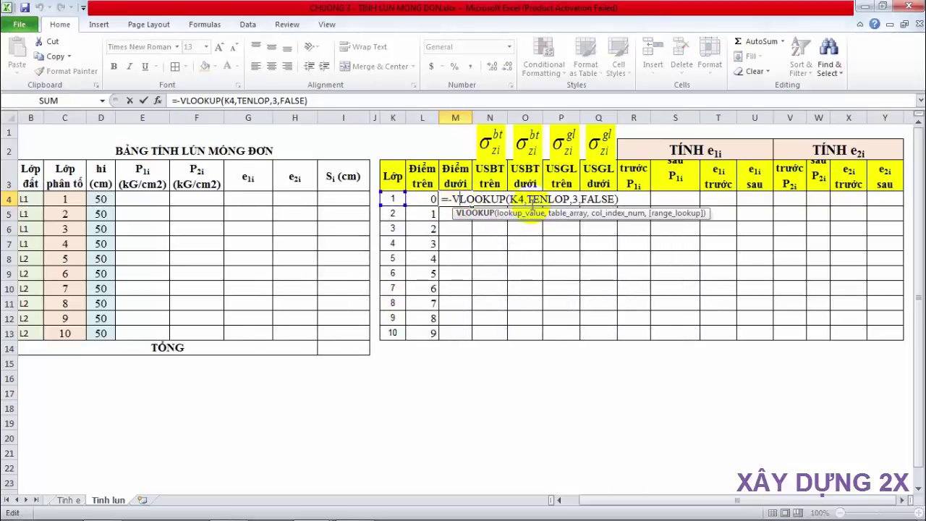
click(573, 202)
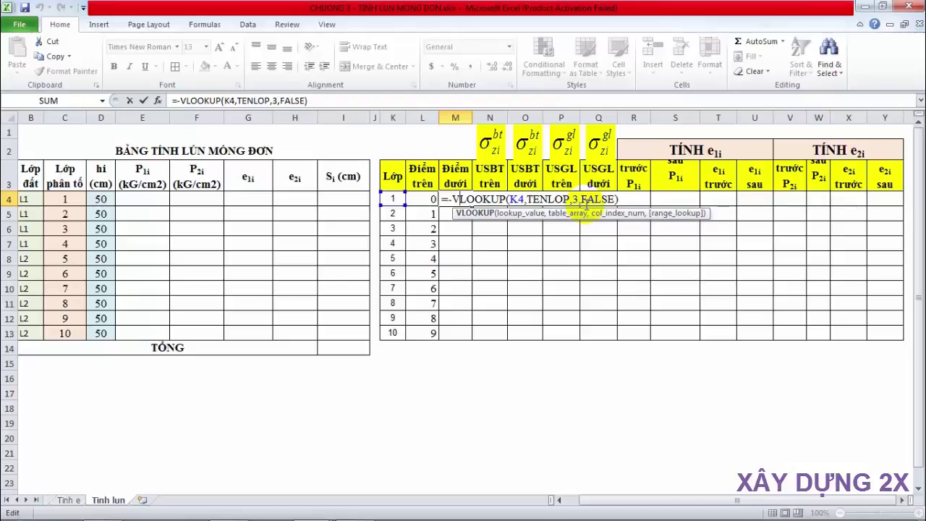
key(Return)
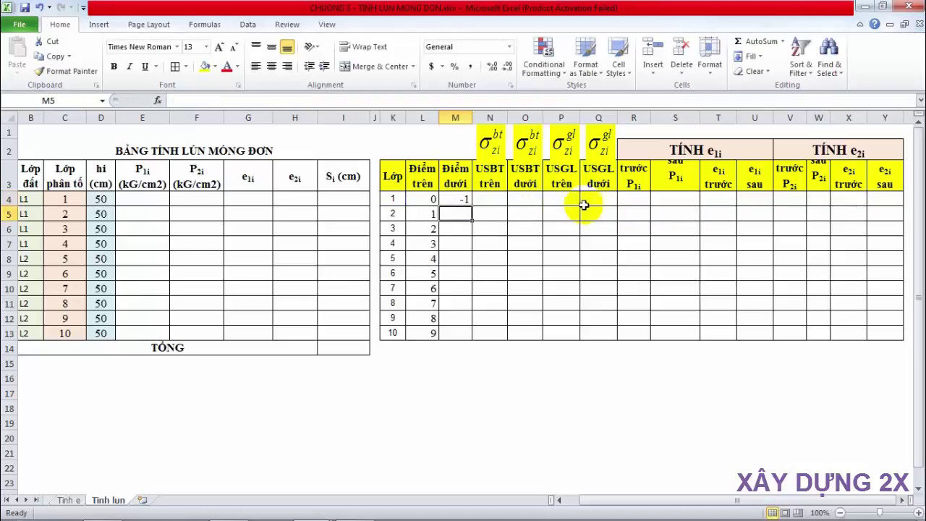
click(456, 199)
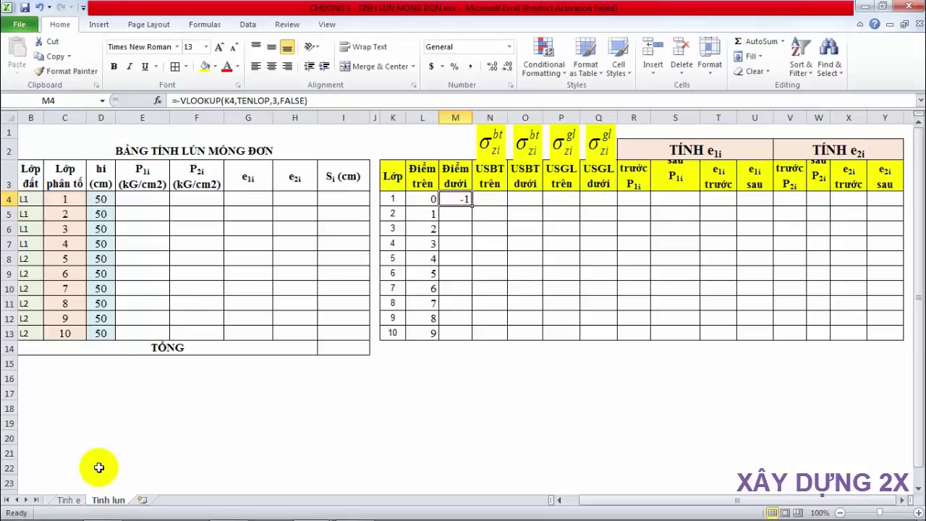
click(73, 499)
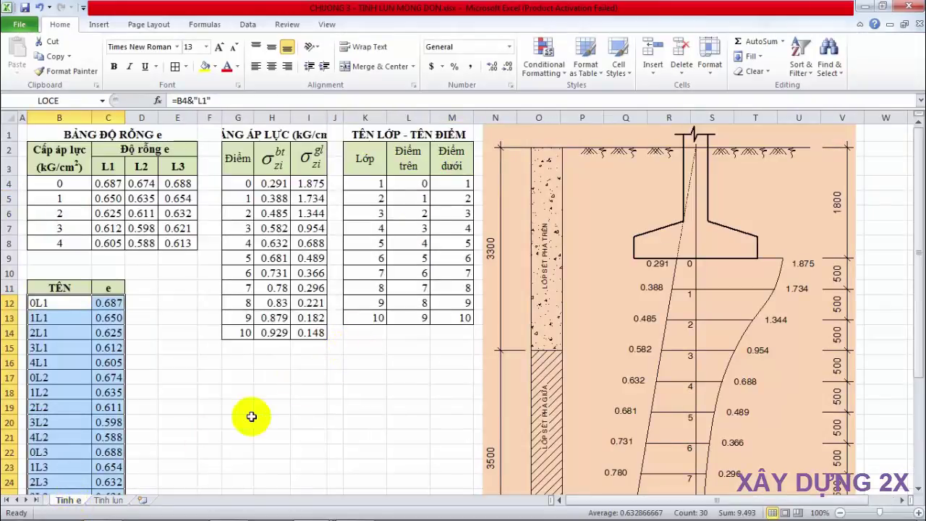
click(108, 499)
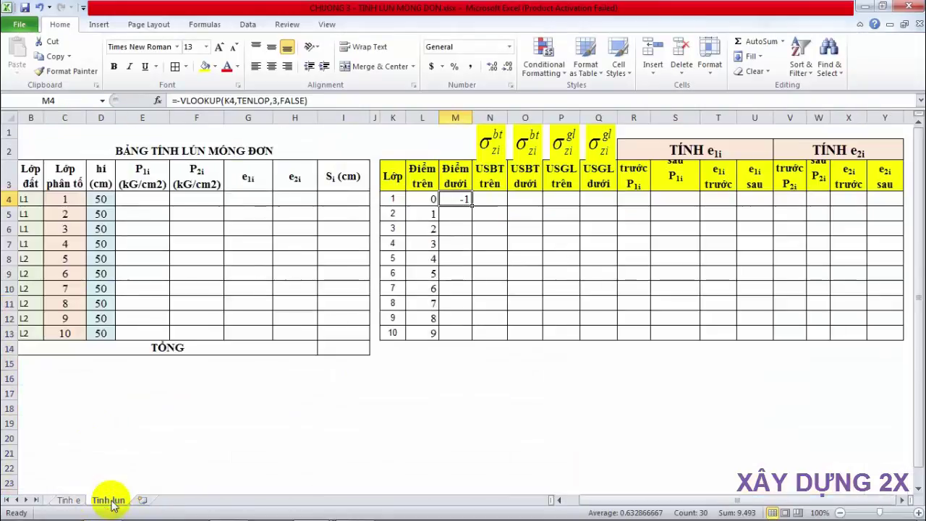
double_click(456, 199)
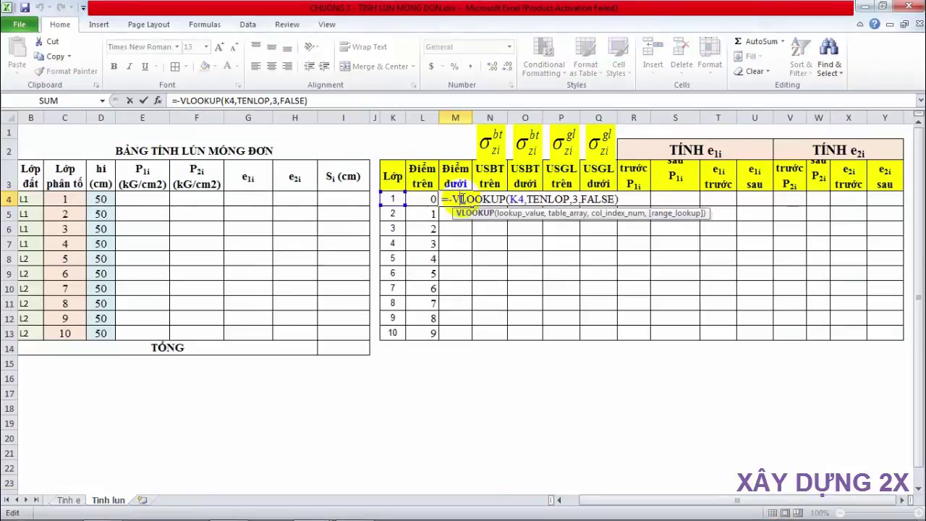
click(448, 199)
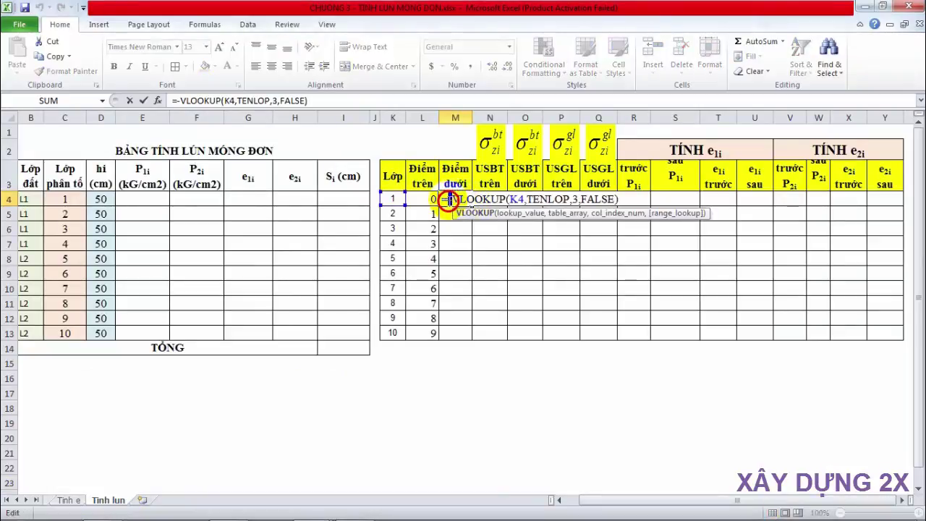
key(BackSpace)
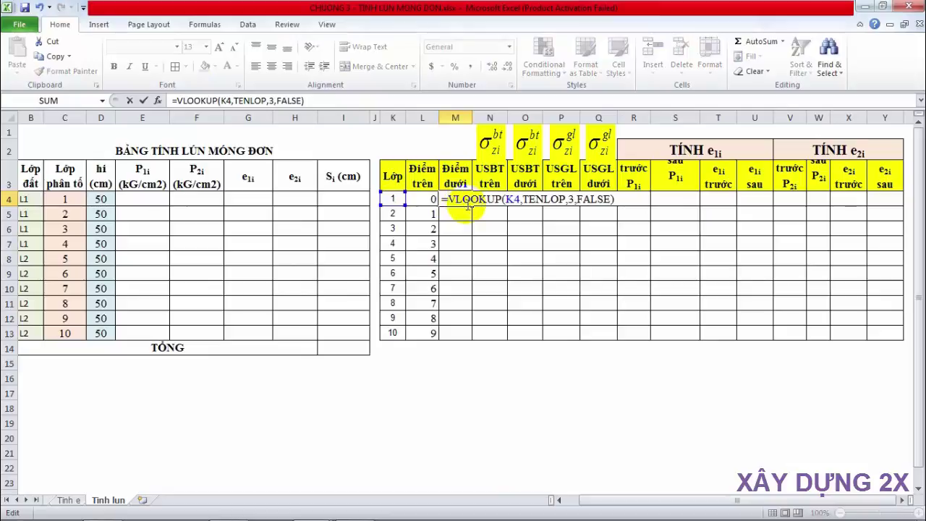
click(463, 199)
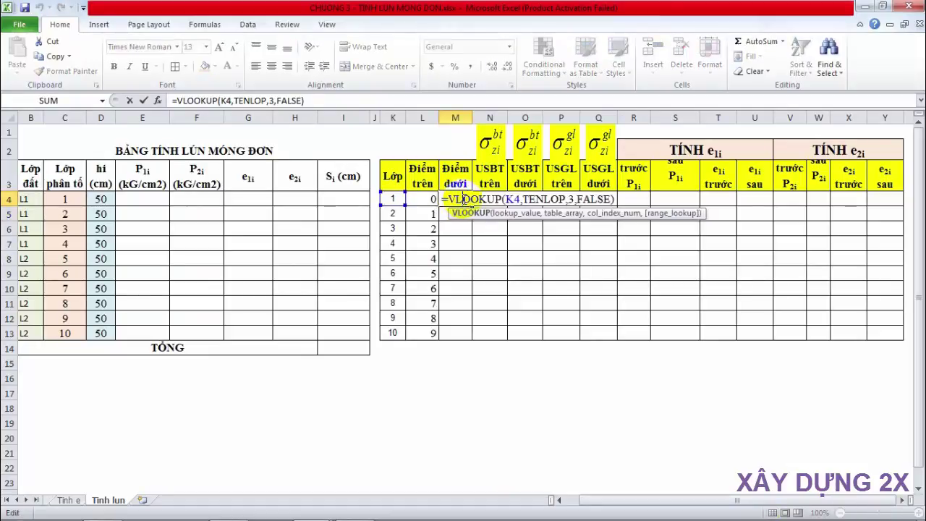
key(Return)
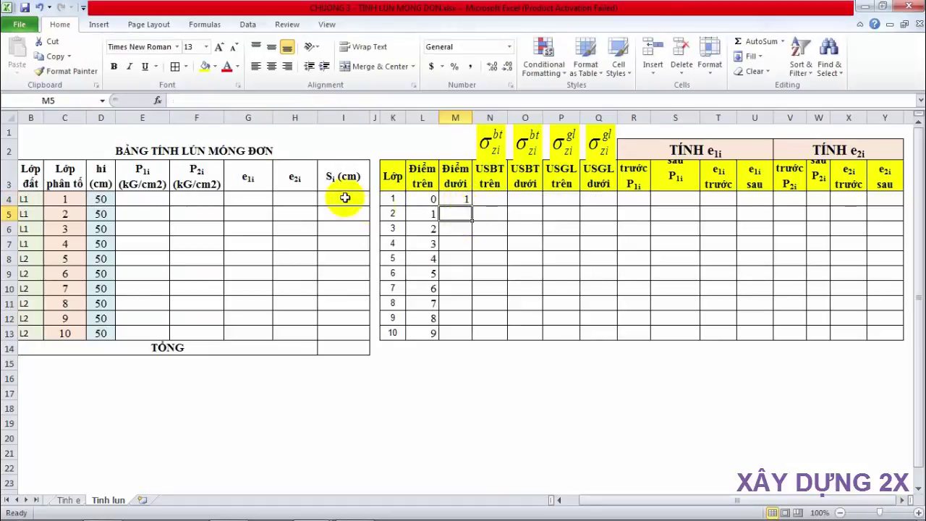
click(463, 200)
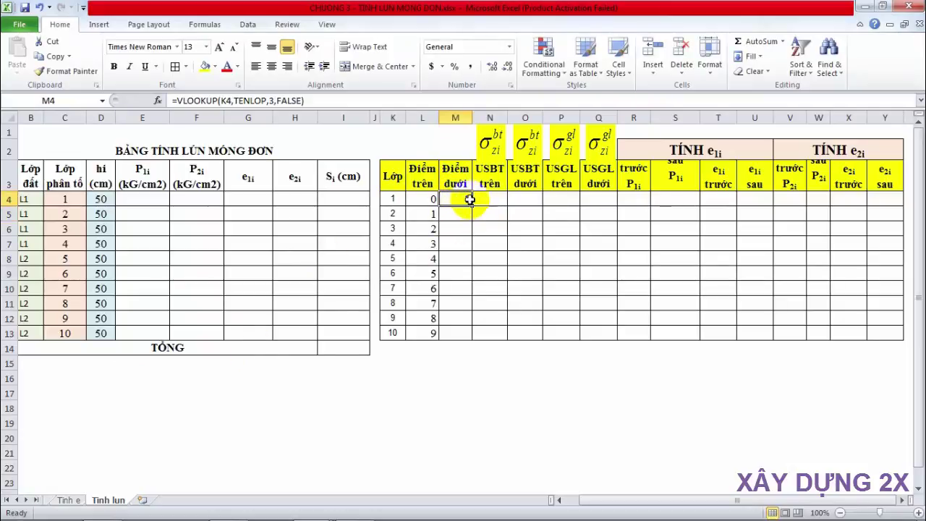
- Compare against the Tinh e table, then fill M4's formula down to M13 for lower points 1–10
click(69, 500)
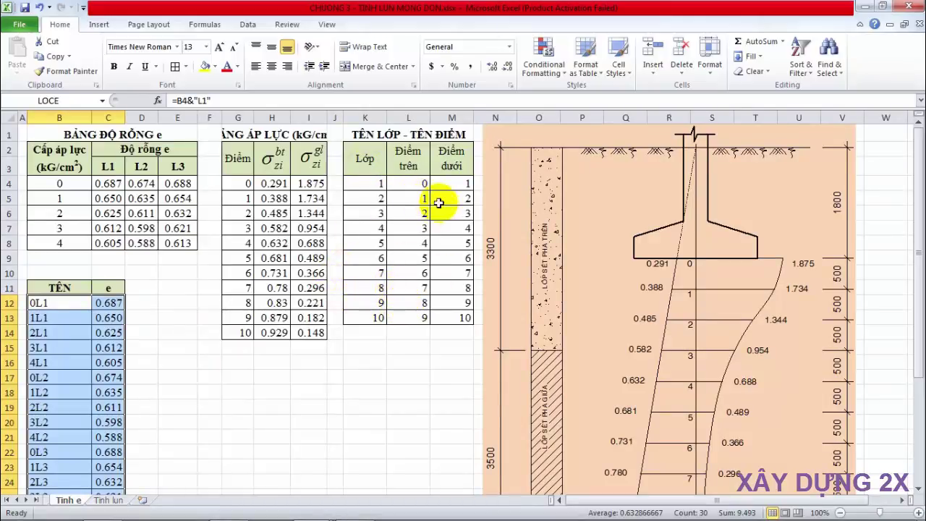
click(459, 183)
click(363, 183)
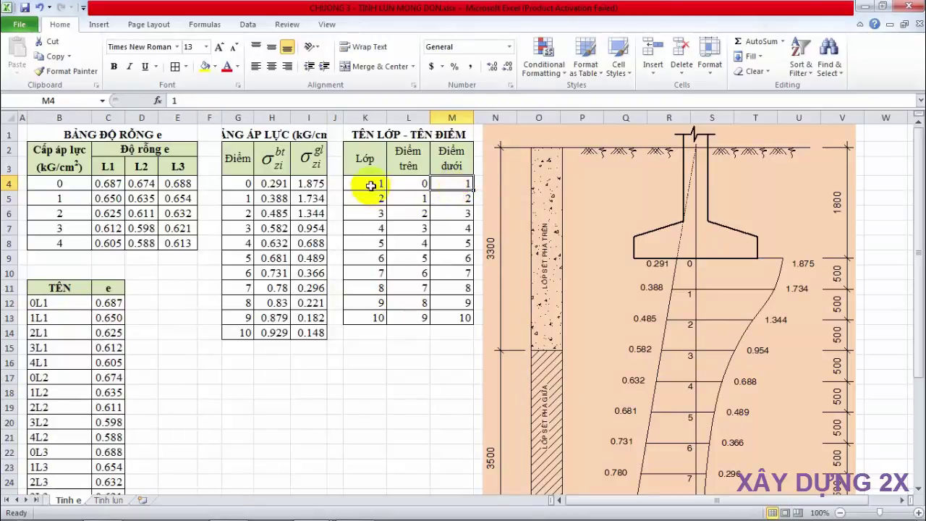
click(459, 183)
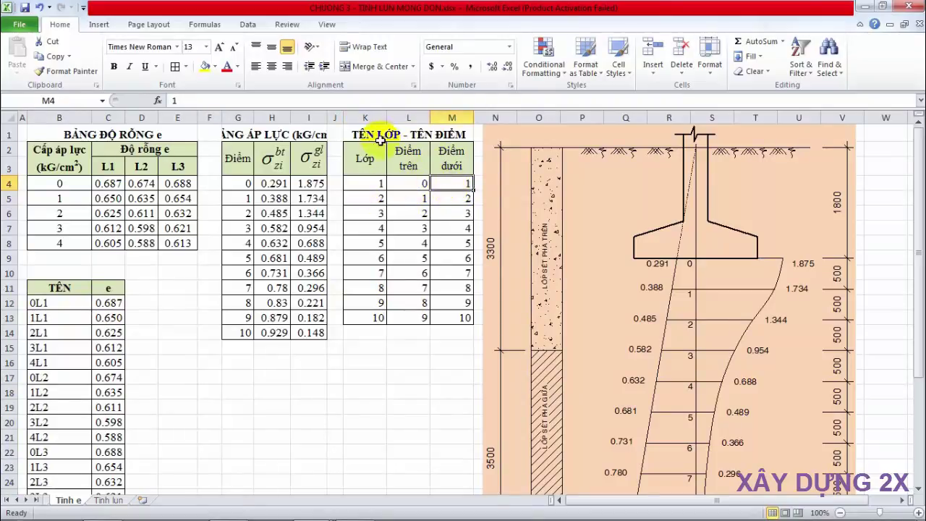
click(109, 500)
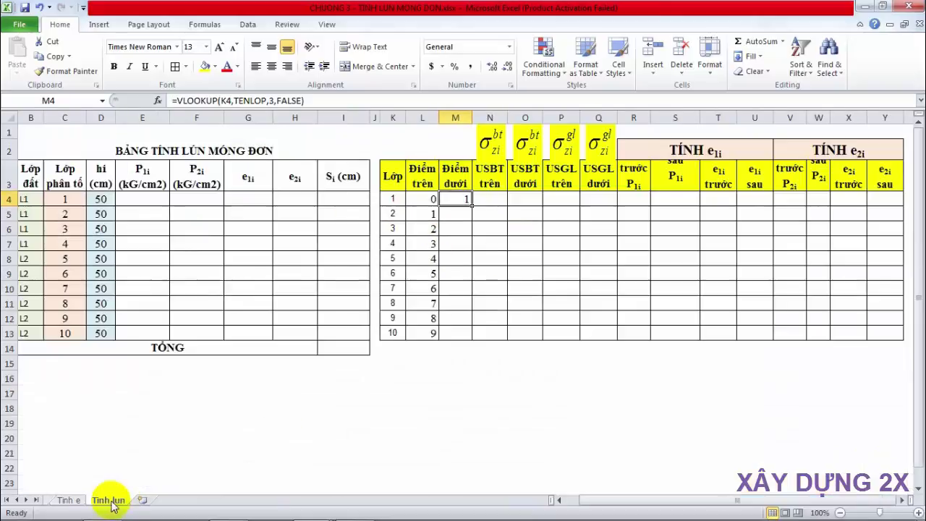
drag(472, 205, 479, 334)
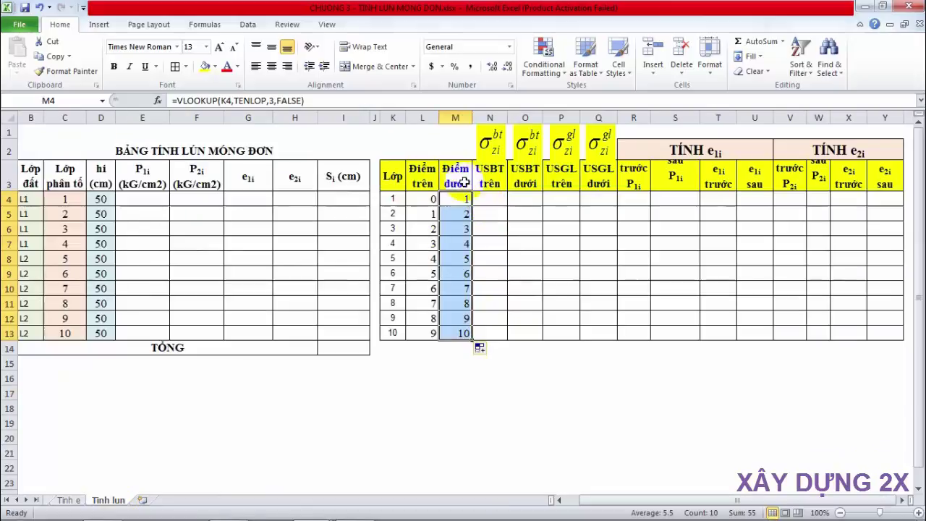
click(428, 198)
click(457, 199)
click(491, 198)
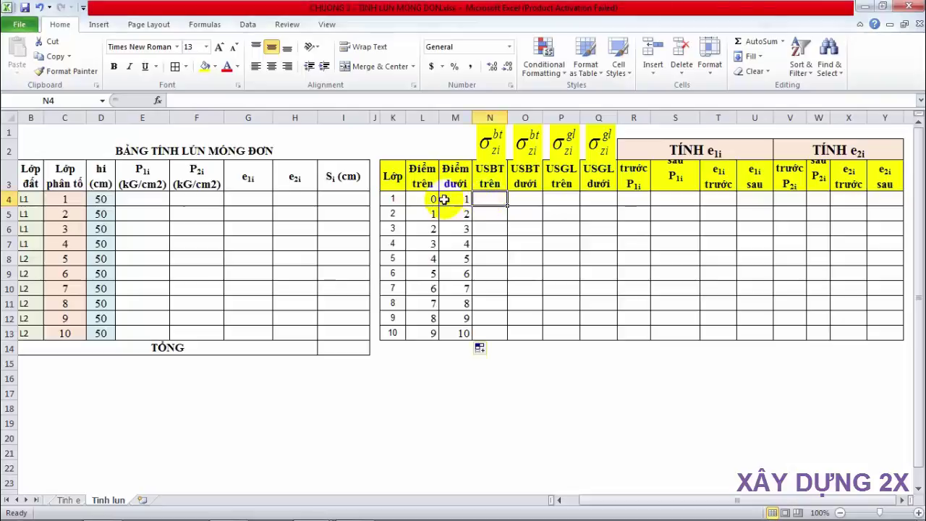
- Check the 0.291 stress on Tinh e, then enter =VLOOKUP(L4,UNGSUAT,2,FALSE) in N4
click(68, 500)
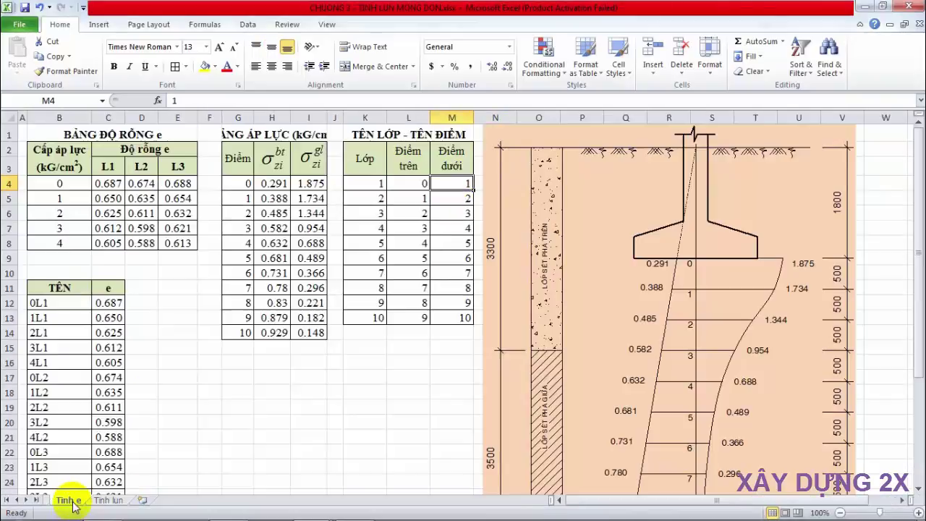
click(279, 186)
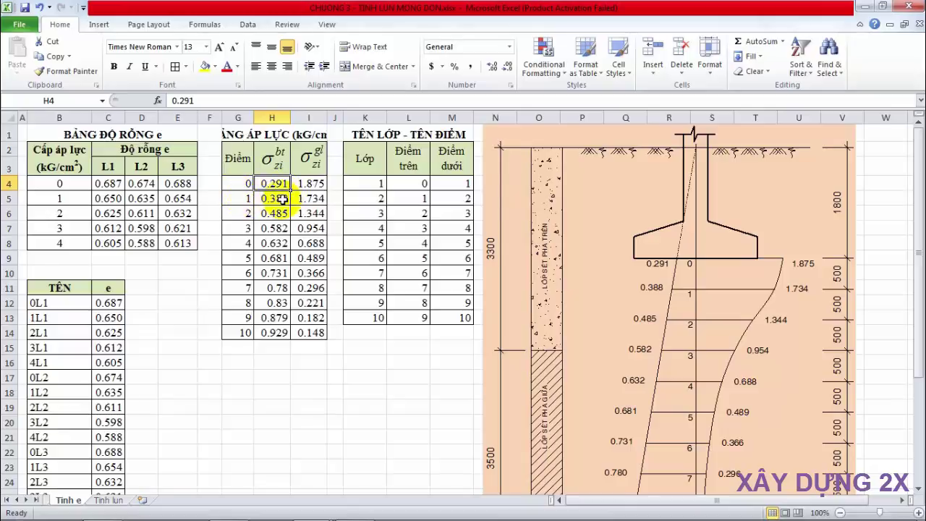
click(108, 501)
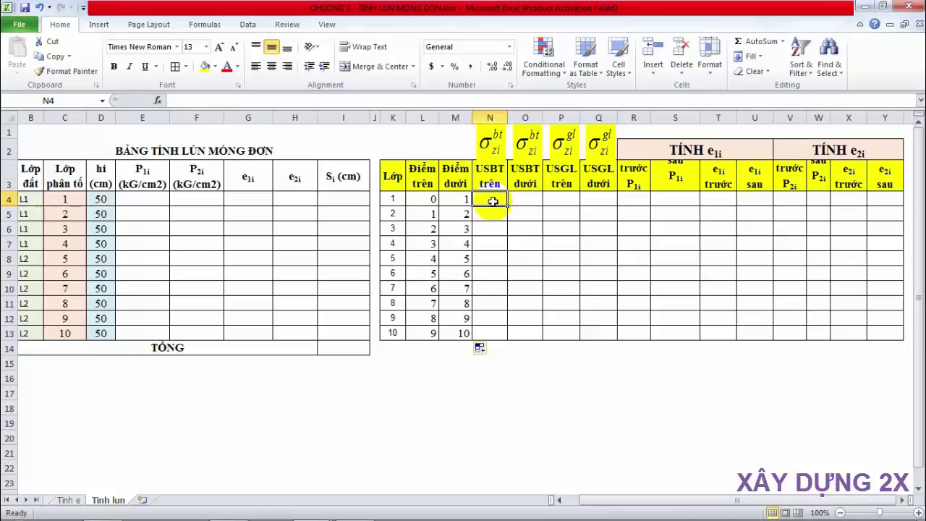
text(=)
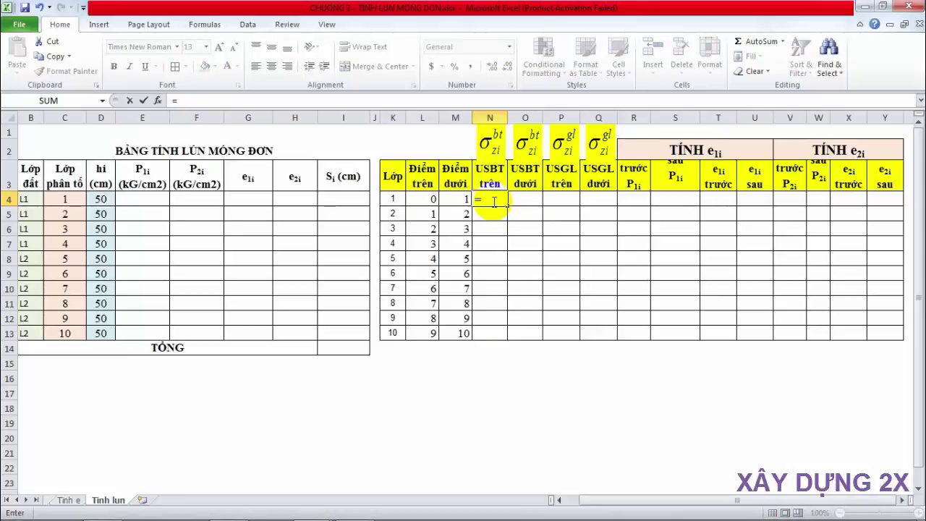
text(VLO)
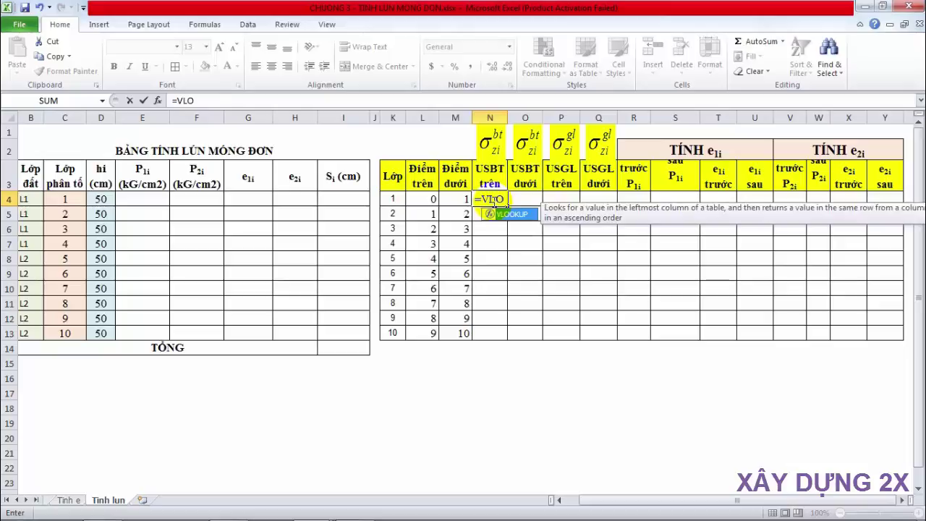
key(Tab)
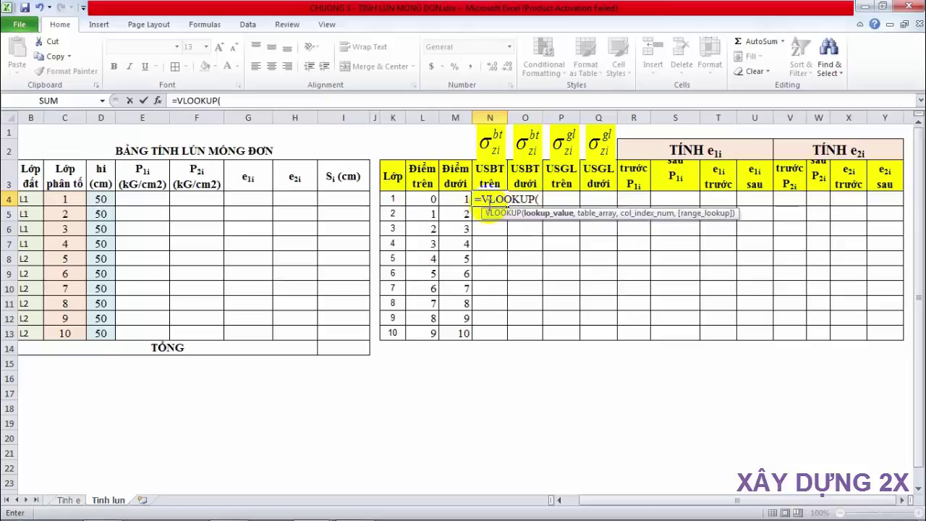
click(428, 199)
text(,)
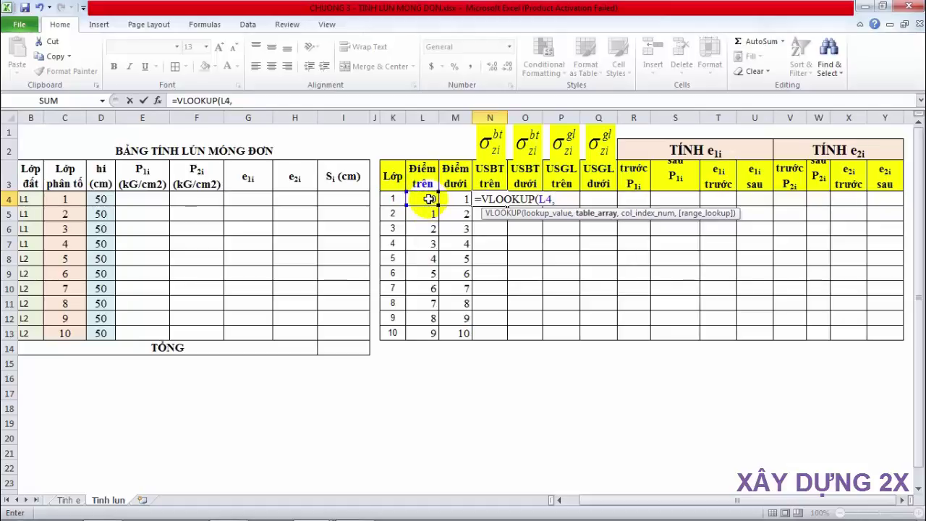
text(U)
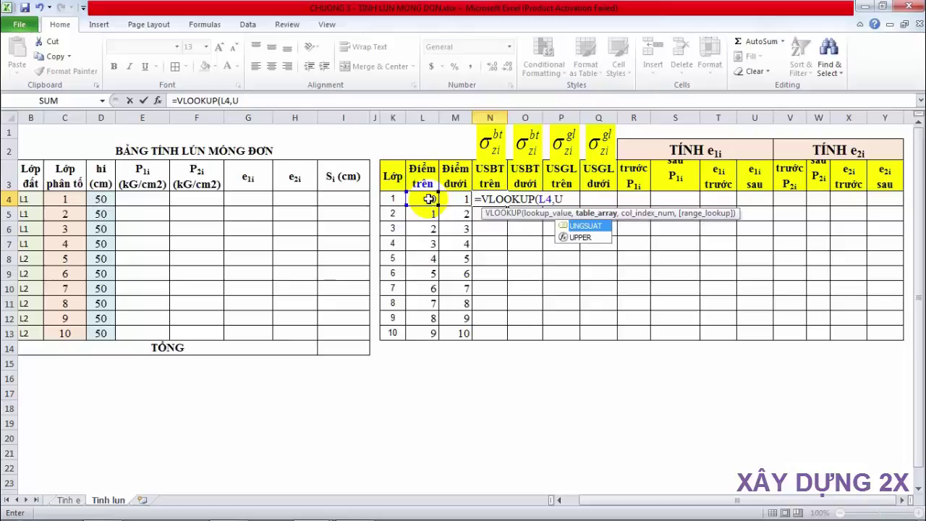
key(Tab)
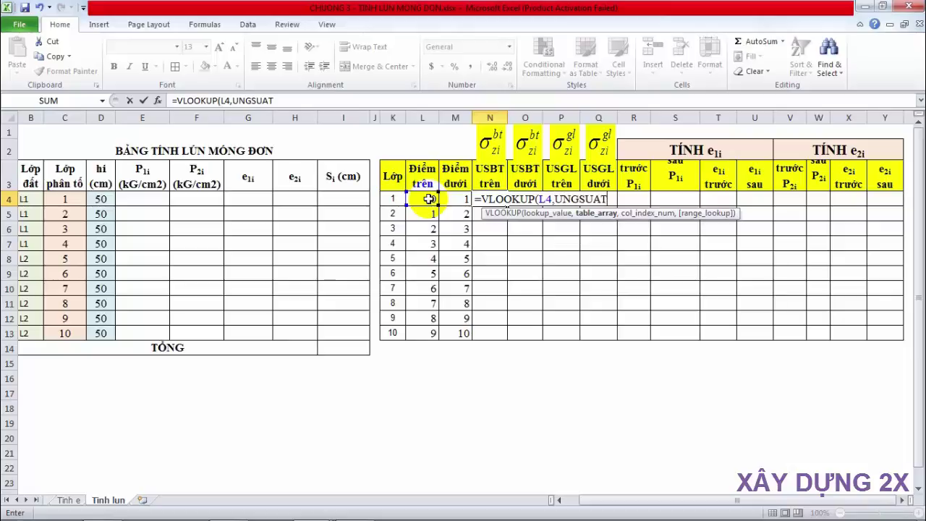
text(,2)
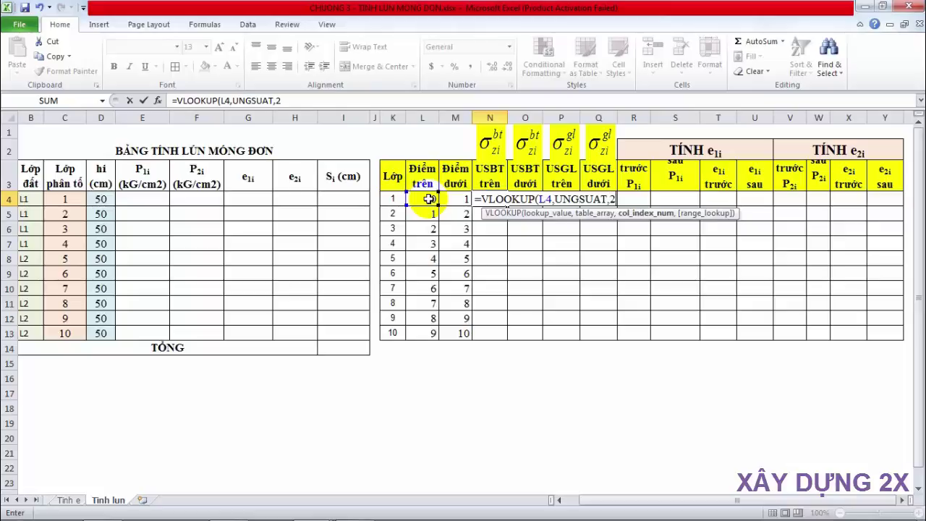
text(,)
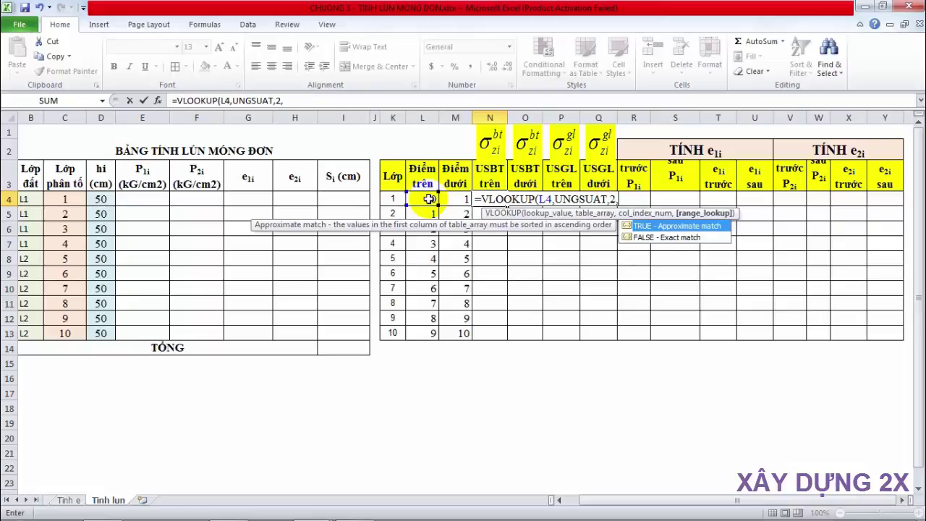
key(Tab)
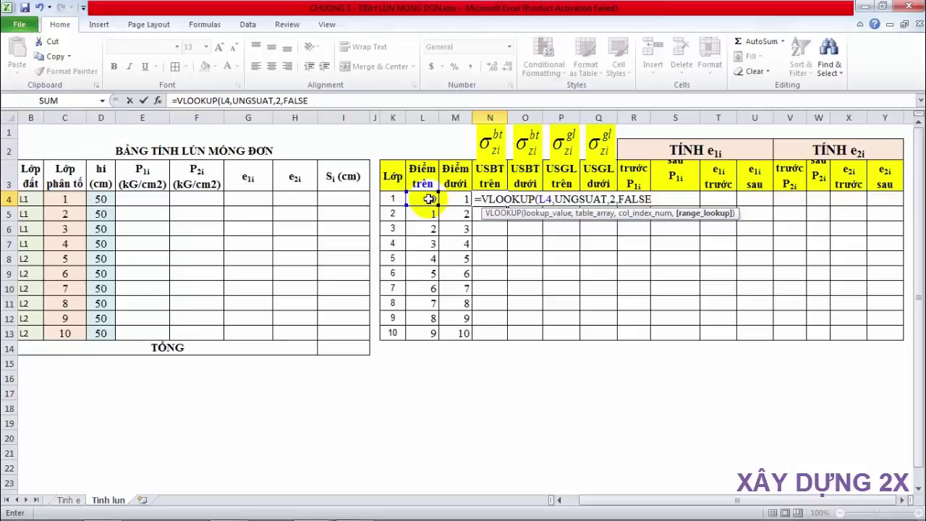
key(Return)
- Fill the USBT trên formula down to N13, showing 0.291 to 0.879
click(495, 200)
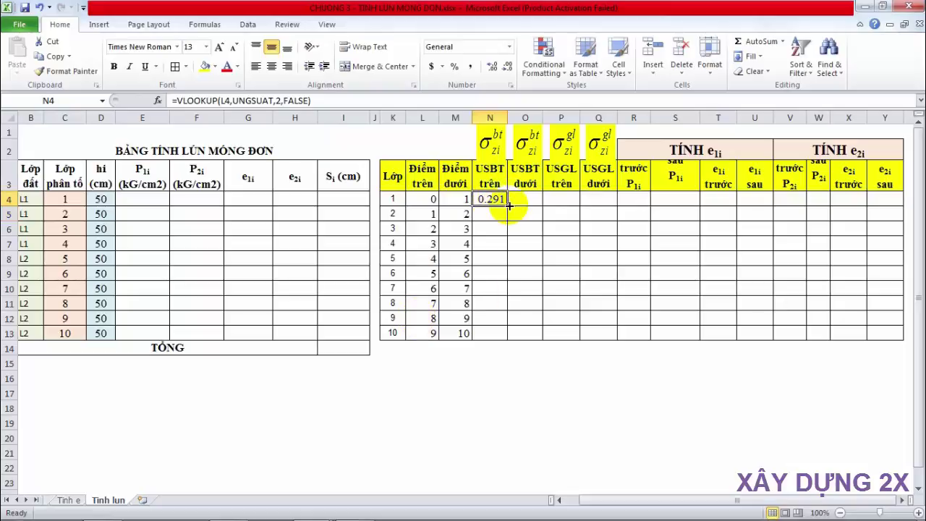
drag(507, 206, 488, 340)
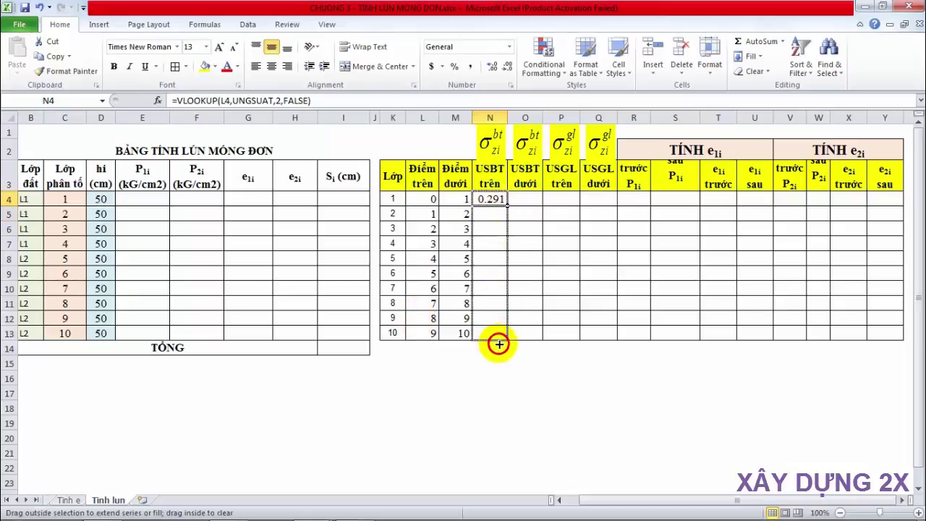
click(529, 200)
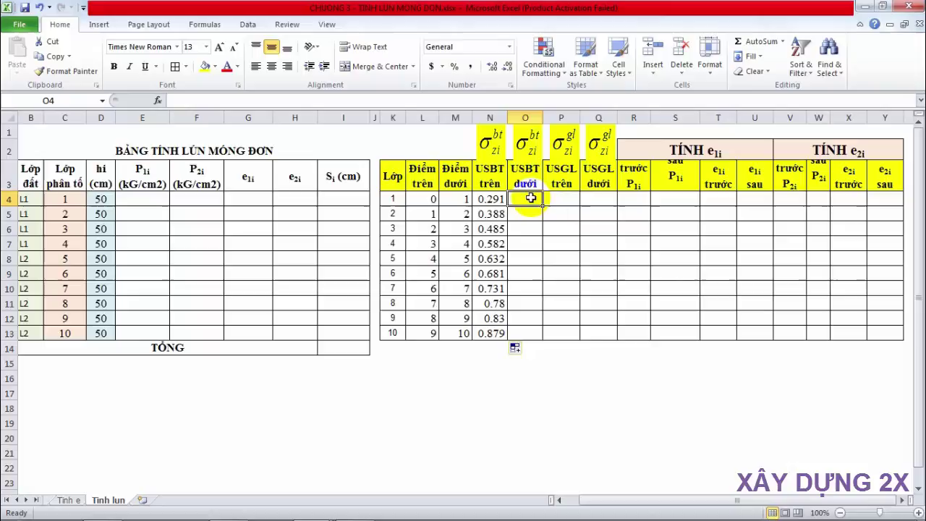
- Enter =VLOOKUP(M4,UNGSUAT,2,FALSE) in the first USBT dưới cell O4
text(=V)
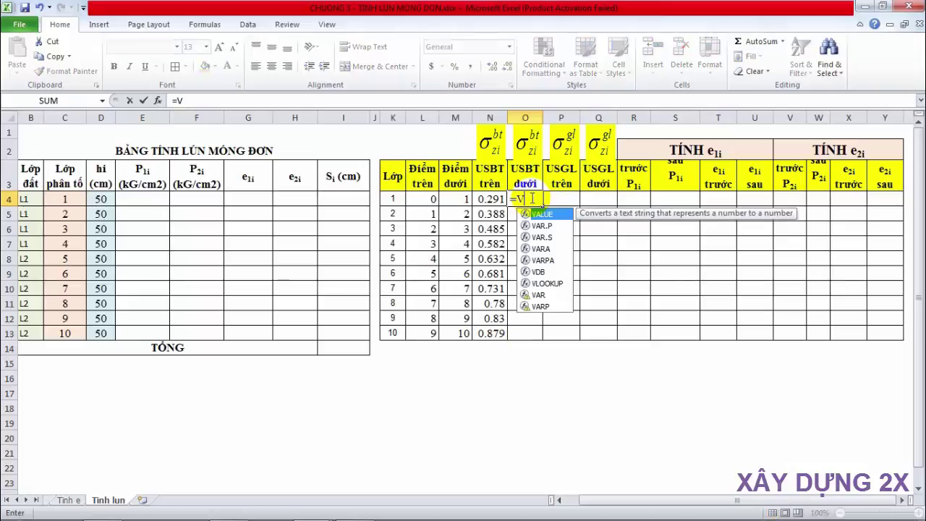
text(L)
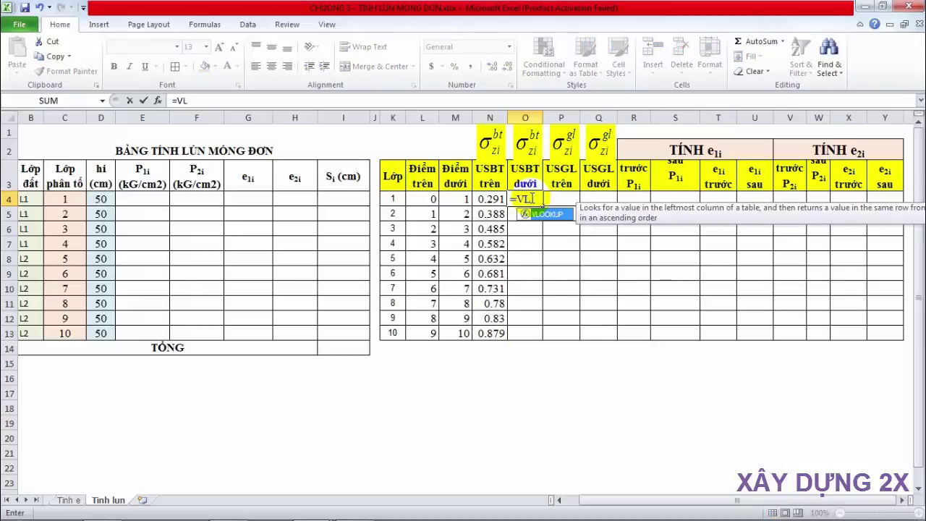
key(Tab)
click(457, 201)
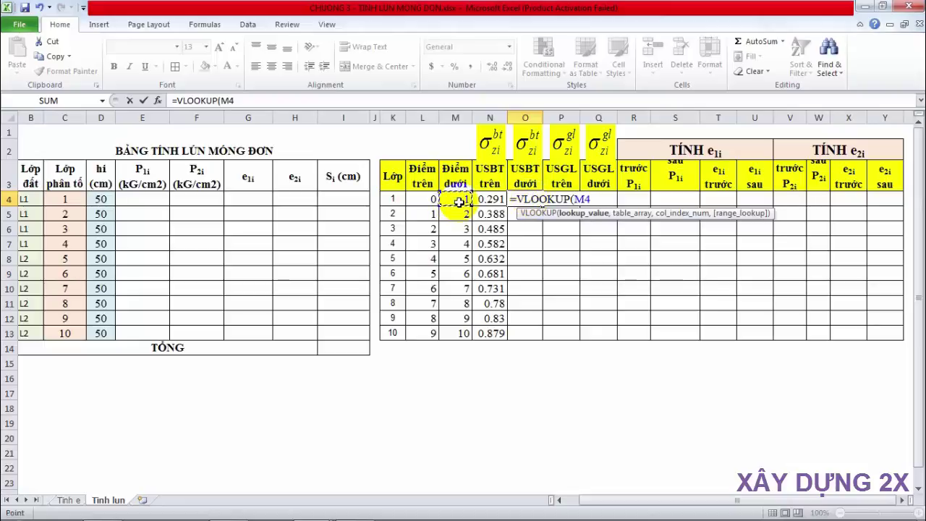
text(,)
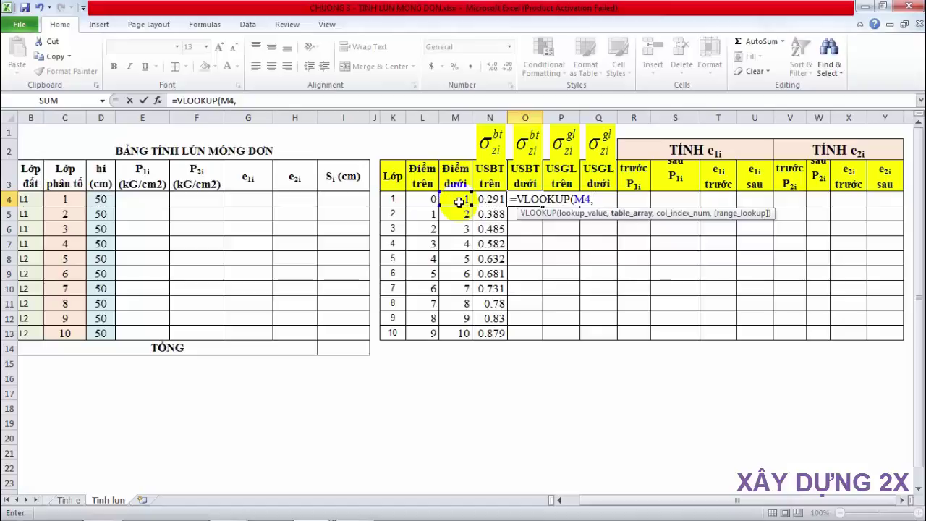
text(UNG)
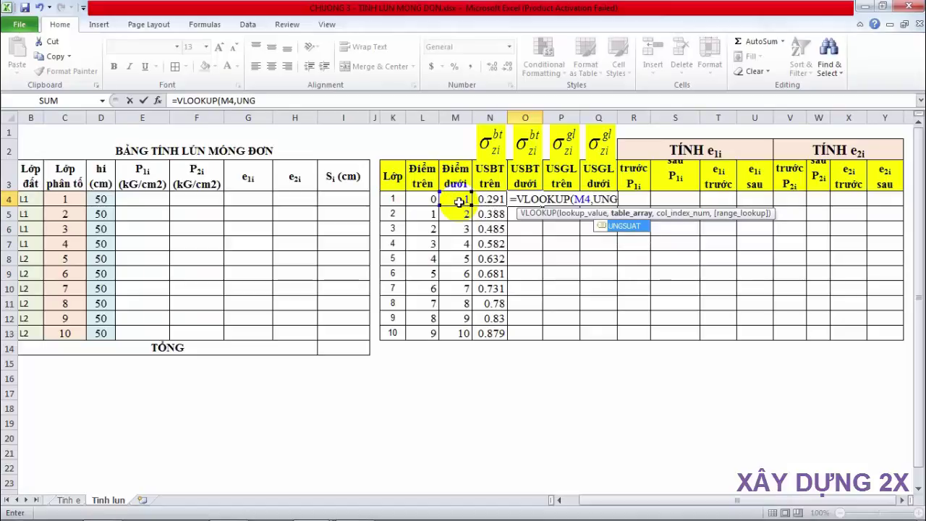
key(Tab)
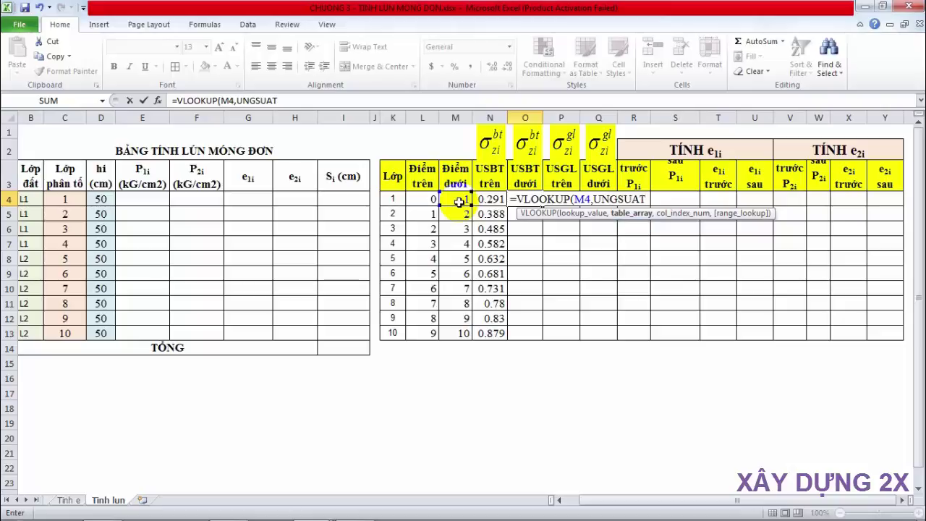
text(,2)
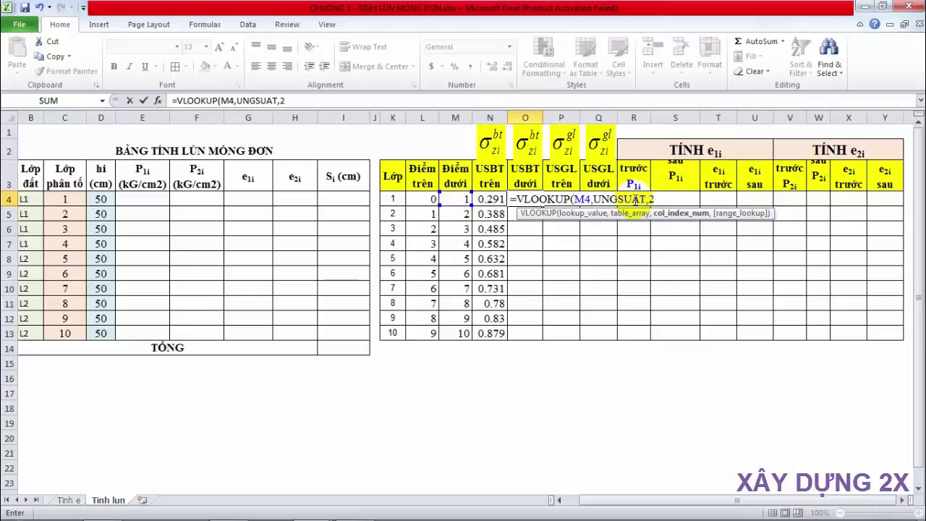
text(,)
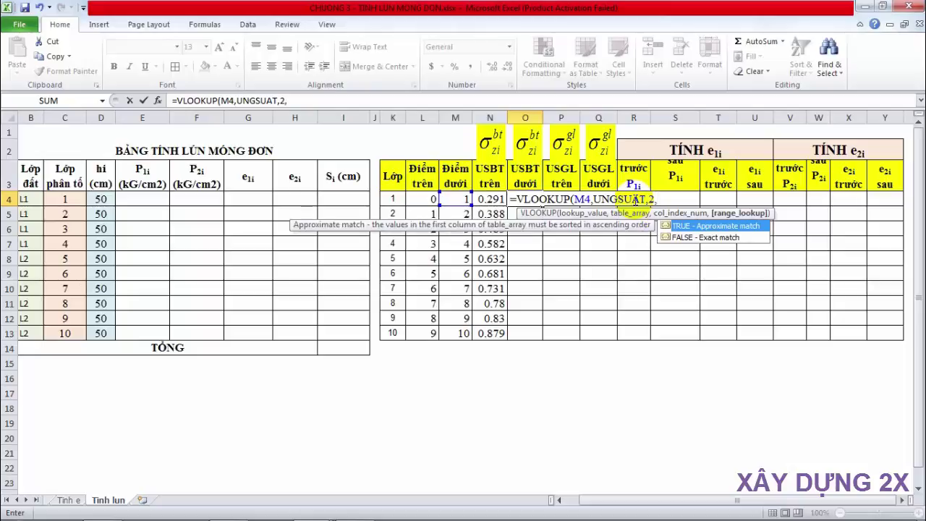
key(Down)
key(Tab)
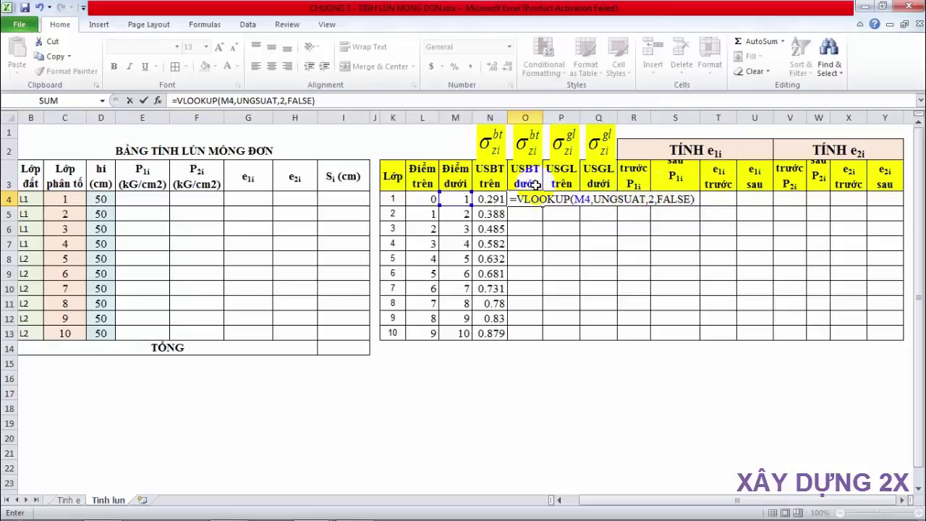
key(Return)
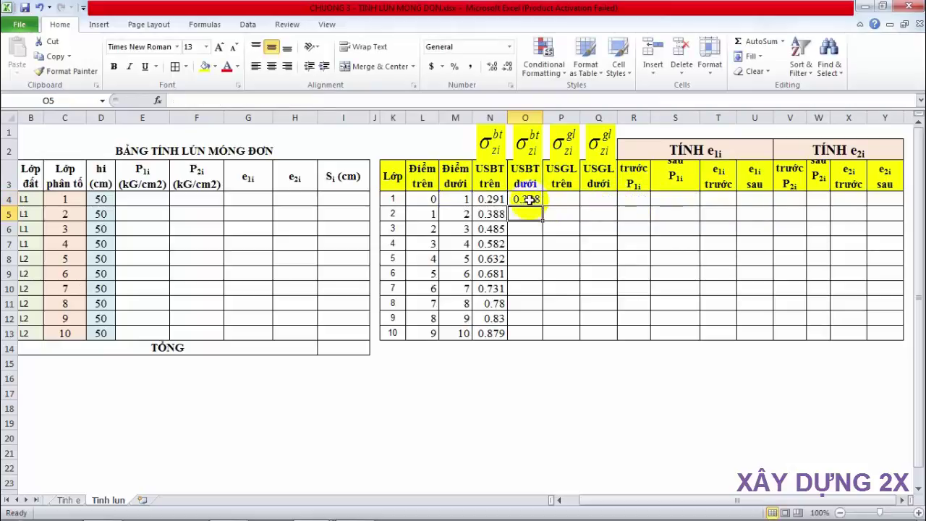
- Fill the USBT dưới formula down to O13 (0.388 to 0.929) and review both stress columns
click(525, 199)
drag(542, 205, 543, 337)
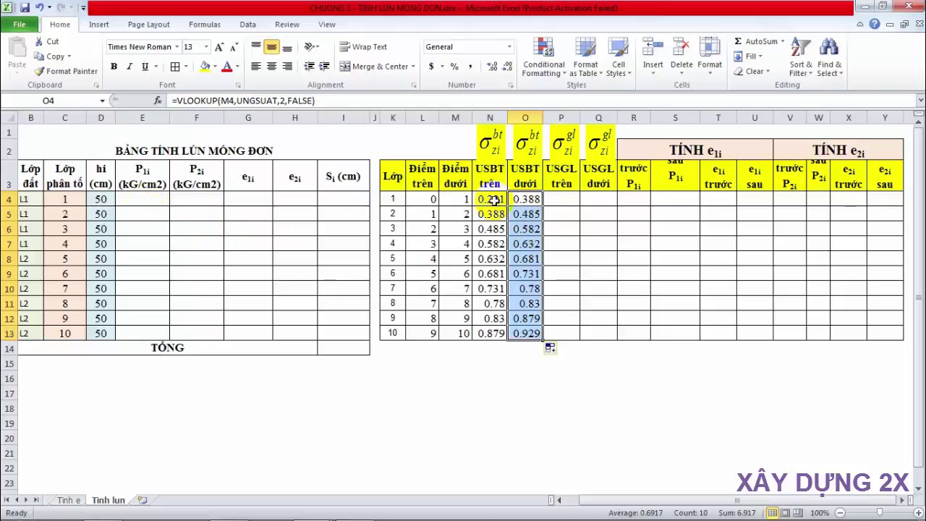
drag(492, 200, 529, 330)
click(149, 202)
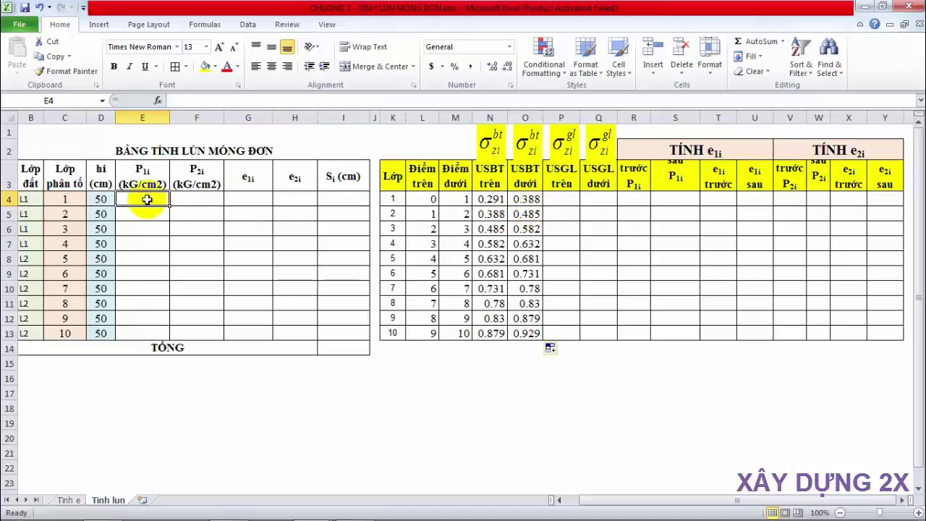
- Clear the stray entry and begin an =IF formula in cell E4
text(=)
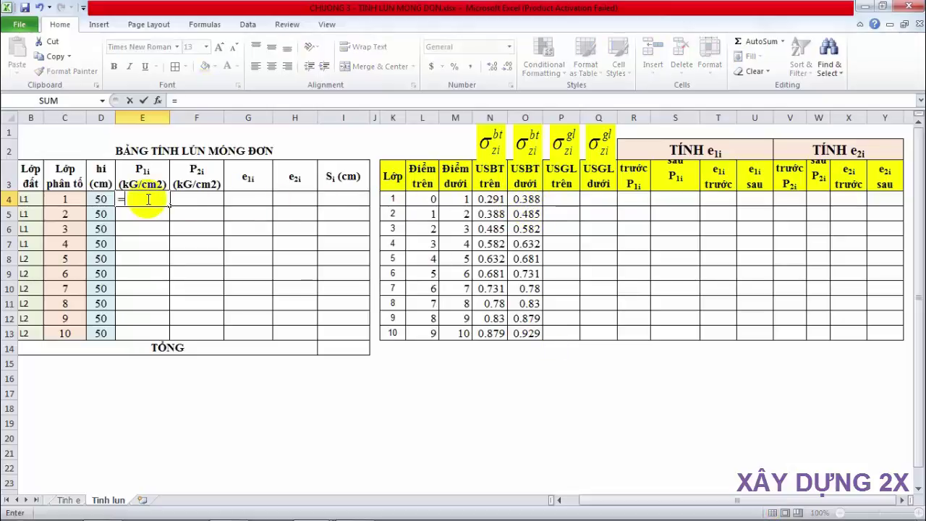
key(BackSpace)
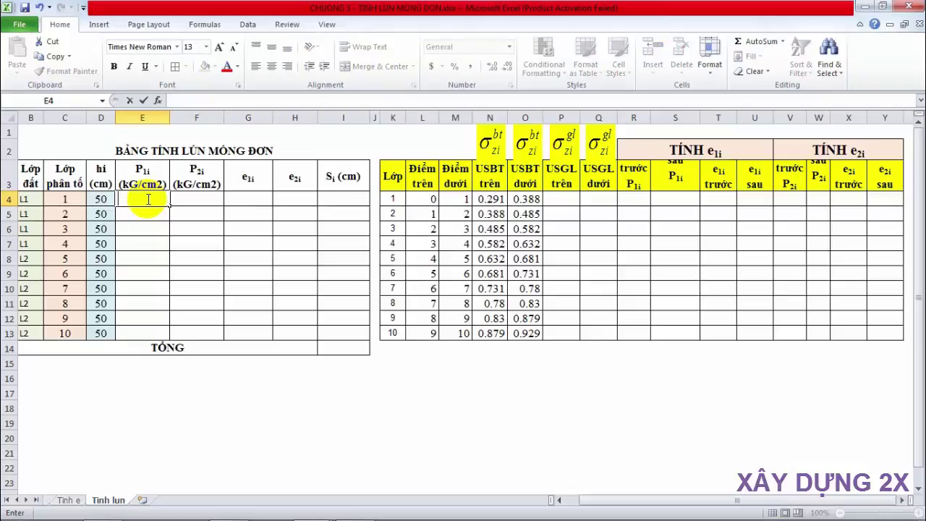
key(Escape)
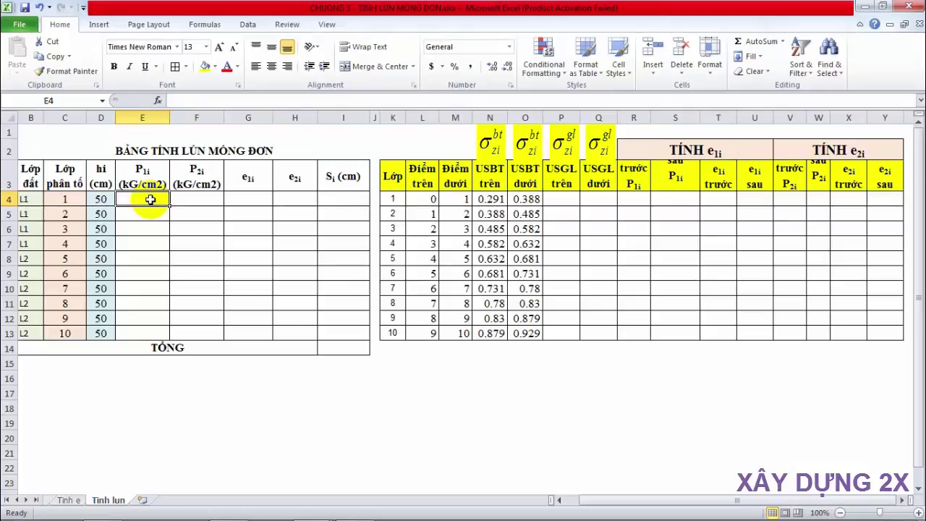
click(145, 200)
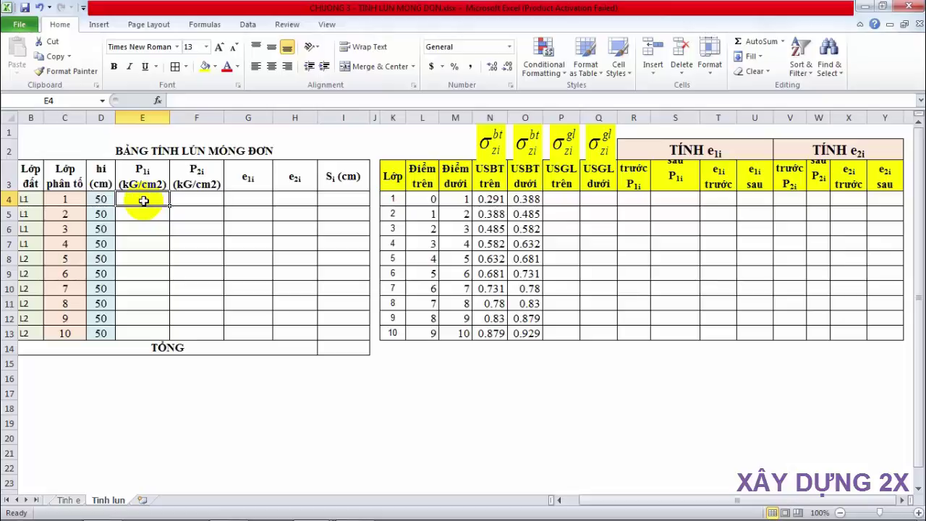
text(l)
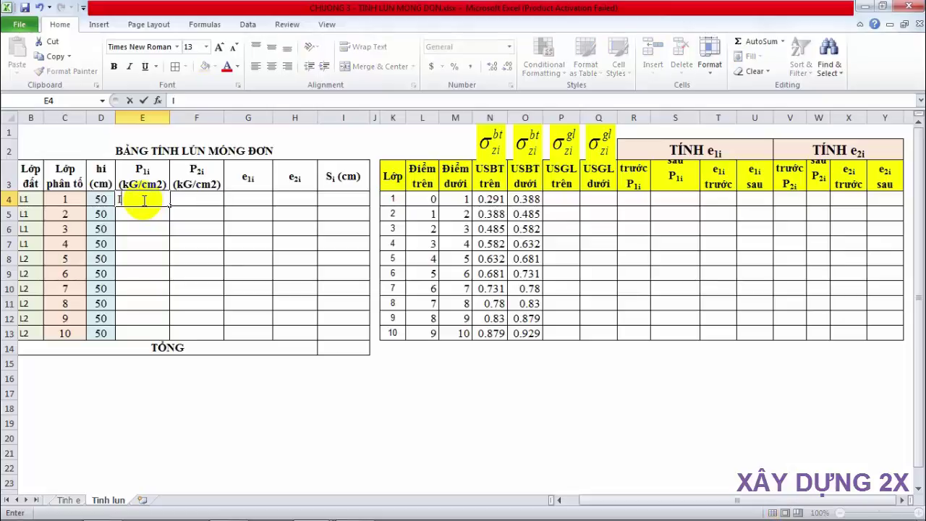
text(=)
key(BackSpace)
text(=)
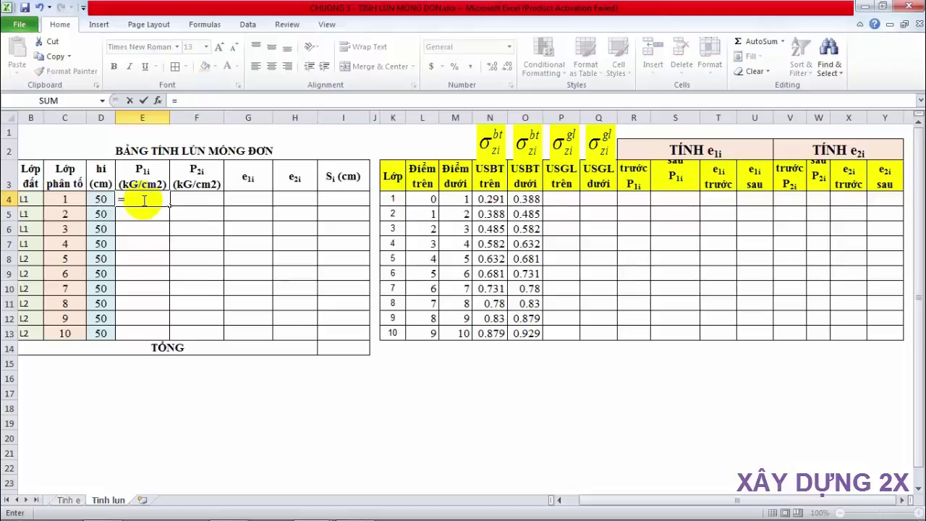
text(IF)
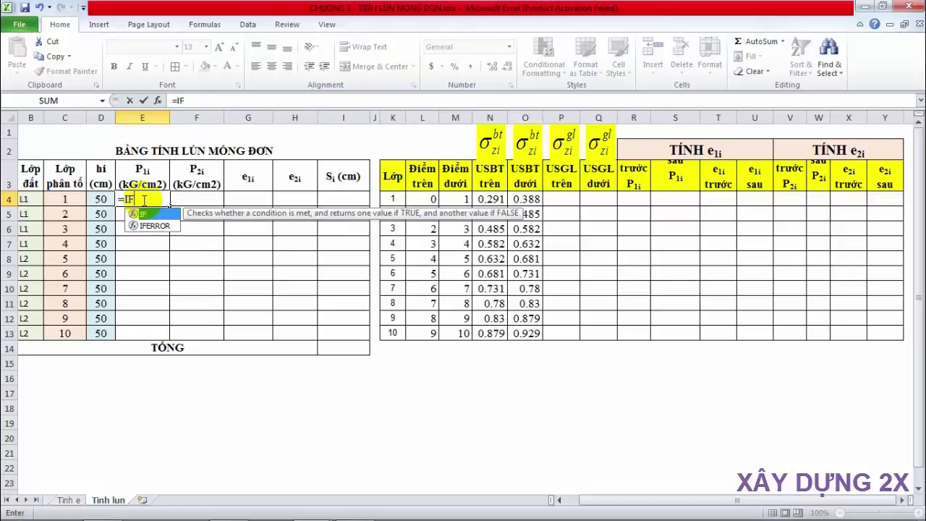
- Draft IFERROR(ROUND(N4+O4)/2,3) in E4, using N4 and O4 as the stresses
key(Down)
key(Tab)
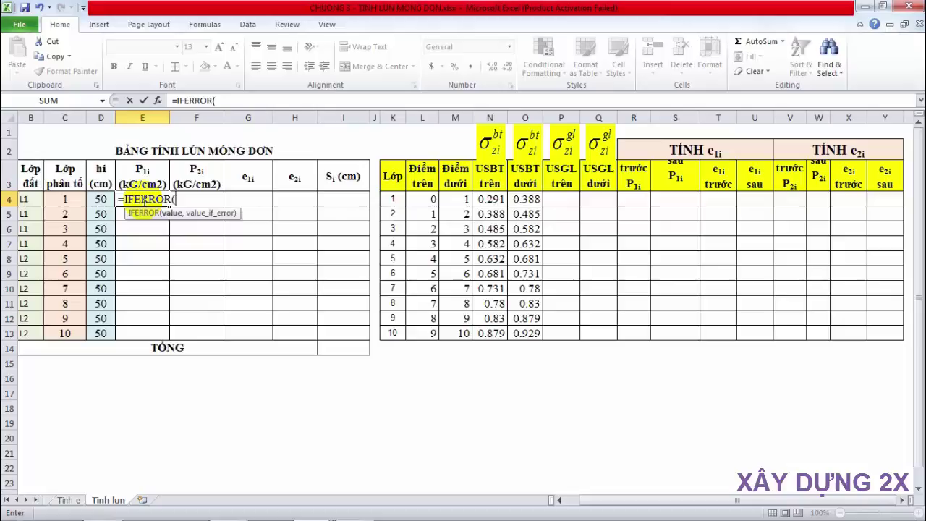
text(RO)
key(Down)
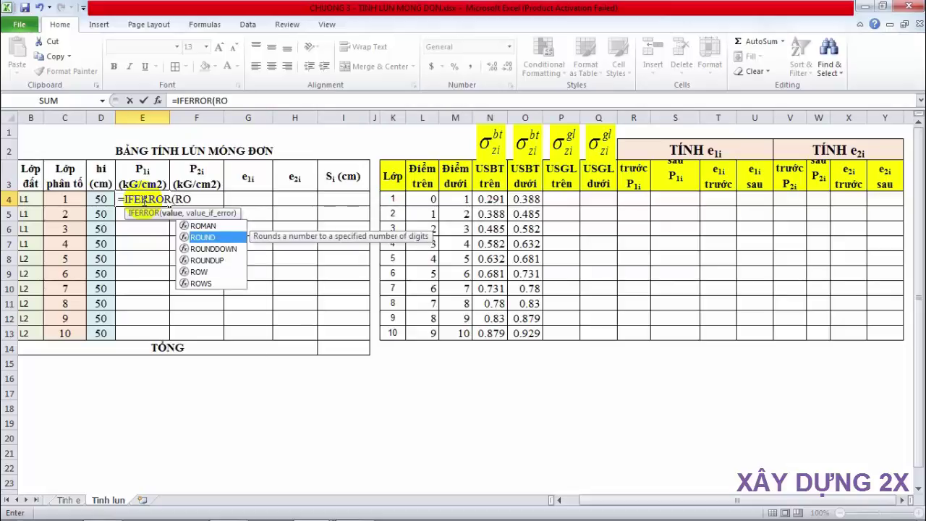
key(Tab)
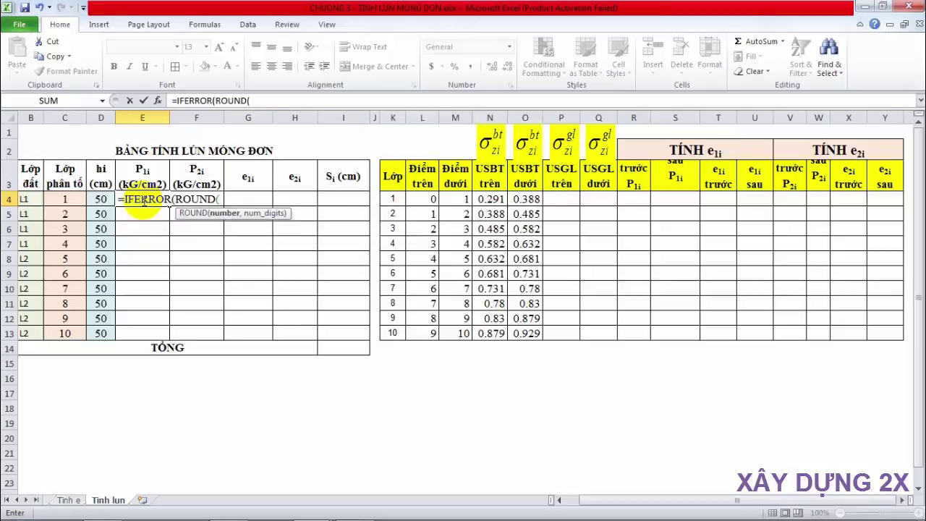
click(488, 199)
text(+)
click(527, 200)
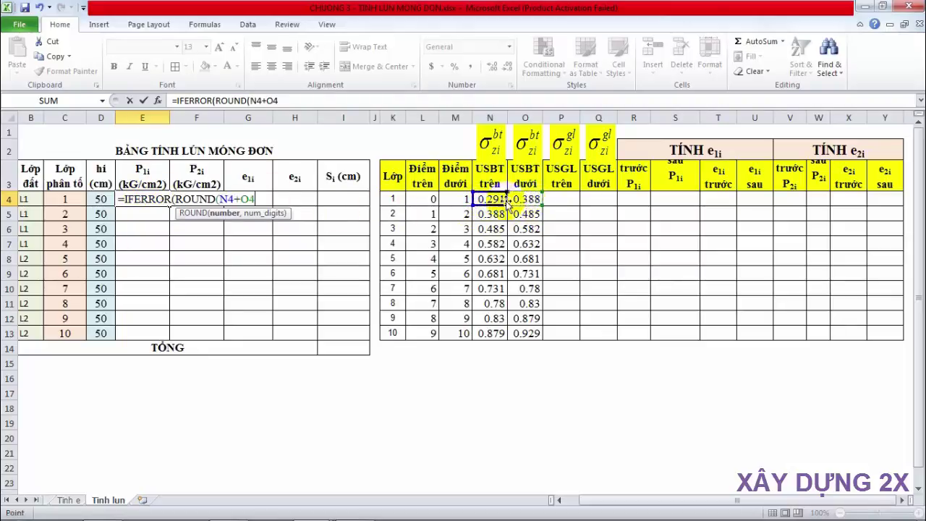
text())
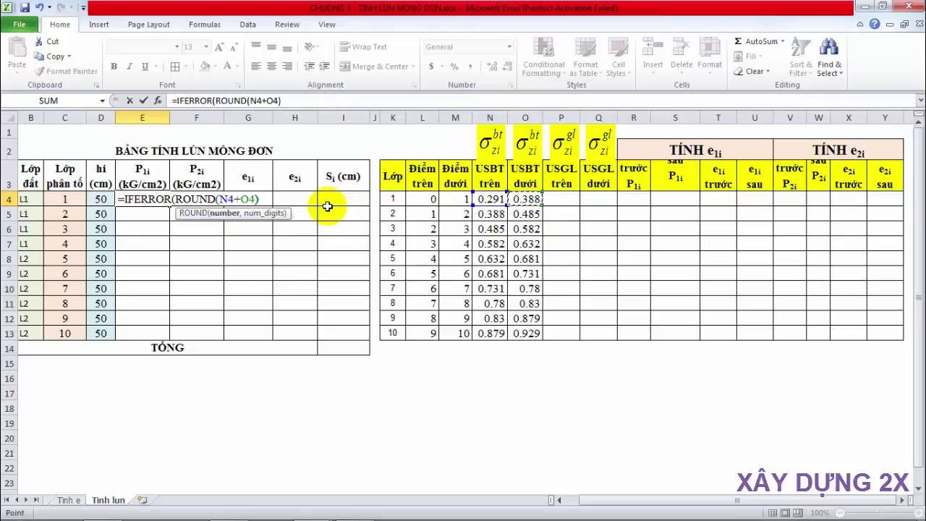
text(/)
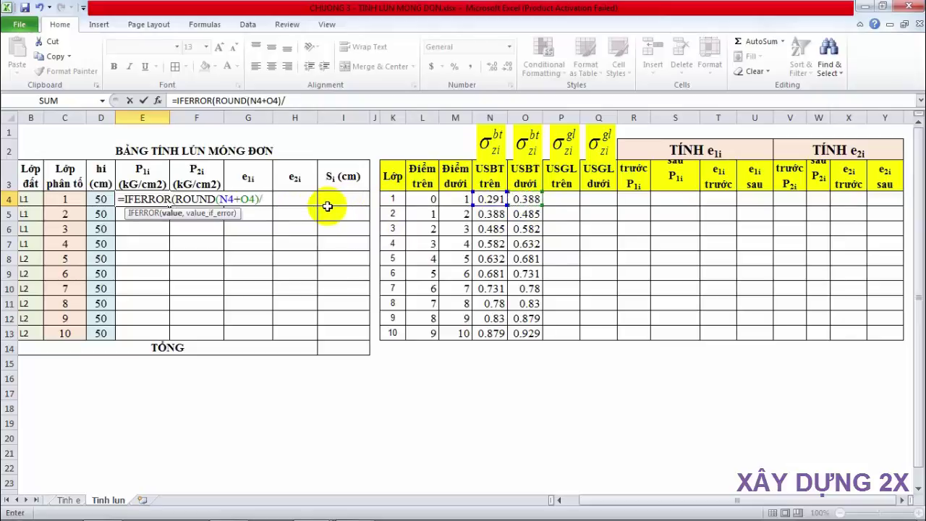
text(2)
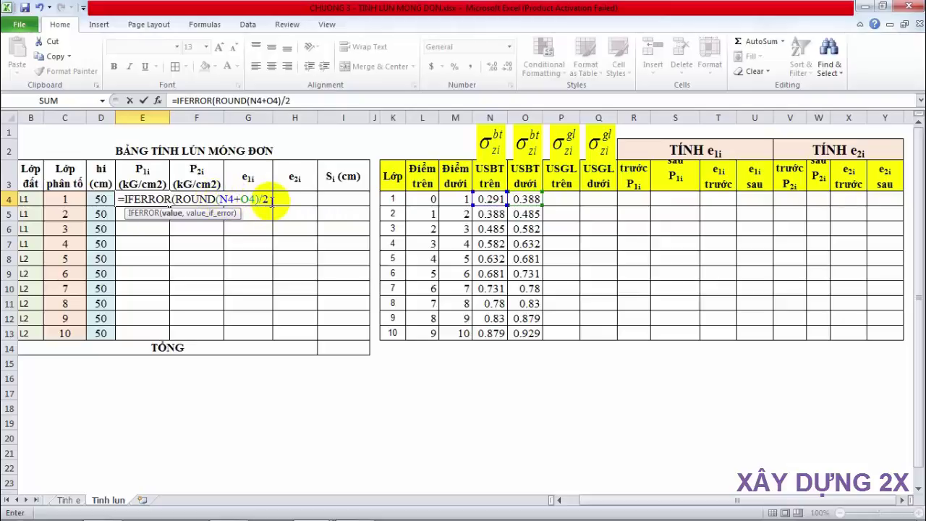
text(,)
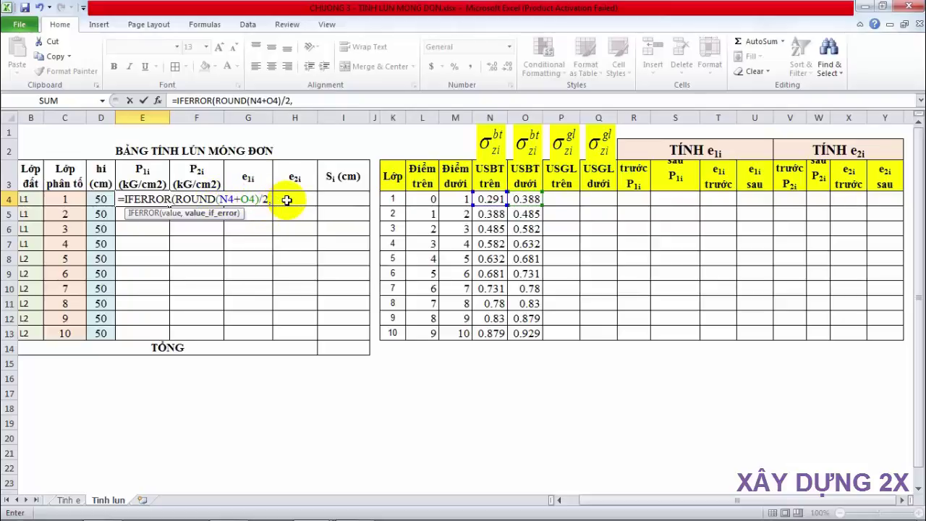
text(3)
text(,)
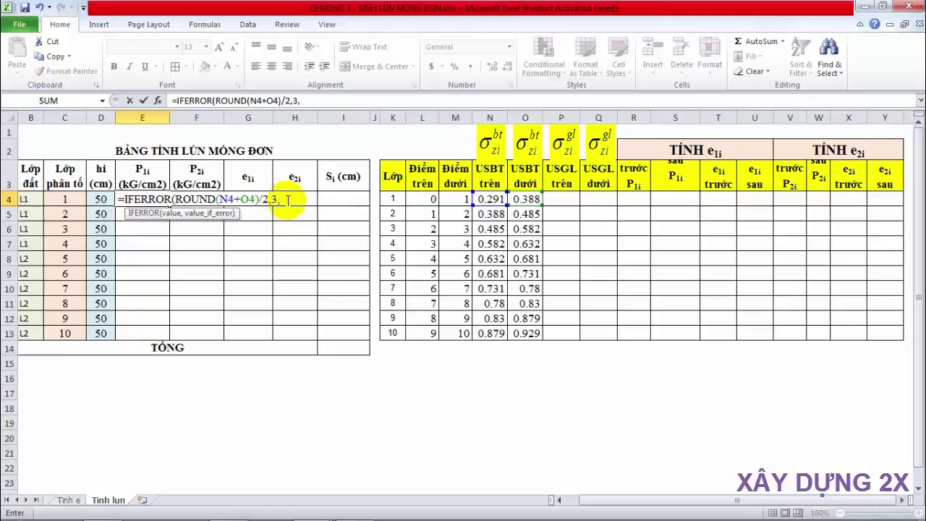
- Add the blank "" error result to E4's draft and remove the stray commas
key(BackSpace)
text())
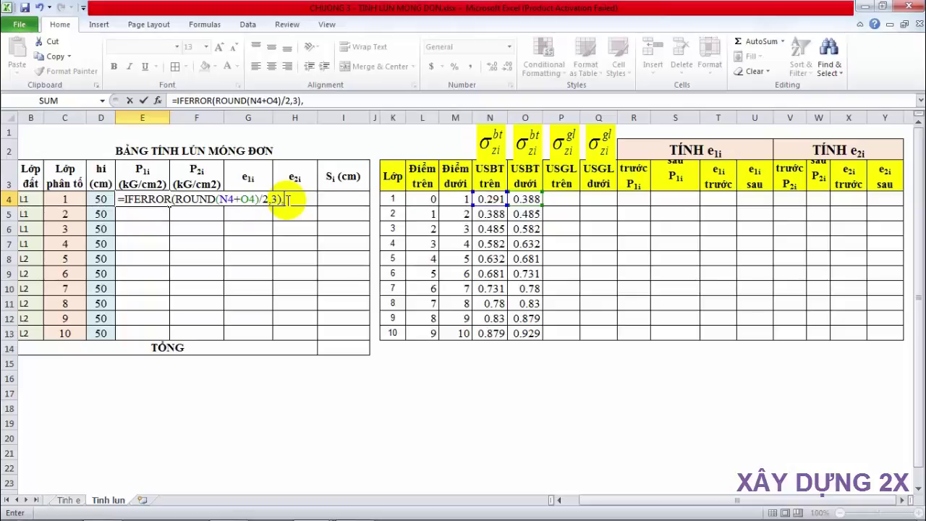
text("")
text())
click(286, 199)
key(BackSpace)
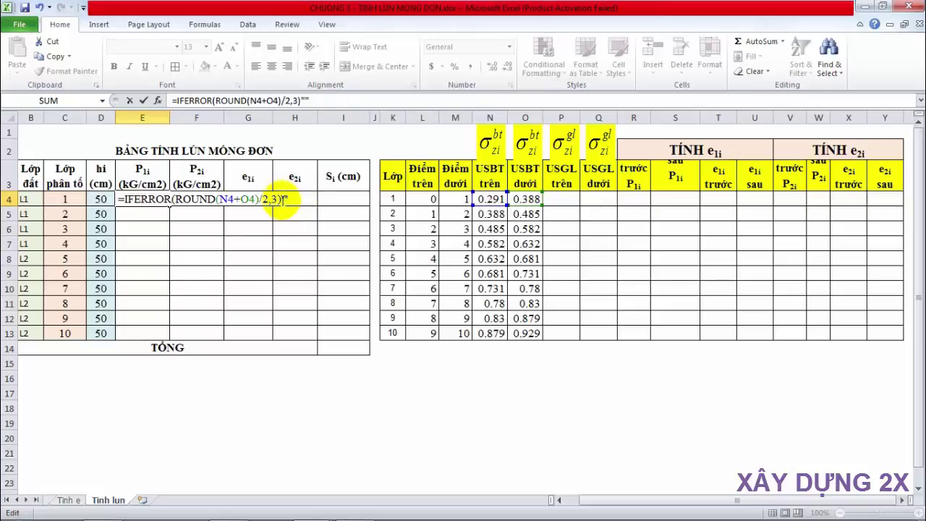
click(279, 198)
click(281, 199)
click(276, 198)
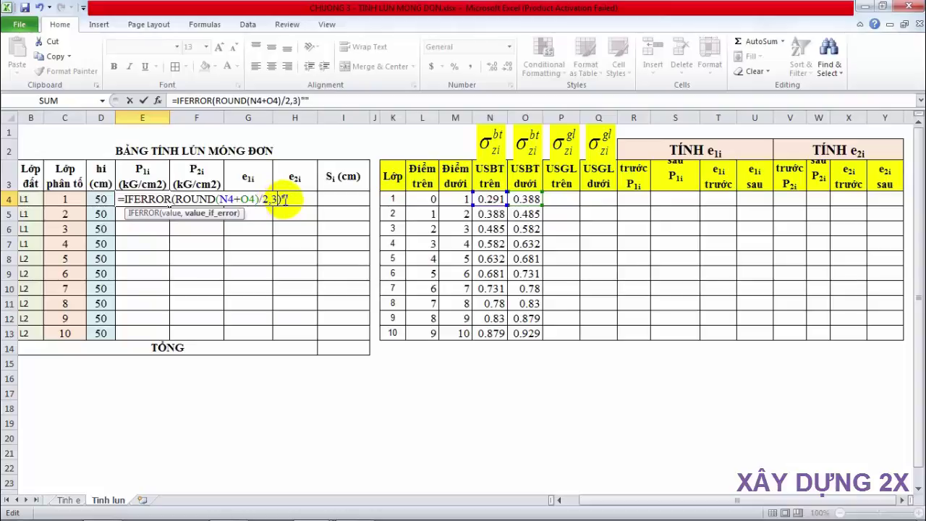
- Discard the E4 draft after its 'too few arguments' error, leaving E4 empty
click(291, 199)
key(Return)
key(Return)
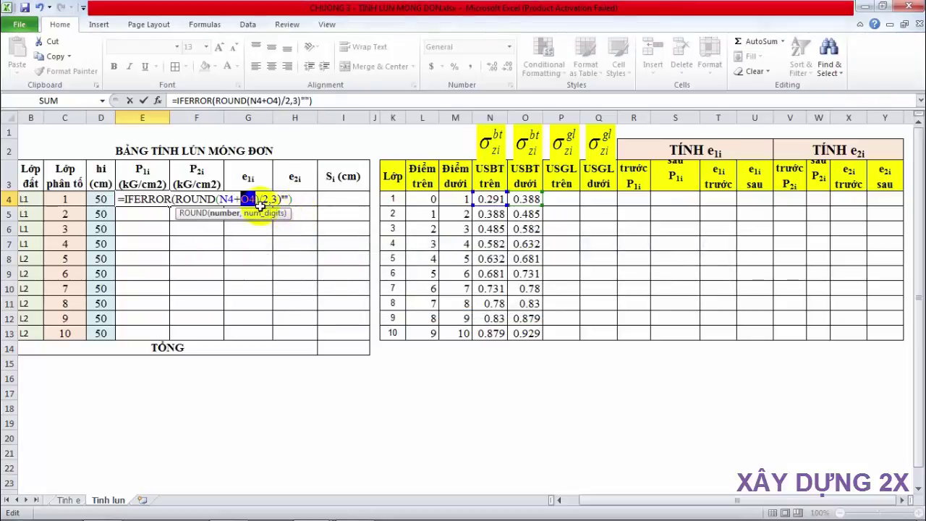
click(216, 199)
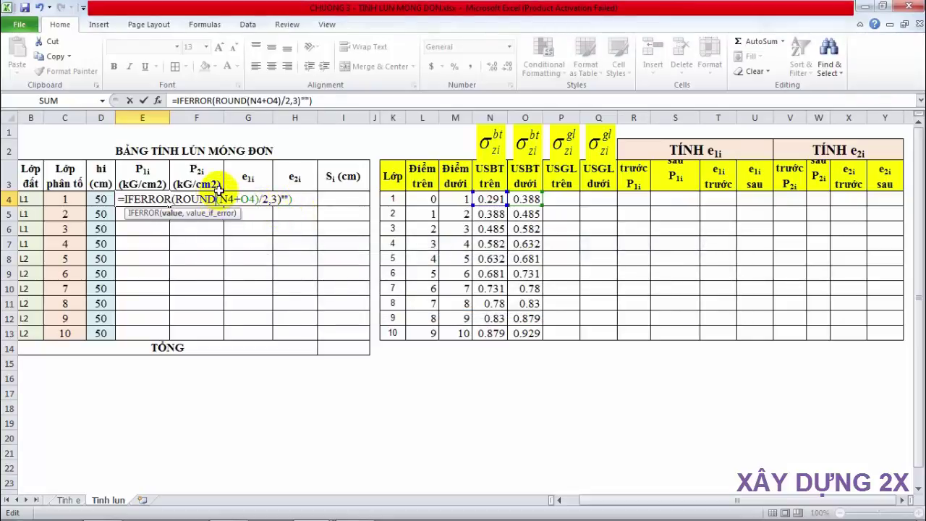
text(()
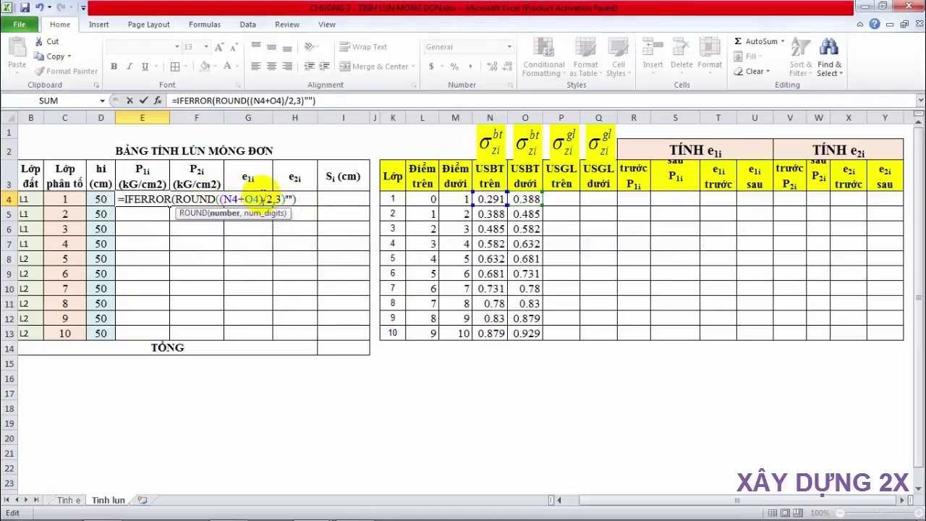
text())
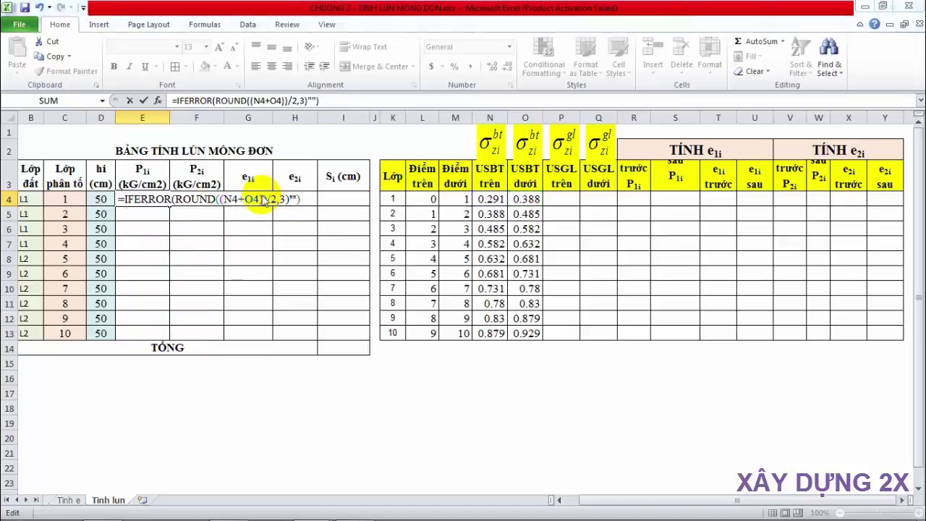
key(Return)
click(464, 305)
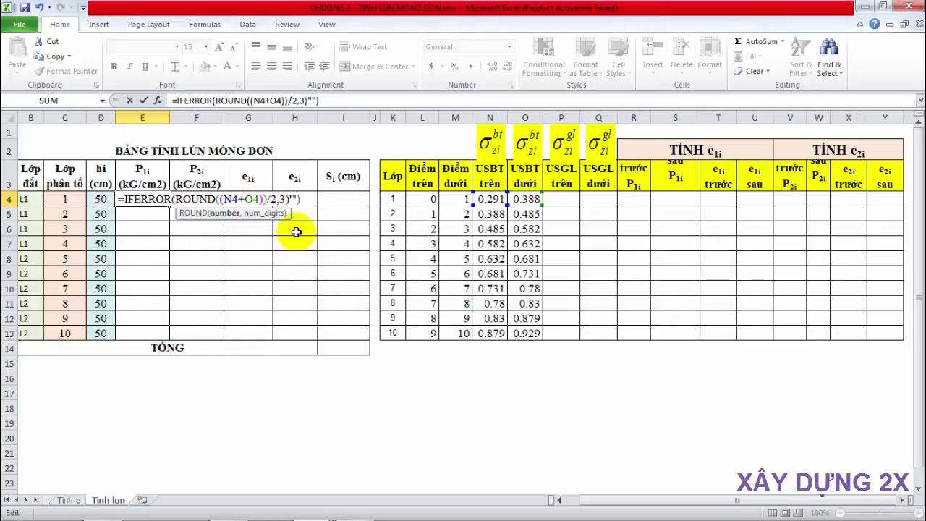
key(Escape)
click(150, 199)
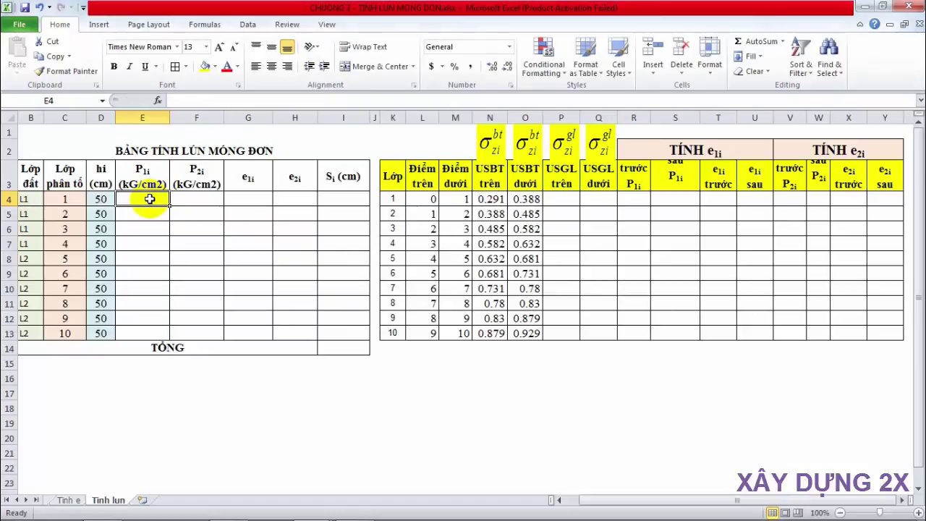
- Enter =IFERROR(ROUND((N4+O4)/2,3),"") in E4 to average N4 and O4
text(=)
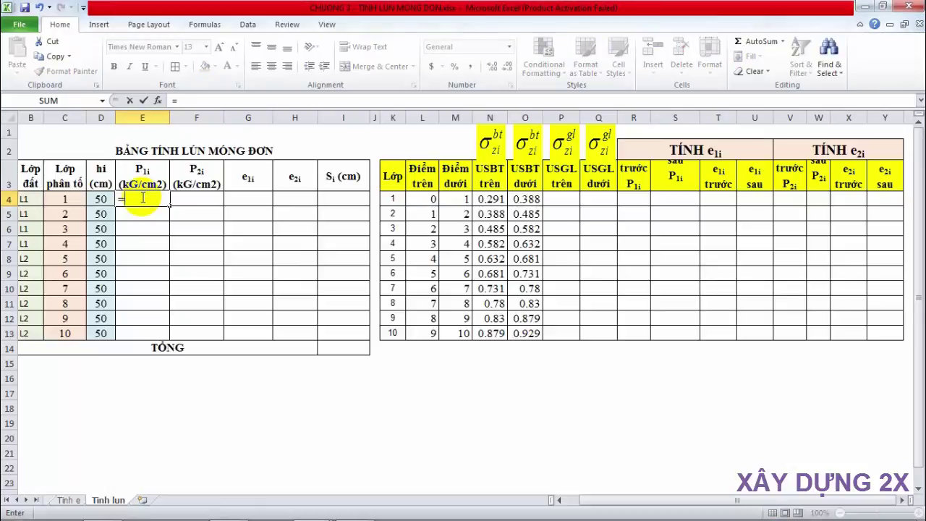
text(I)
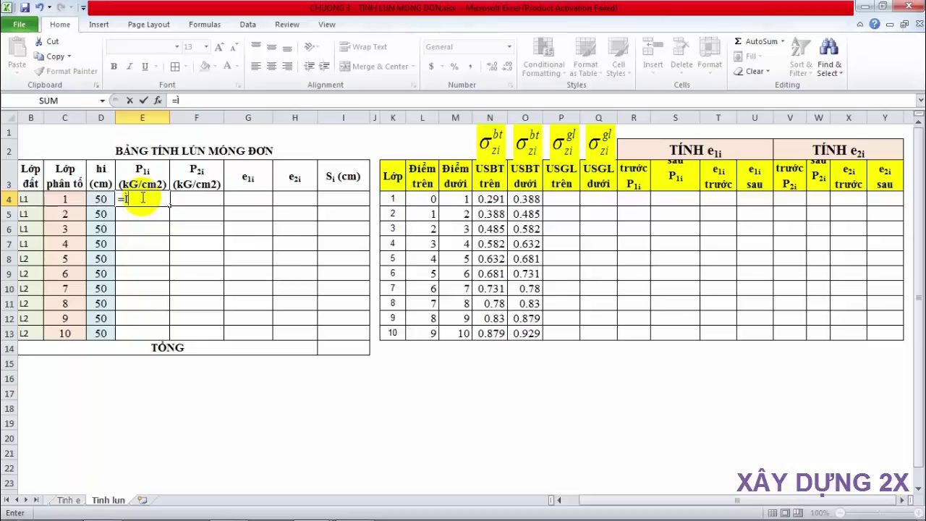
text(F)
key(Down)
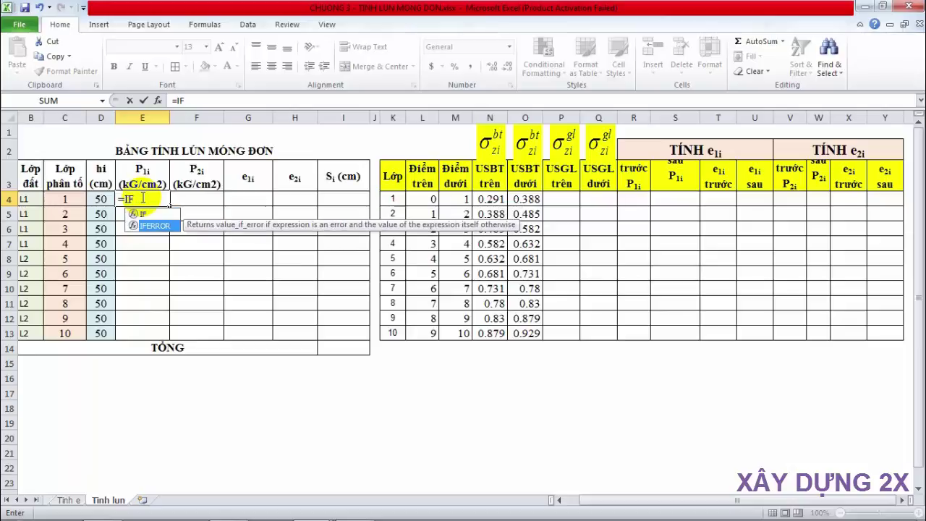
key(Tab)
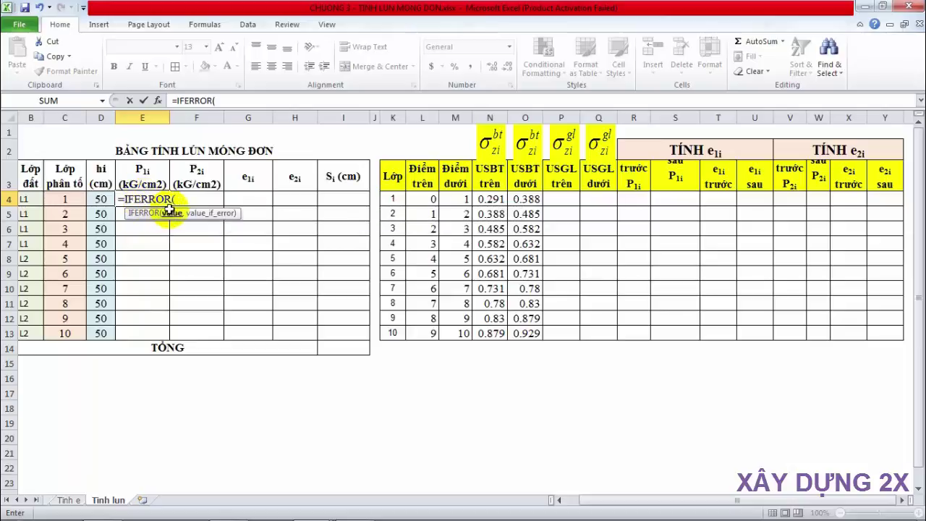
text(ROU)
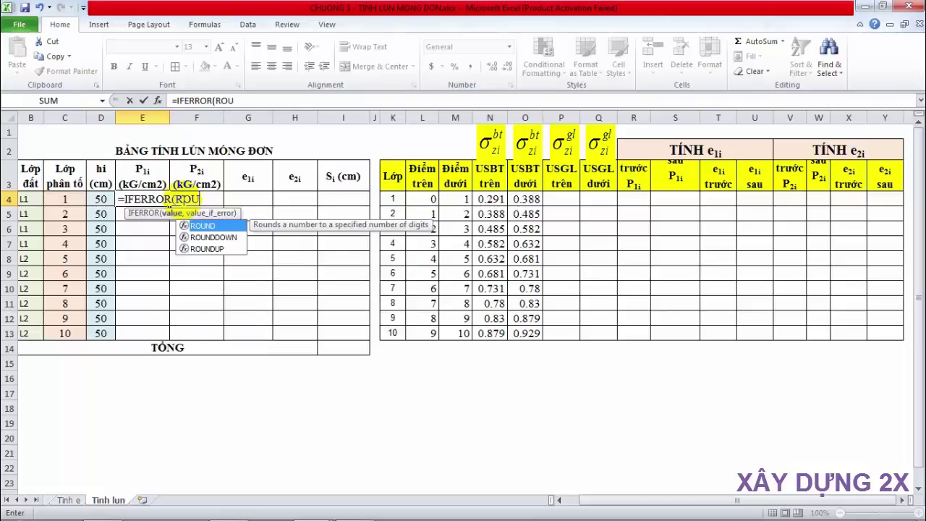
key(Tab)
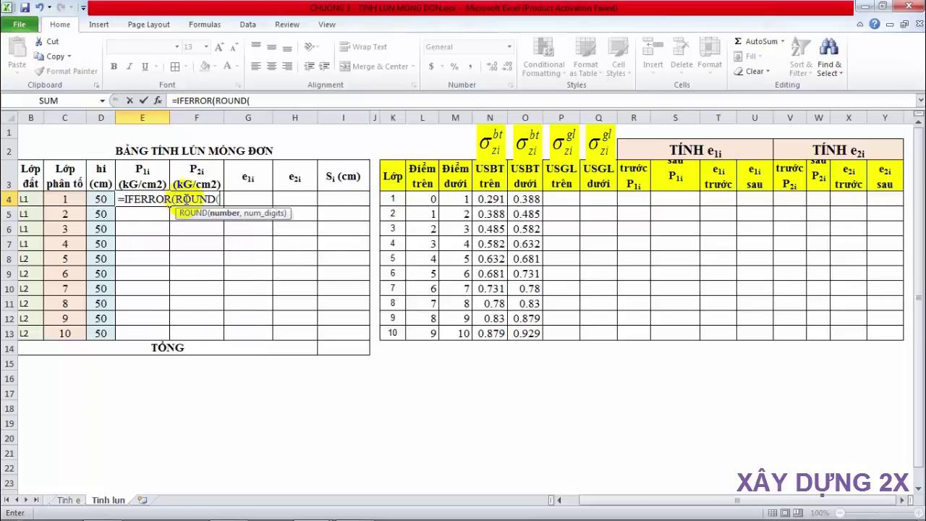
text(()
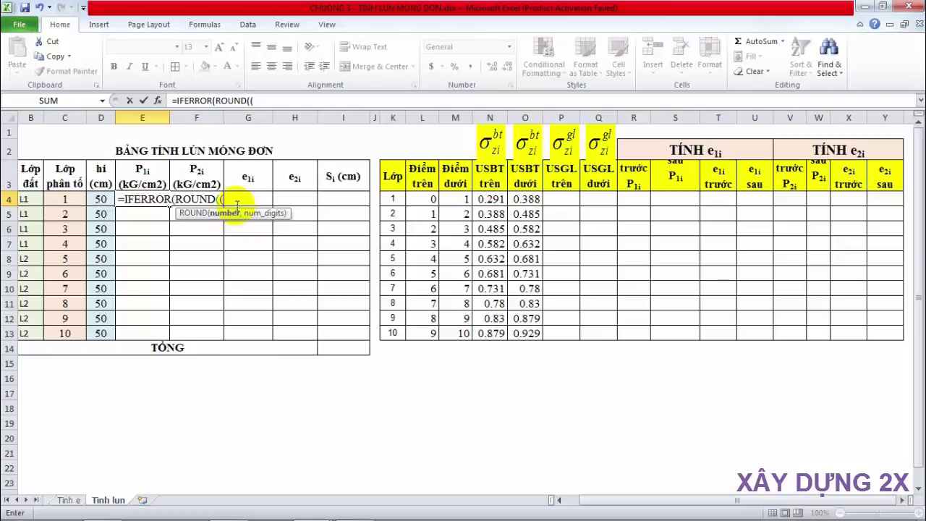
click(489, 198)
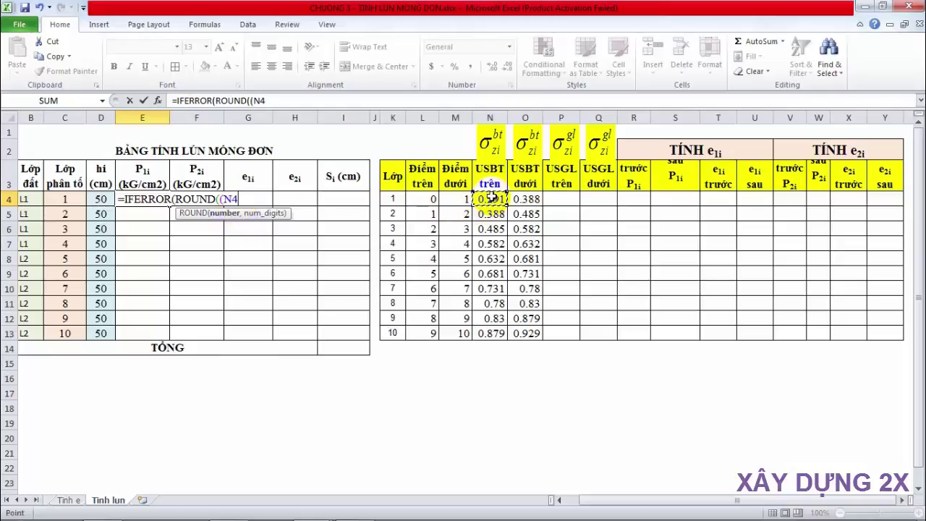
text(+)
click(522, 199)
text()/)
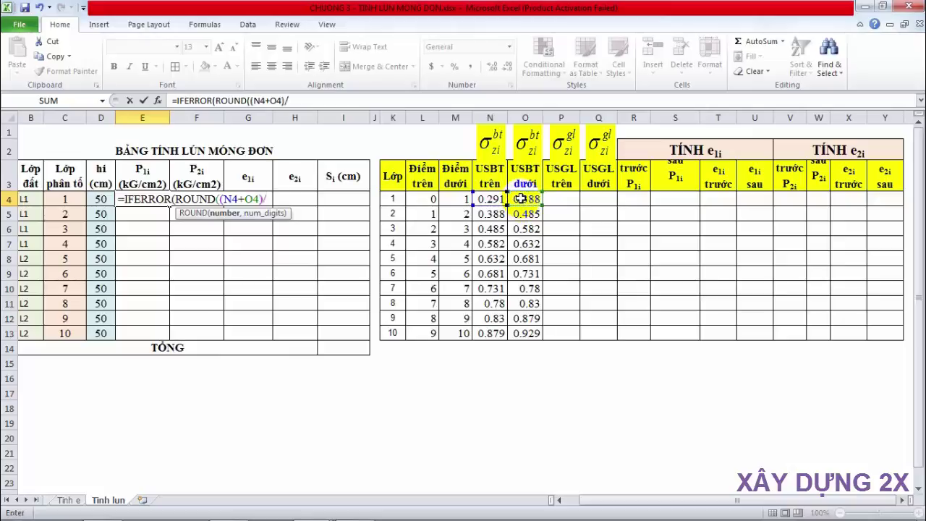
text(2,3,)
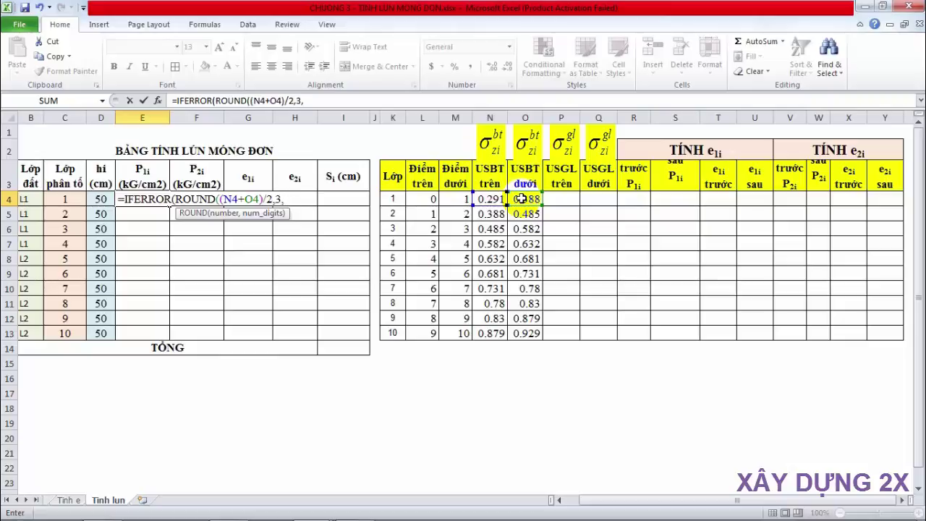
key(BackSpace)
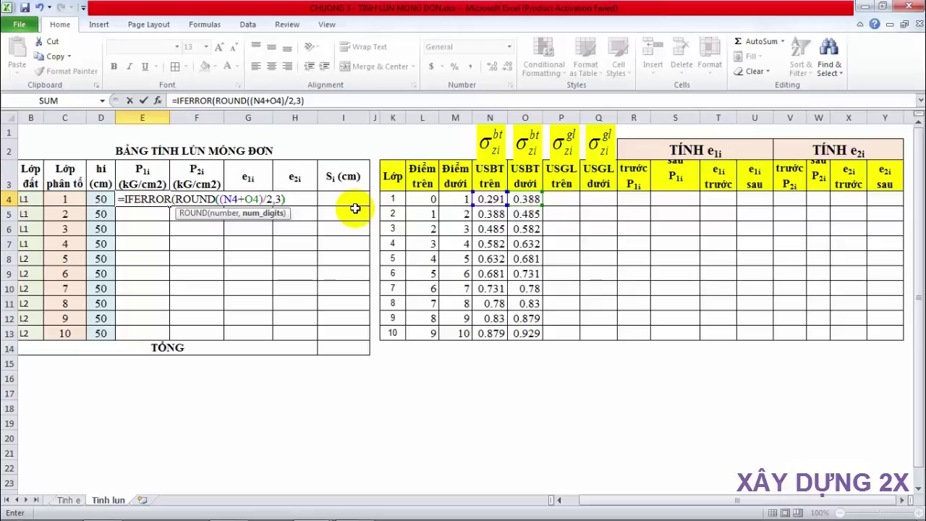
text(),)
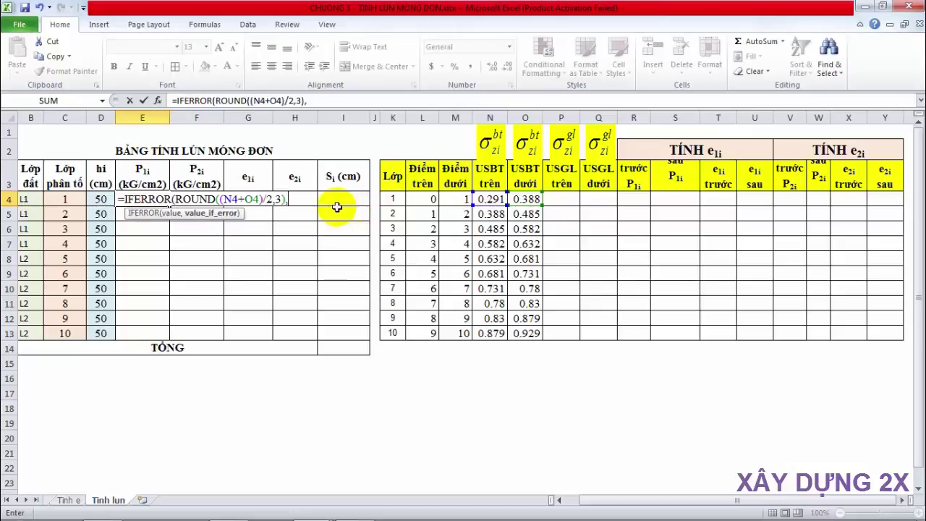
text("")
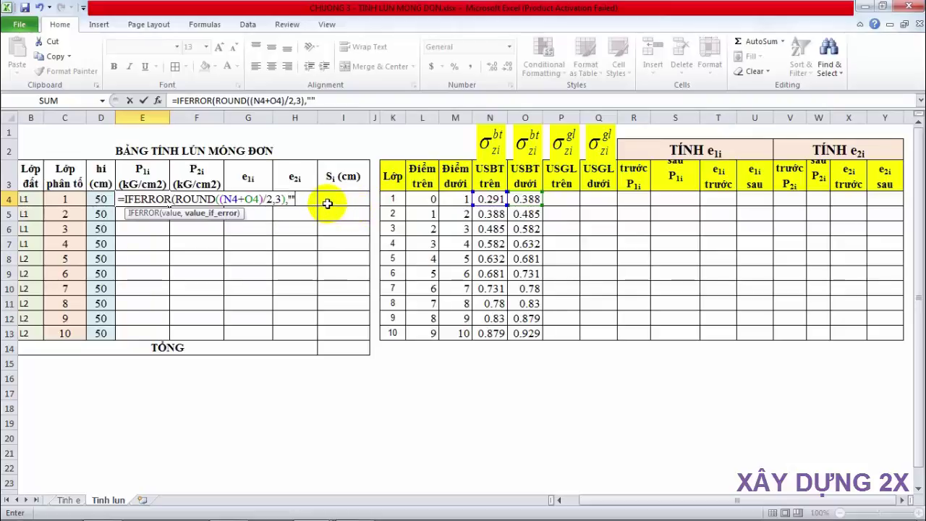
text())
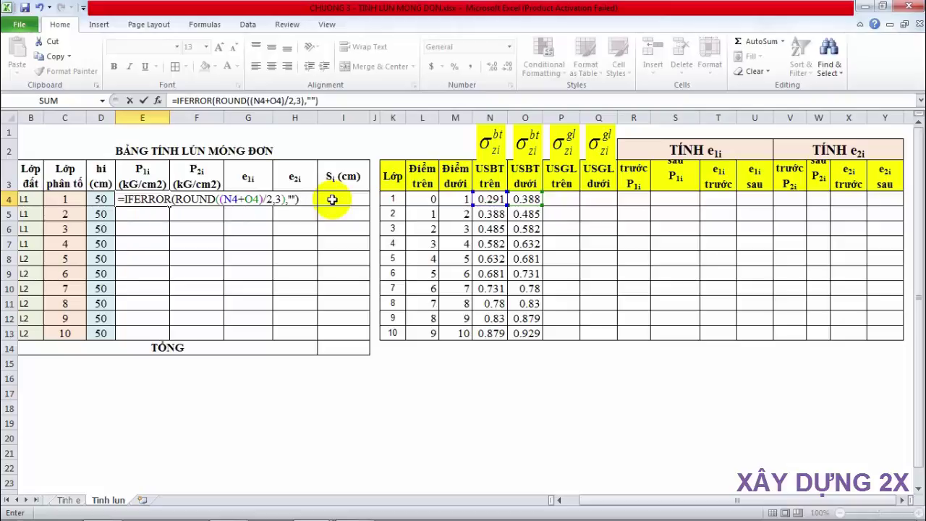
key(Return)
click(158, 203)
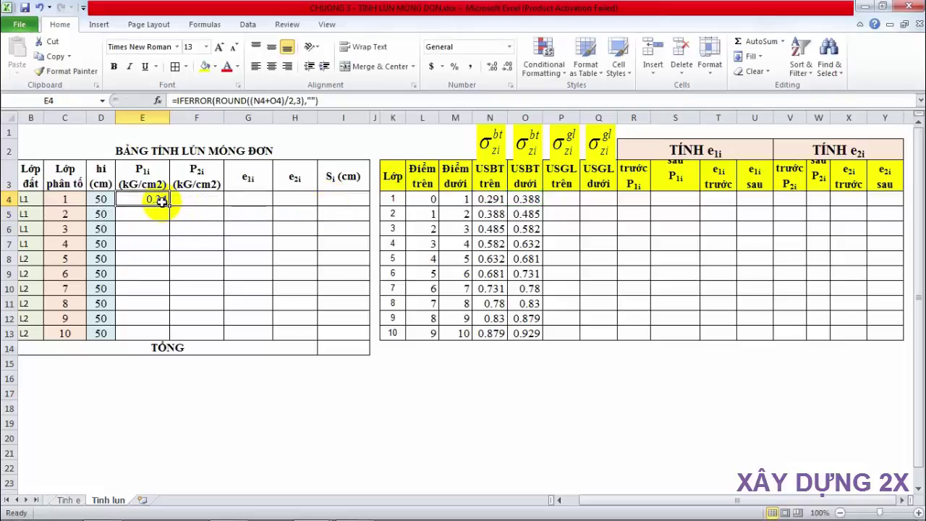
- Fill the P1i formula down to E13 and enter =VLOOKUP(L4,UNGSUAT,3,FALSE) in P4
drag(168, 206, 161, 335)
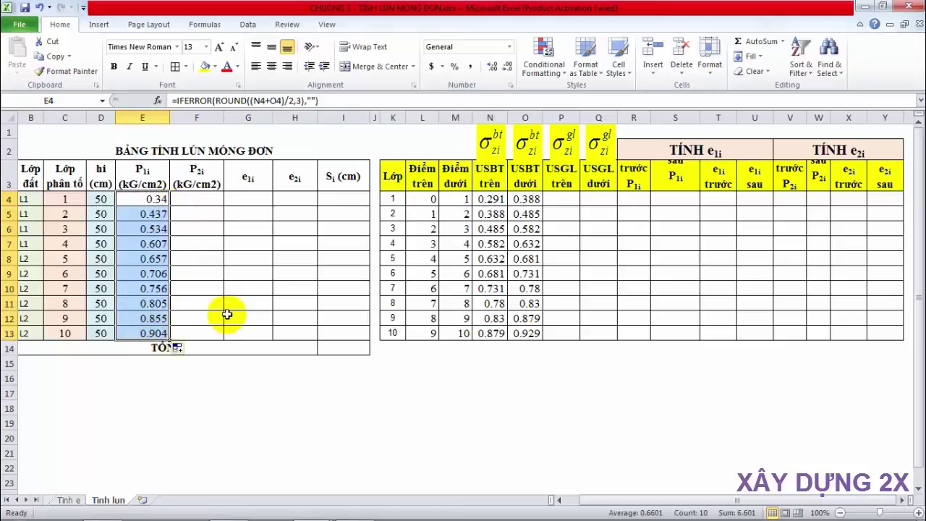
click(564, 200)
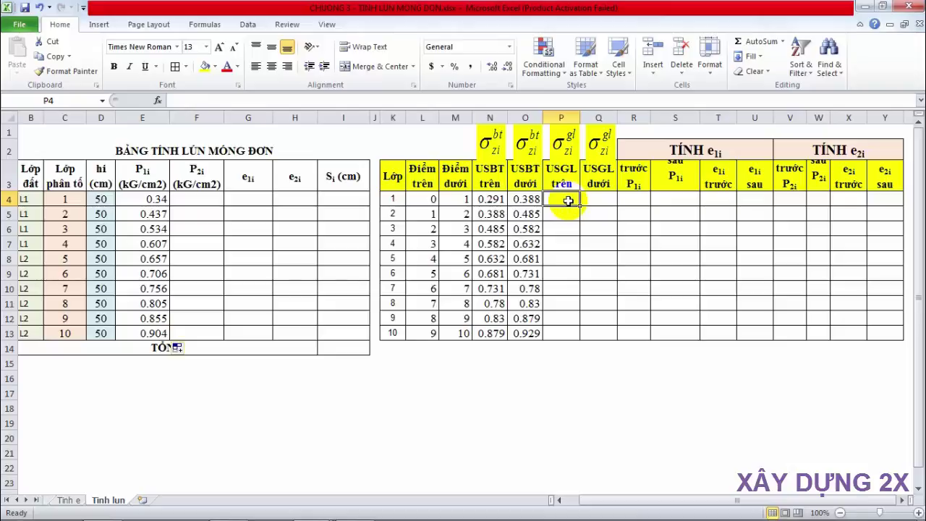
text(=VL)
key(Tab)
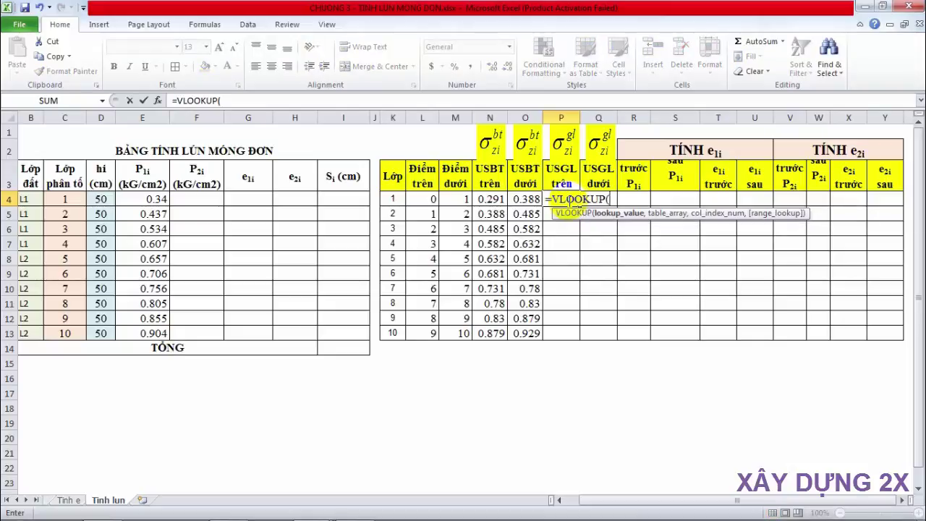
click(438, 199)
click(439, 198)
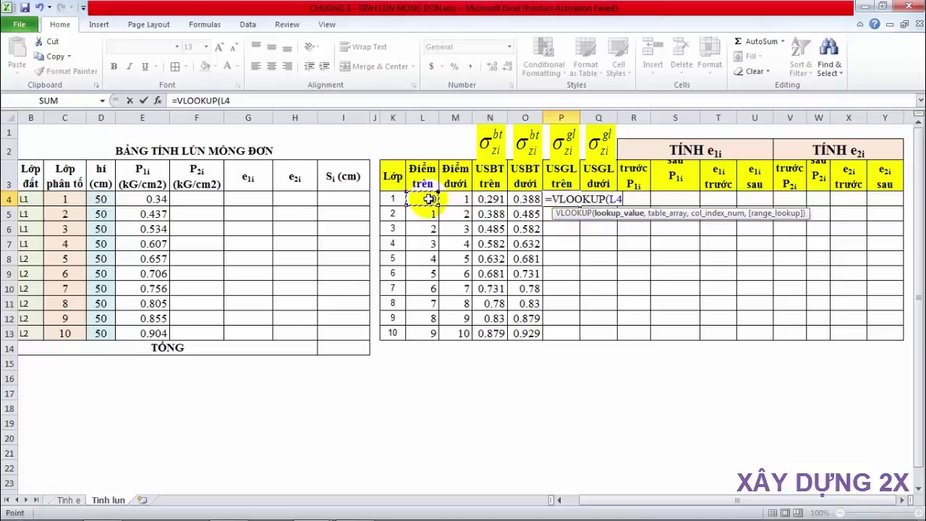
text(,)
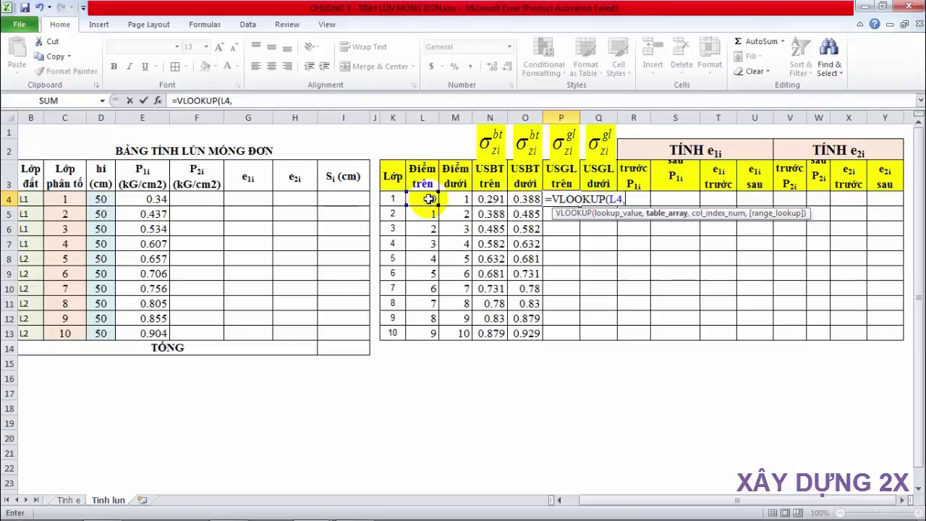
text(U)
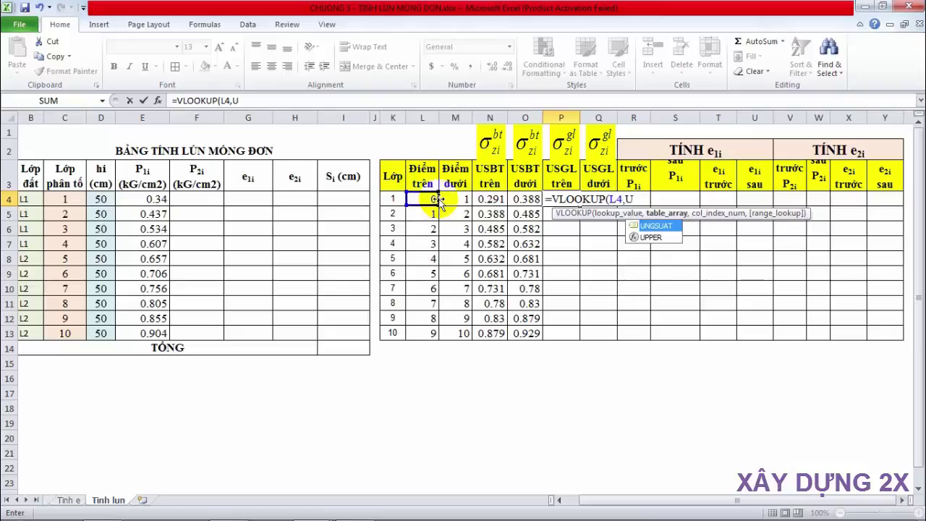
key(Tab)
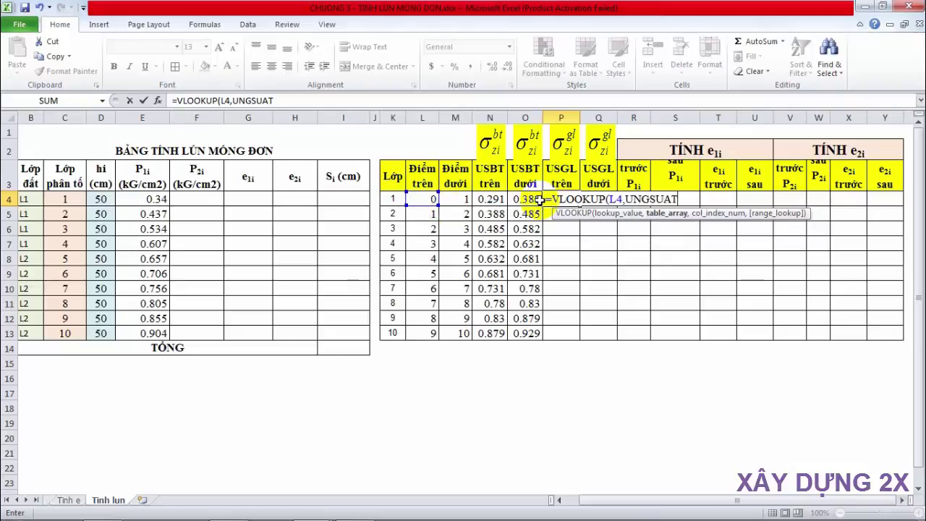
text(,)
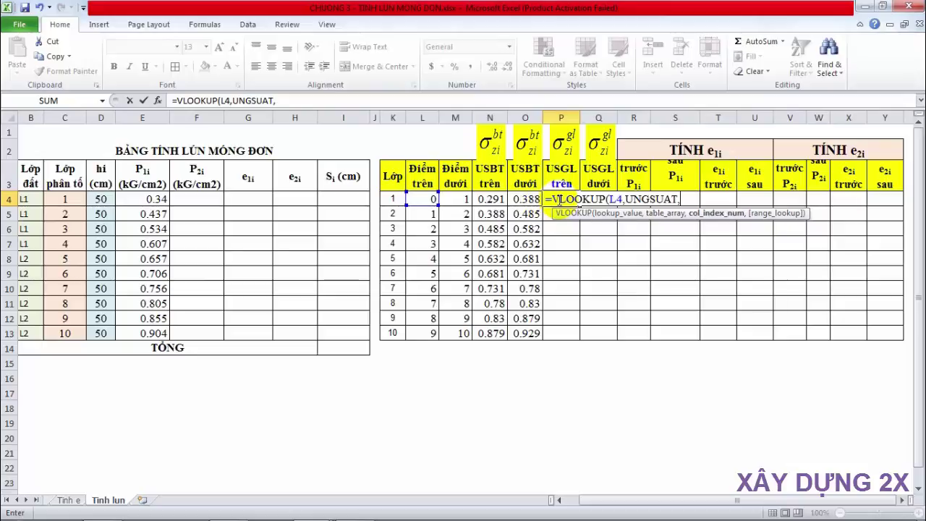
text(3)
text(,)
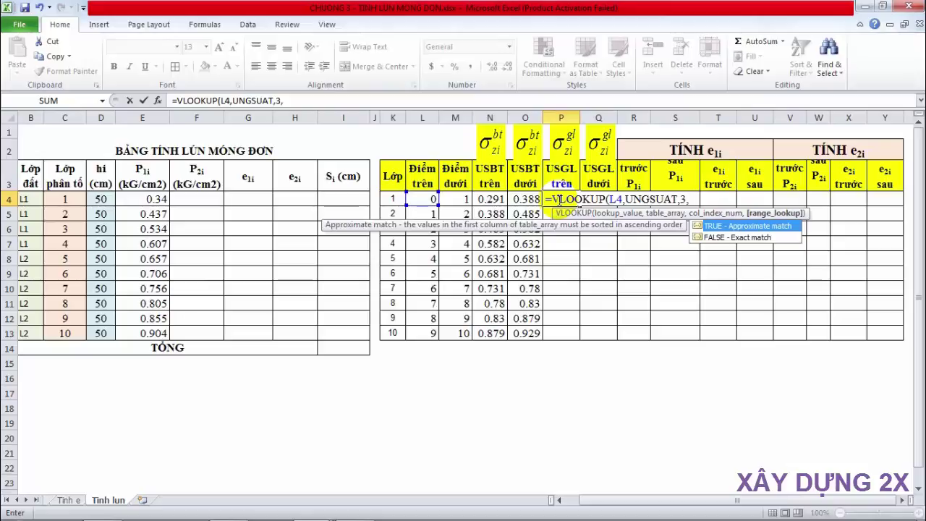
key(Down)
key(Tab)
text())
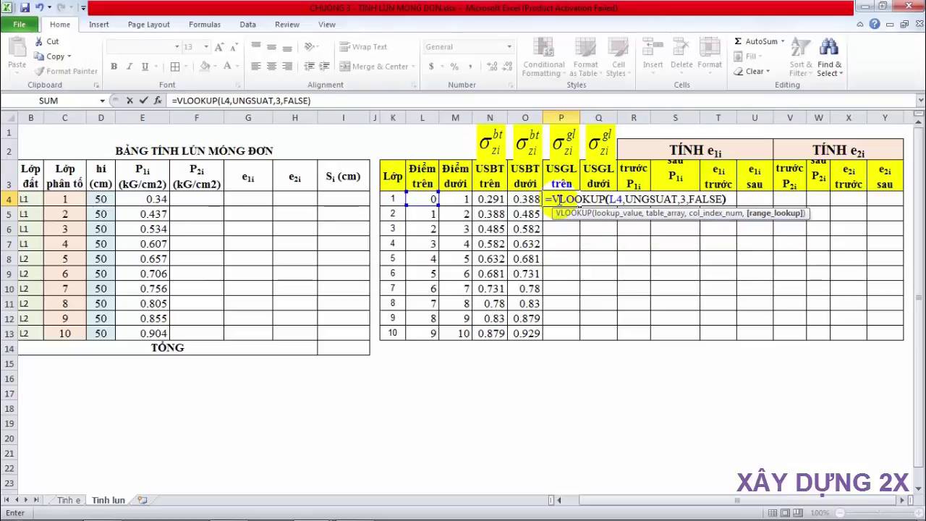
key(Return)
- Copy the P4 lookup formula down through P13
click(565, 198)
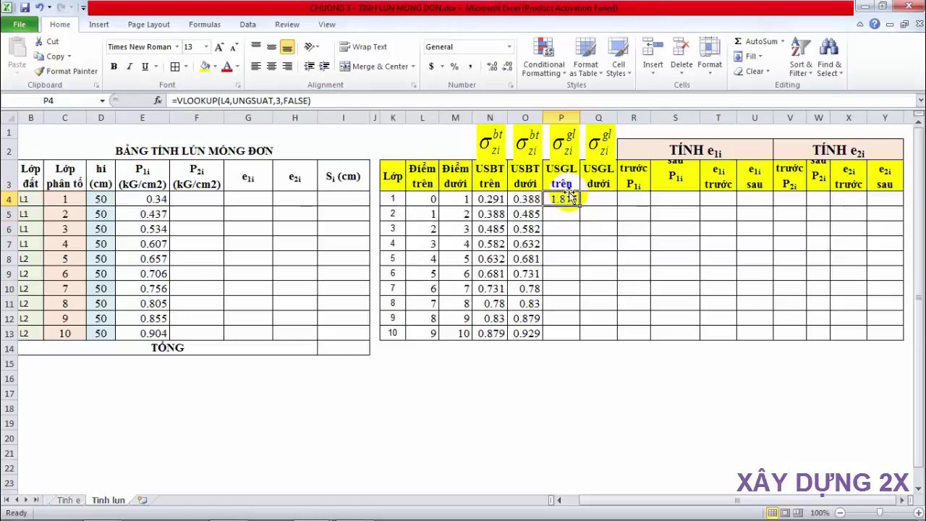
drag(577, 205, 582, 340)
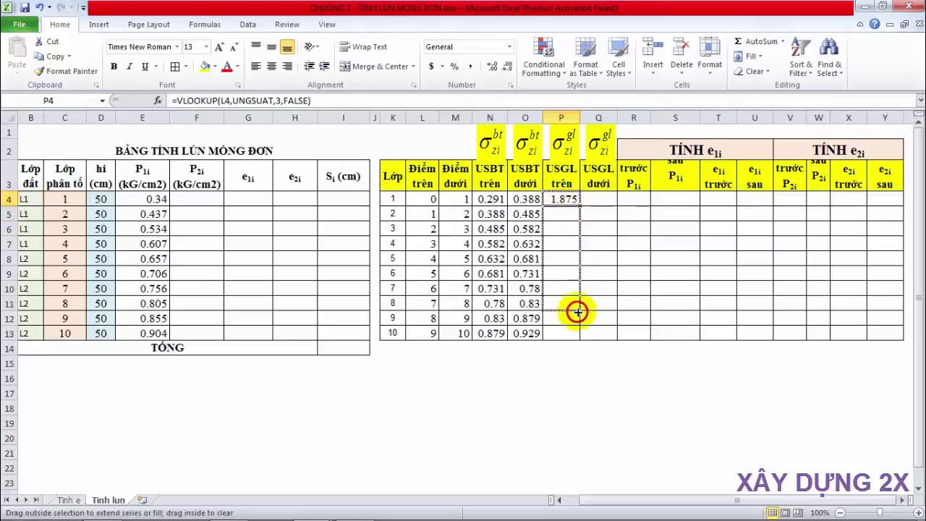
click(596, 202)
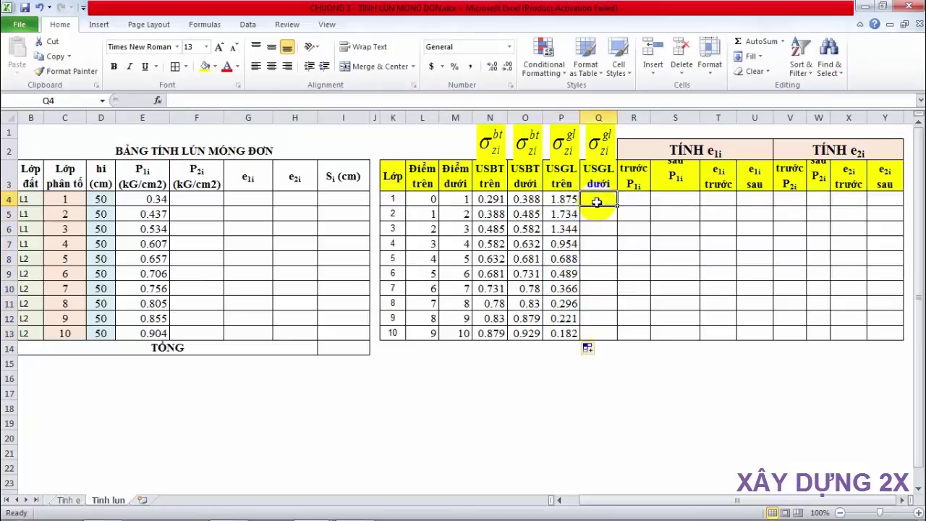
- Enter =VLOOKUP(M4,UNGSUAT,3,FALSE) in Q4 and fill it down to Q13
text(=VVL)
key(BackSpace)
key(BackSpace)
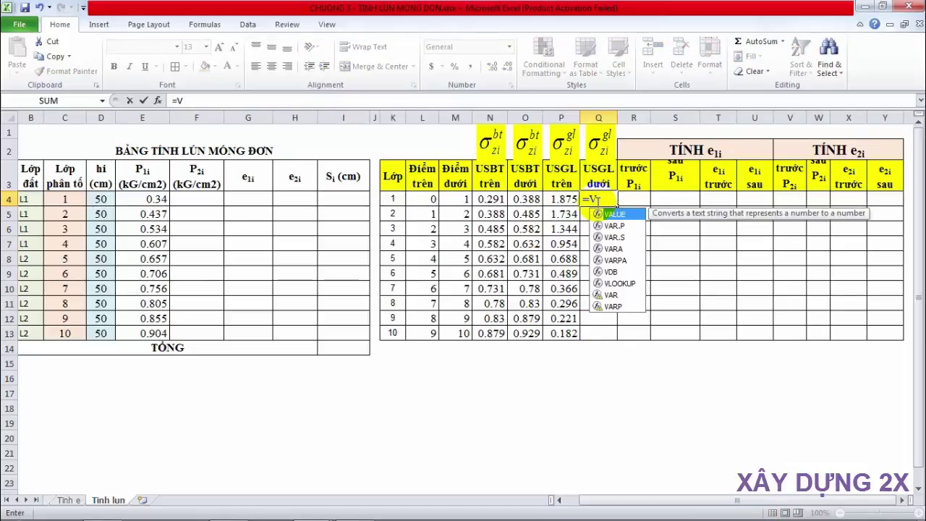
text(L)
key(Tab)
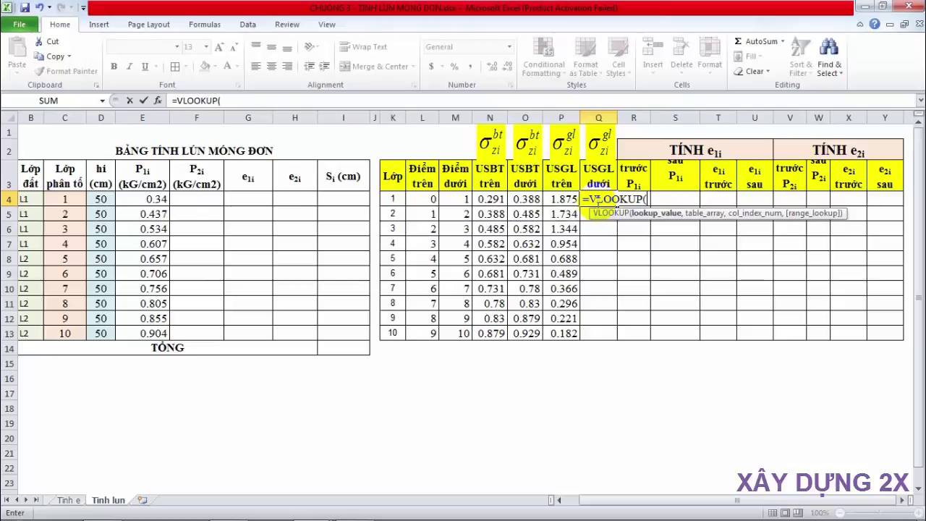
click(457, 199)
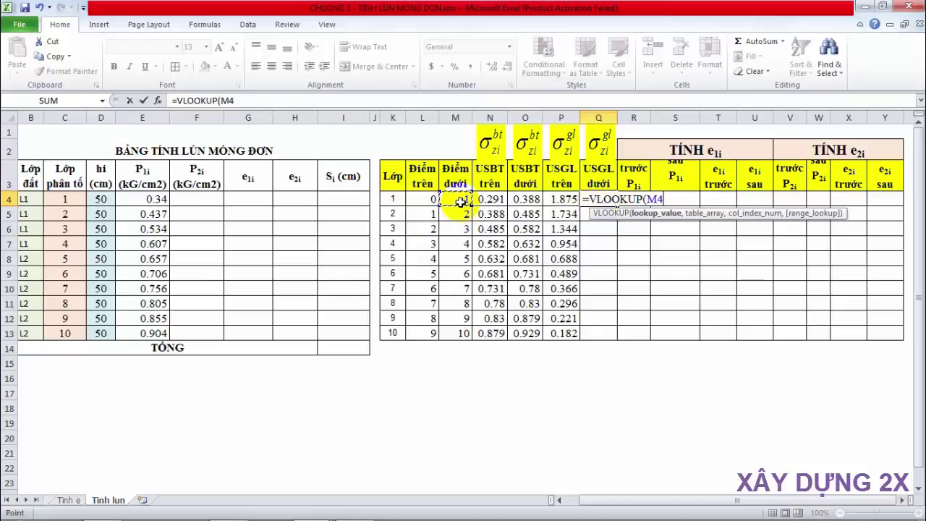
text(,UNG)
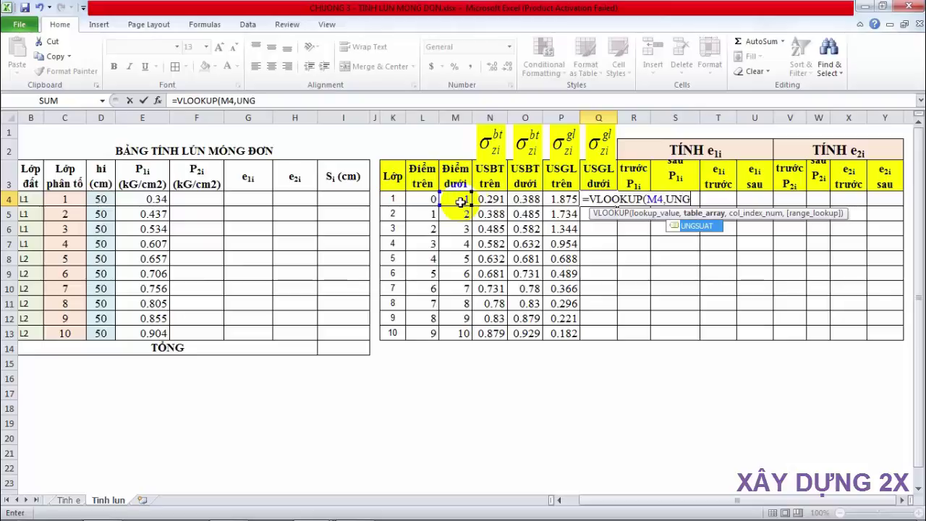
text(SUAT,)
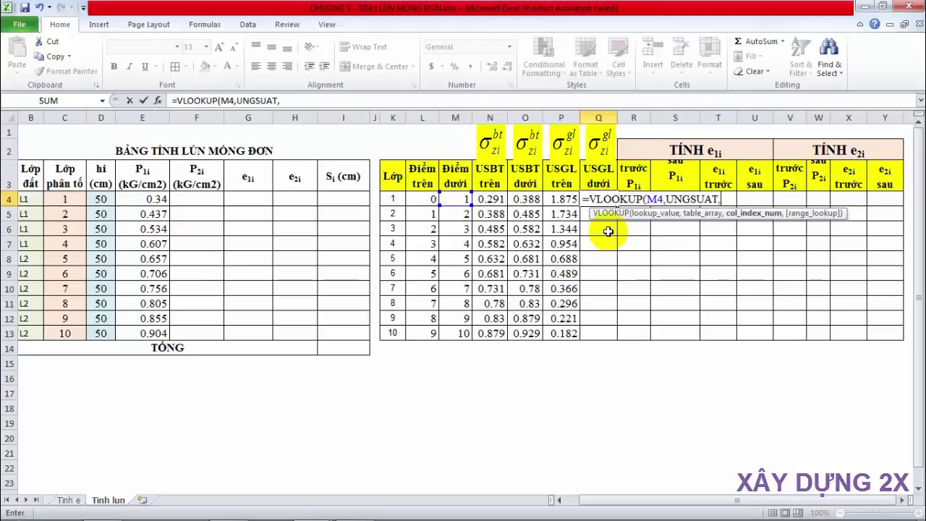
text(3,)
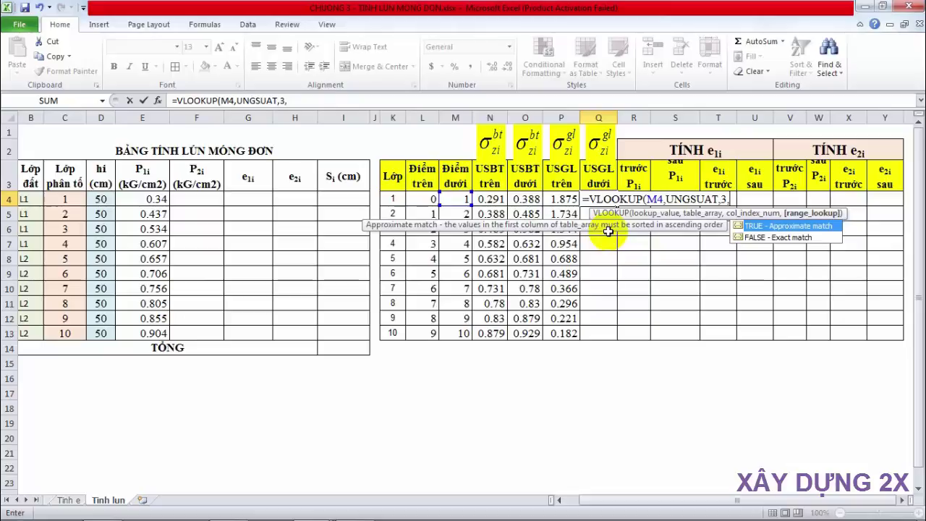
key(Down)
key(Tab)
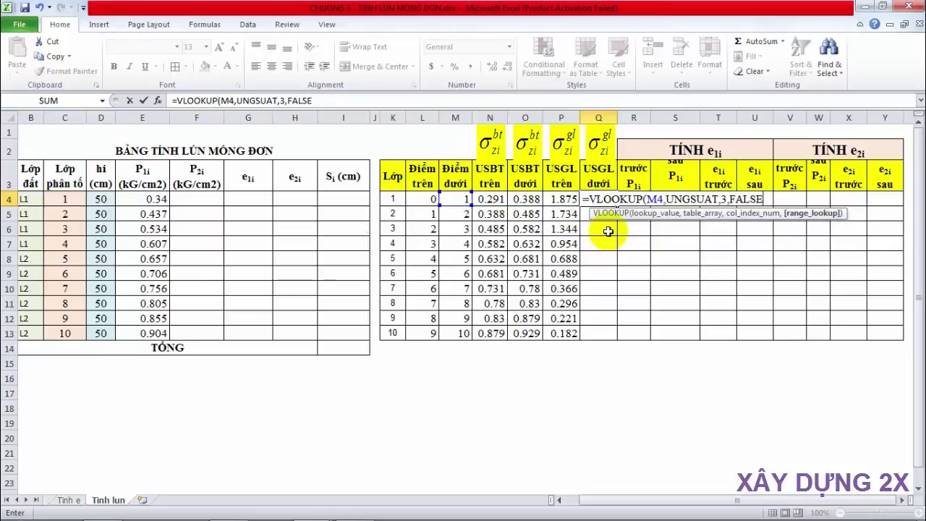
key(Return)
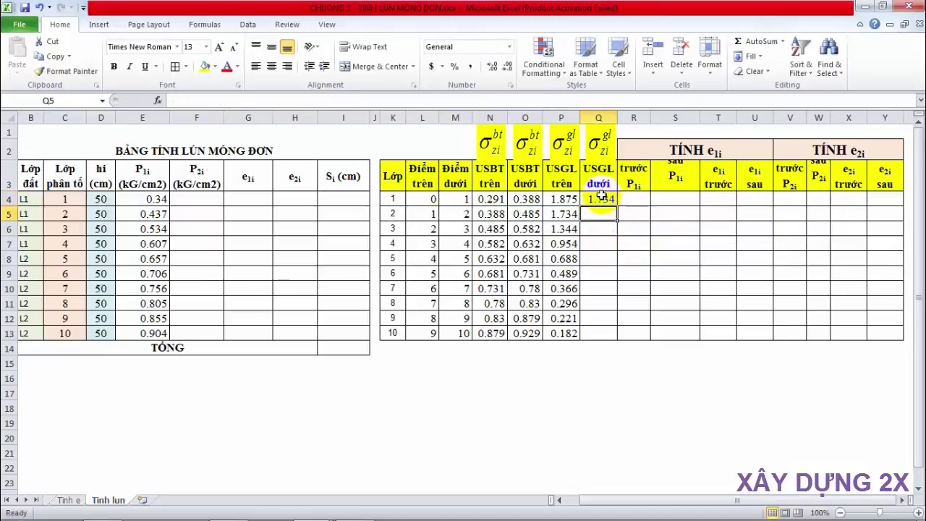
click(601, 195)
drag(616, 206, 624, 339)
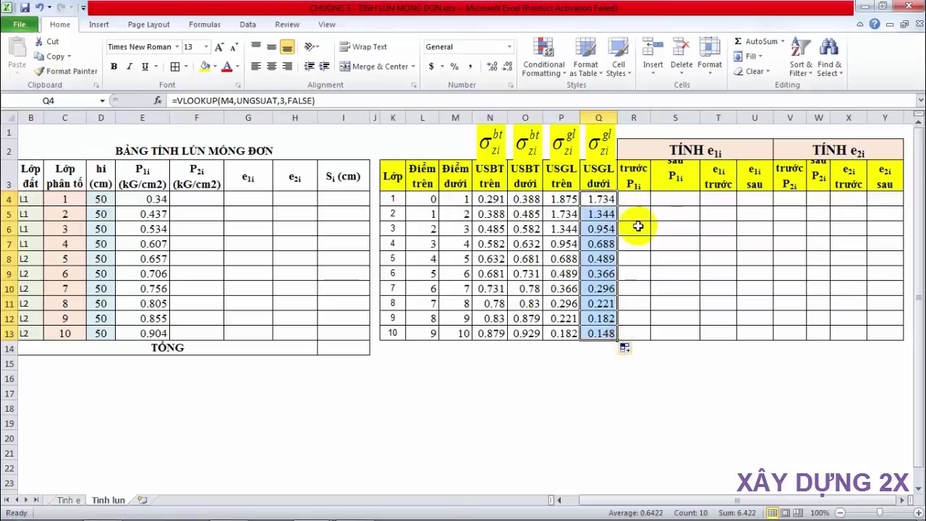
- Begin F4's P2i formula with IFERROR wrapping ROUND
click(197, 201)
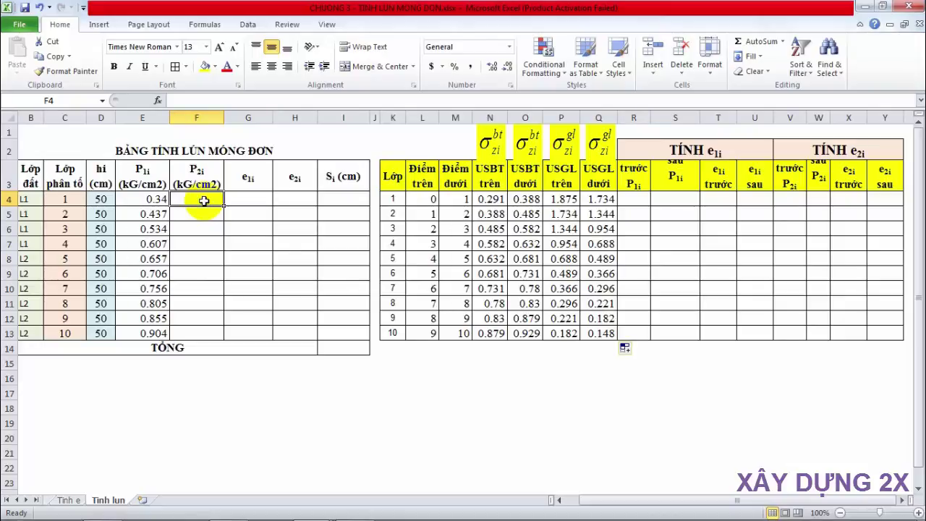
text(-)
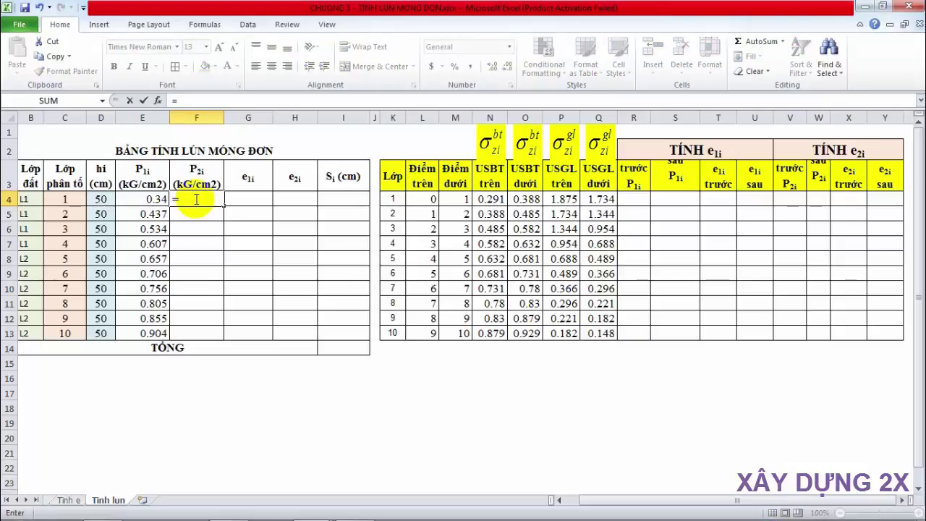
key(BackSpace)
text(=IF)
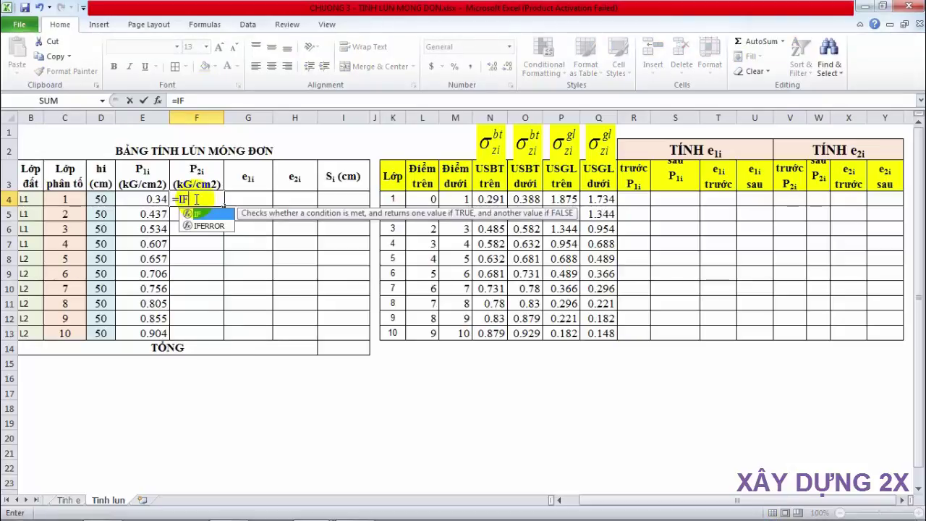
key(Down)
key(Tab)
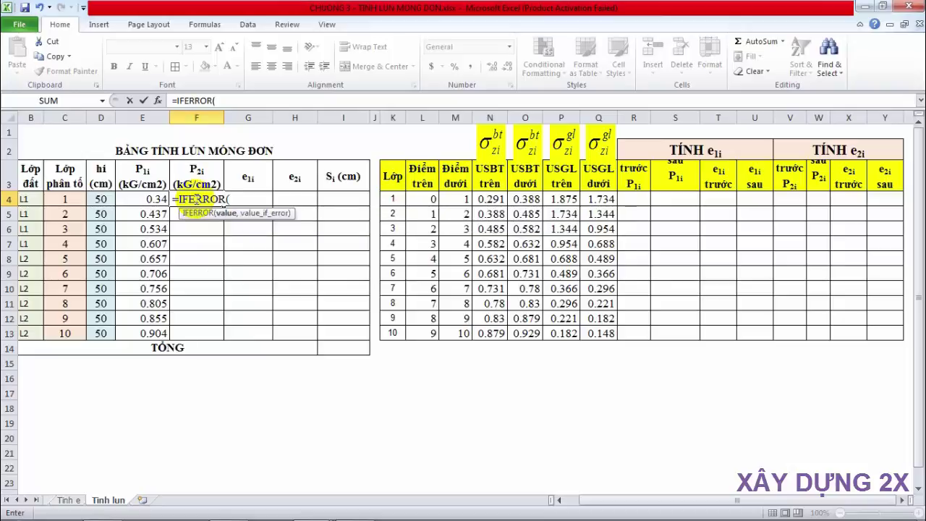
text(RO)
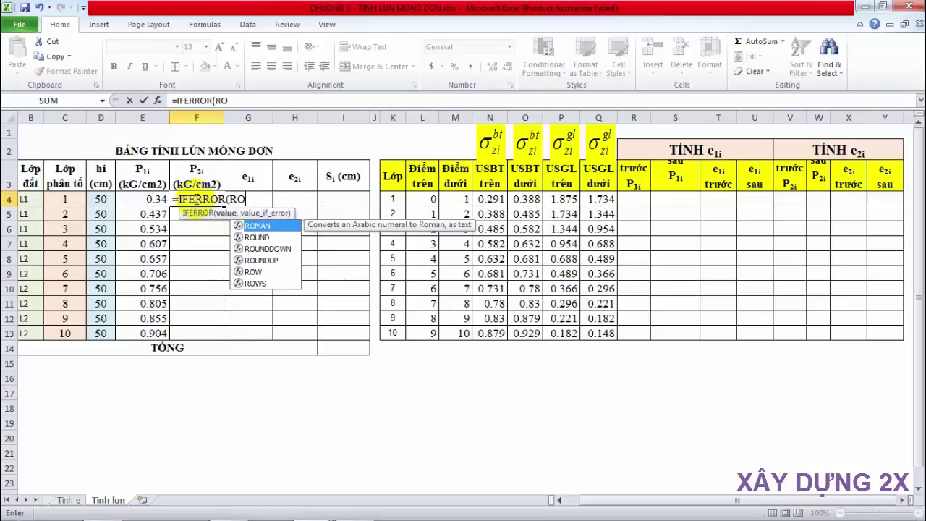
key(Down)
key(Tab)
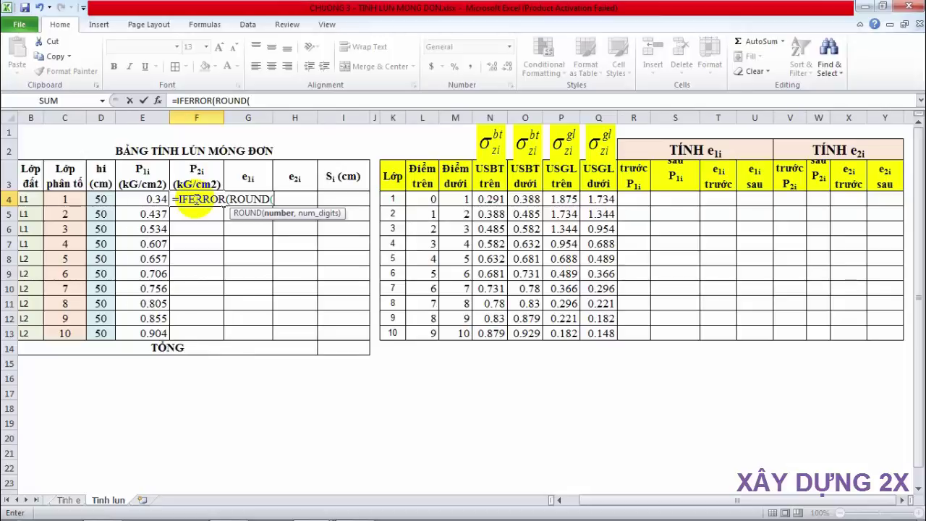
- Complete F4 as E4+(P4+Q4)/2 rounded to 3 decimals, blank on error, filled to F13
click(149, 202)
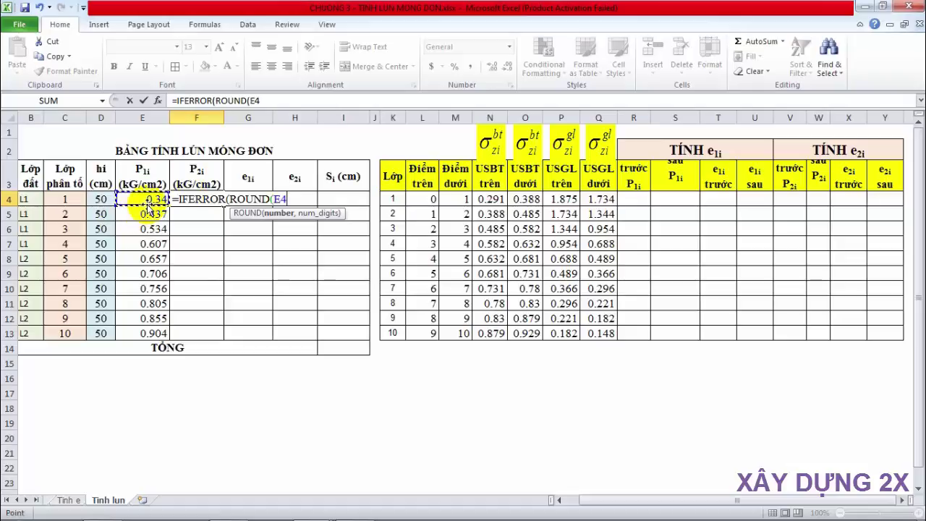
text(+)
text(()
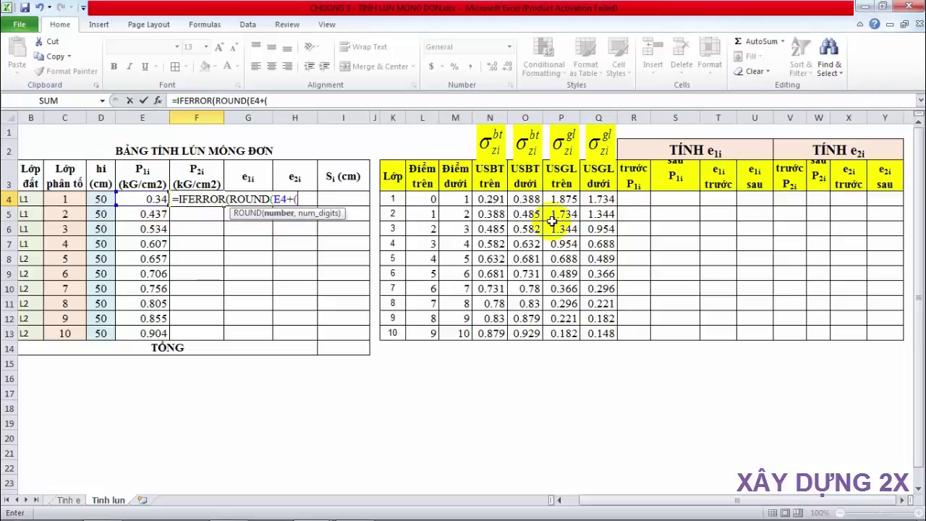
click(564, 201)
text(+)
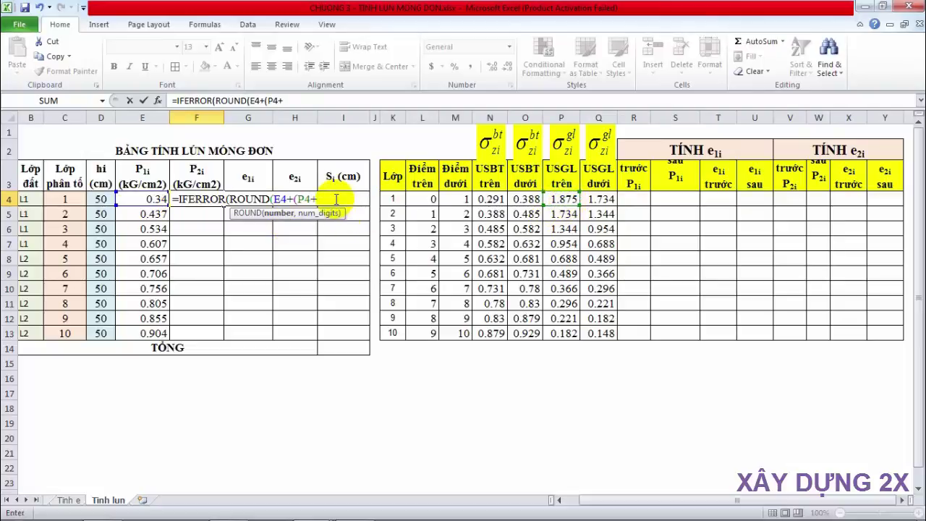
click(597, 201)
text(/)
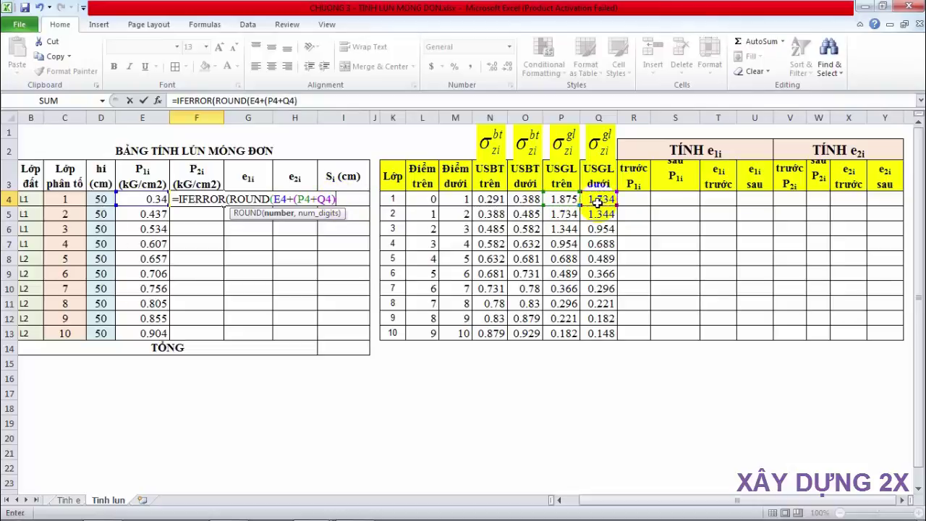
text(,3),)
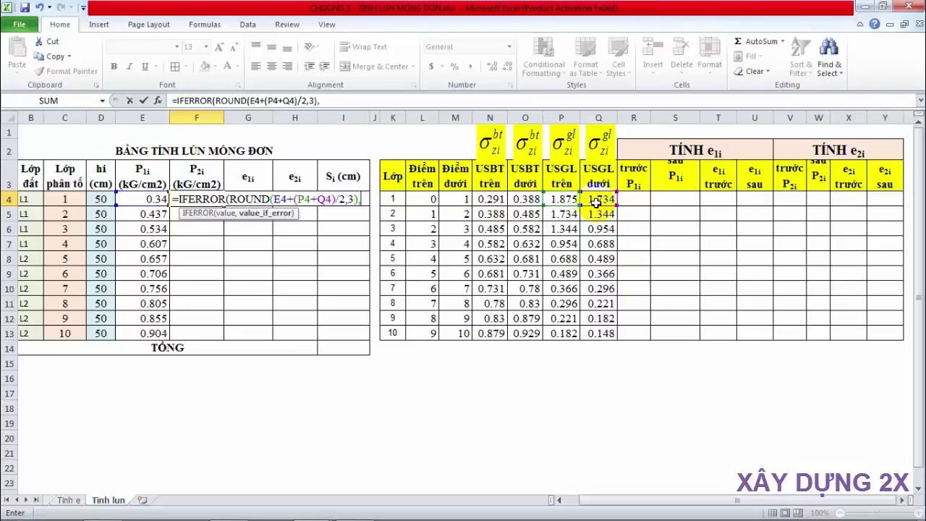
text("")
text())
key(Return)
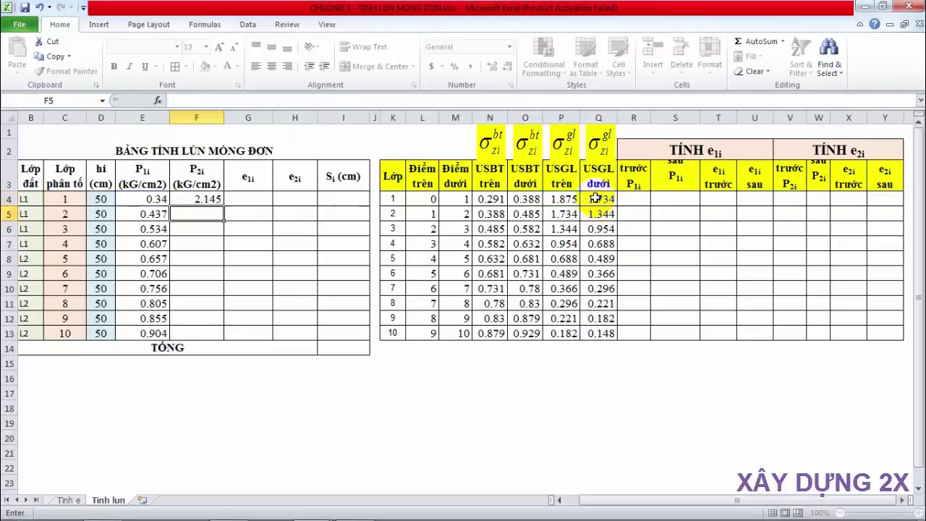
click(206, 200)
drag(223, 206, 217, 334)
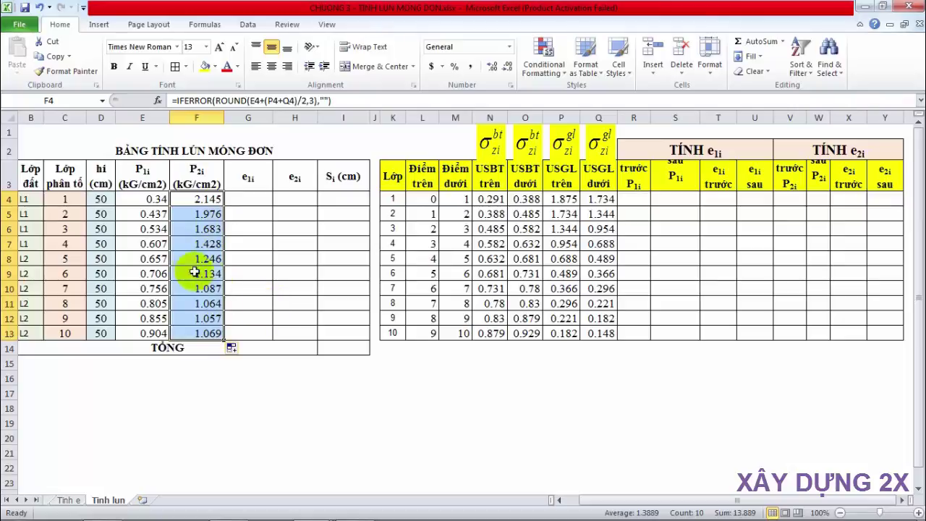
click(637, 201)
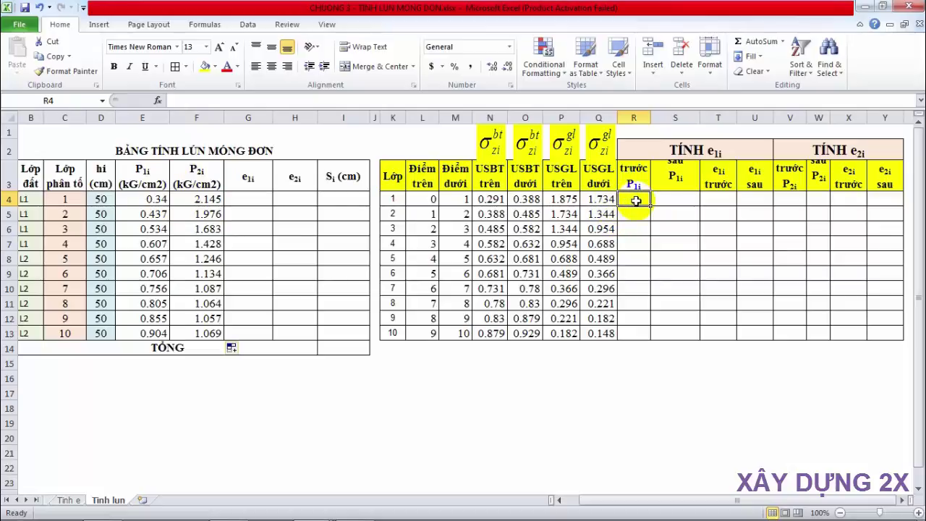
- Enter =ROUNDDOWN(E4,0) in R4 and fill it down through R13
text(=)
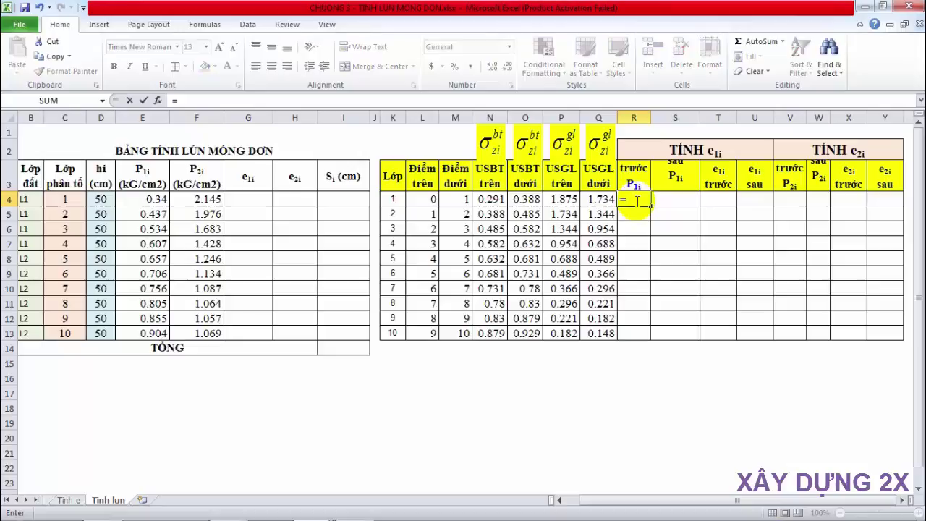
text(R)
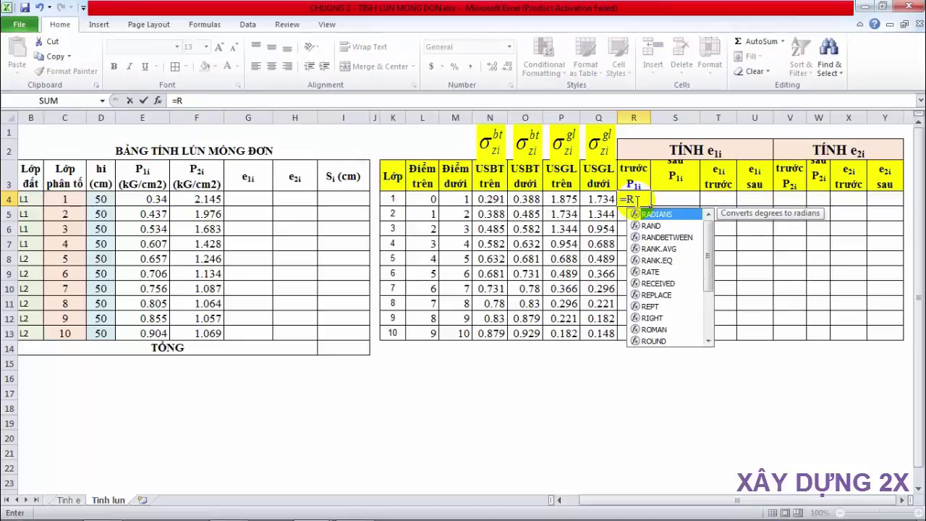
text(O)
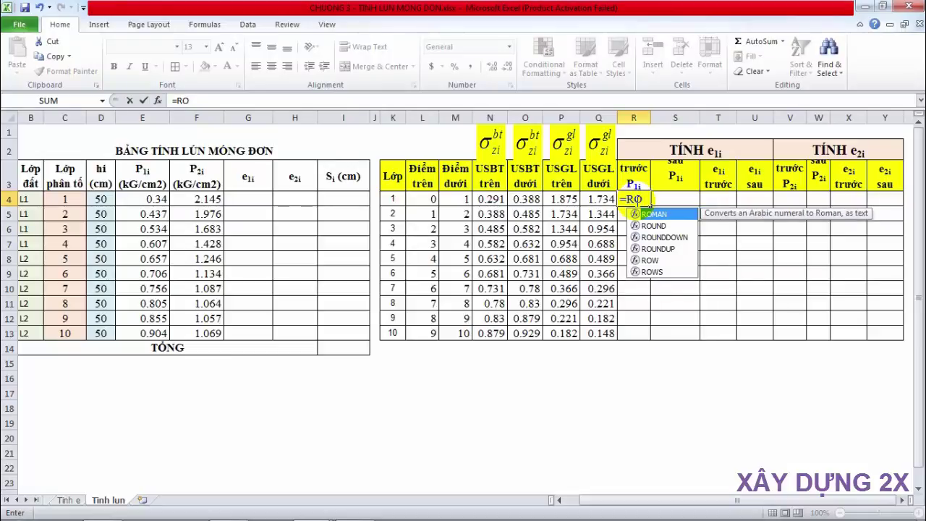
key(Down)
key(Down)
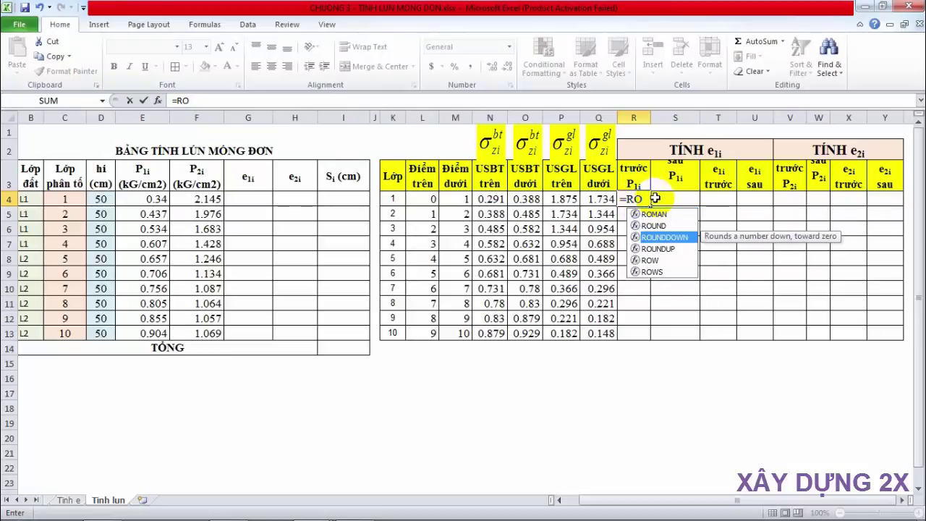
key(Tab)
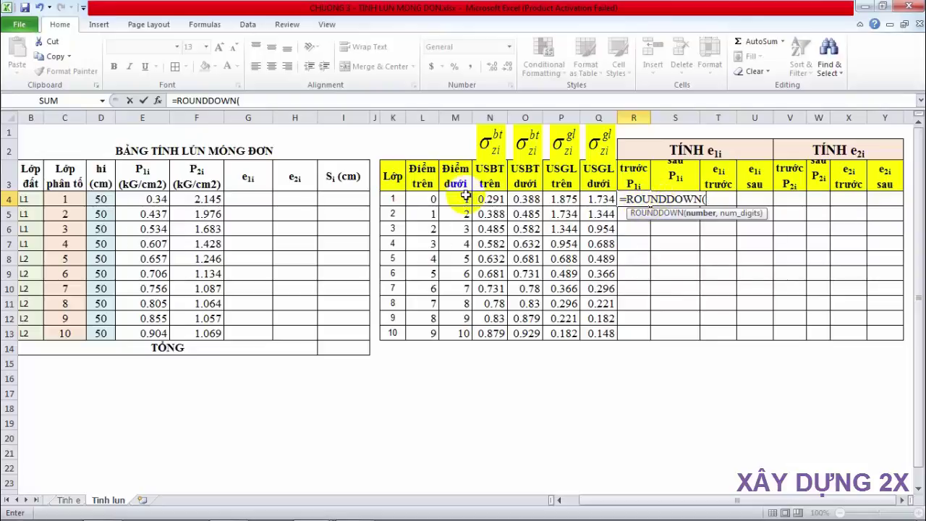
click(150, 201)
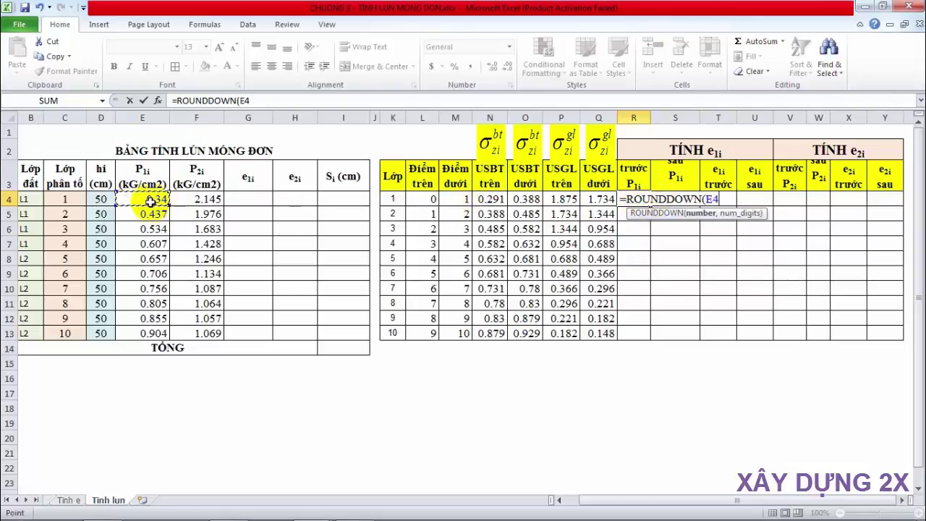
text(,)
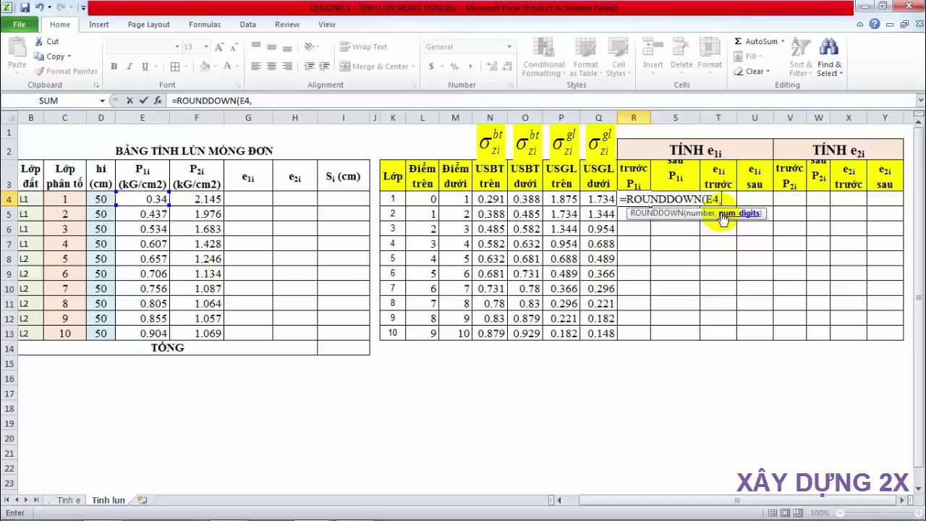
text(0)
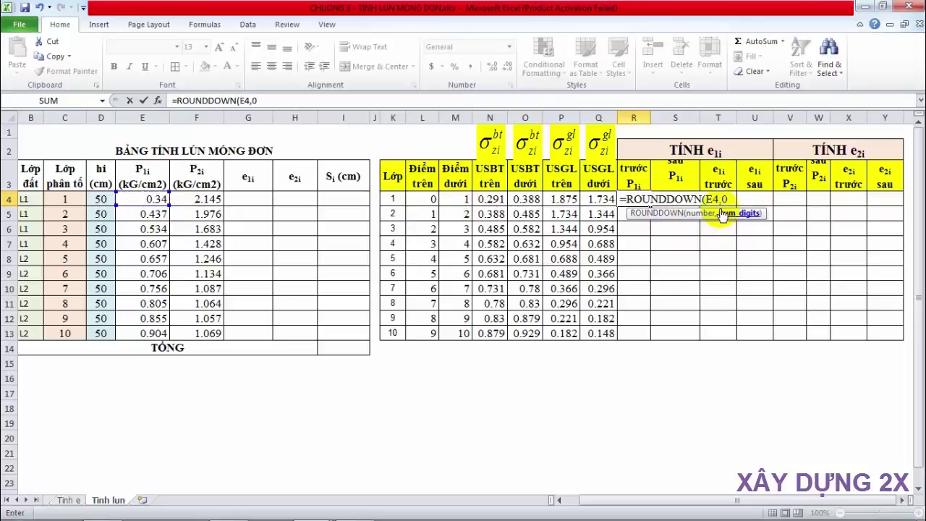
text())
key(Return)
click(643, 201)
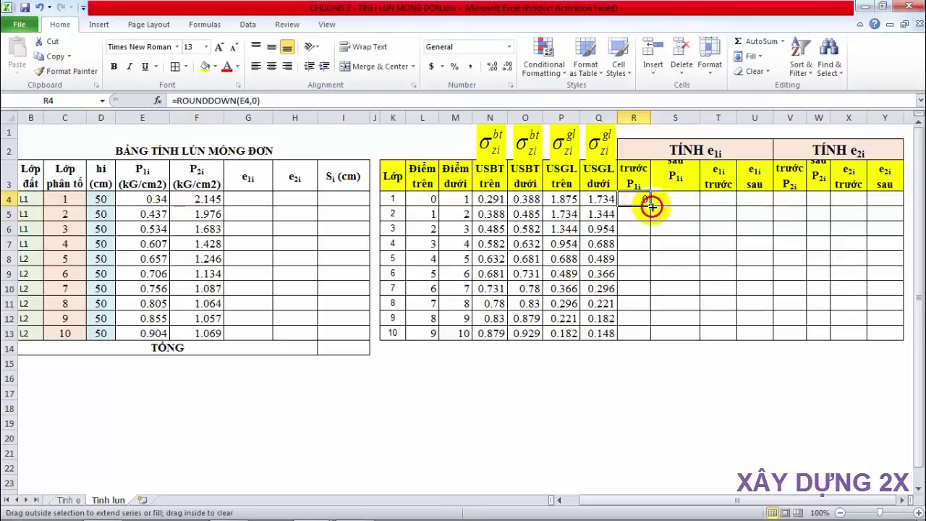
drag(651, 206, 647, 335)
click(674, 201)
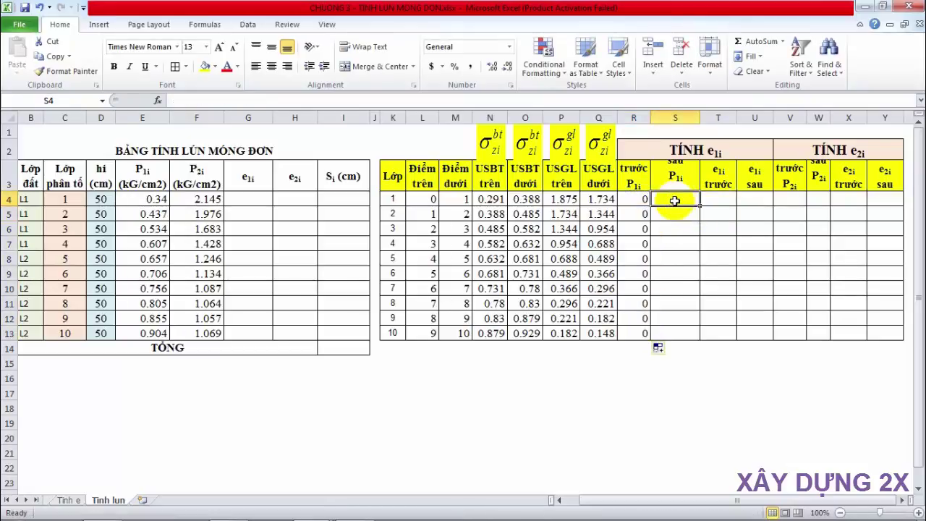
- Start a rounding formula in S4, reopening the cell after an accidental premature commit
text(=)
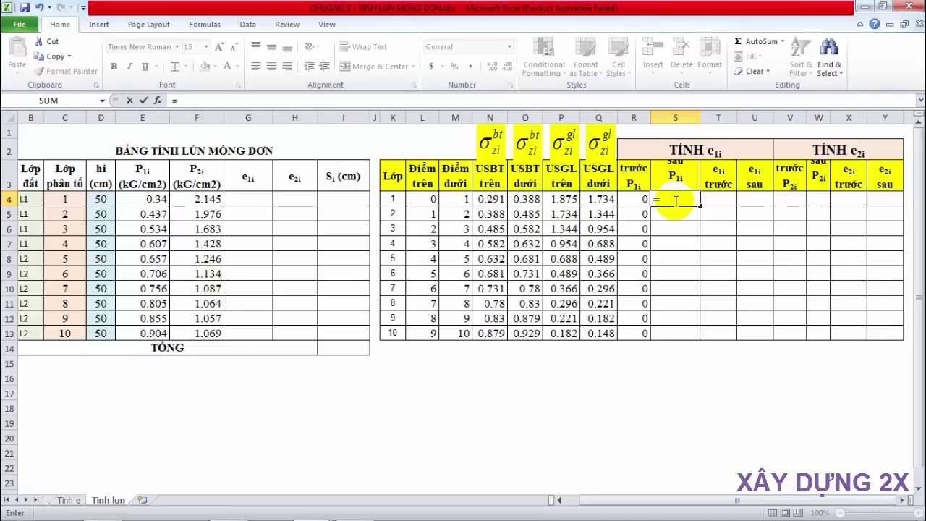
text(RO)
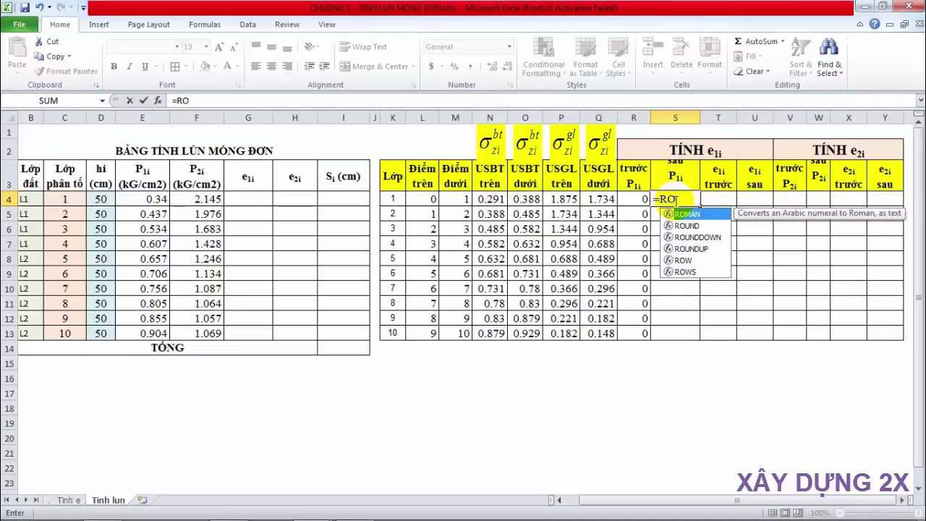
key(Down)
key(Down)
key(Down)
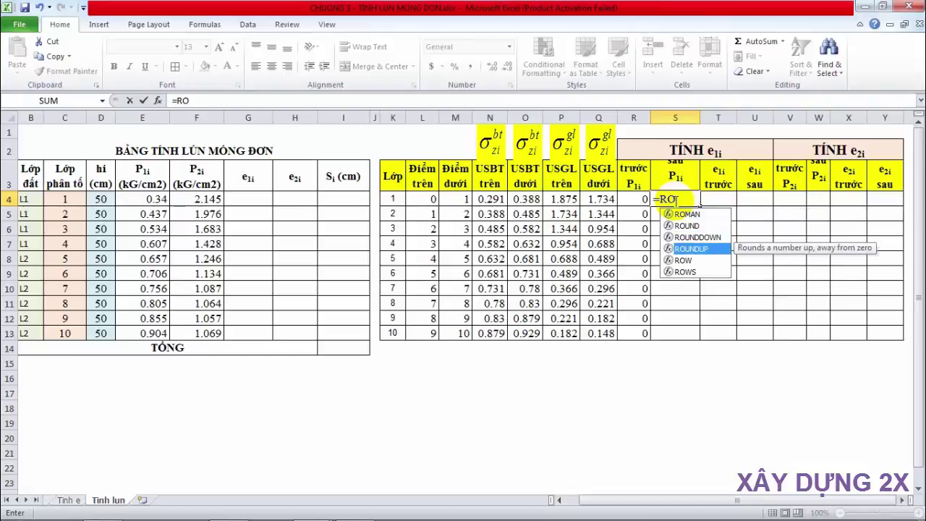
key(Return)
double_click(674, 200)
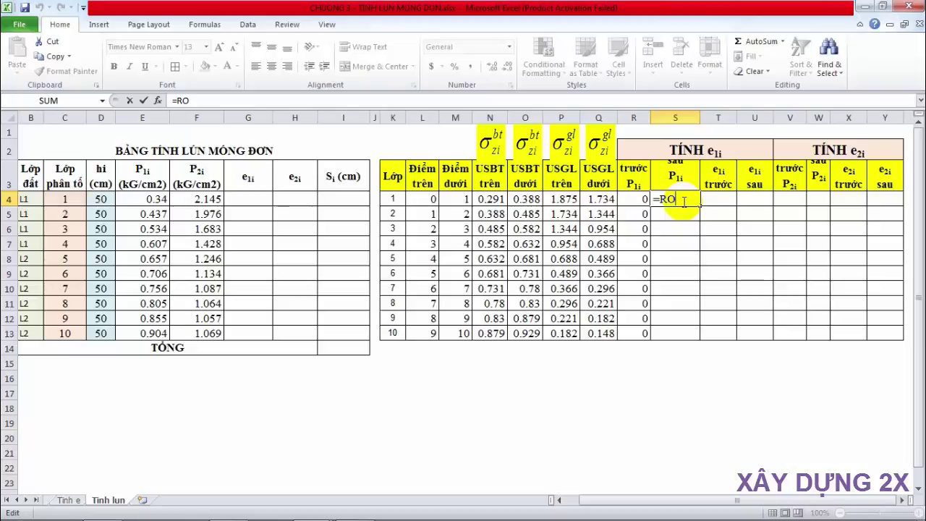
text(U)
click(684, 201)
click(684, 202)
key(BackSpace)
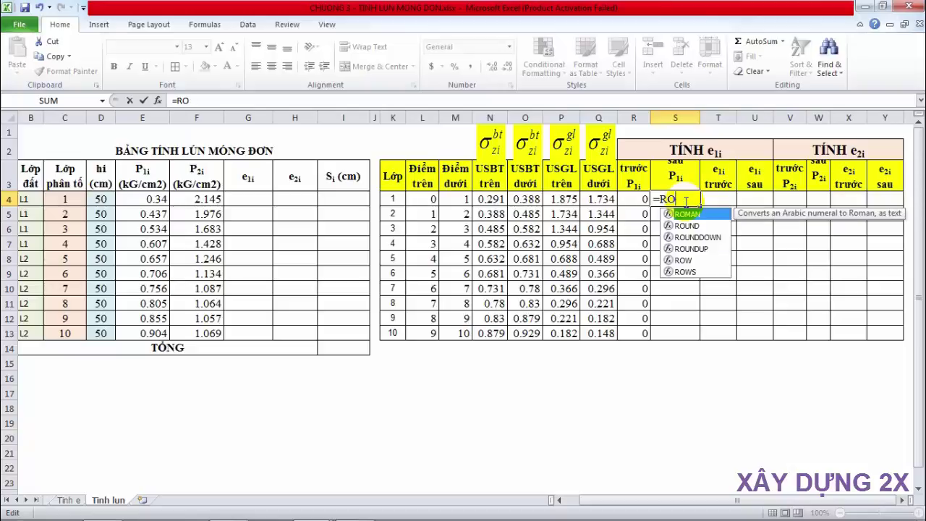
- Complete =ROUNDUP(E4,0) in S4 and compare it with R4's ROUNDDOWN formula
key(Down)
key(Down)
key(Down)
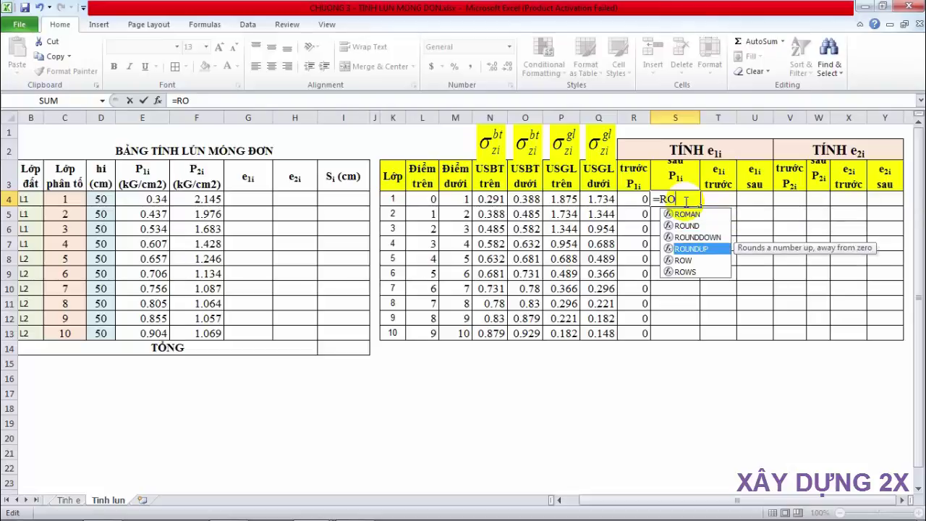
key(Tab)
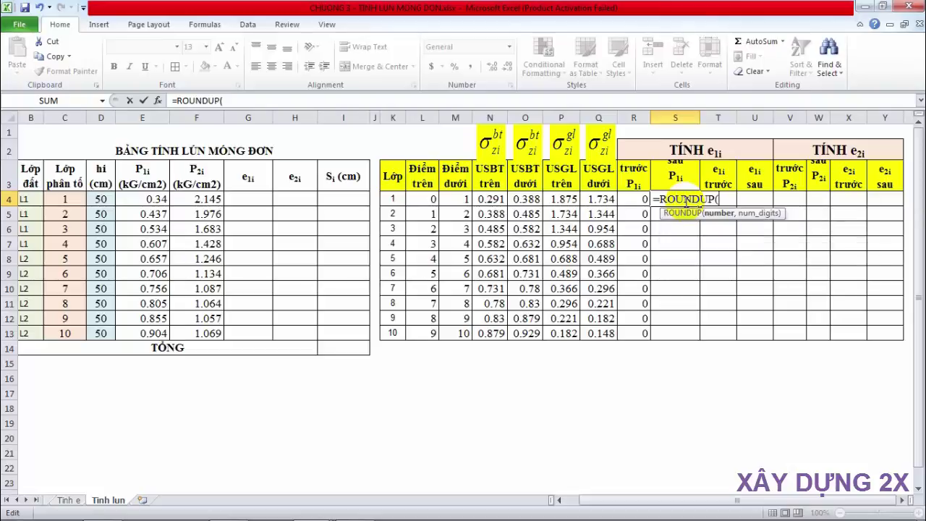
click(154, 201)
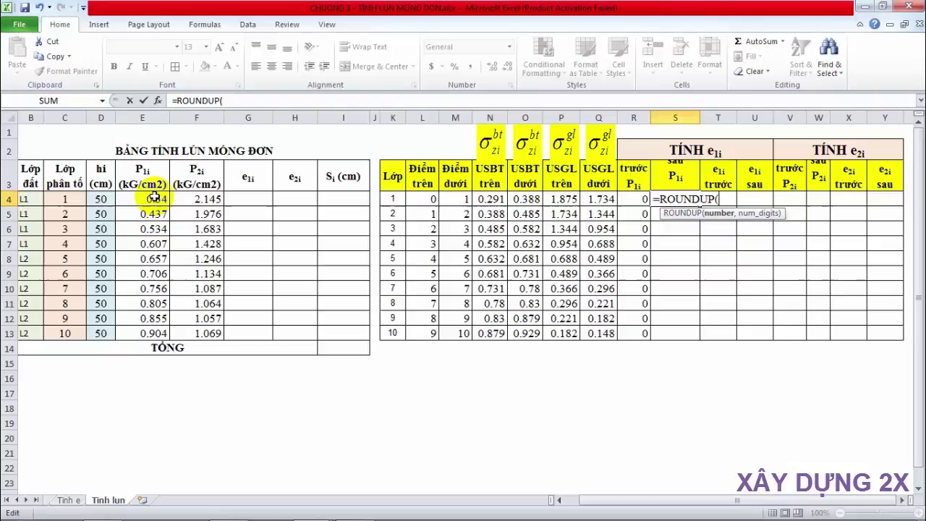
text(,0)
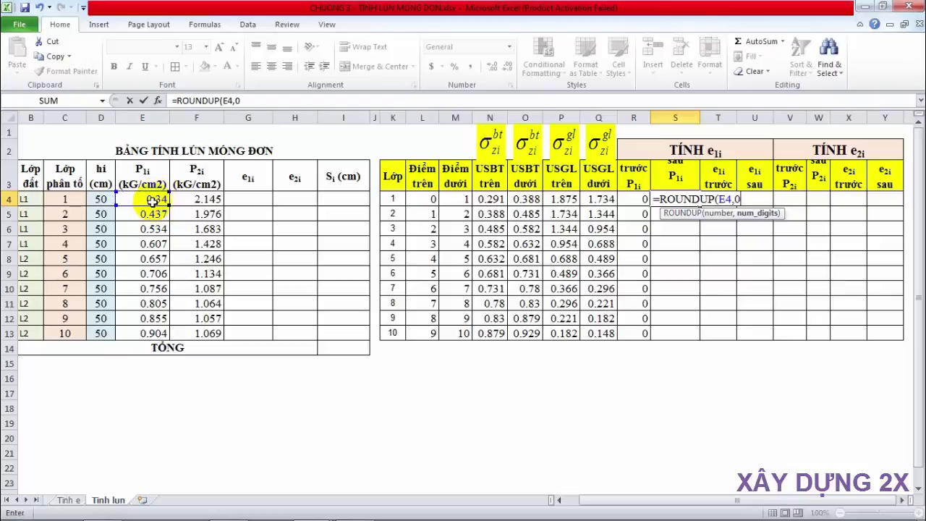
text())
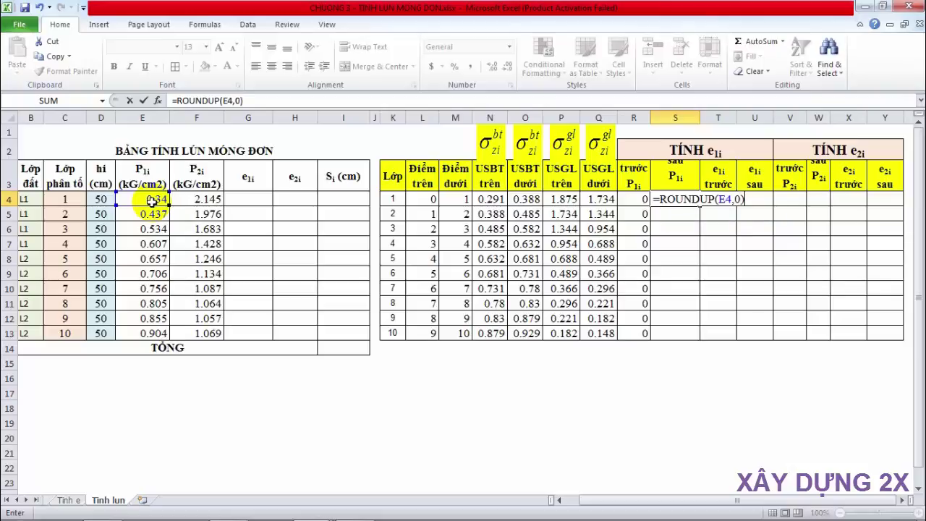
key(Return)
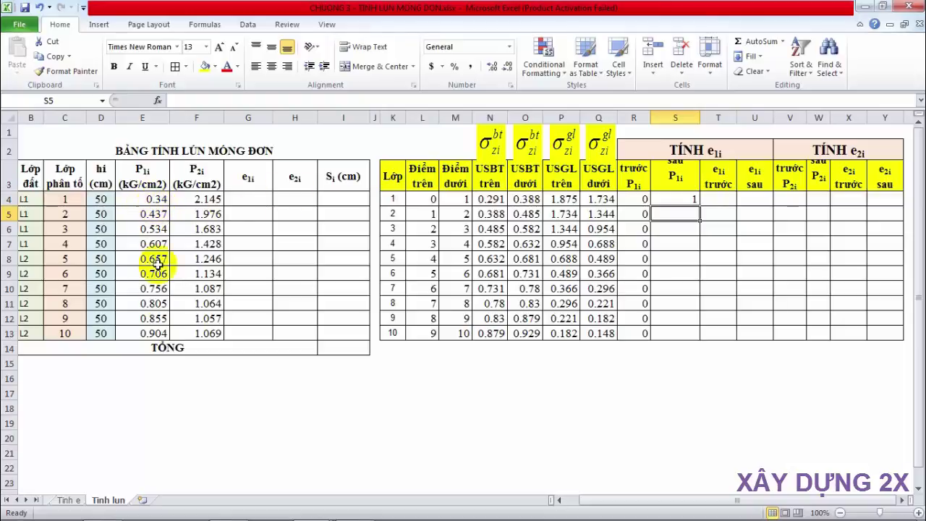
click(635, 199)
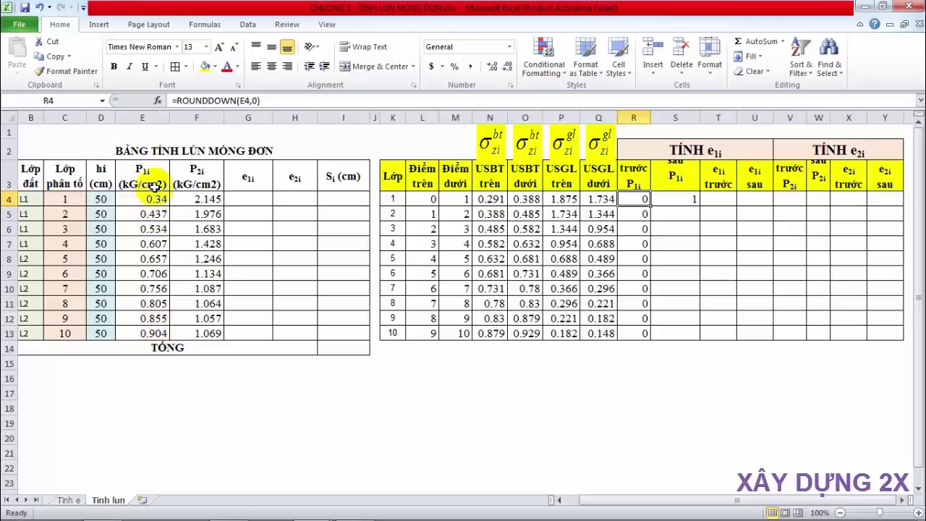
click(680, 200)
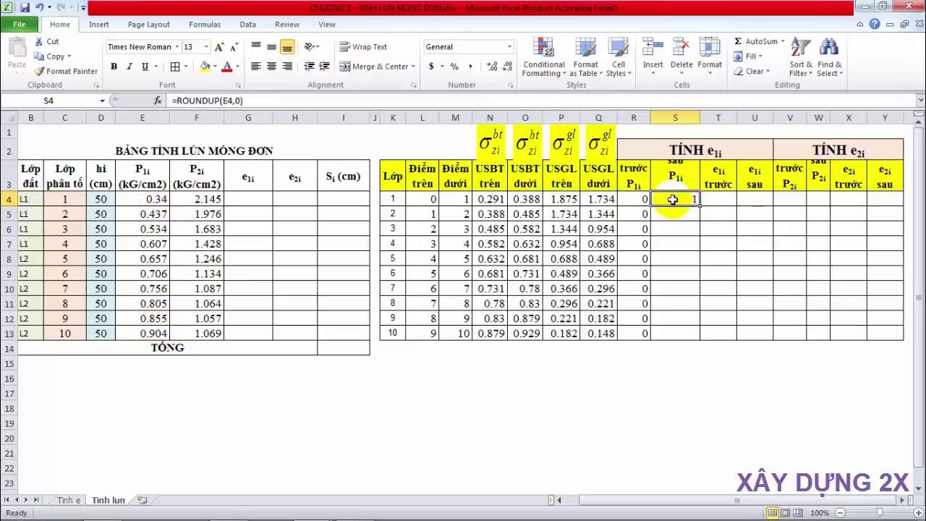
- Copy S4's ROUNDUP formula down to S13 and review the R4 and S4 formulas
drag(700, 206, 699, 337)
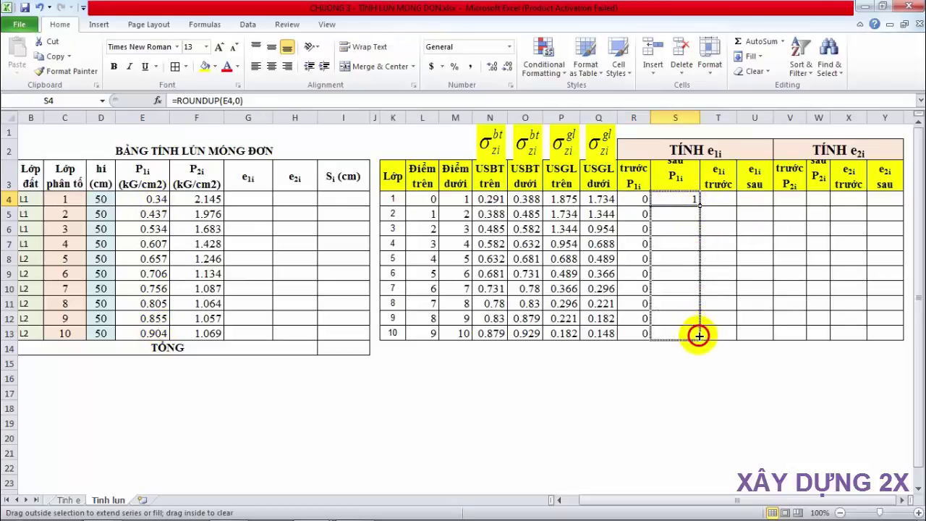
click(642, 199)
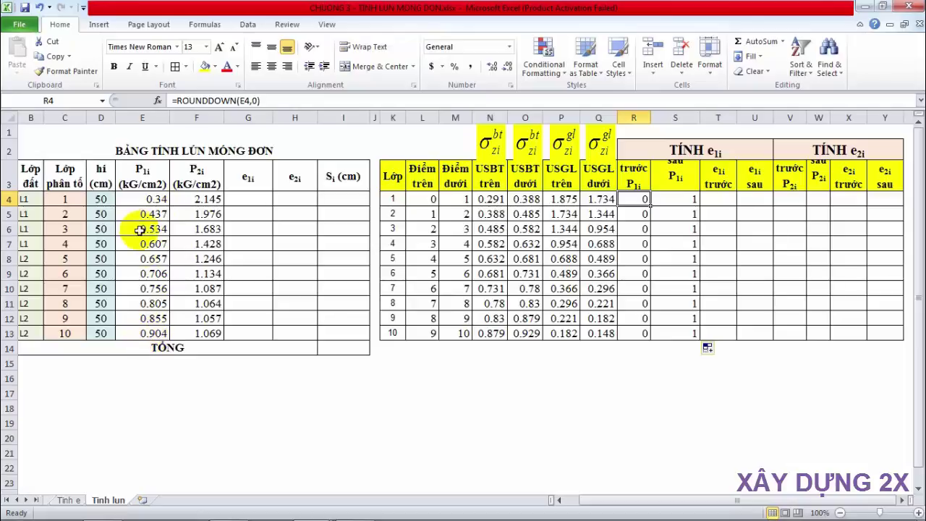
click(681, 198)
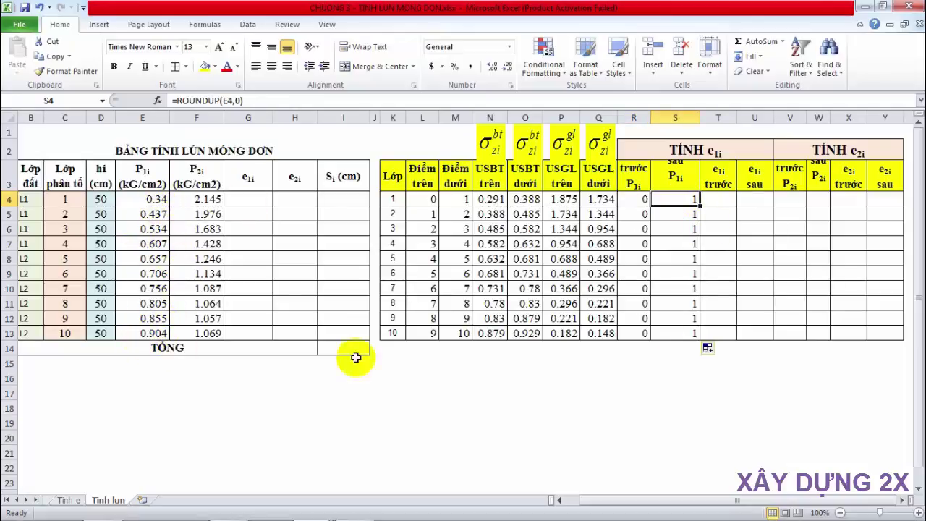
click(716, 199)
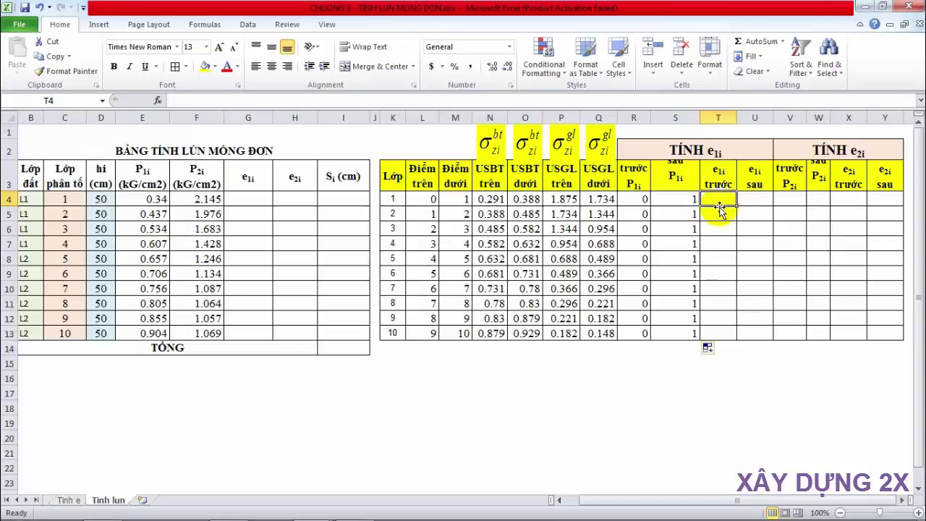
click(718, 199)
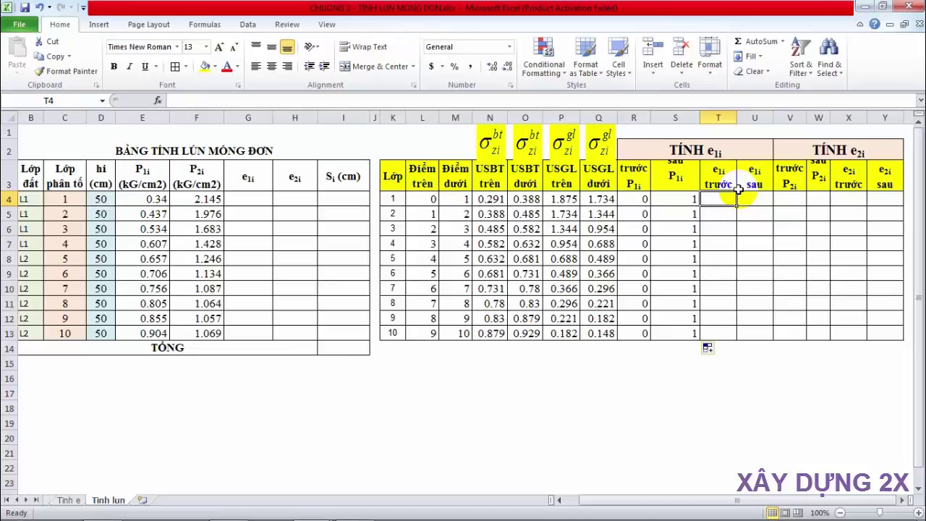
- Enter =VLOOKUP(R4&B4,LOCE,2,FALSE) in T4 for the e1i-before lookup
text(=)
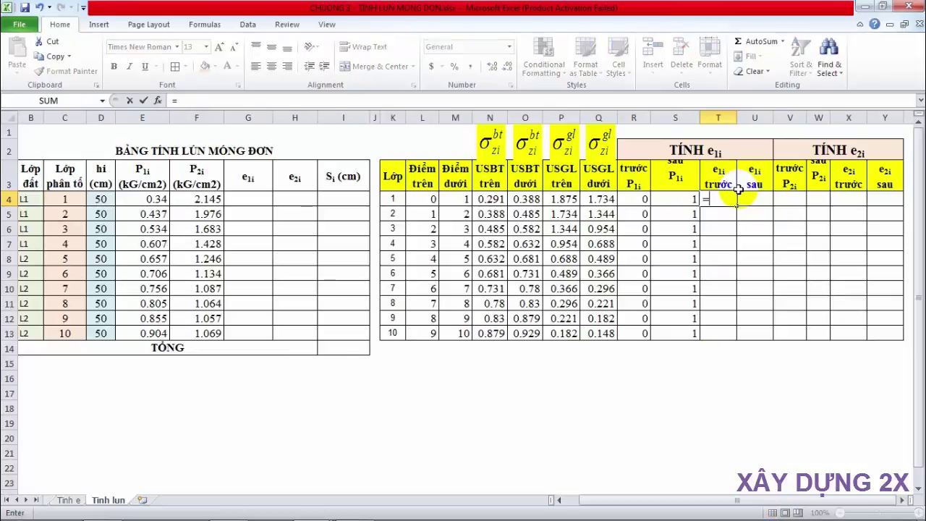
text(VLO)
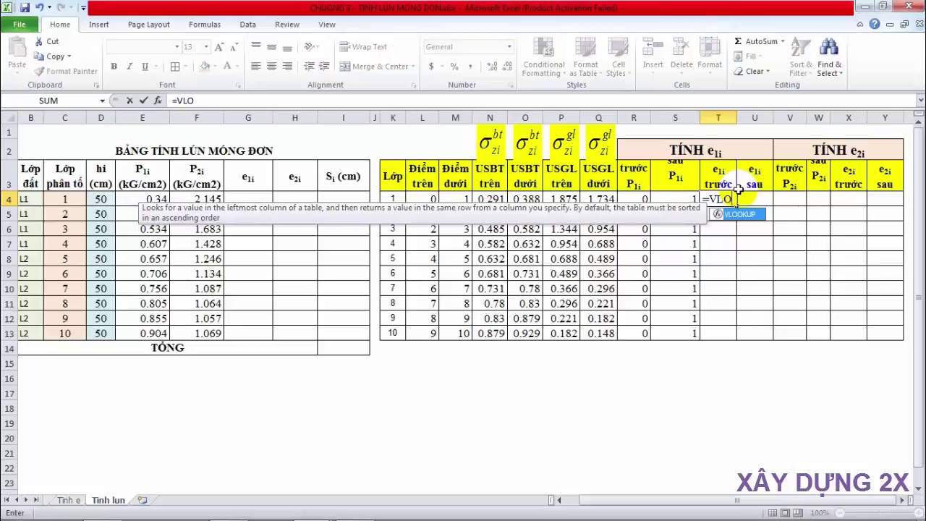
key(Tab)
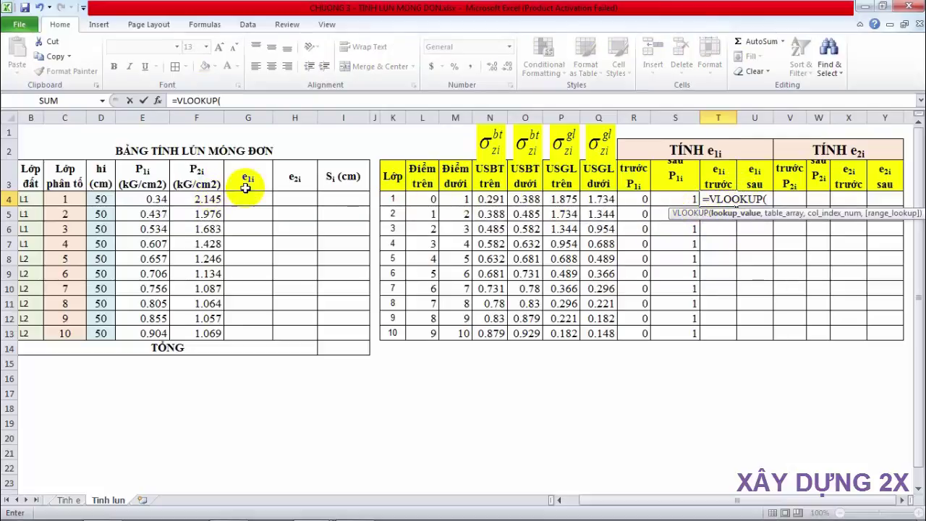
click(640, 201)
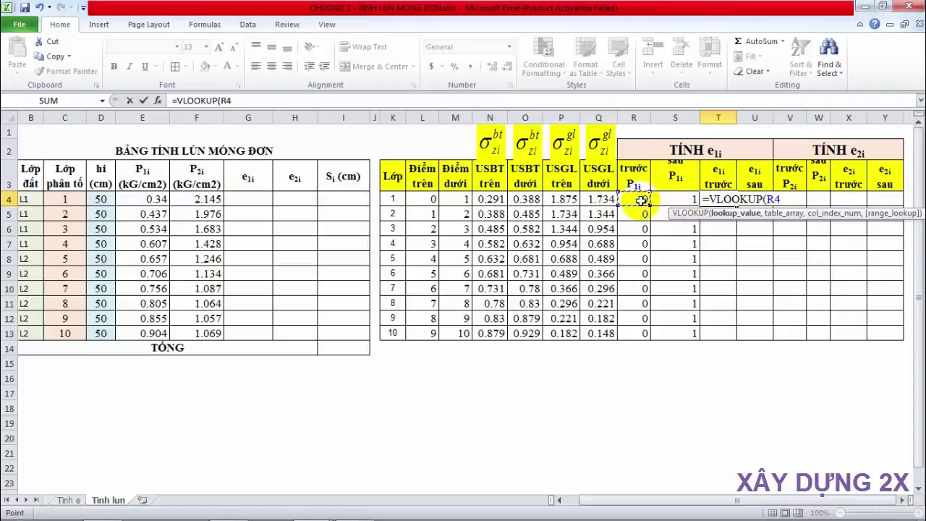
text(&)
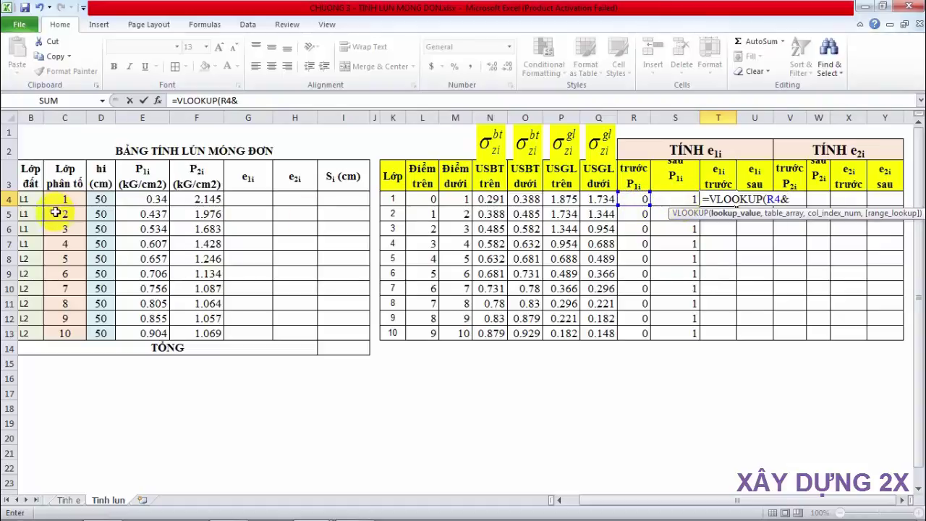
click(29, 199)
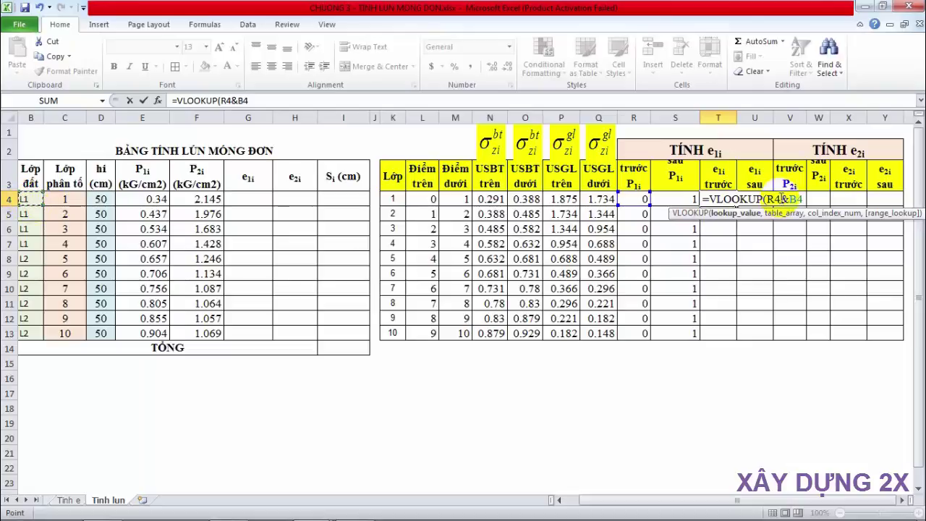
text(,LO)
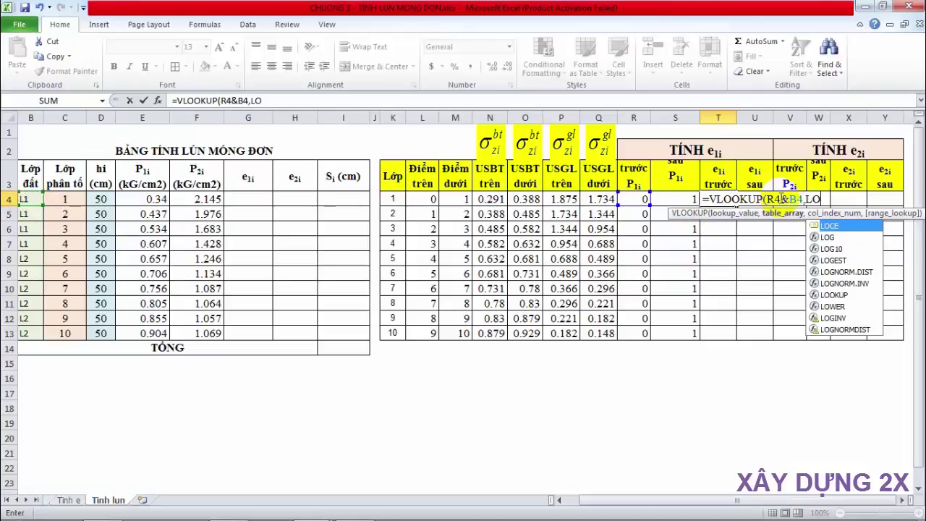
key(Tab)
text(,2)
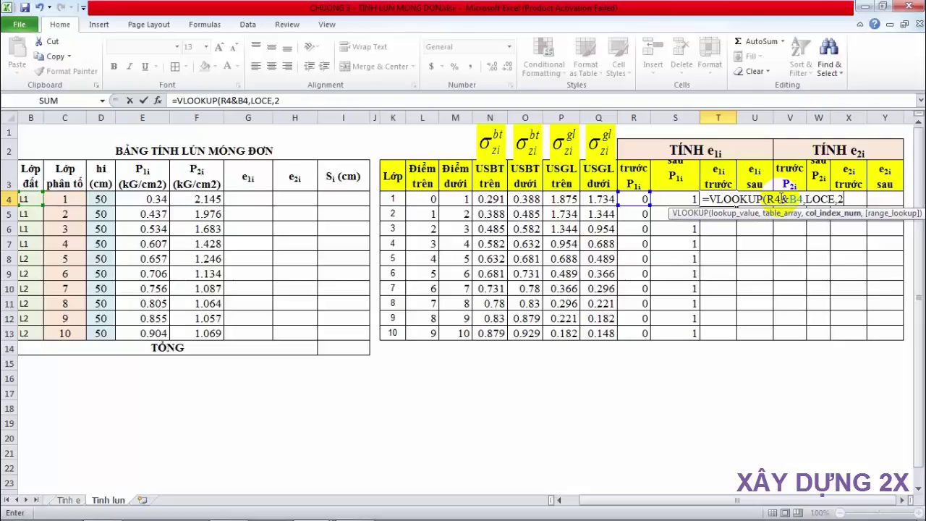
text(,)
key(Down)
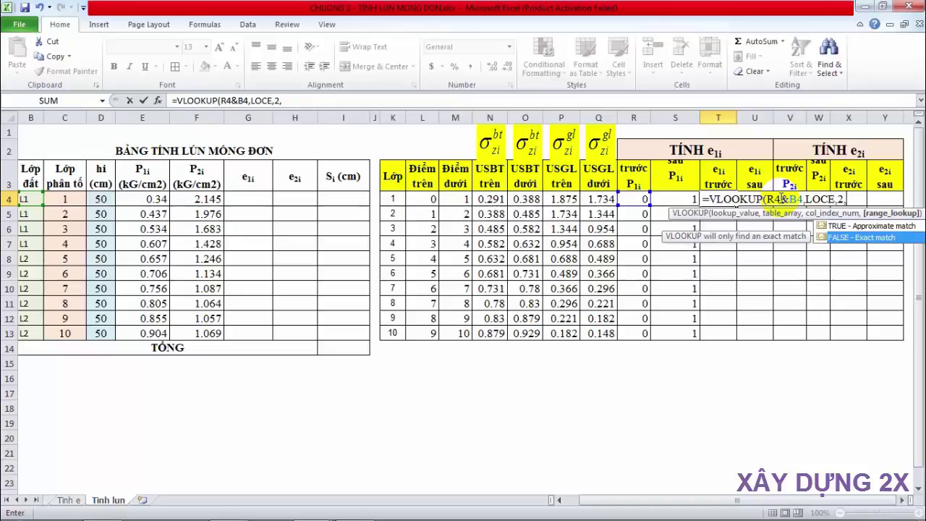
key(Tab)
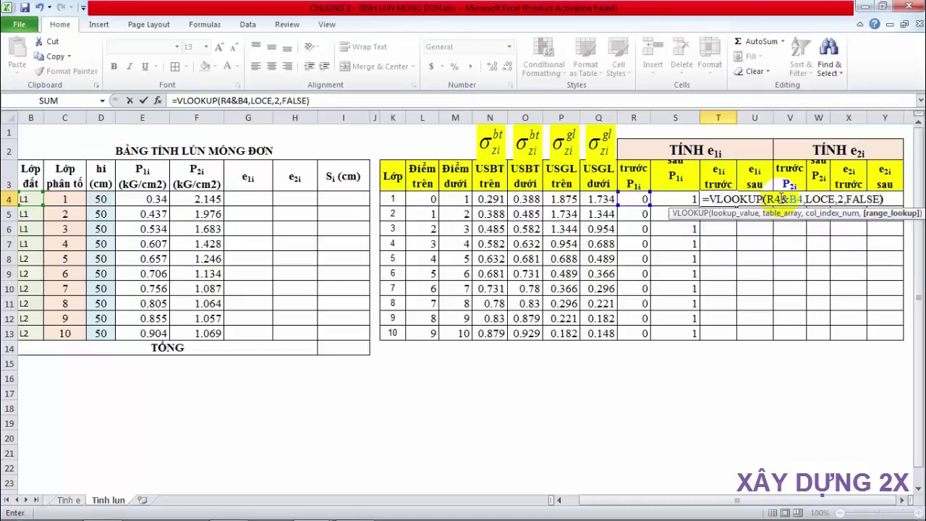
key(Return)
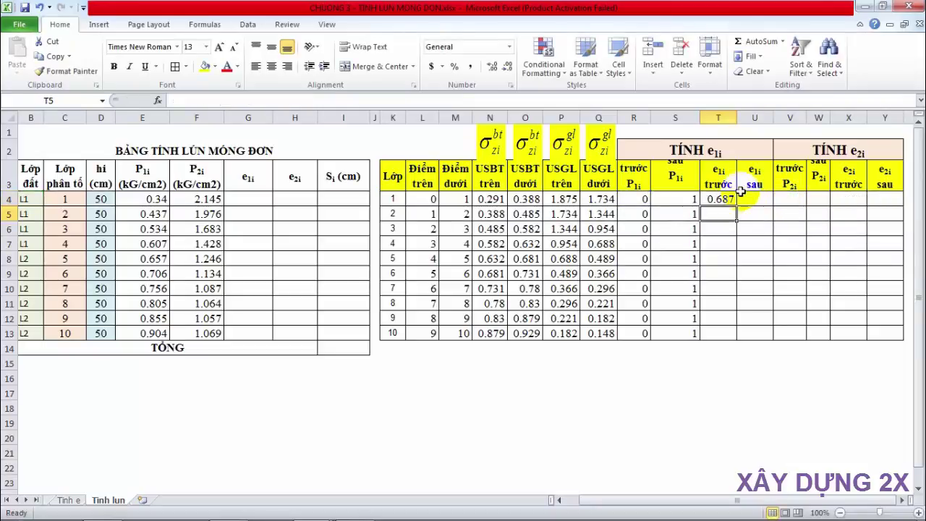
- Fill the T4 lookup down to T13 and start a VLOOKUP in U4
click(731, 198)
drag(736, 206, 734, 333)
click(752, 198)
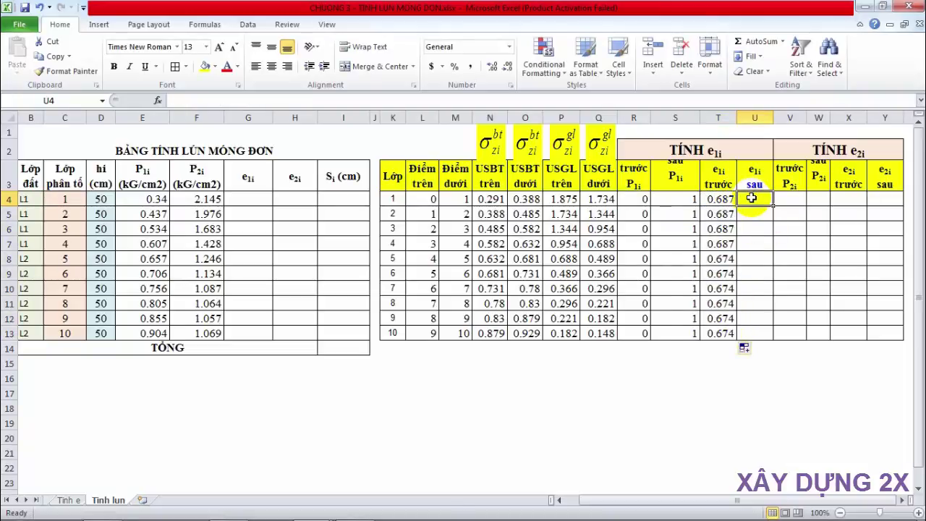
text(=)
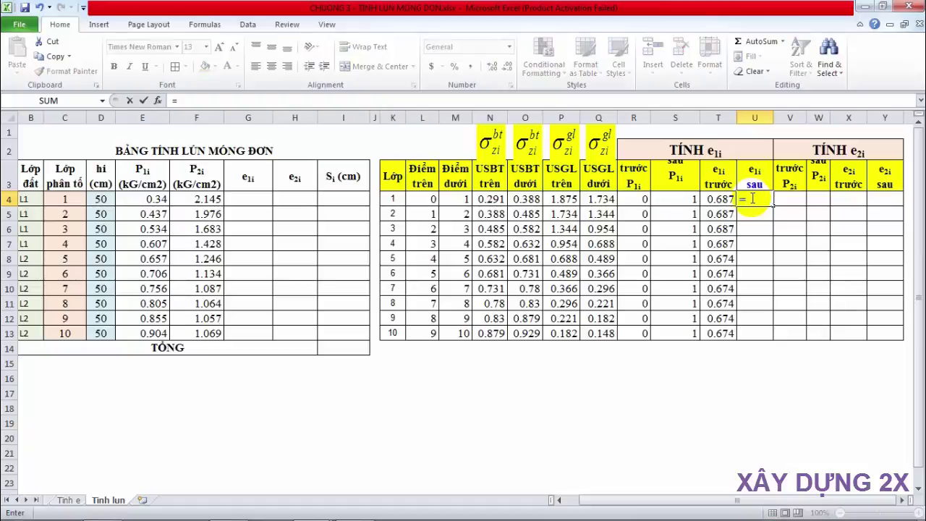
text(VL)
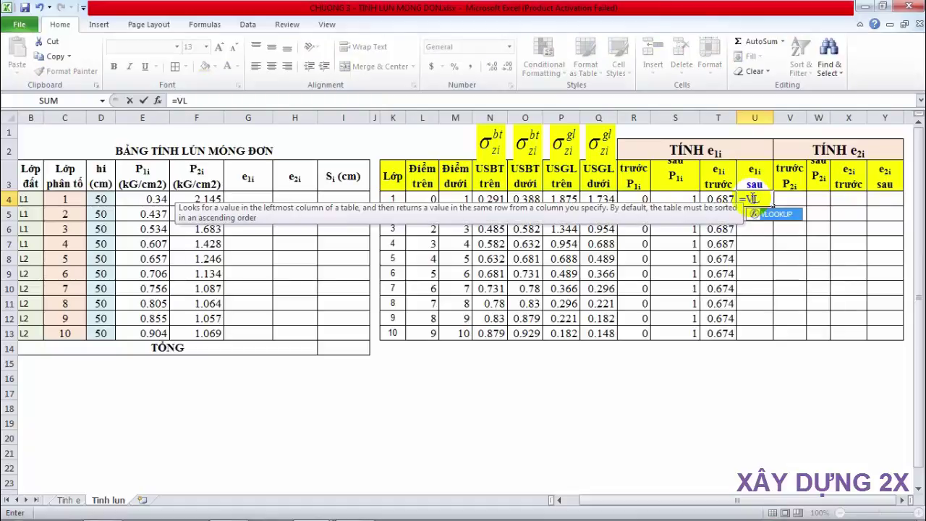
- Complete =VLOOKUP(S4&B4,LOCE,2,FALSE) in U4 with an exact match
key(Tab)
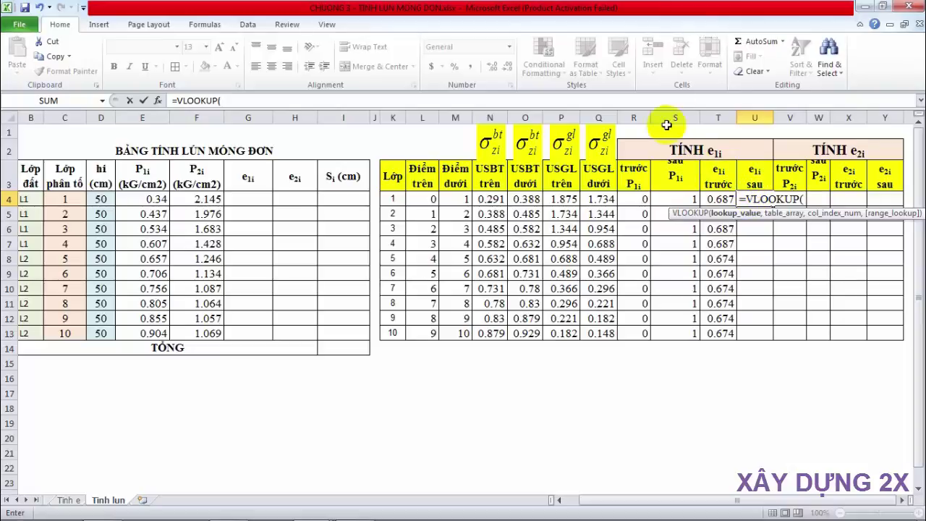
click(682, 200)
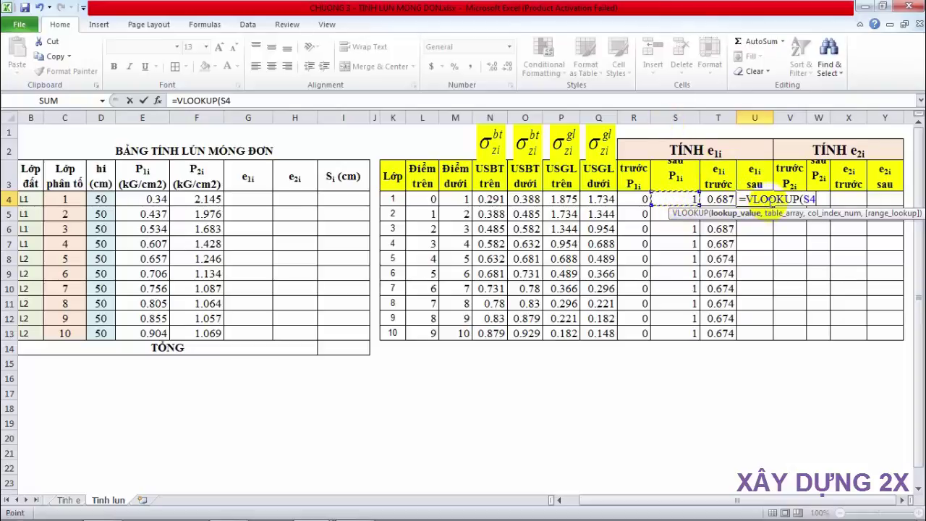
text(&)
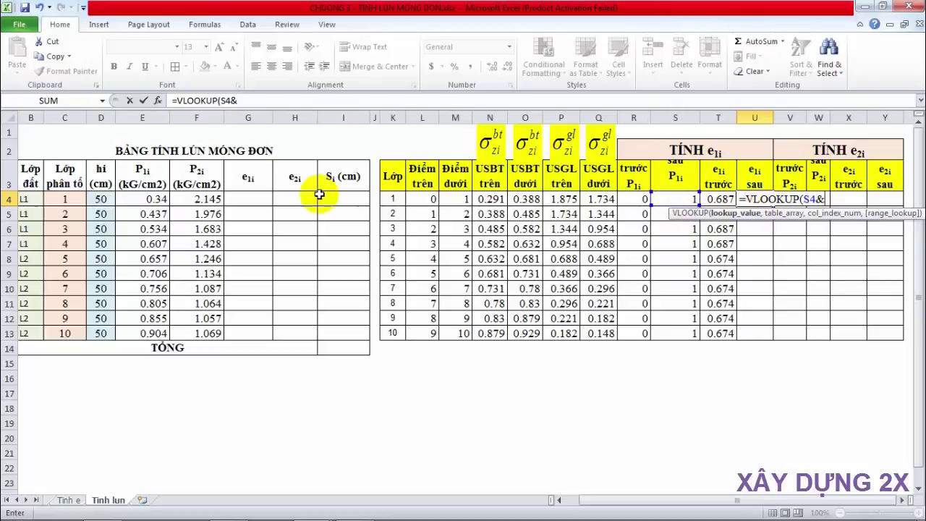
click(32, 199)
text(,)
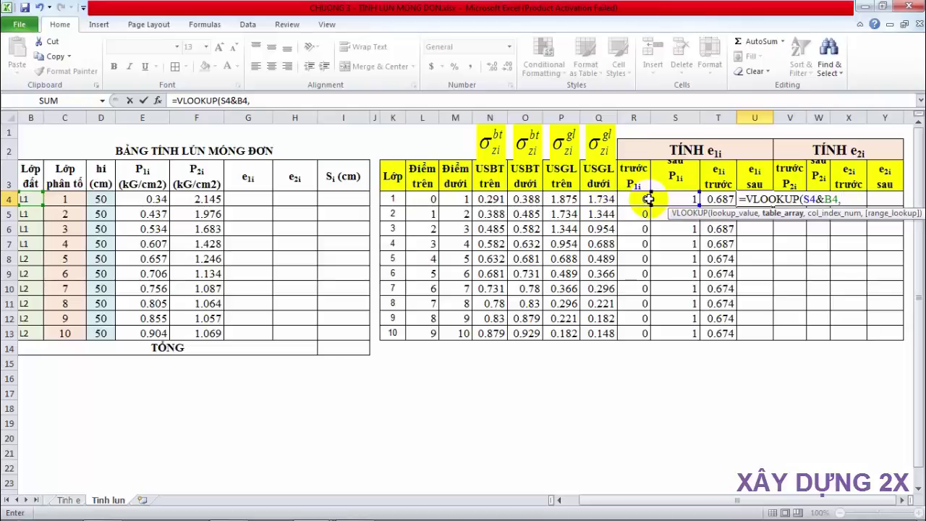
text(LO)
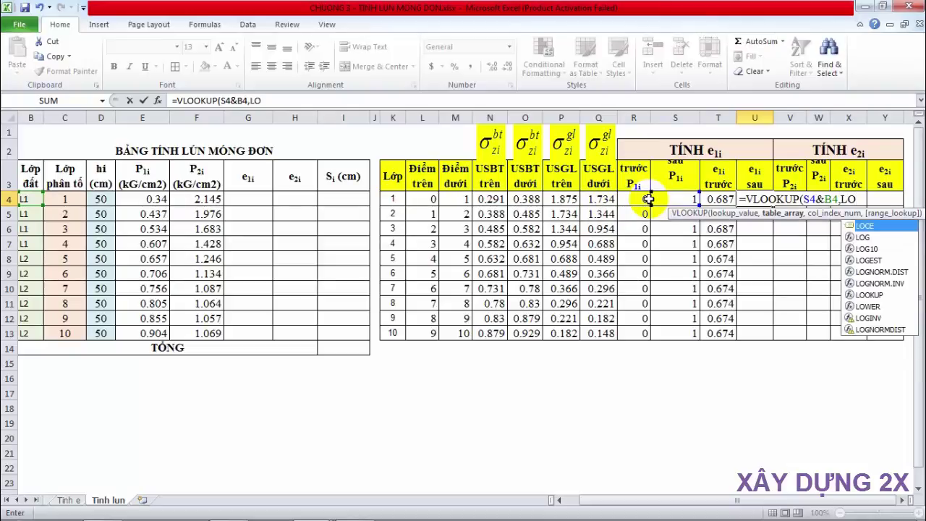
text(CE)
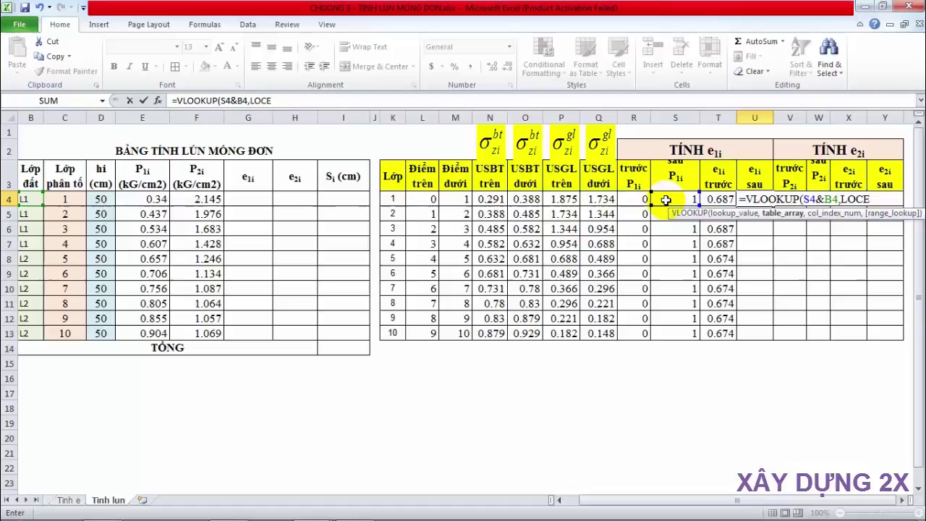
text(,2)
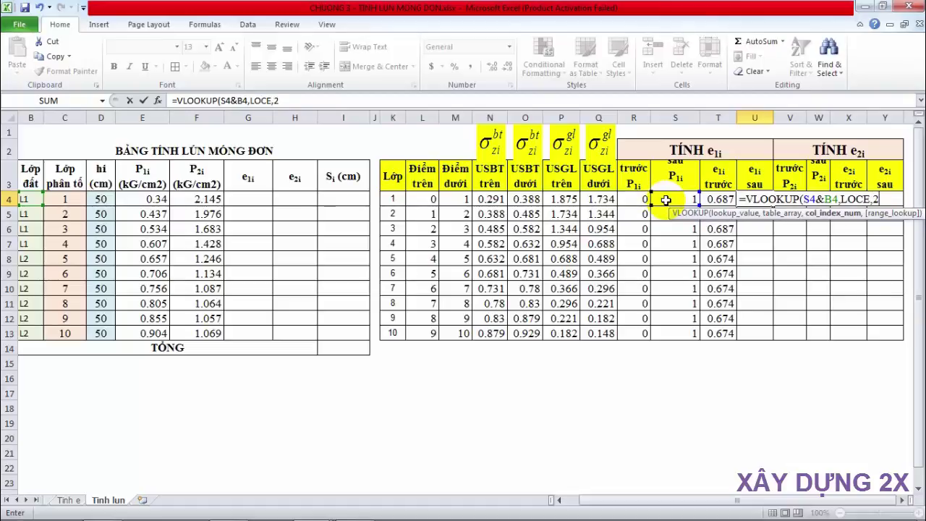
text(,)
key(Down)
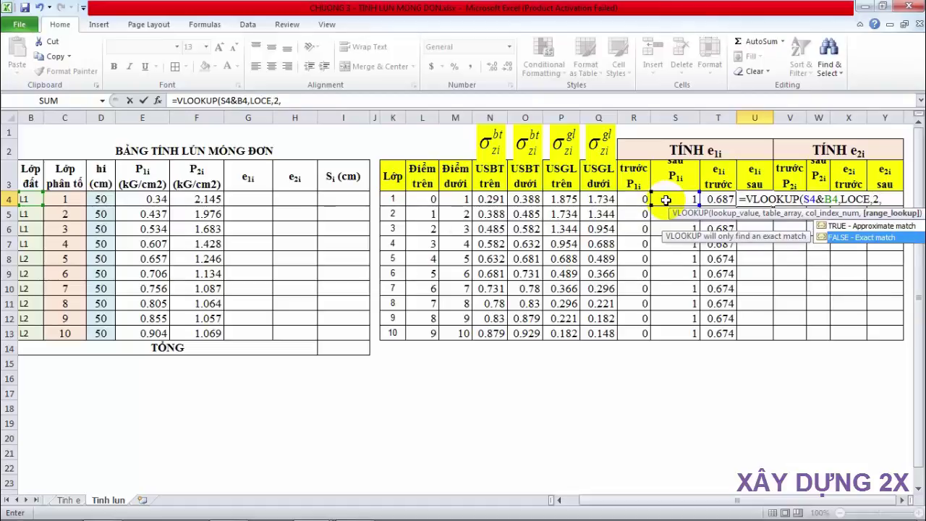
key(Tab)
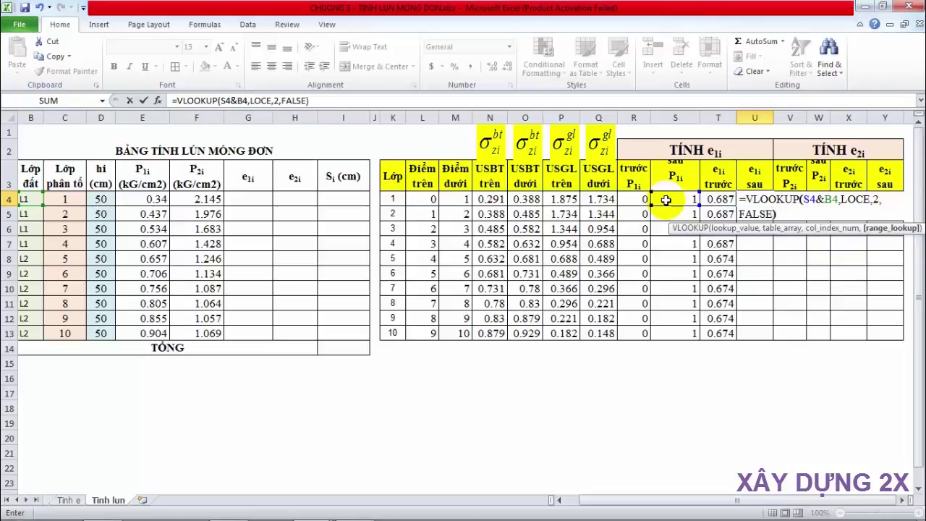
key(Return)
- Copy the U4 lookup down to U13 and review the T4 and U4 results
click(759, 201)
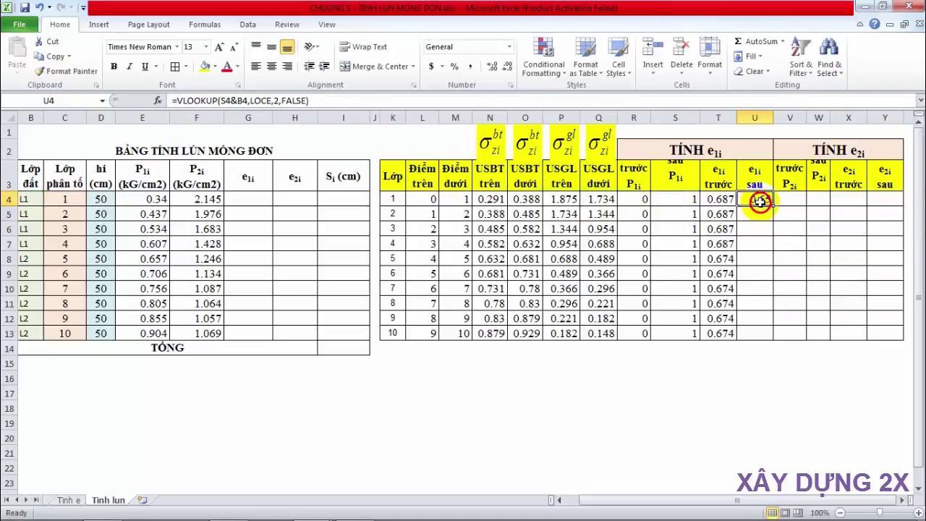
drag(772, 206, 766, 338)
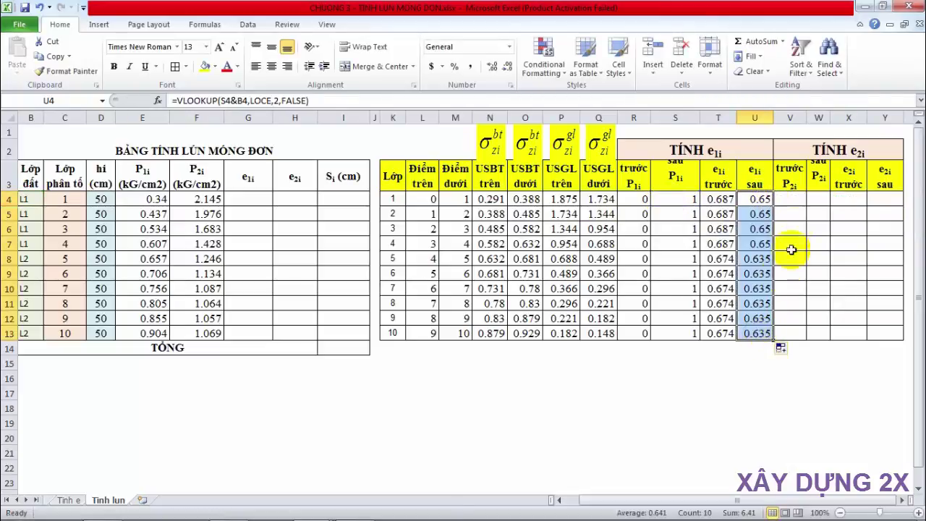
click(789, 199)
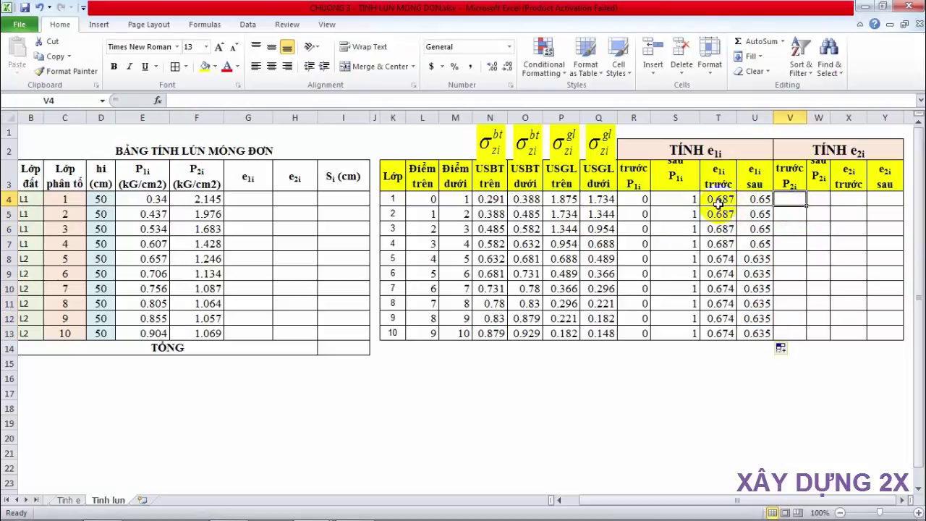
click(716, 199)
click(739, 201)
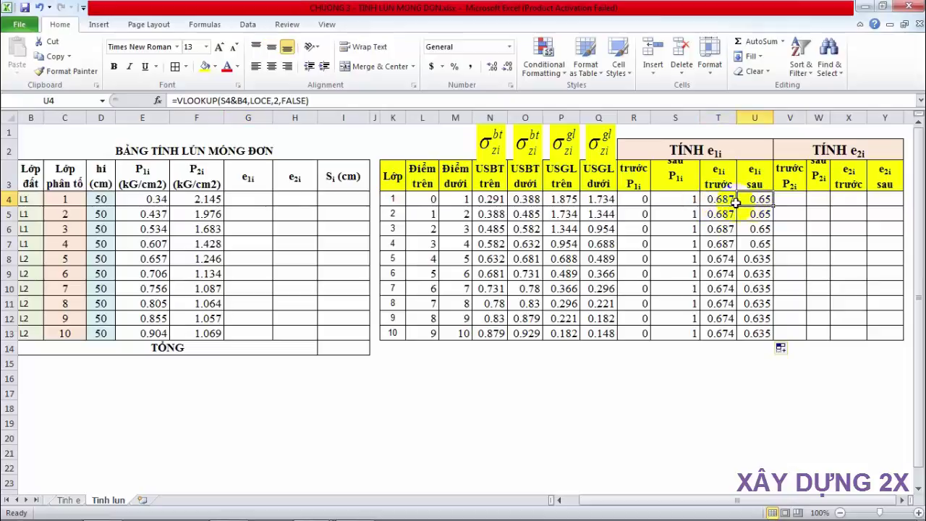
click(248, 198)
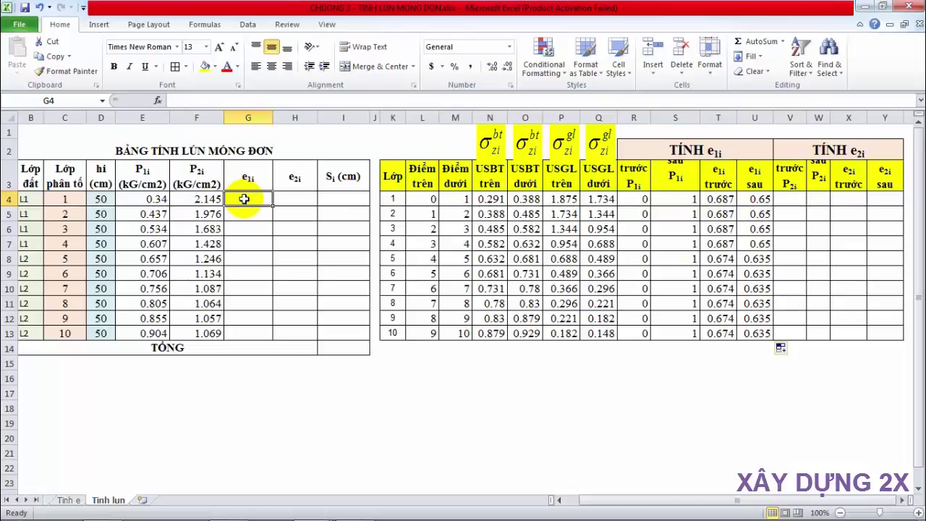
- Enter =ROUND(FORECAST(E4,T4:U4,R4:S4,3) in G4, triggering Excel's too-many-arguments warning
text(=RO)
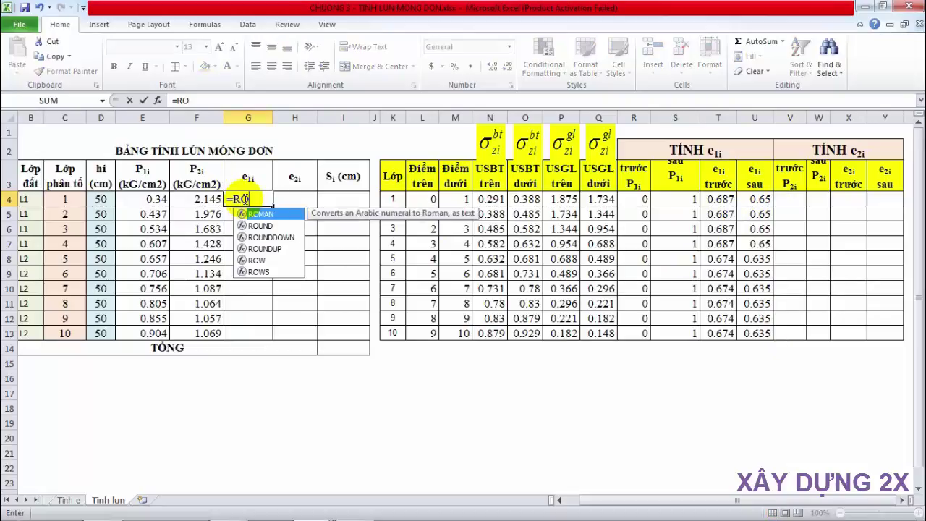
key(Down)
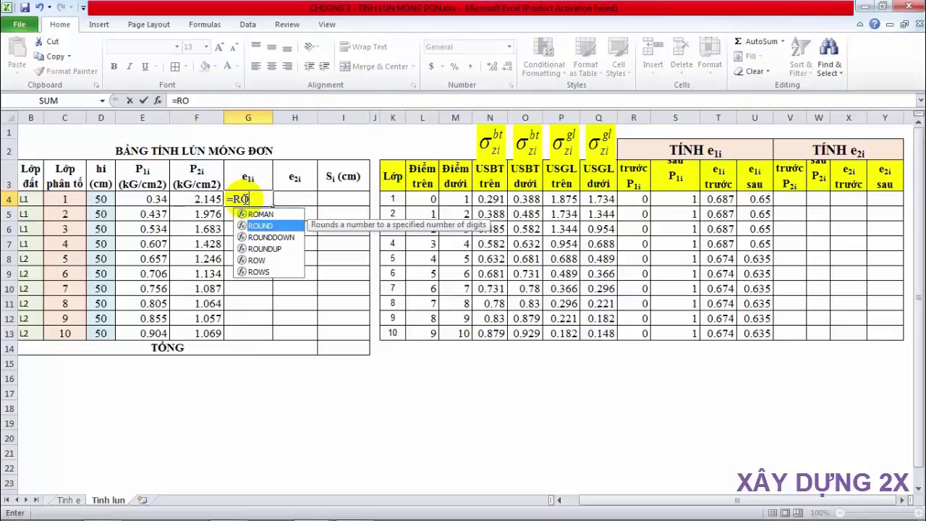
key(Tab)
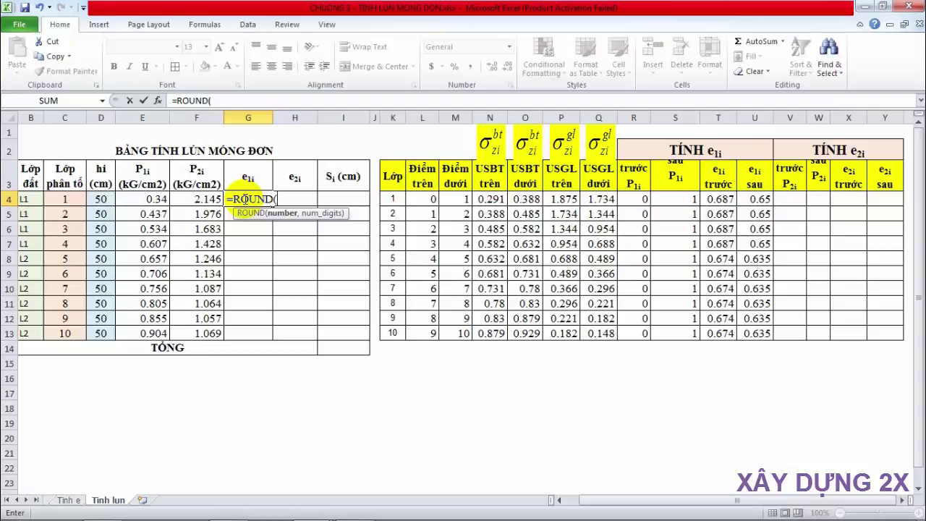
text(FO)
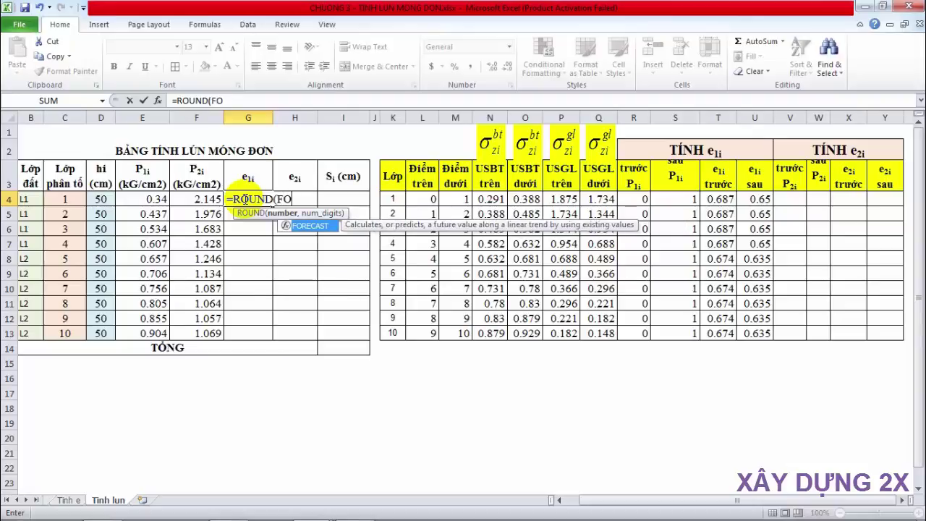
key(Tab)
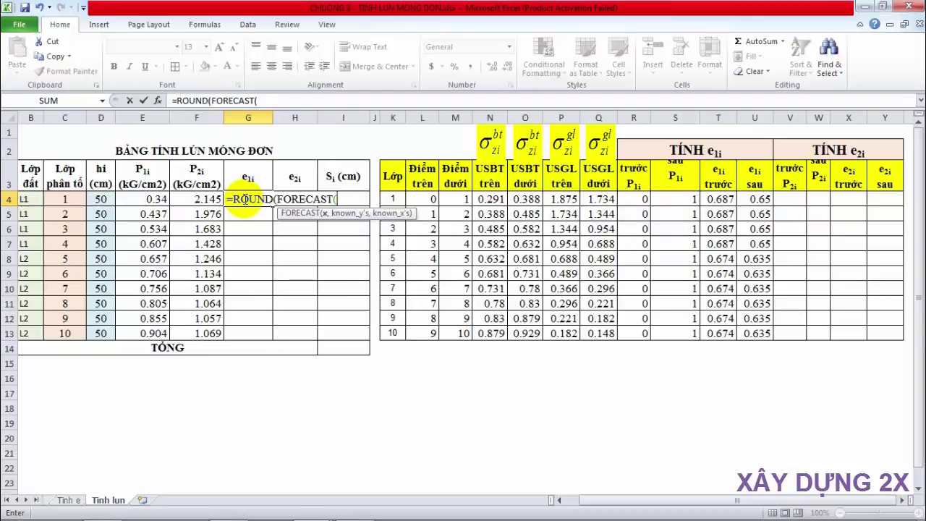
click(151, 199)
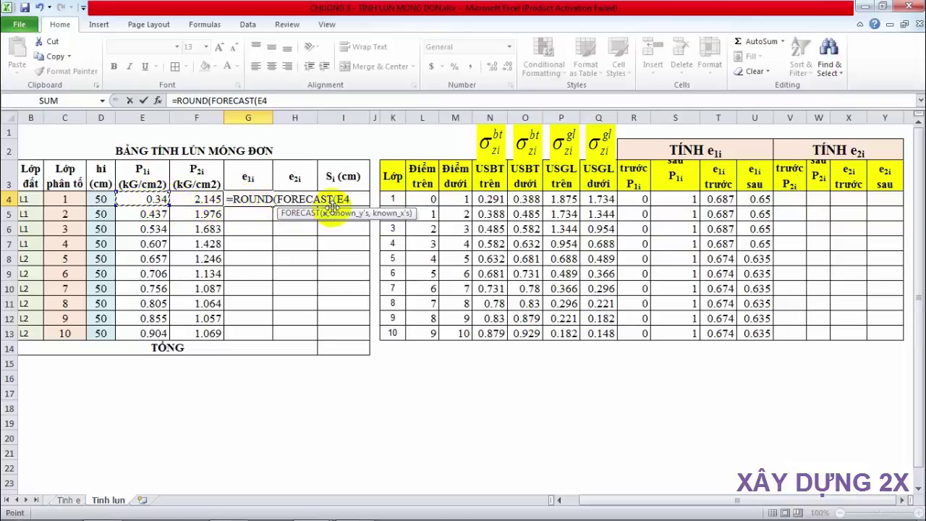
text(,)
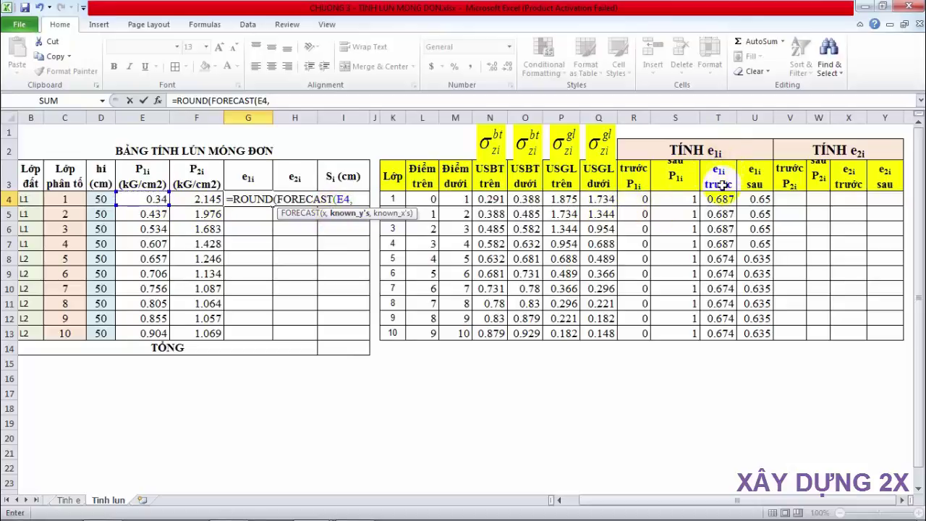
drag(719, 199, 753, 200)
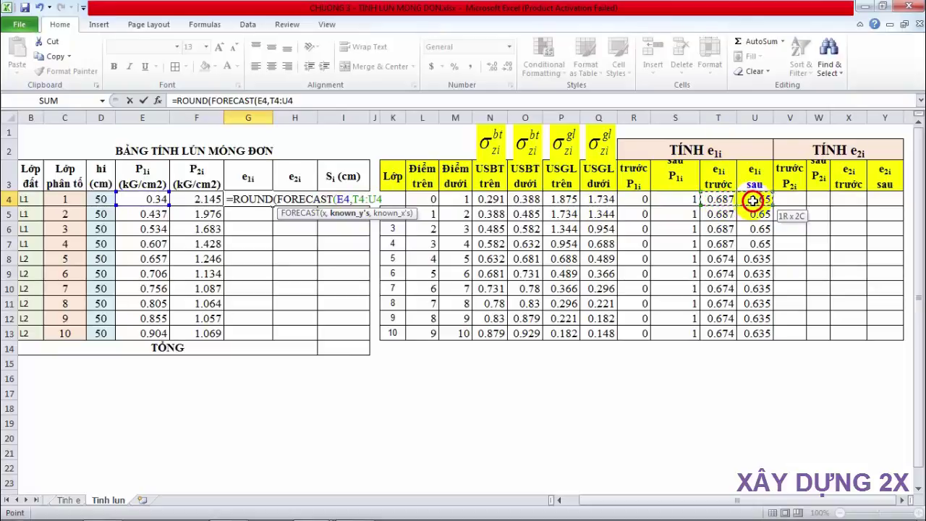
text(,)
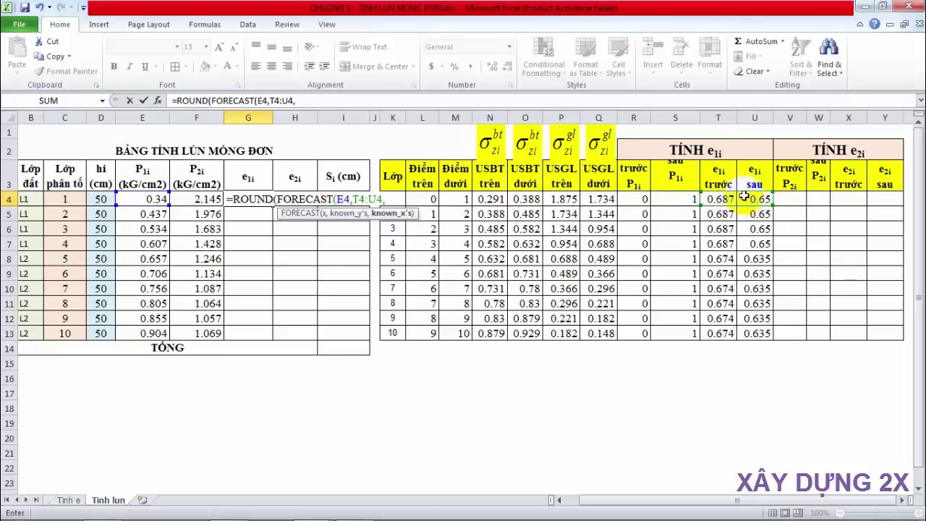
drag(640, 198, 674, 202)
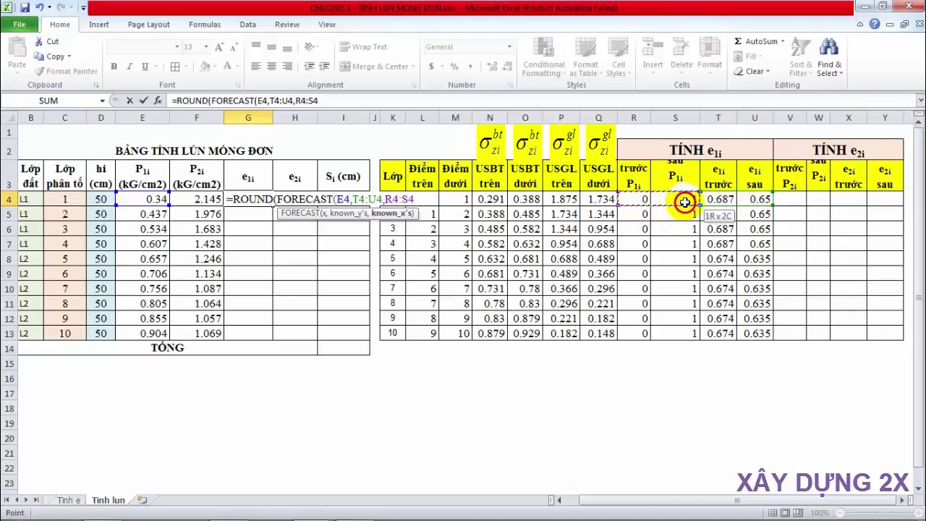
text(,)
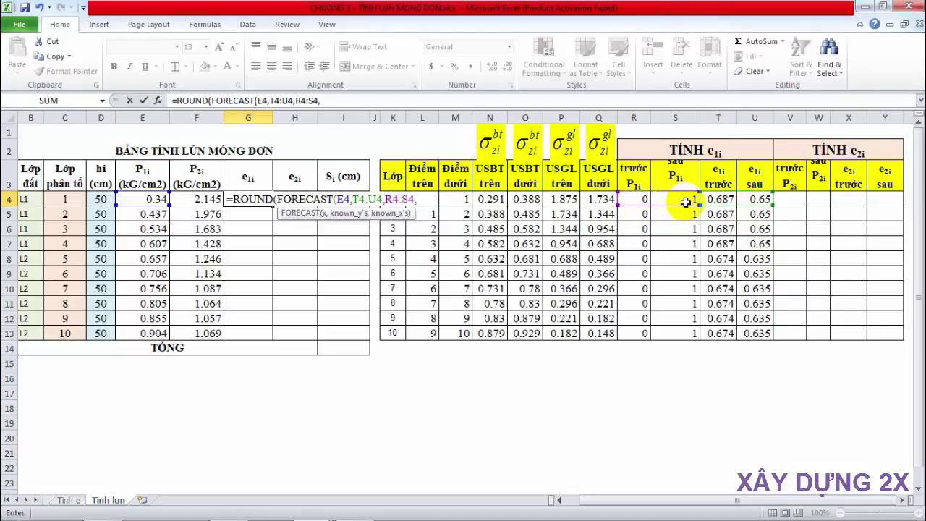
text(3)
text())
key(Return)
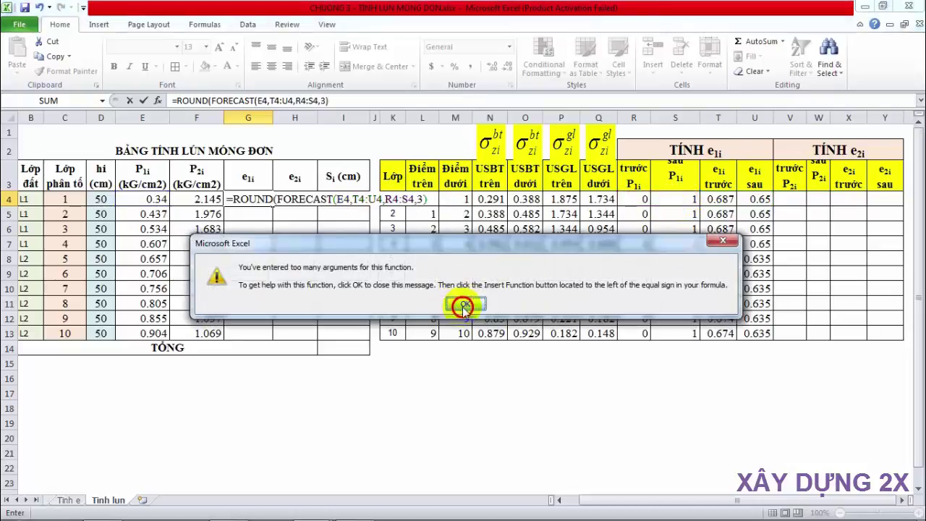
- Dismiss the warning and correct G4 to =ROUND(FORECAST(E4,T4:U4,R4:S4),3)
click(459, 358)
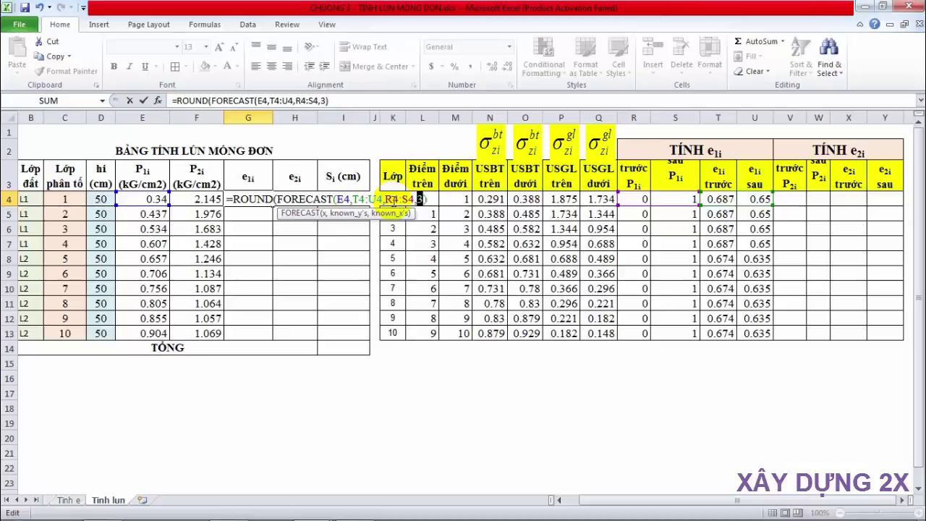
click(415, 199)
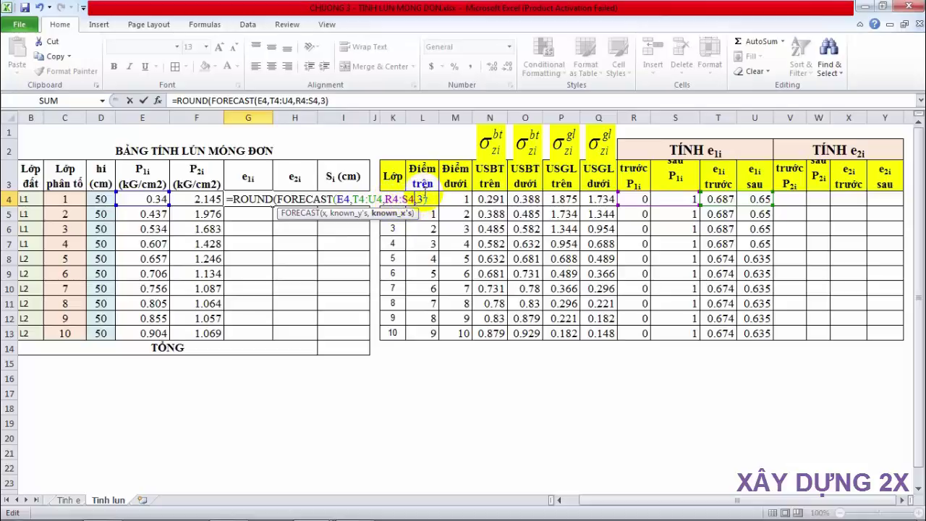
text())
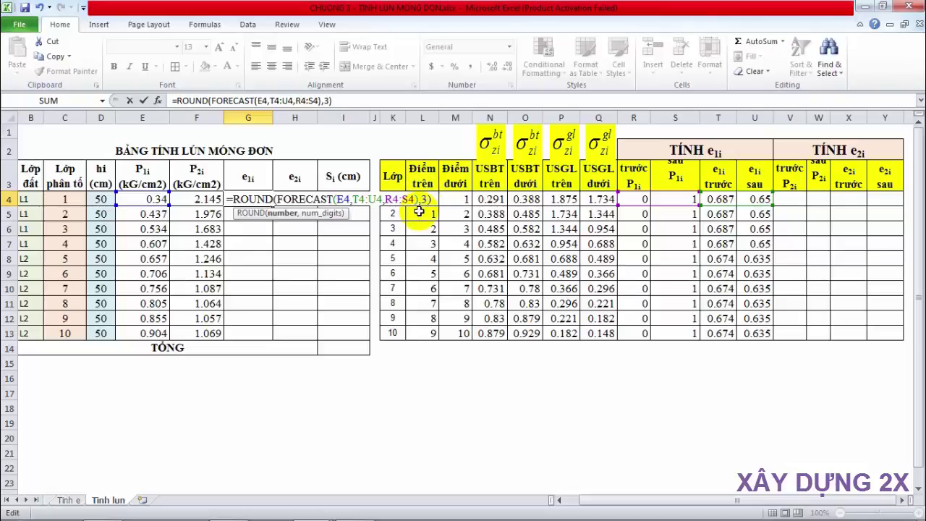
key(Return)
- Fill the G4 formula down to G13, giving 0.674 down to 0.639
click(257, 200)
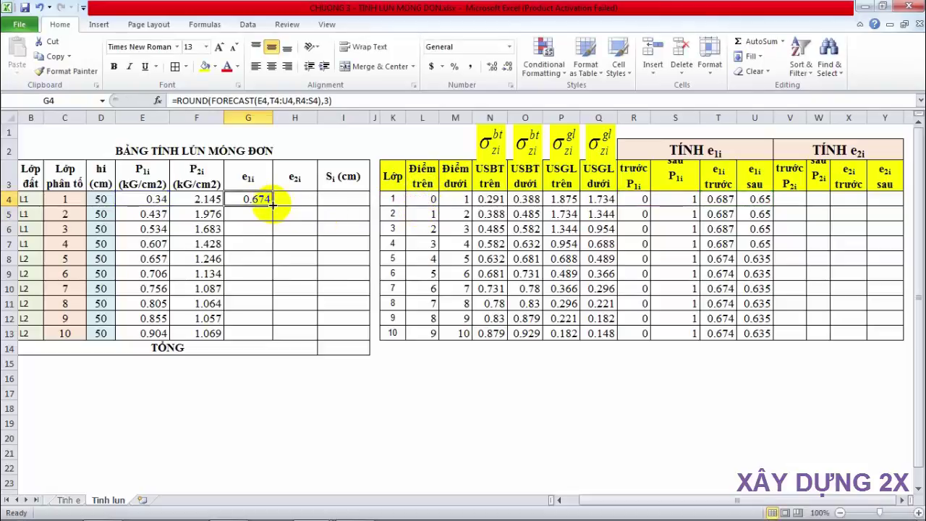
drag(272, 206, 270, 335)
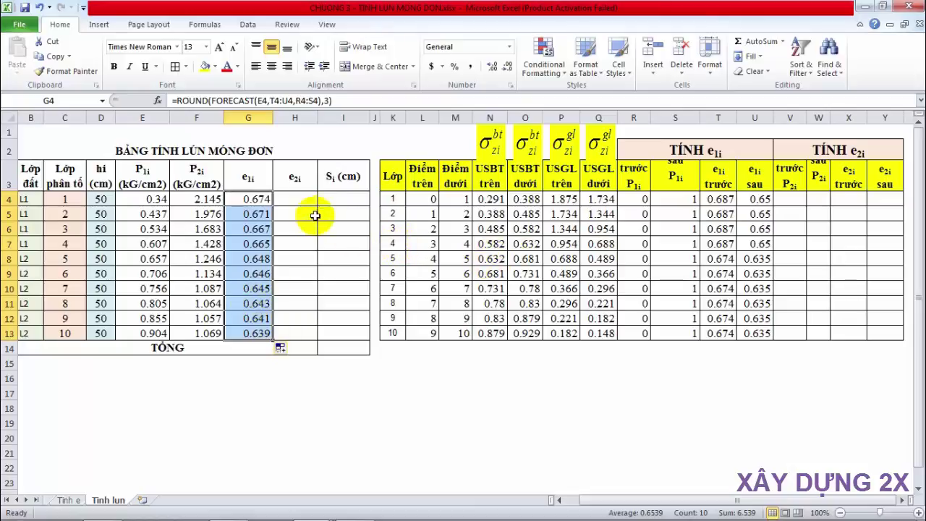
click(296, 201)
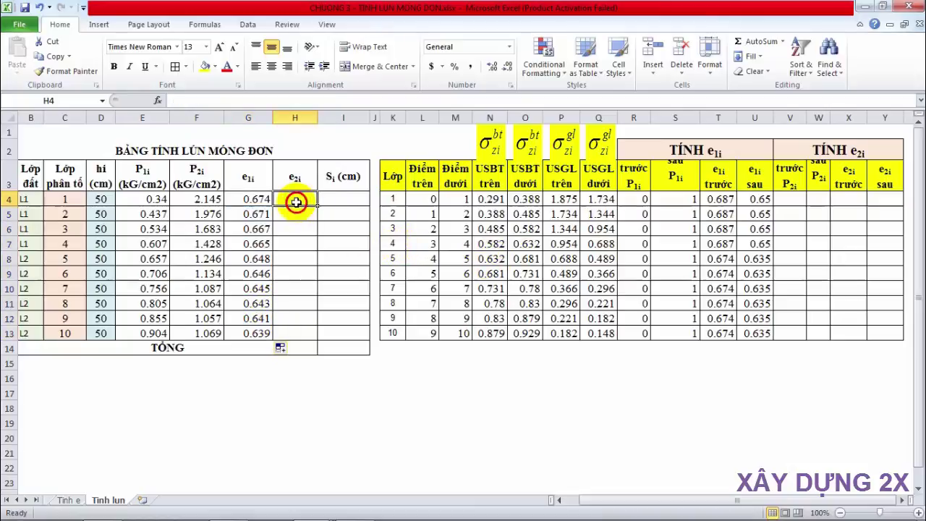
- Review the R4 and E4 formulas and the e1i block, then select V4
click(787, 200)
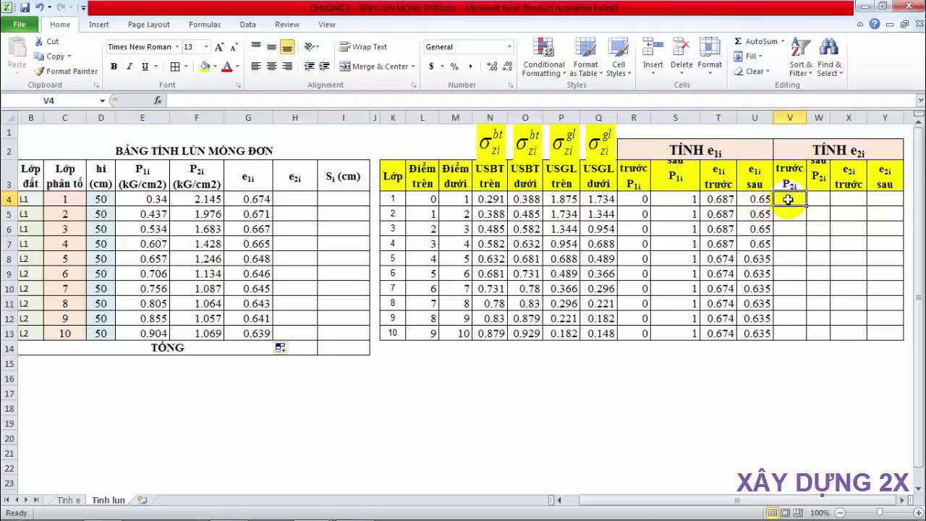
click(645, 197)
drag(645, 198, 732, 257)
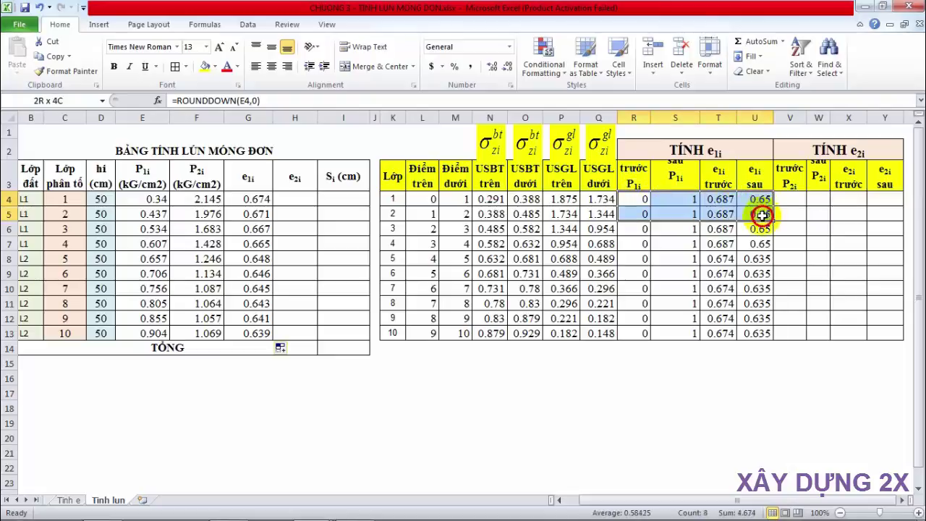
click(163, 198)
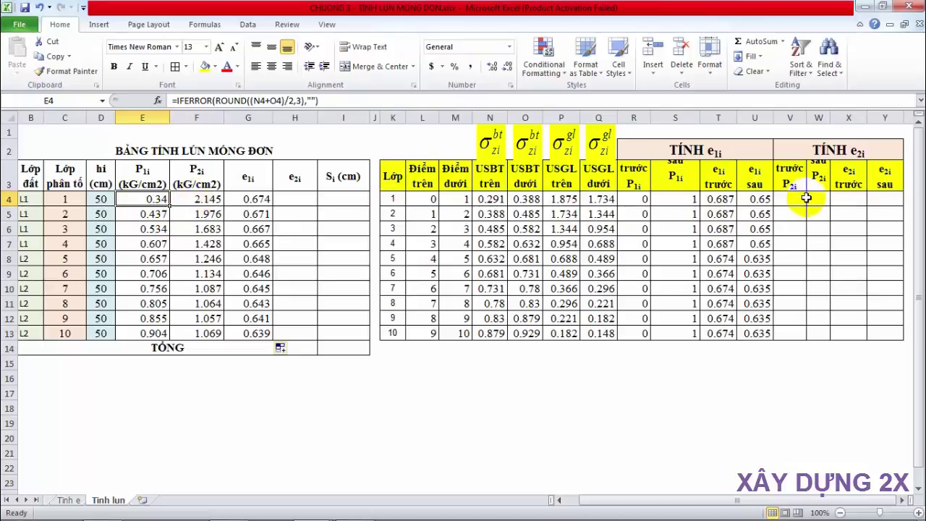
drag(787, 199, 843, 199)
click(201, 200)
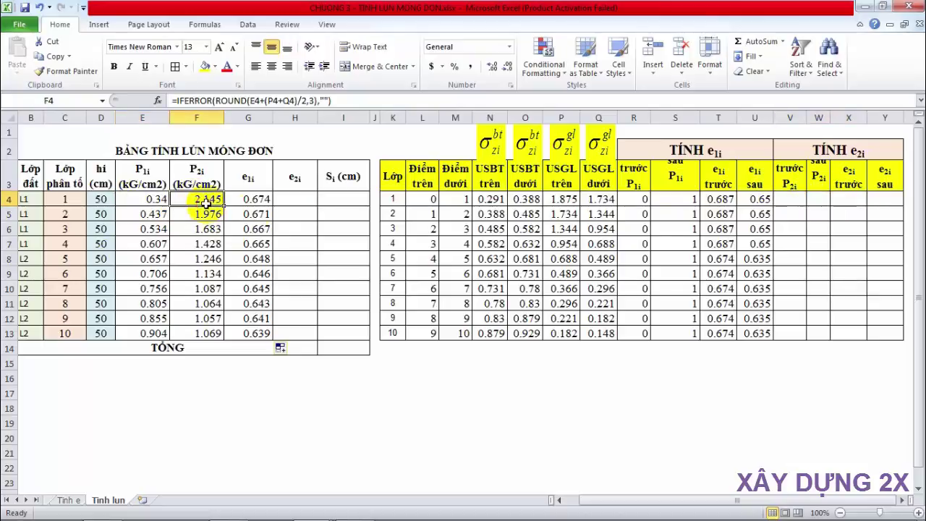
click(790, 199)
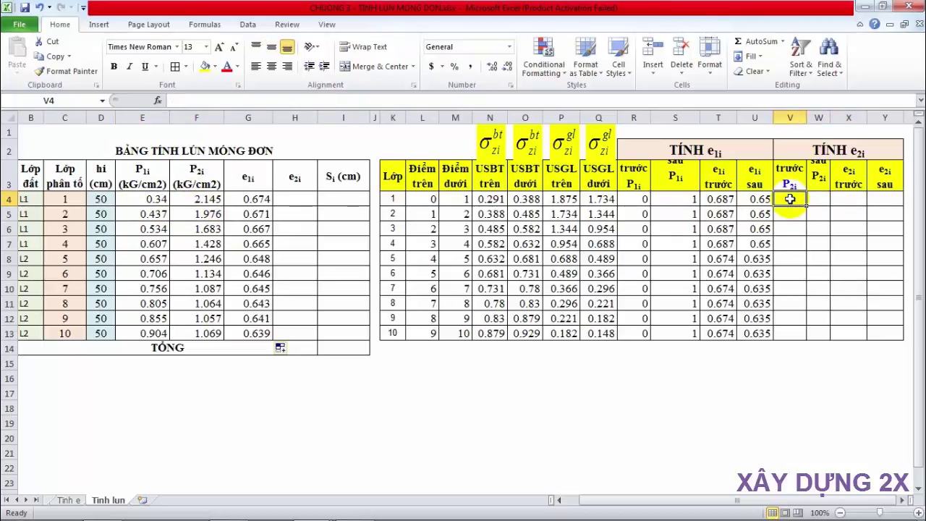
- Enter =ROUNDDOWN(F4,0) in V4 and fill it down to V13
text(=)
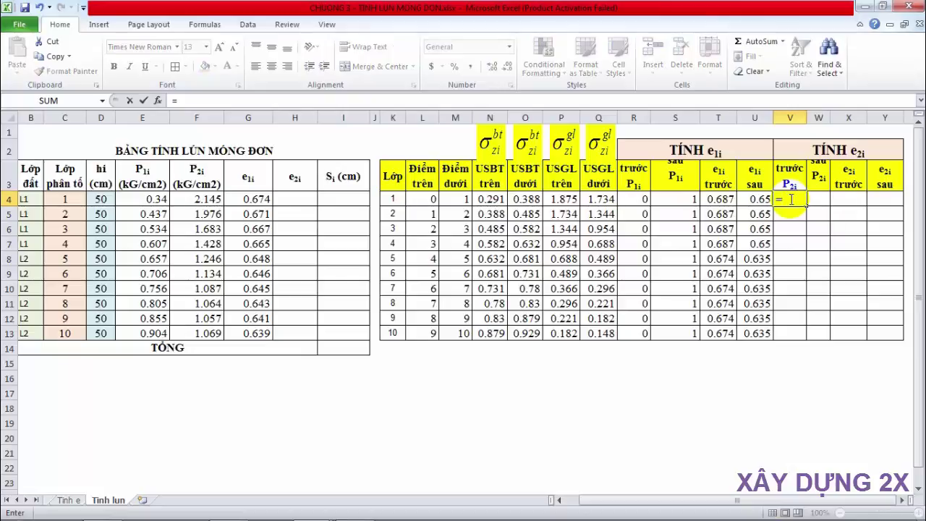
text(RO)
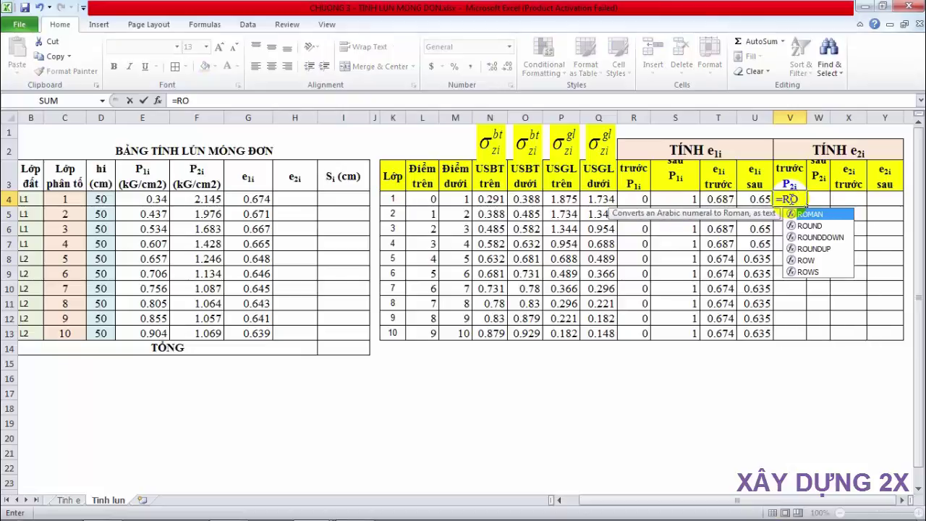
key(Down)
key(Down)
key(Tab)
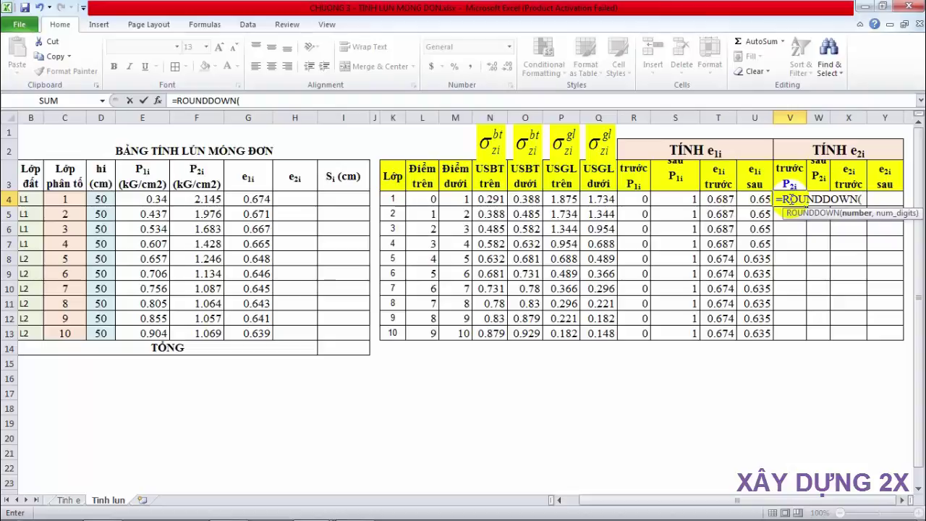
click(201, 200)
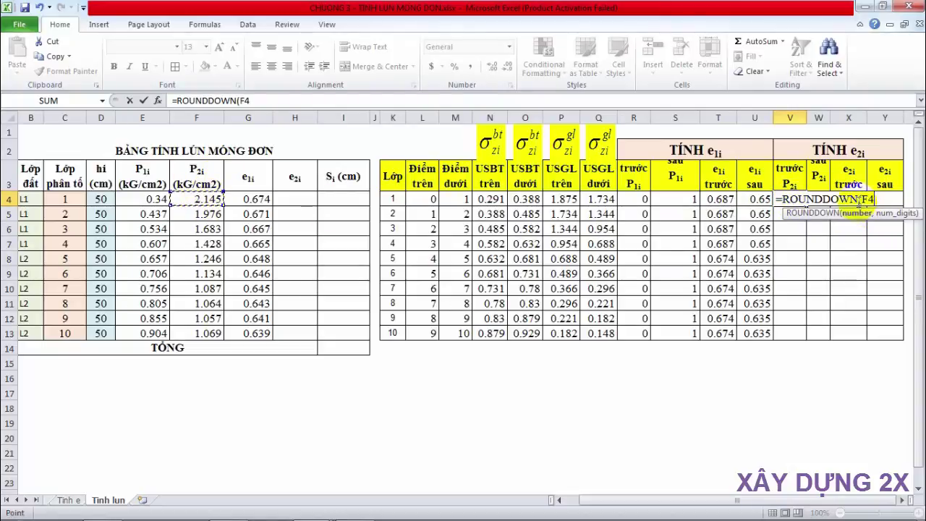
text(,0)
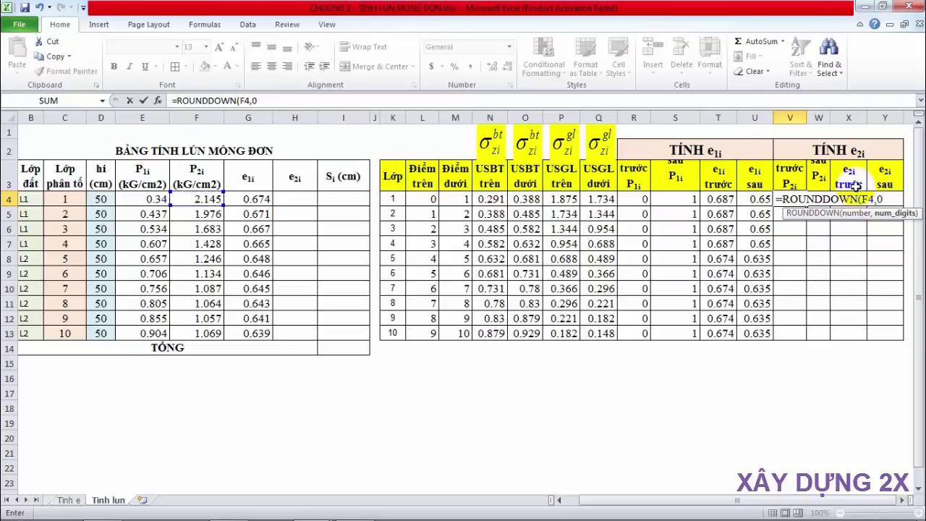
key(Return)
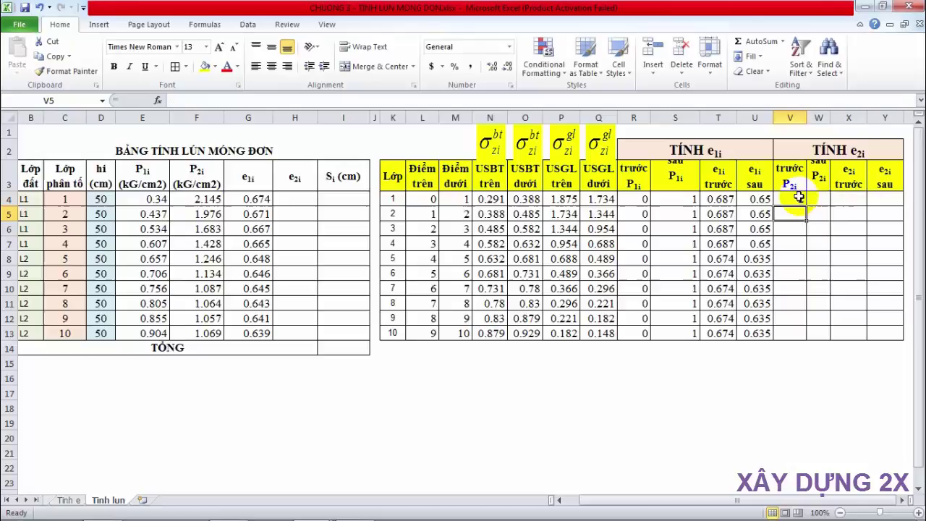
click(799, 201)
drag(805, 206, 805, 334)
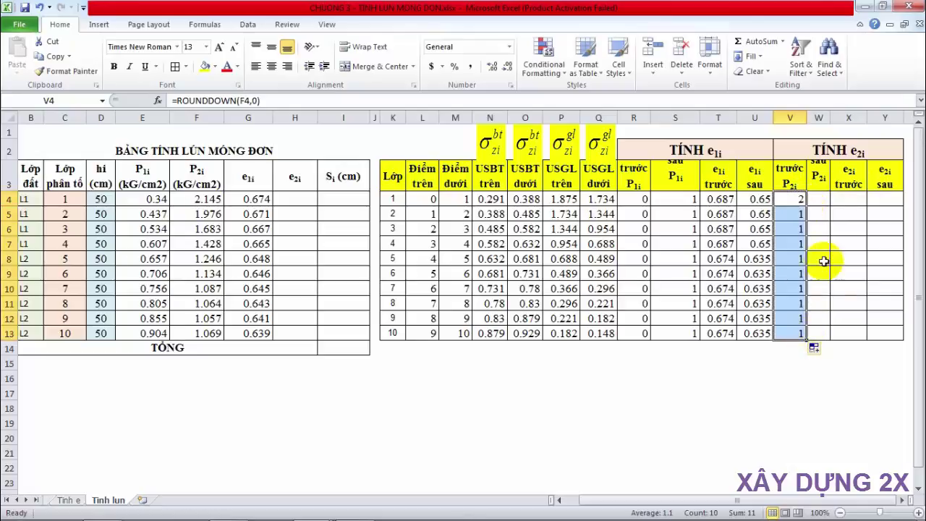
- Enter =ROUNDUP(F4,0) in W4 and fill it down to W13, showing 3 then 2s
click(822, 200)
text(=)
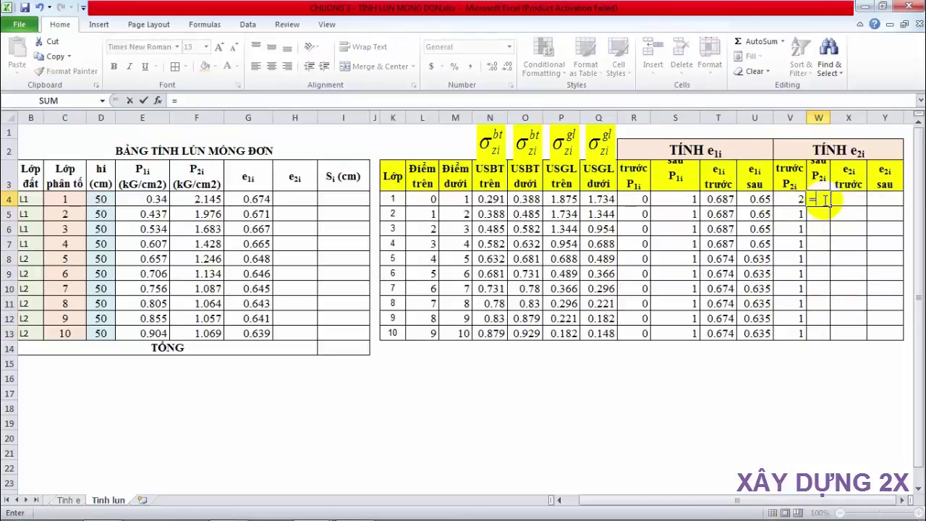
text(R)
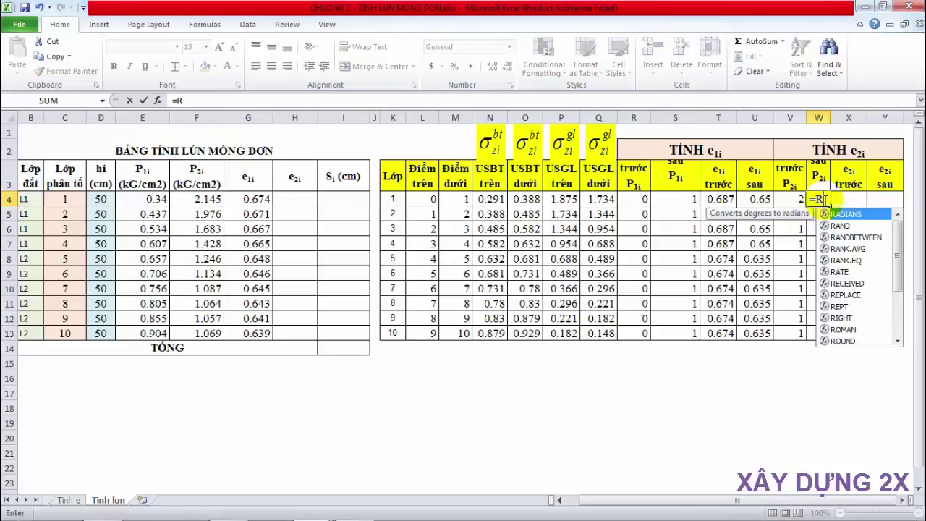
text(O)
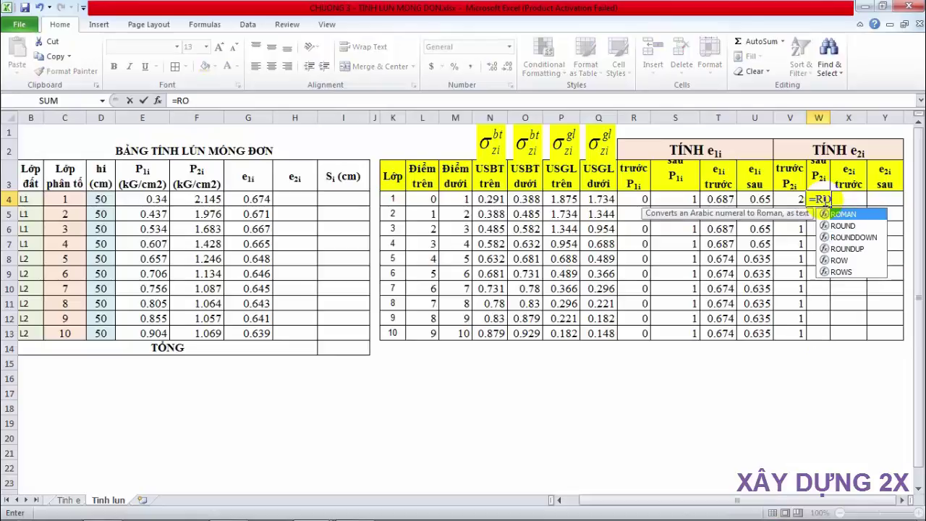
key(Down)
key(Down)
key(Down)
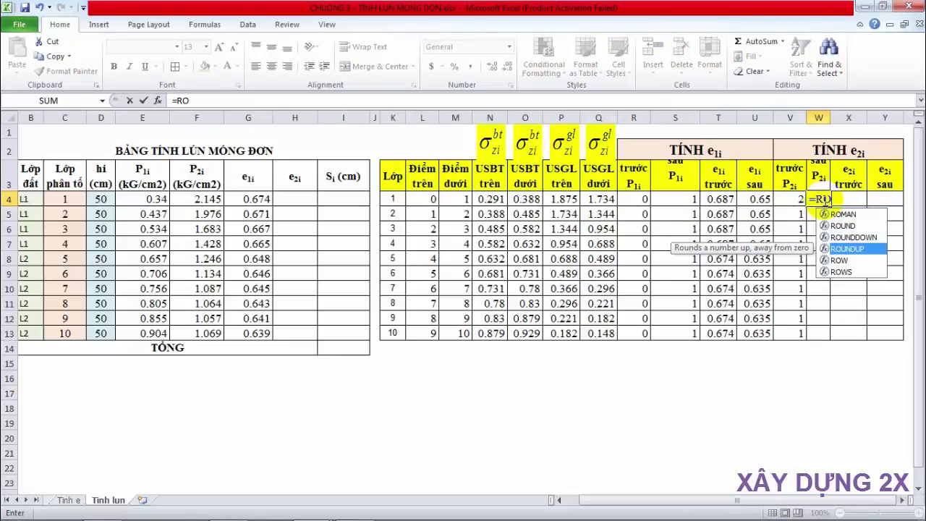
key(Tab)
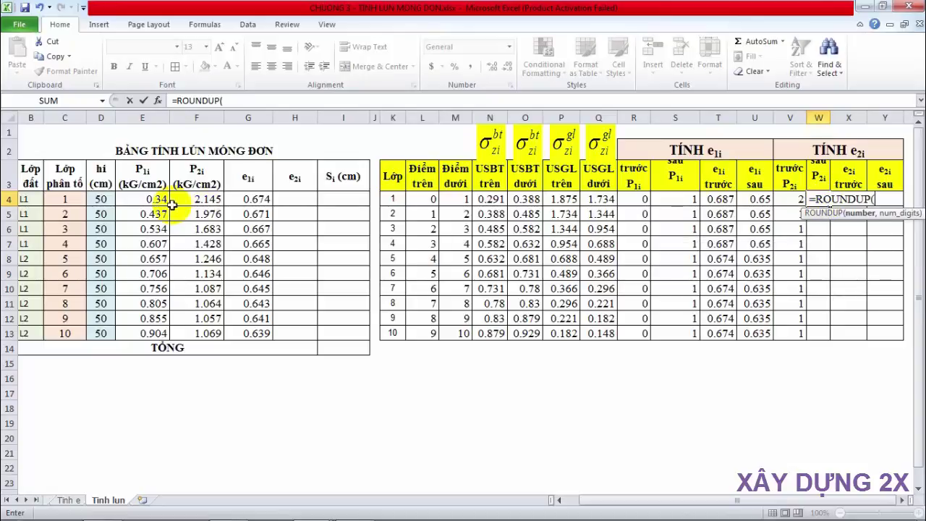
click(203, 196)
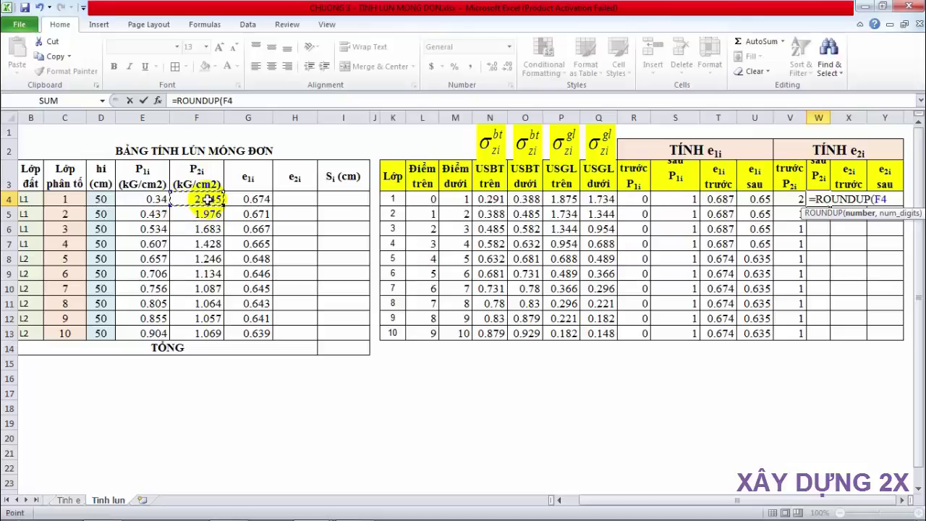
text(,0))
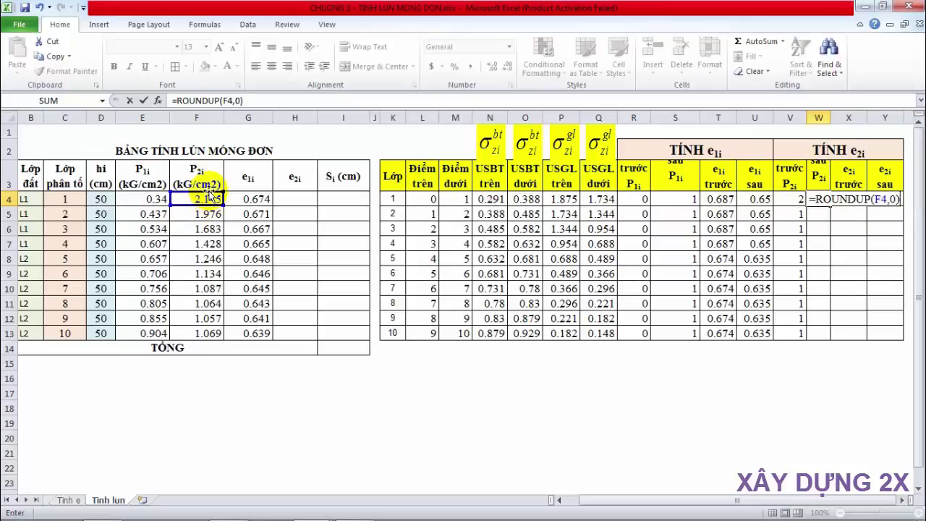
key(Return)
click(824, 201)
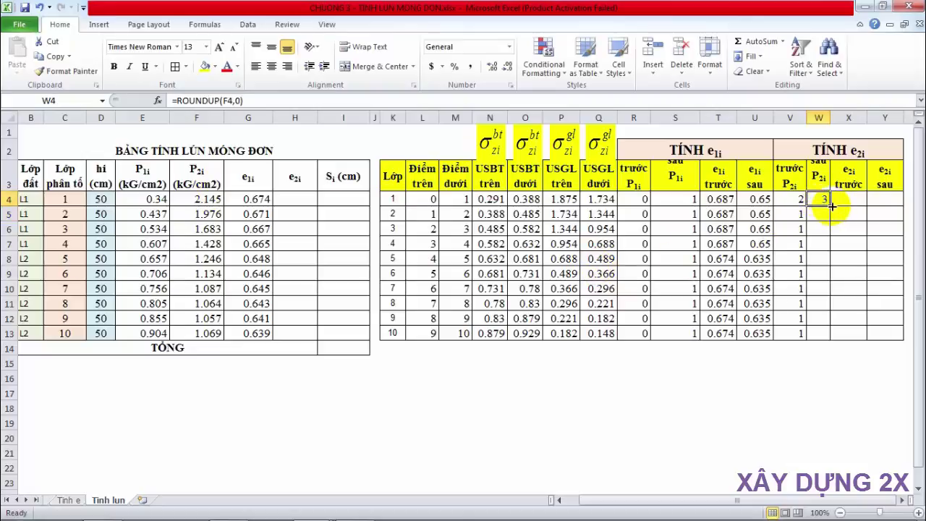
drag(832, 206, 837, 343)
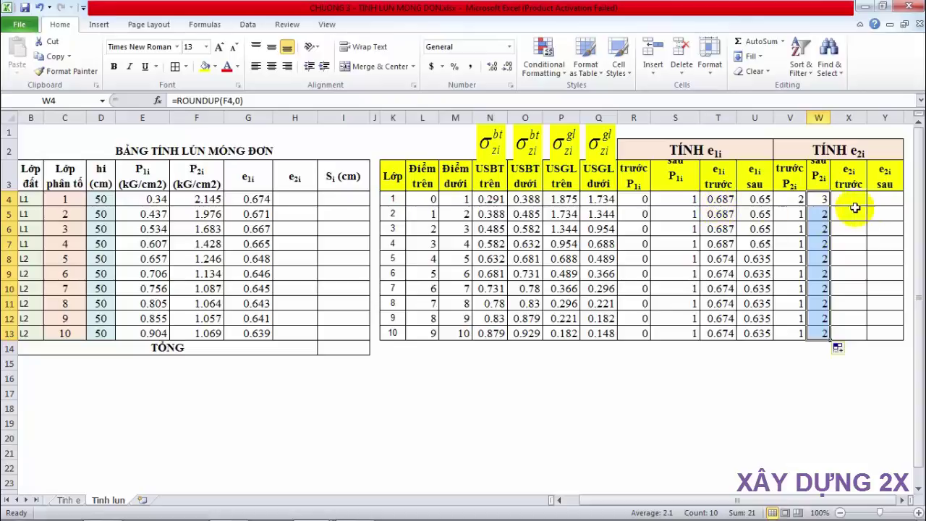
click(850, 201)
click(718, 201)
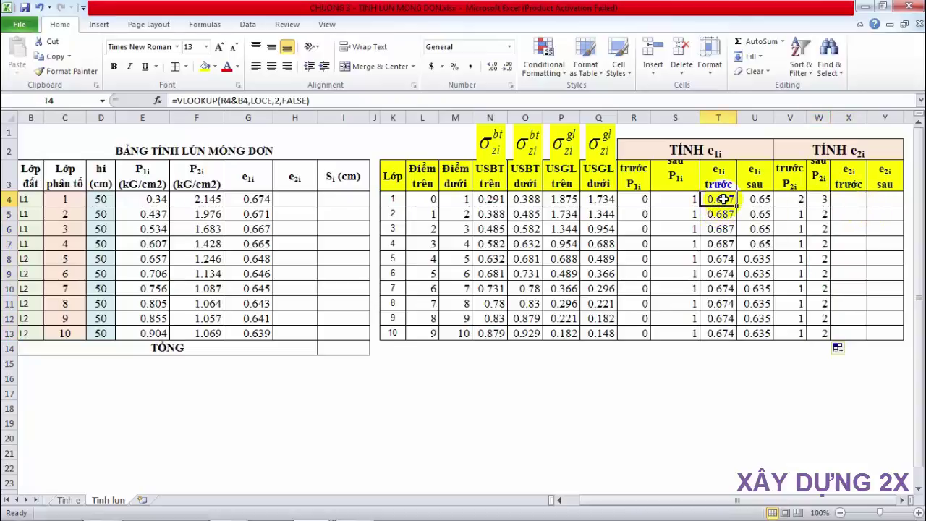
- Draft a VLOOKUP in X4 on V4:W4 against LOCE, column 2, exact match
click(850, 203)
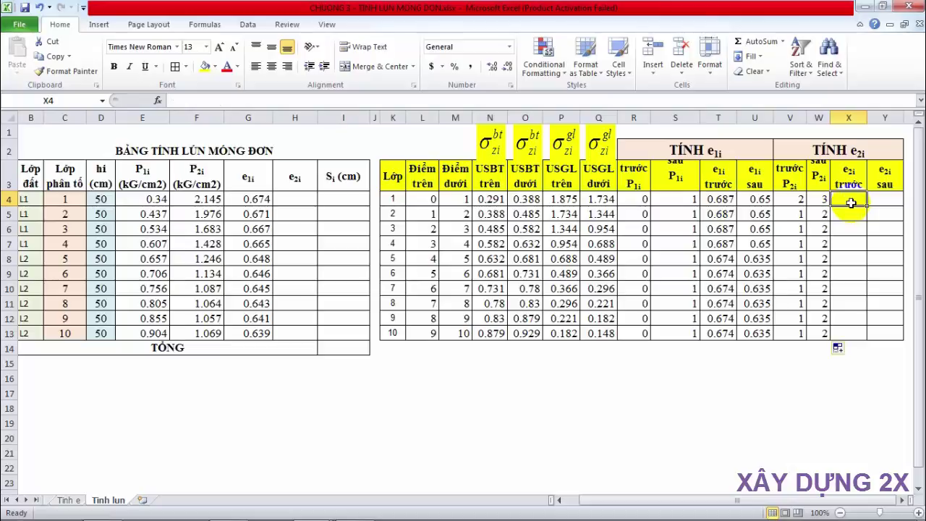
text(=VL)
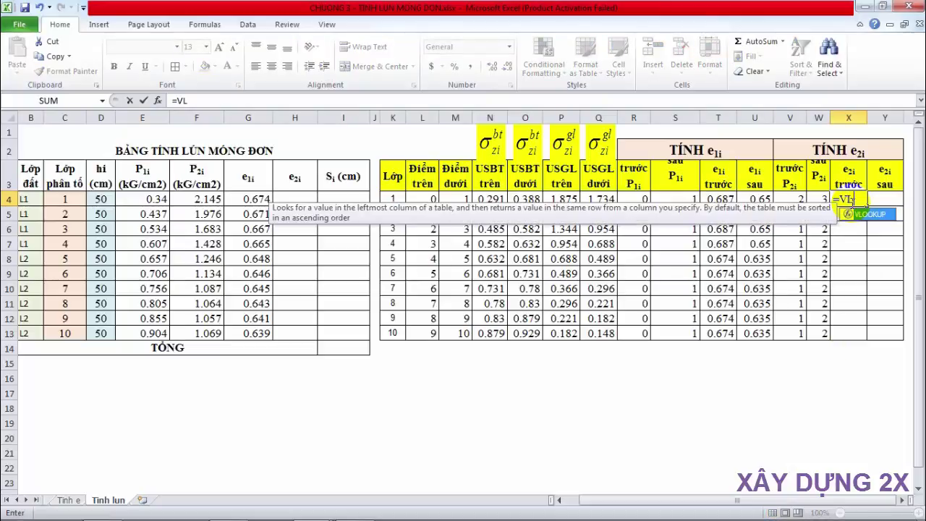
key(Tab)
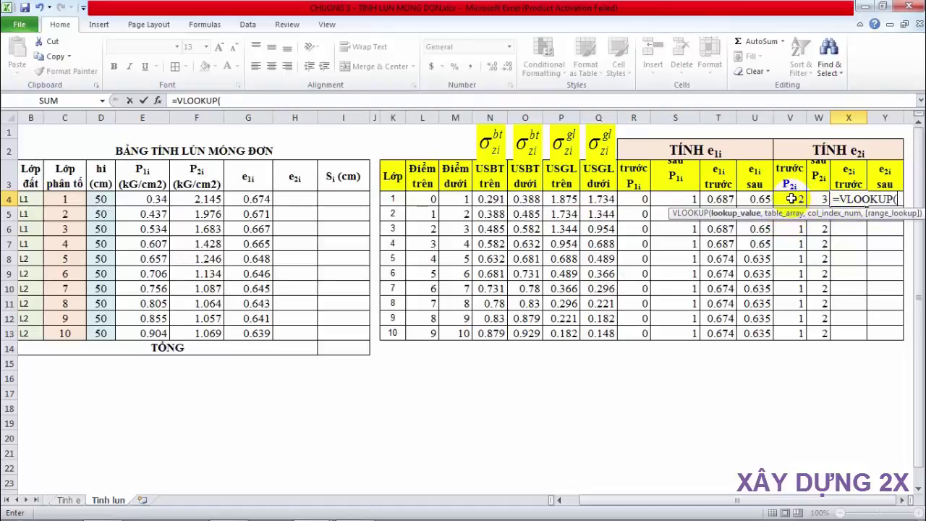
drag(801, 200, 822, 199)
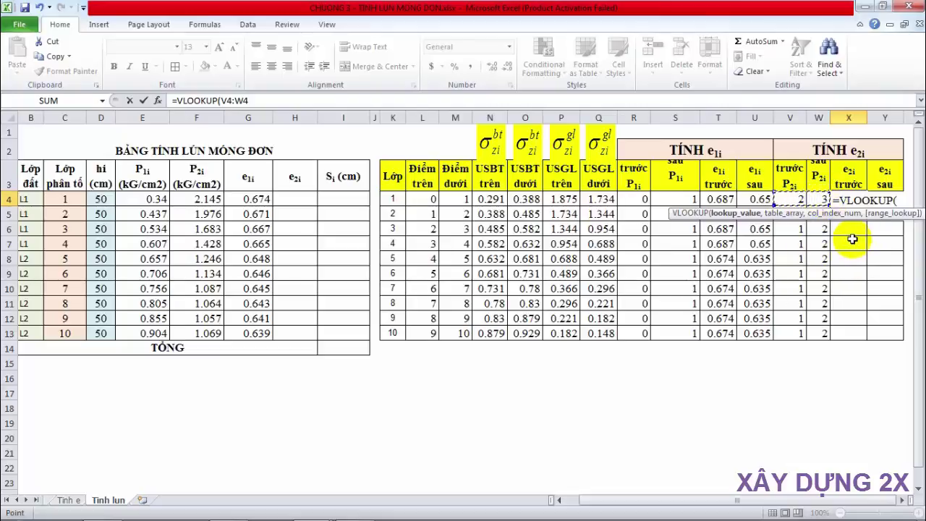
text(,)
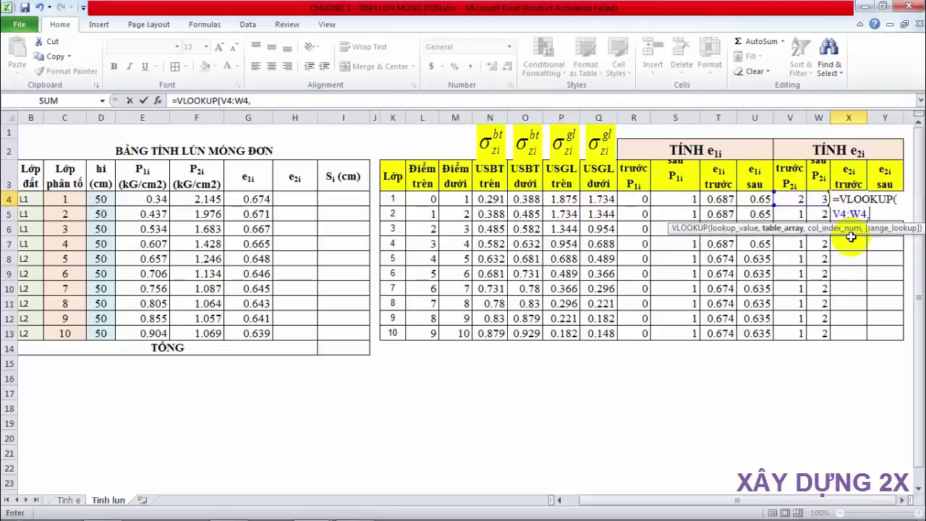
text(LO)
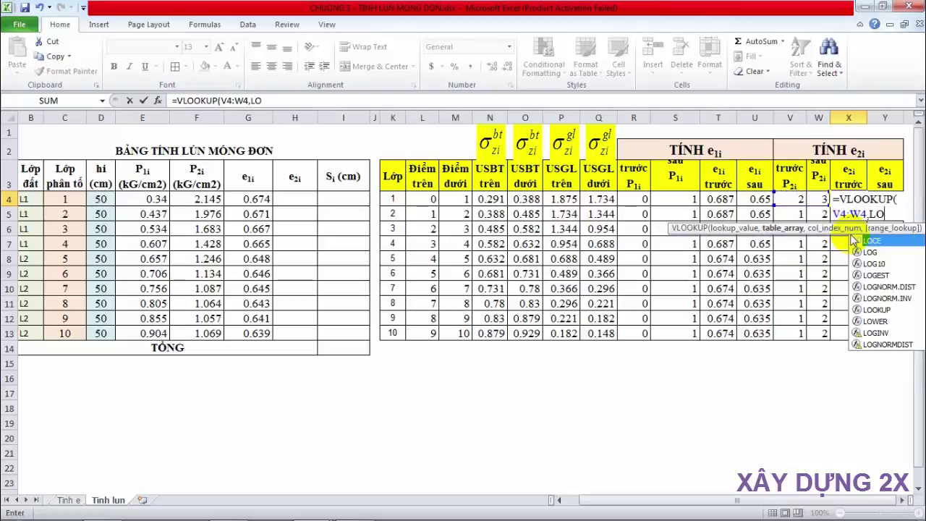
double_click(854, 241)
text(,2)
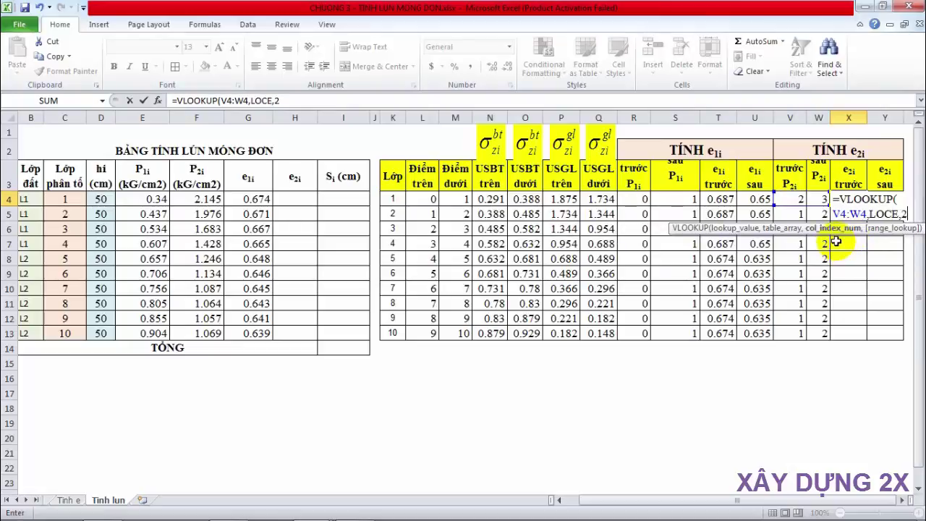
text(,)
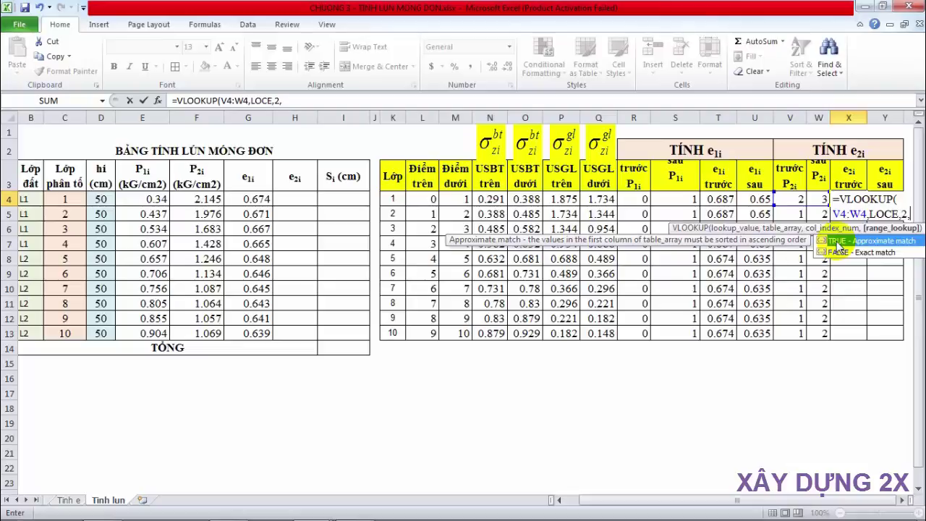
key(Down)
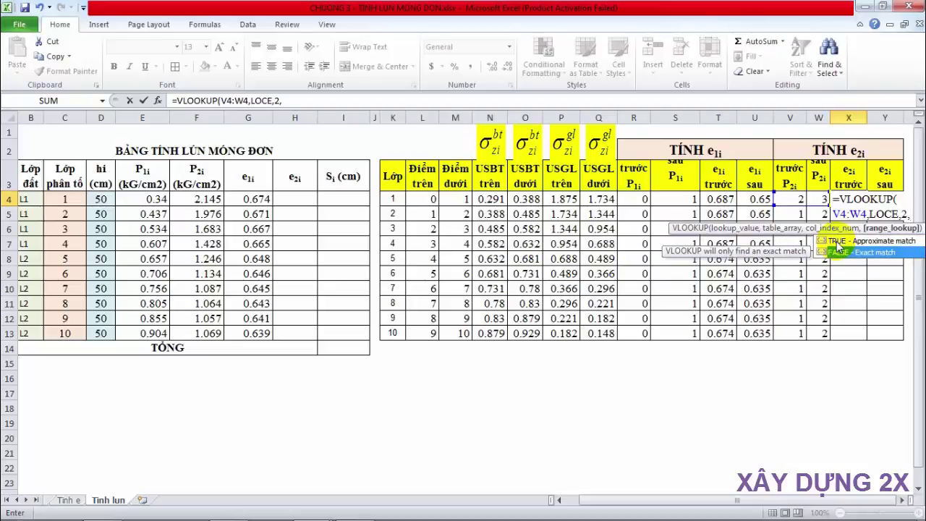
key(Tab)
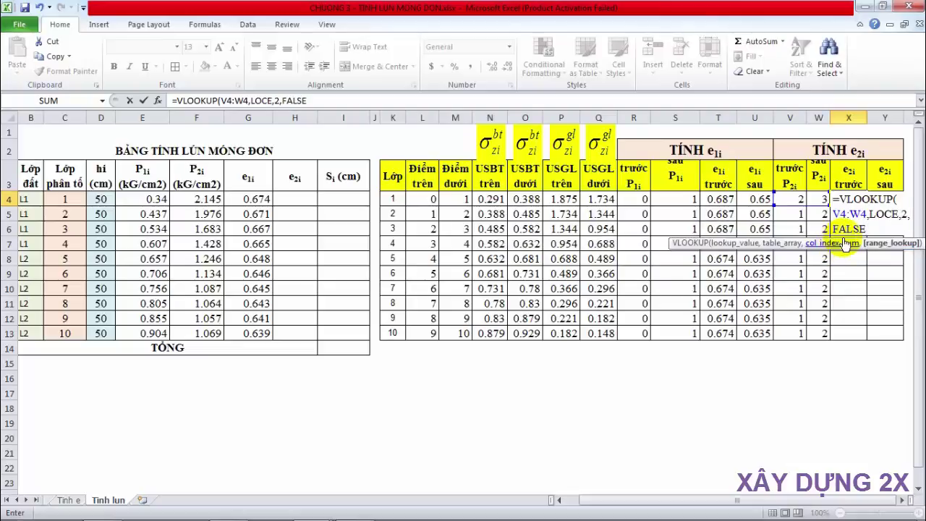
- Change the X4 lookup value to V4&B4 and commit the formula, giving 0.625
click(835, 214)
drag(834, 214, 852, 214)
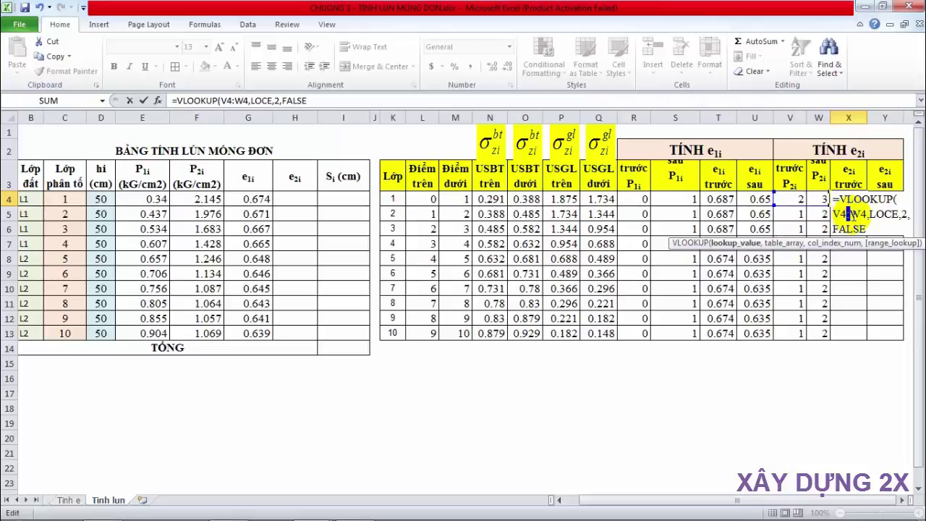
text(&)
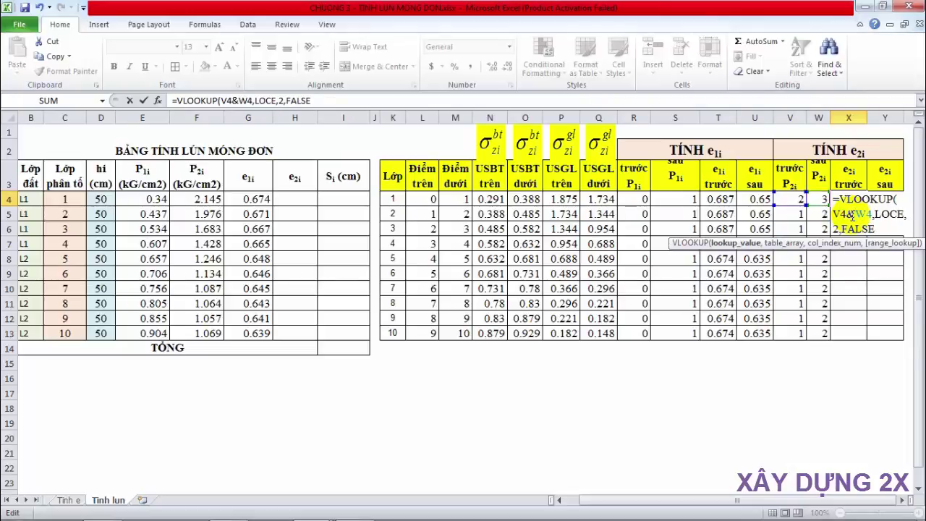
drag(854, 214, 869, 214)
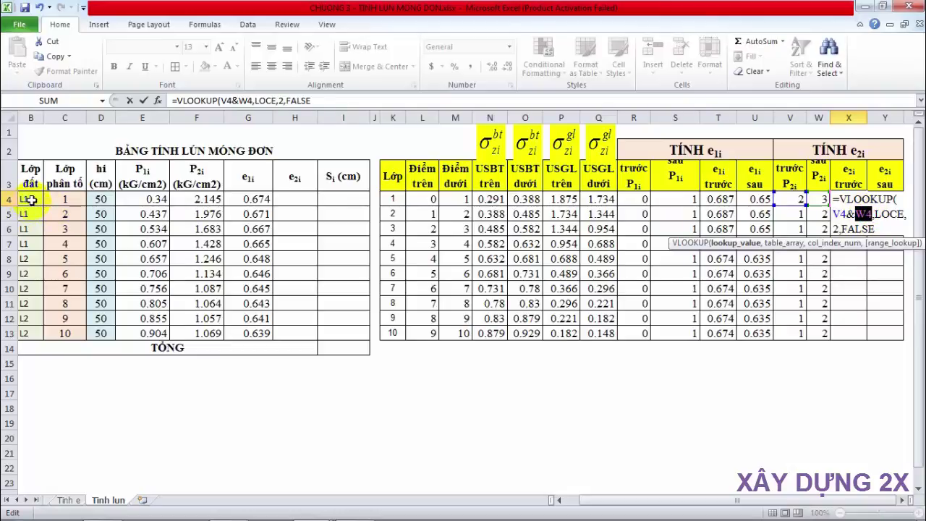
click(31, 200)
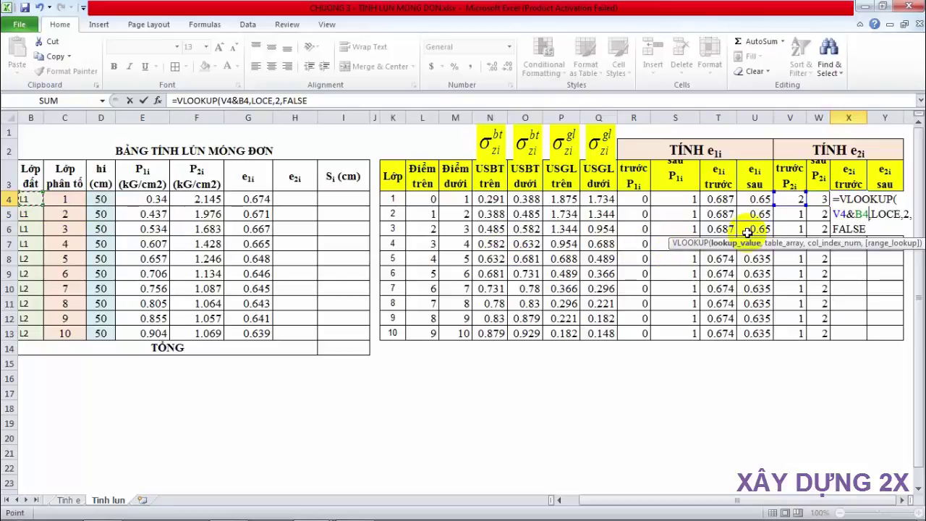
key(Return)
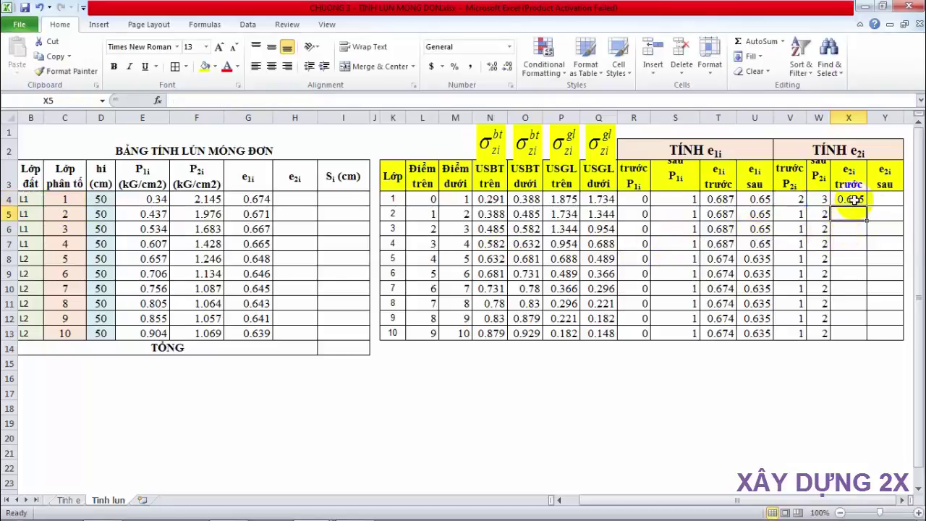
- Fill the X4 lookup down to X13, showing 0.625, then 0.65 and 0.635
click(854, 200)
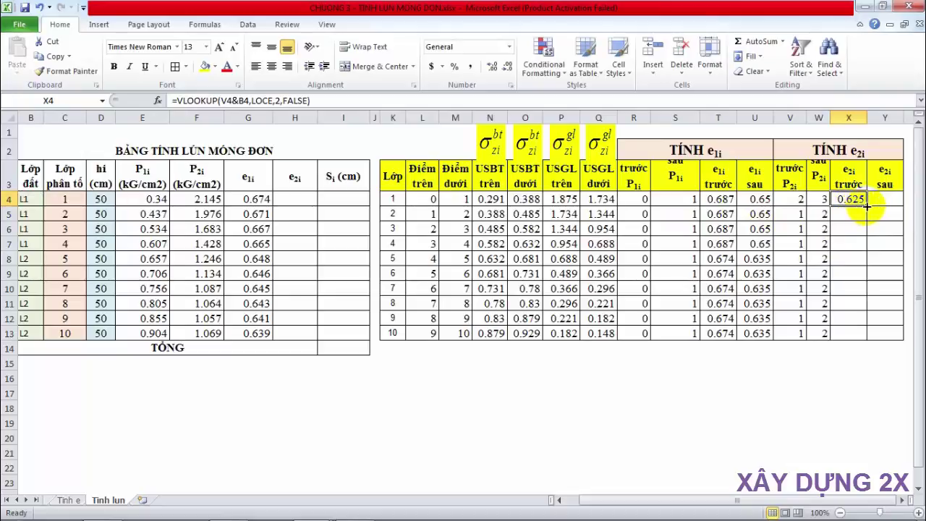
drag(865, 206, 865, 336)
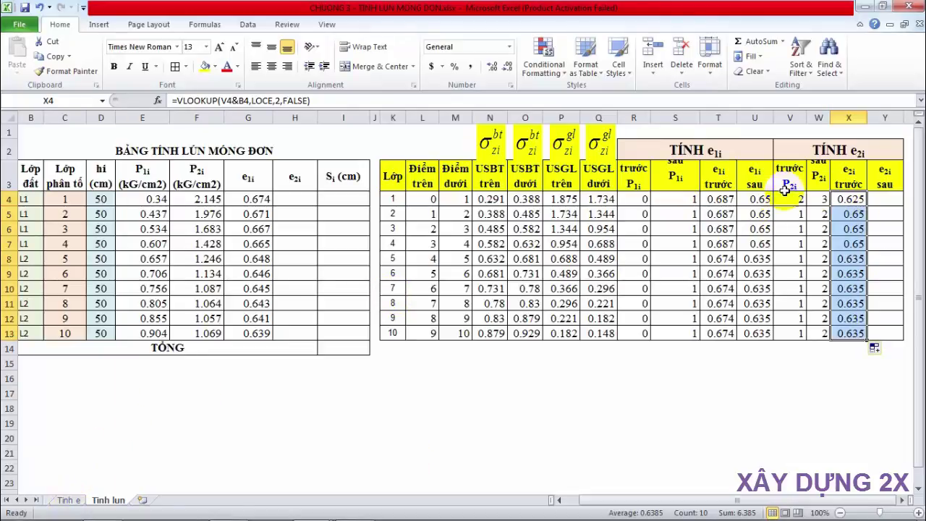
click(884, 199)
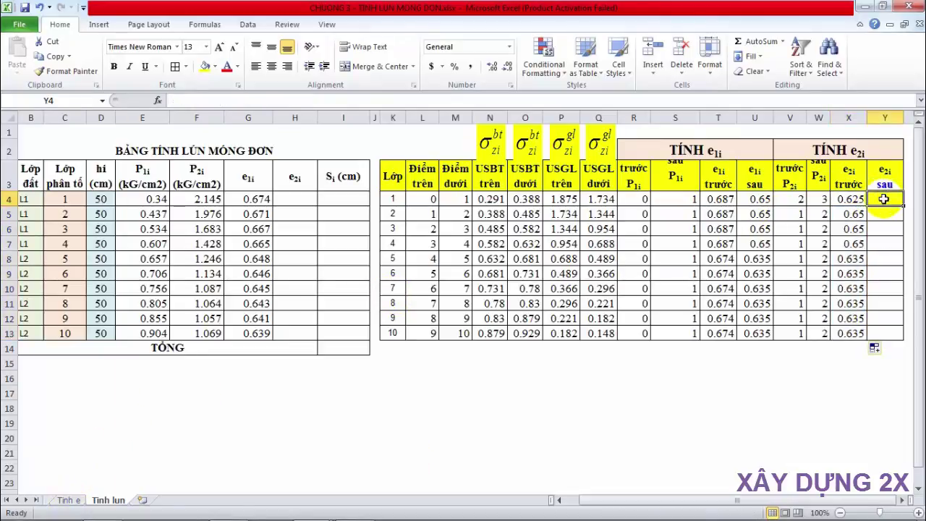
click(847, 199)
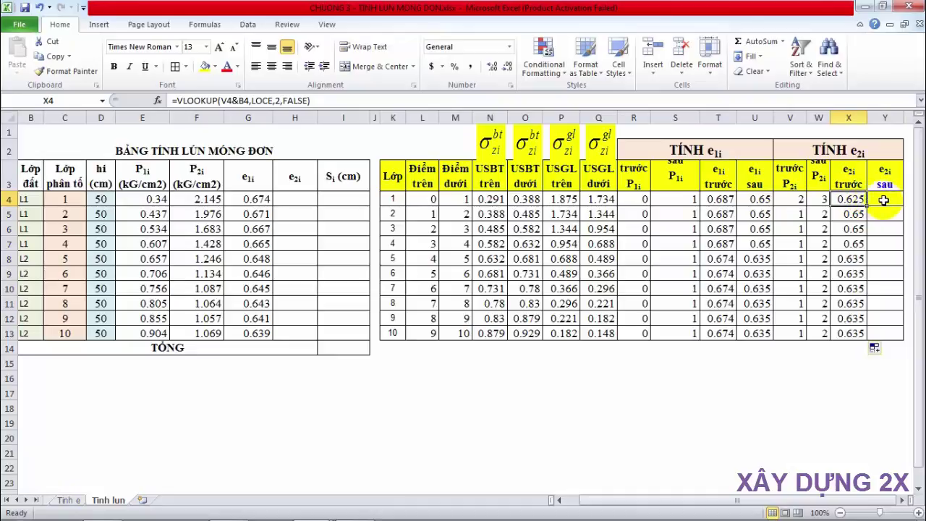
- Enter =VLOOKUP(W4&B4,LOCE,2,FALSE) in Y4 and fill it down to Y13
click(883, 201)
text(=)
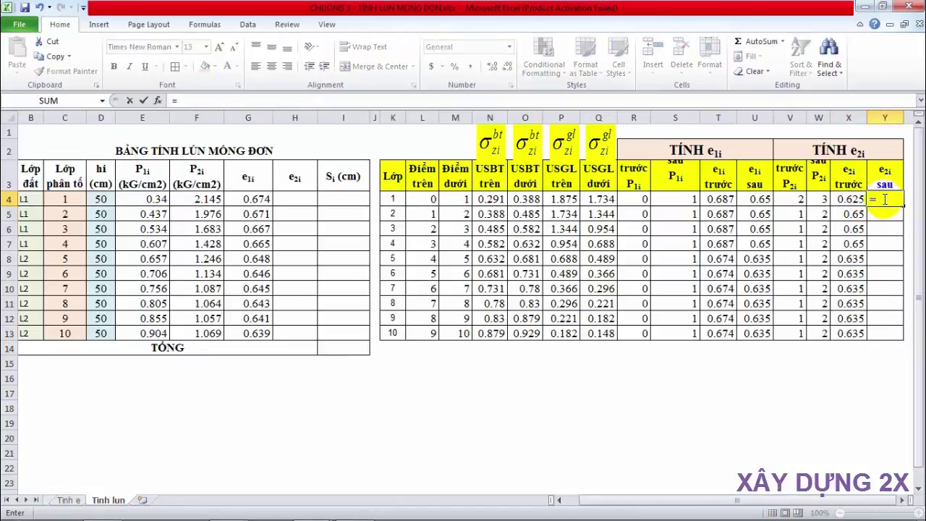
text(VLO)
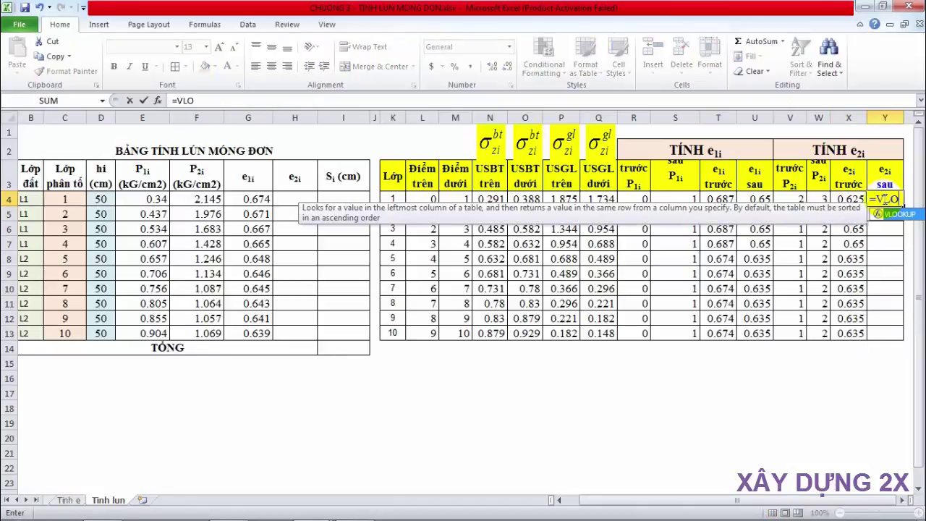
key(Tab)
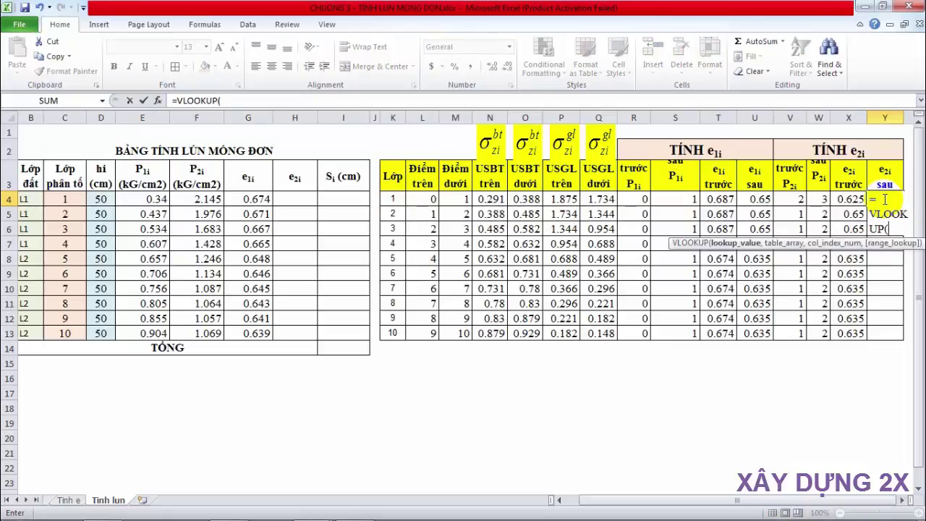
click(824, 201)
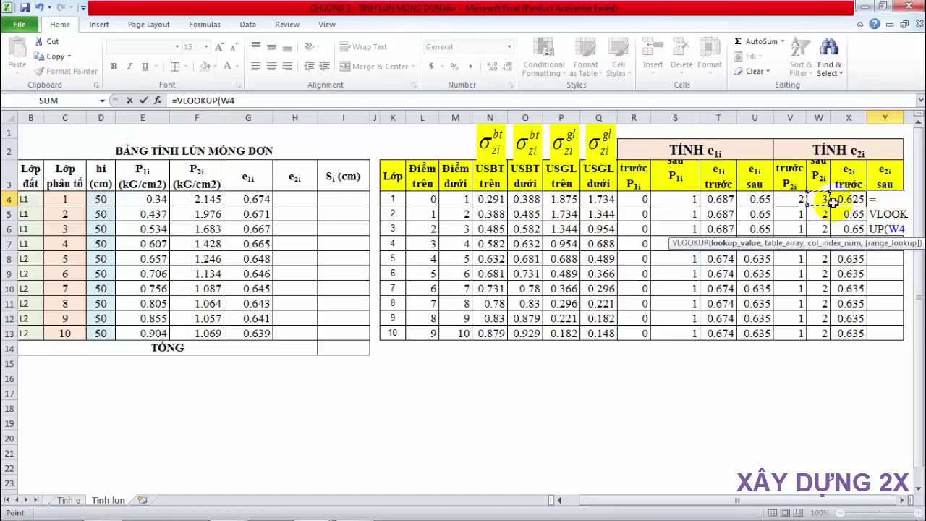
text(&)
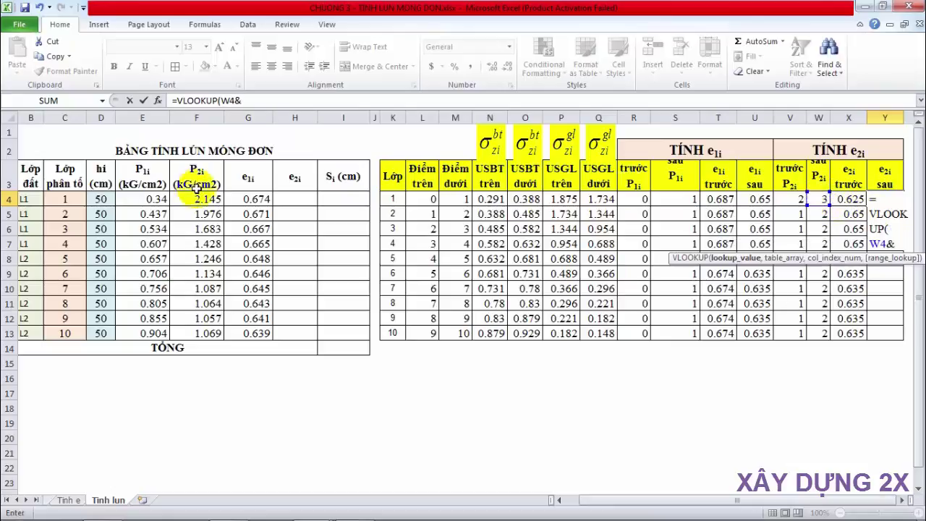
click(31, 202)
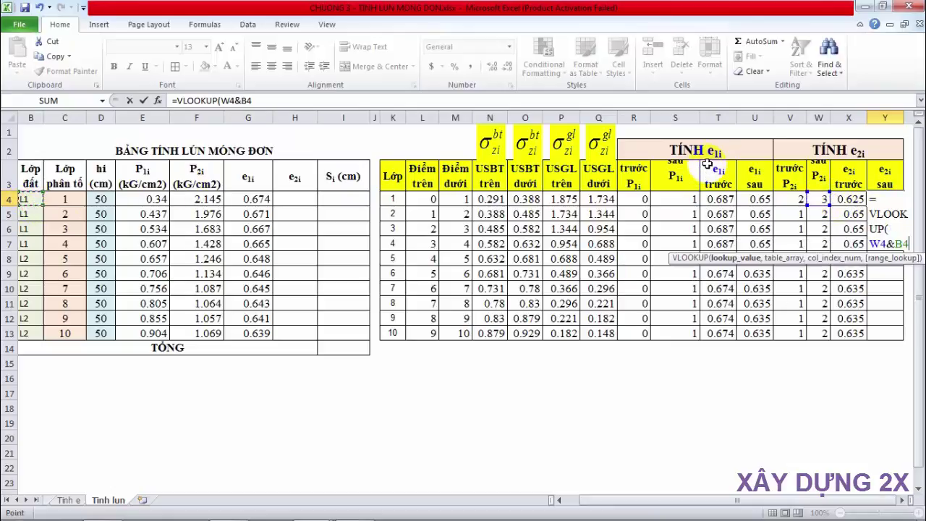
text(,LO)
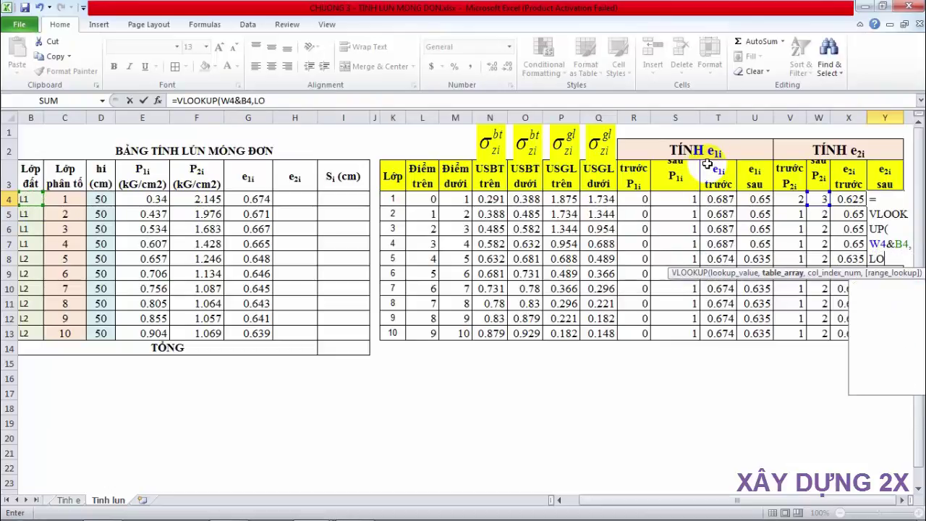
text(CE,2,)
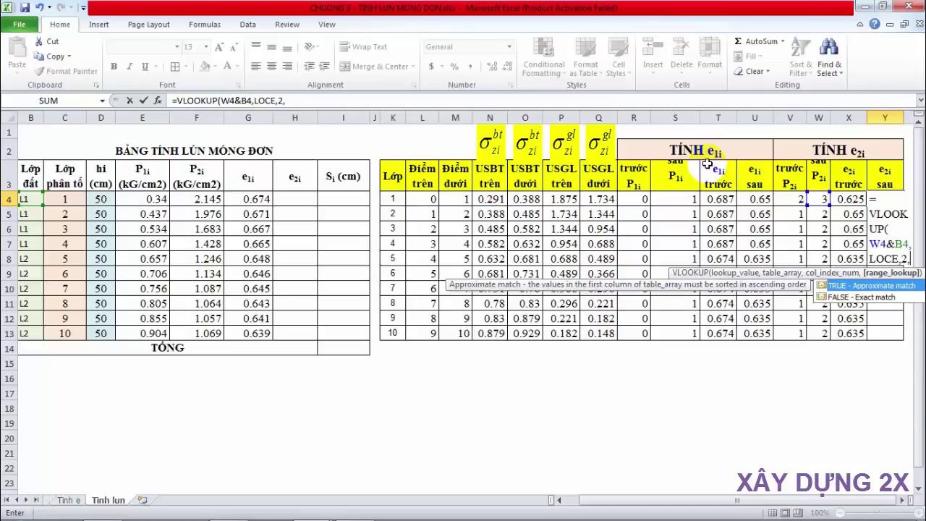
key(Down)
key(Tab)
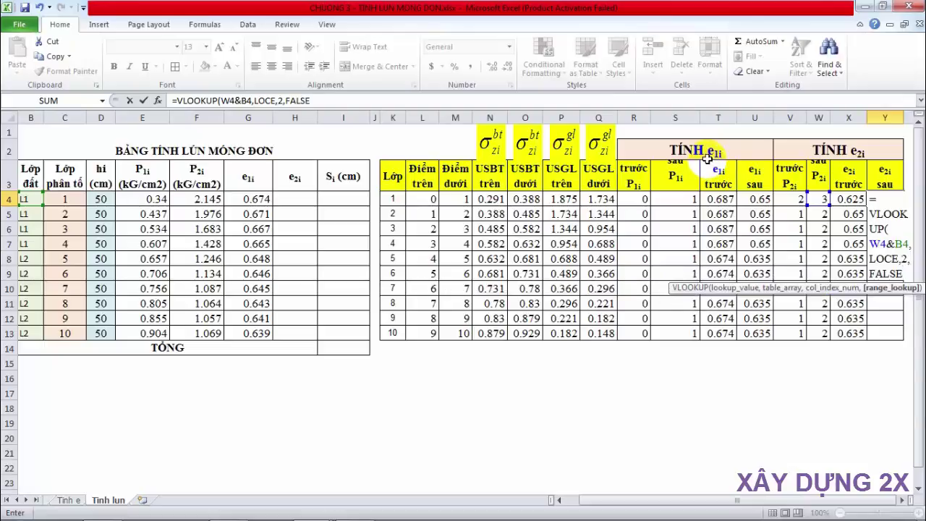
key(Return)
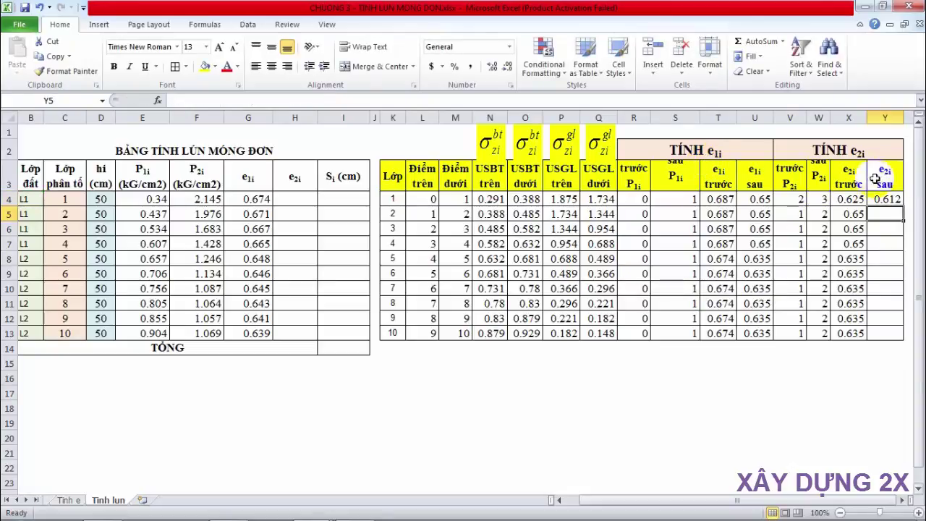
click(893, 200)
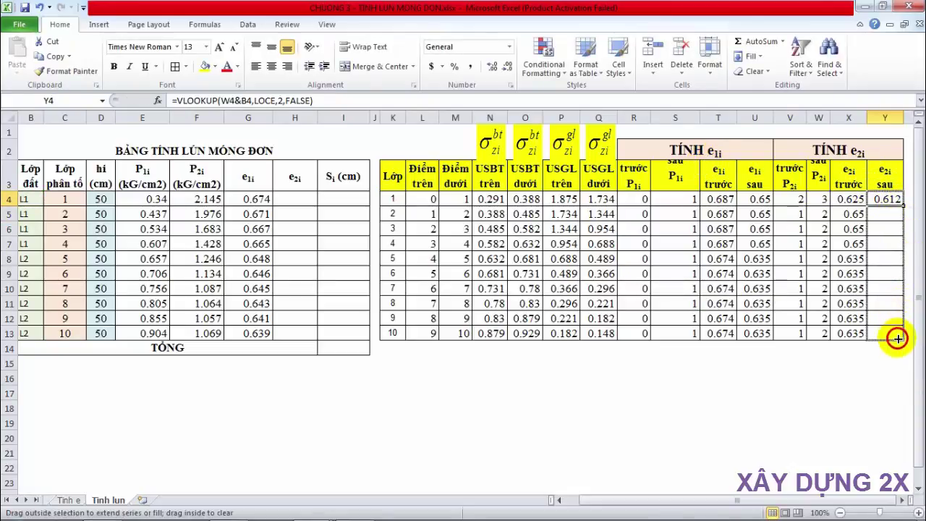
drag(903, 207, 893, 337)
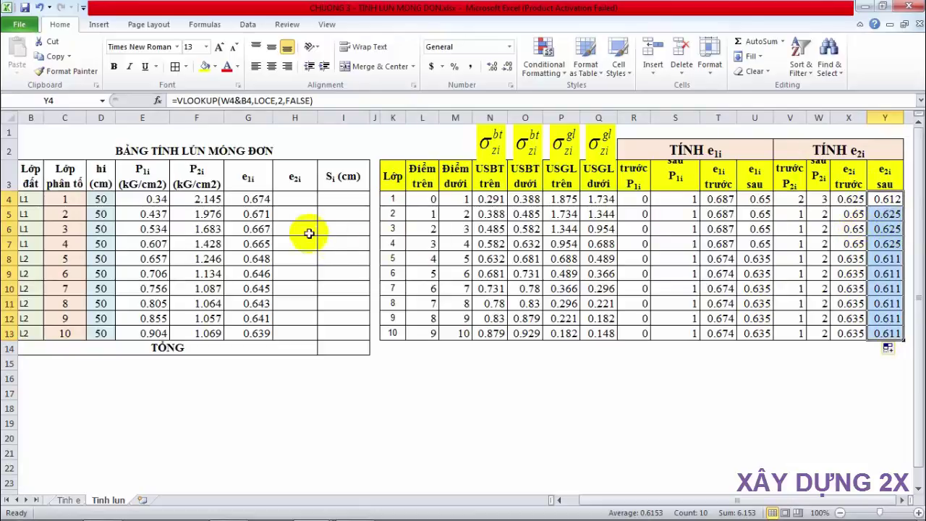
- Select cell H4 in the e2i column of the settlement table
click(300, 200)
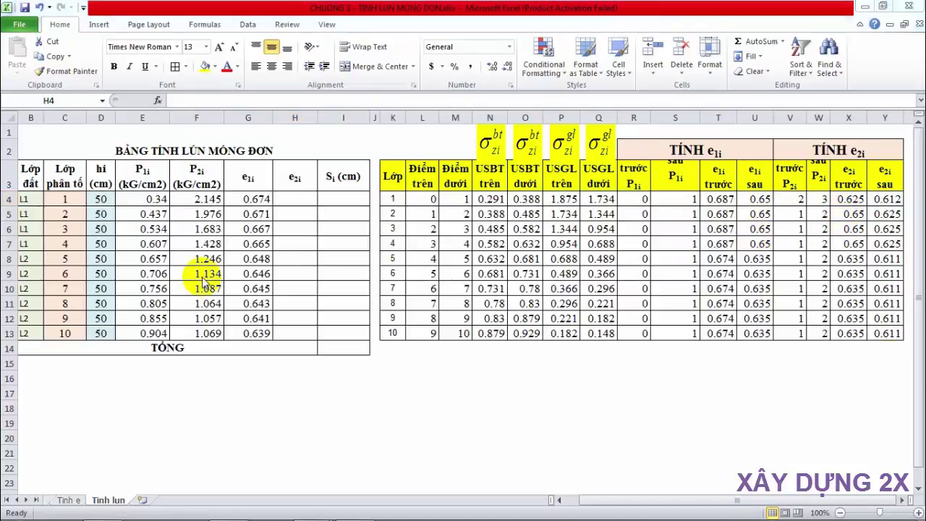
click(298, 194)
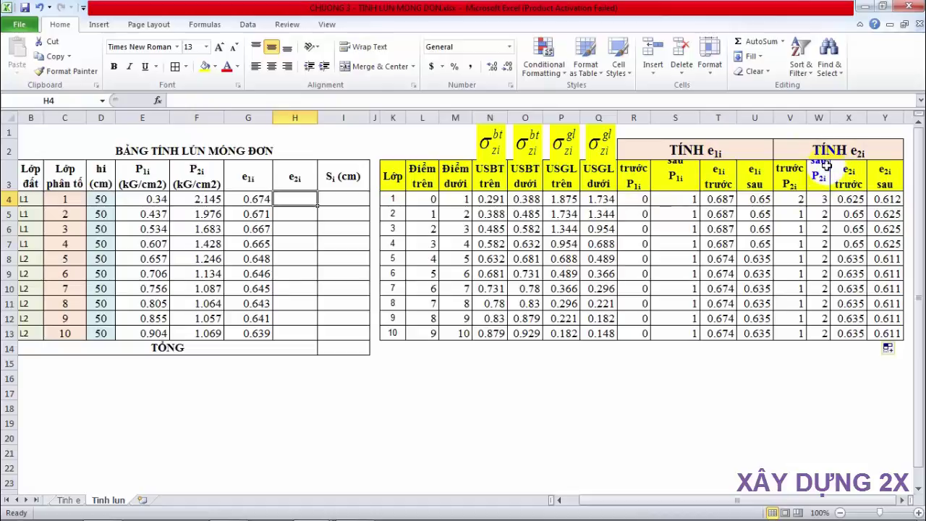
click(826, 151)
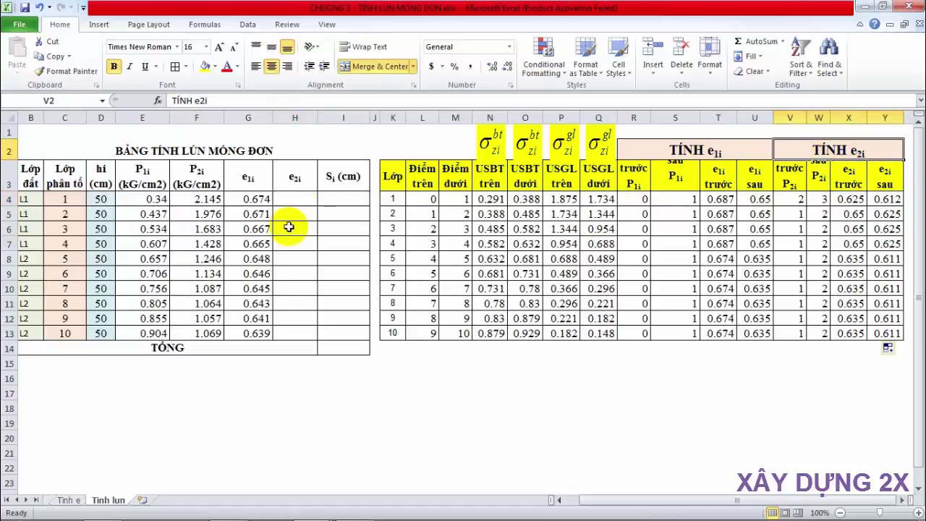
click(306, 202)
- Begin the H4 formula =ROUND(FORECAST( with F4 as the x value
text(=)
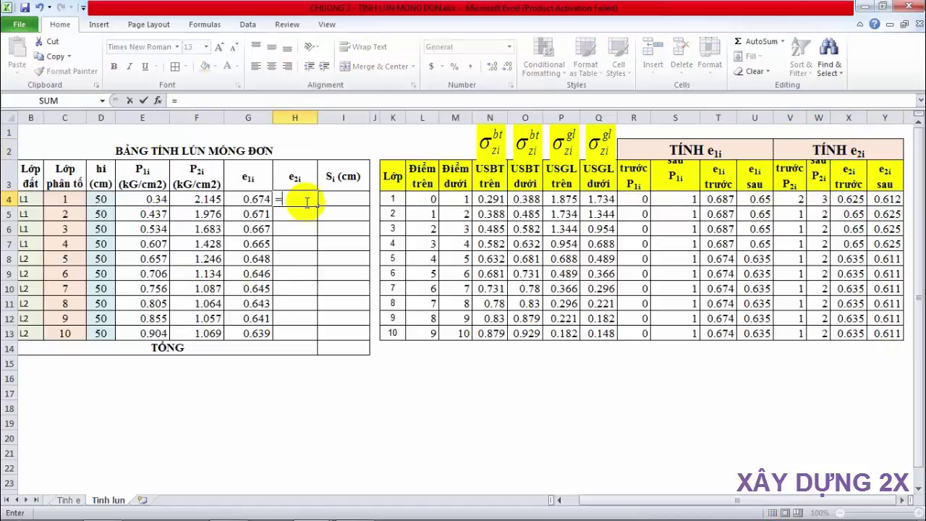
text(RO)
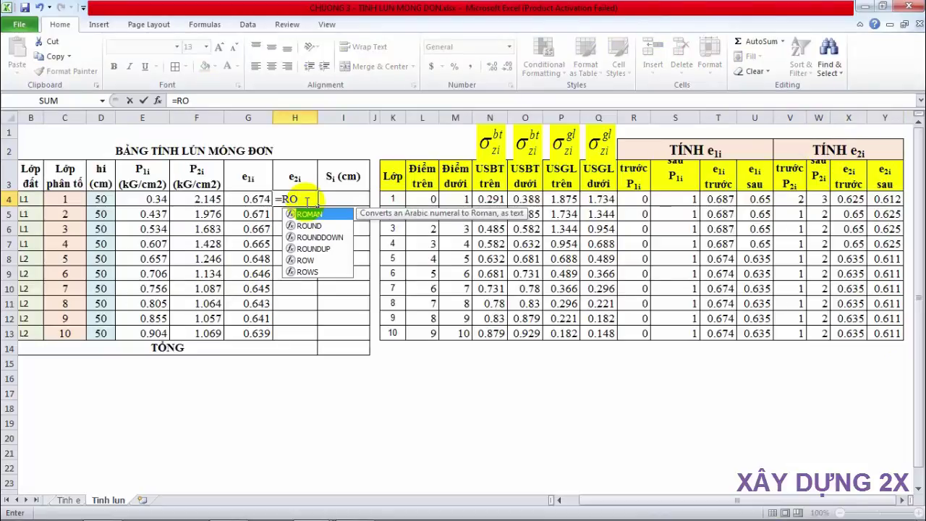
text(U)
key(Tab)
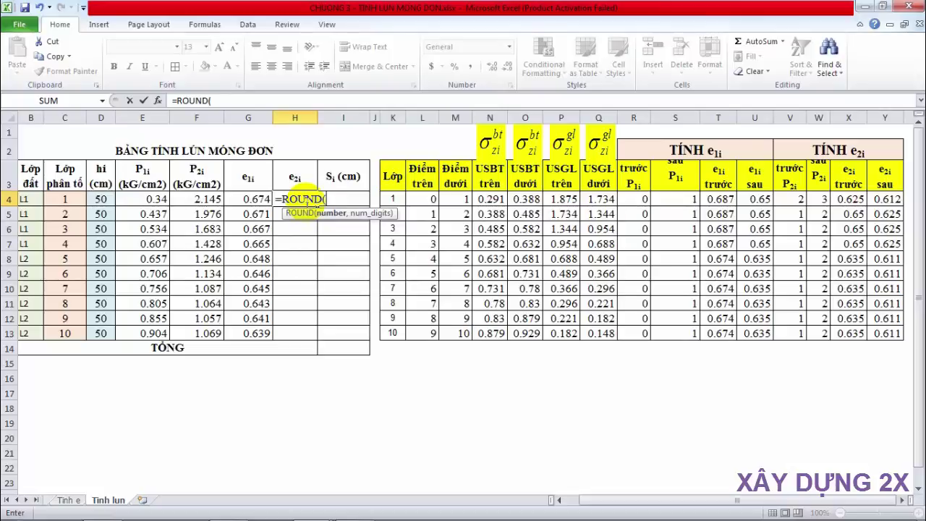
text(F)
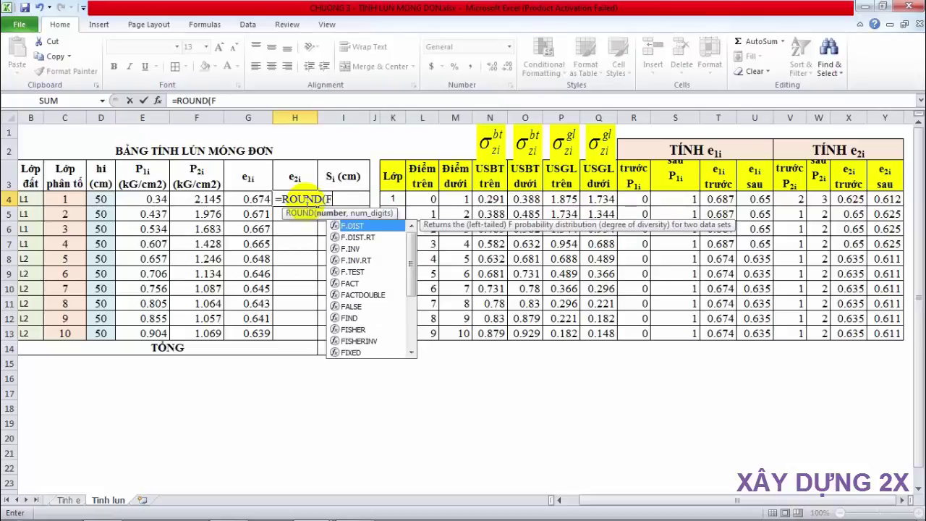
text(A)
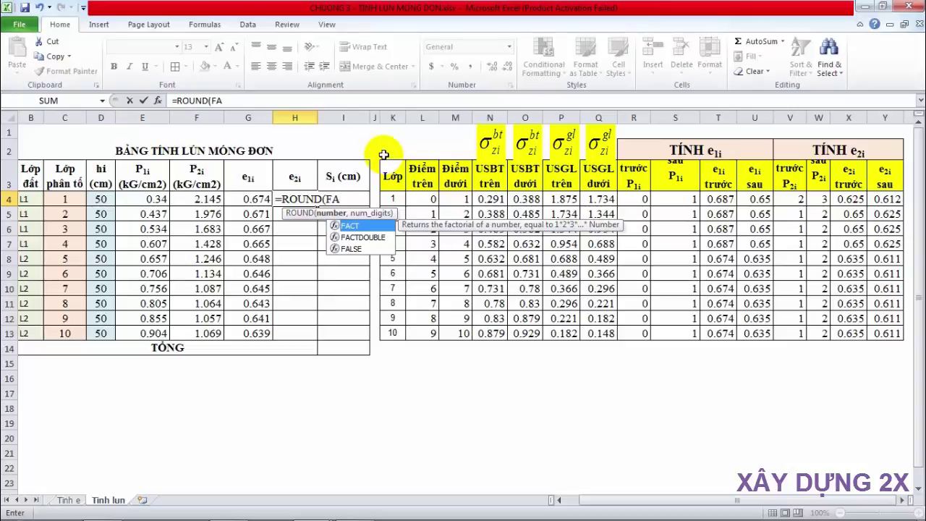
key(BackSpace)
text(O)
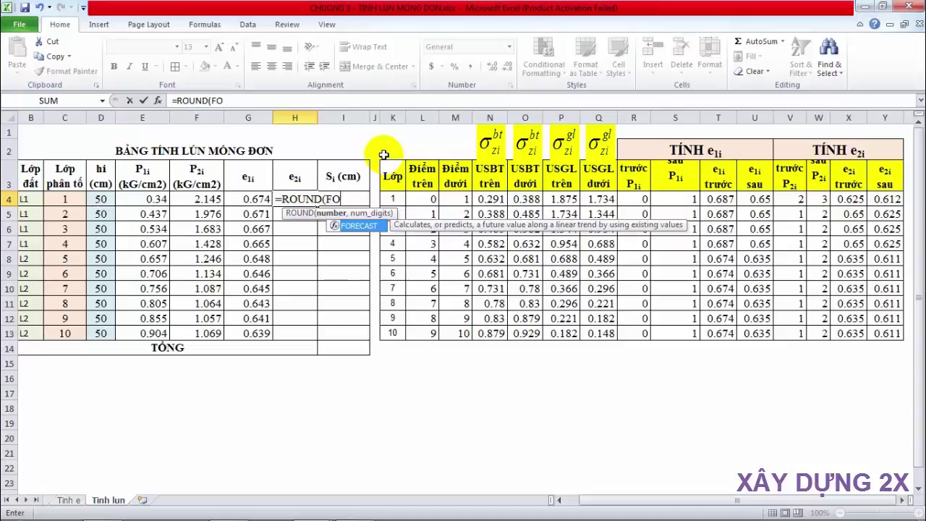
key(Tab)
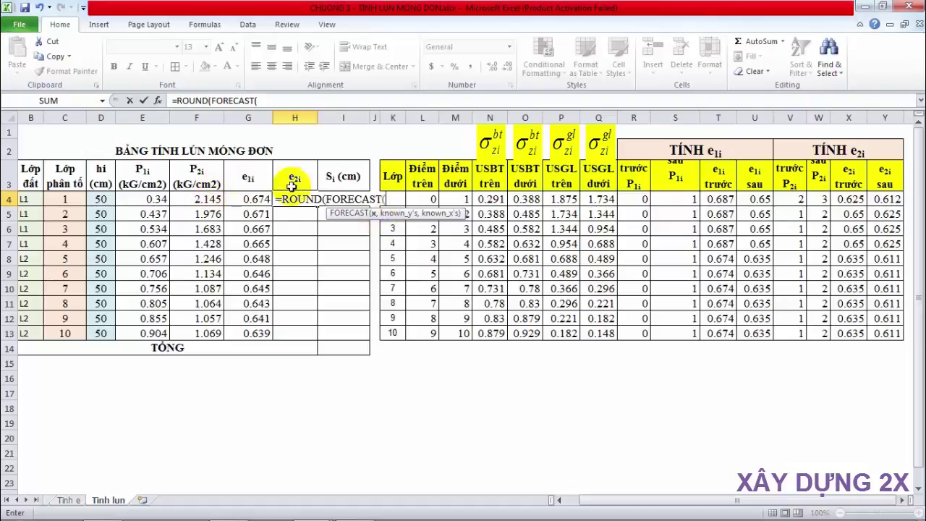
click(200, 198)
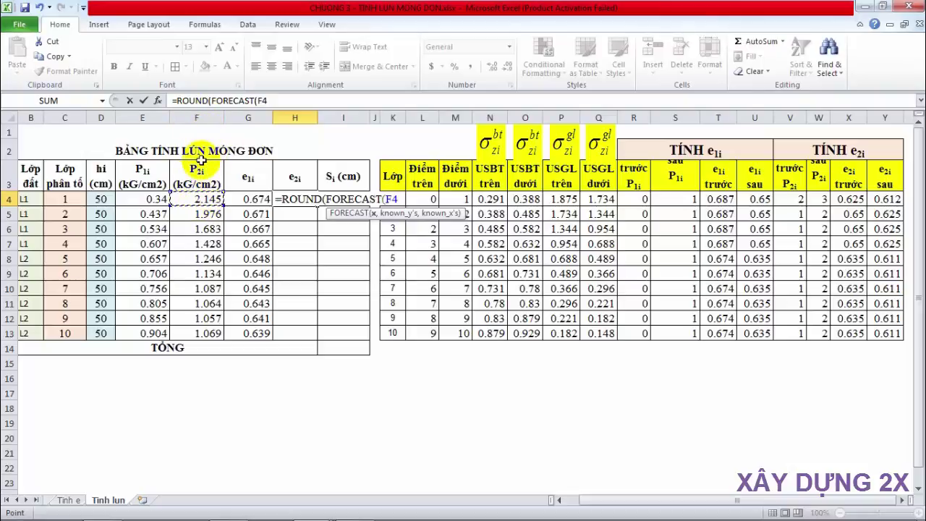
text(,)
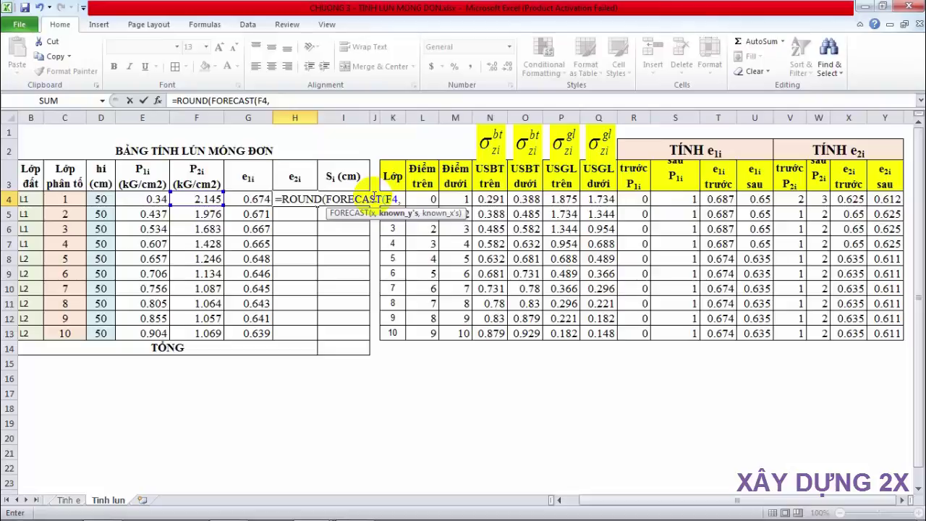
- Finish it with X4:Y4 and V4:W4, round to 3 decimals, and fill down to H13
drag(848, 201, 900, 201)
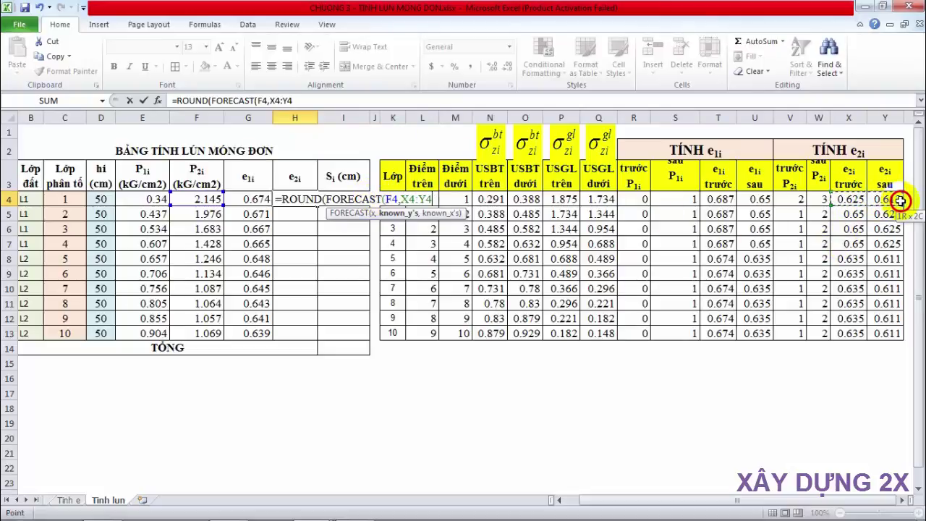
text(,)
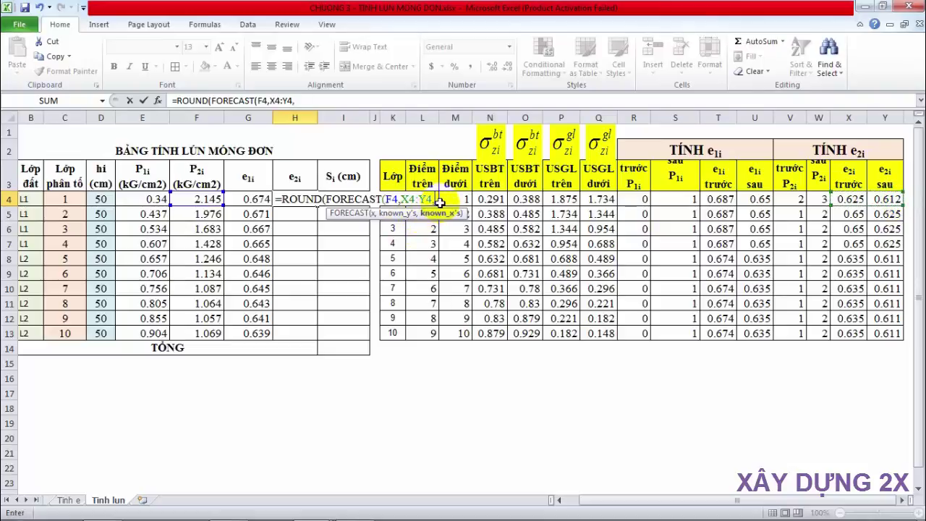
drag(786, 197, 817, 202)
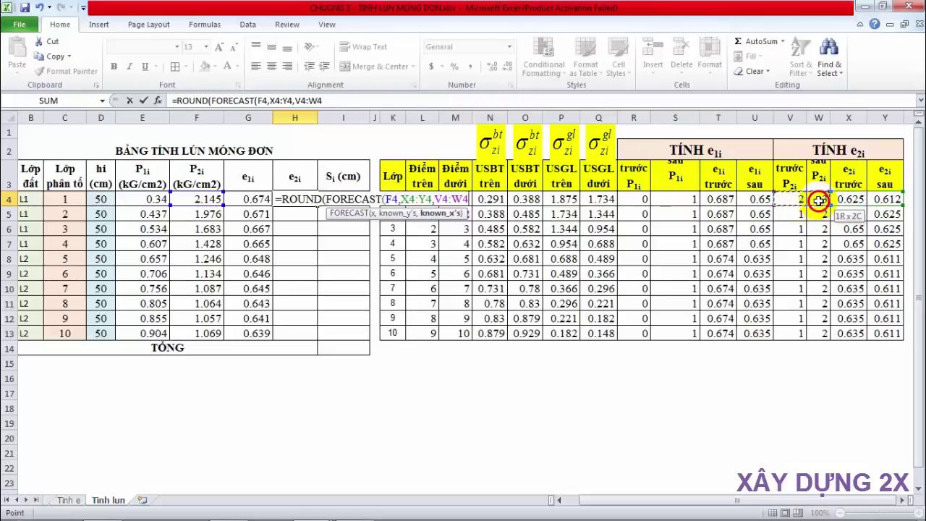
text(,)
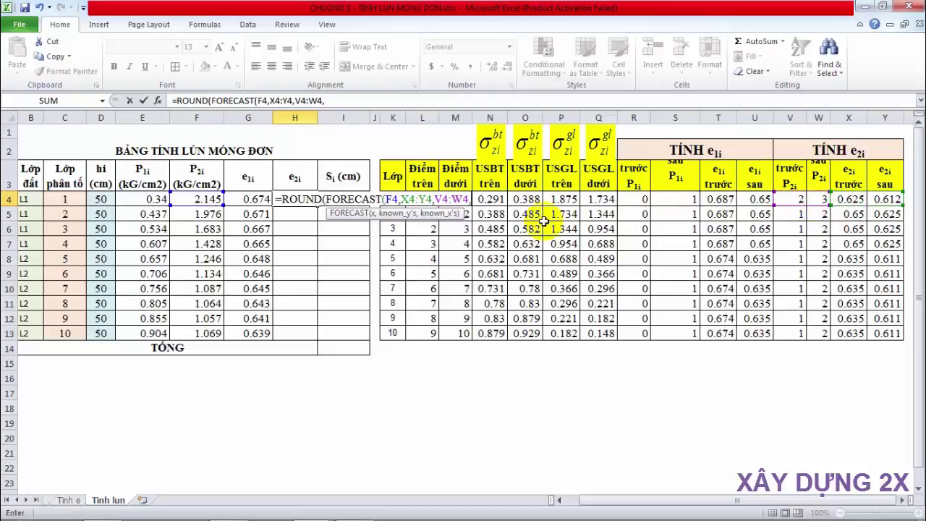
key(BackSpace)
text())
text(,)
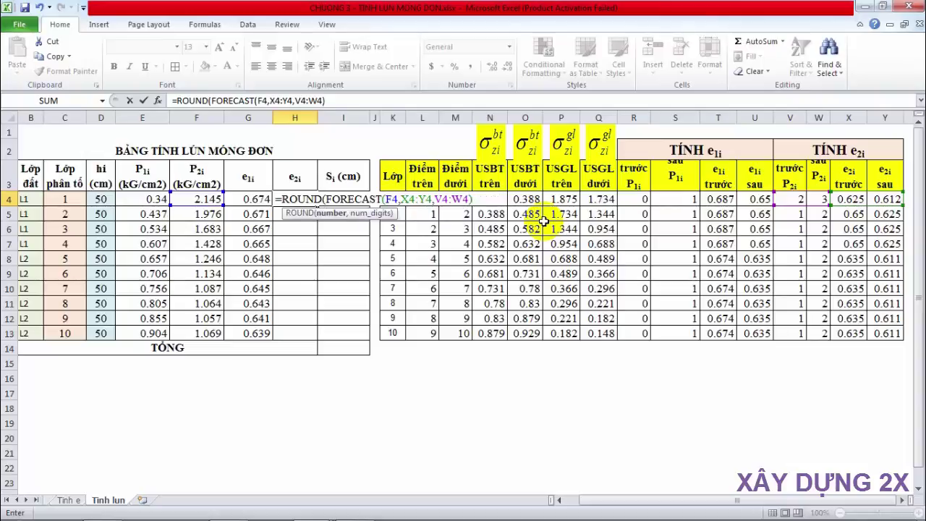
text(3)
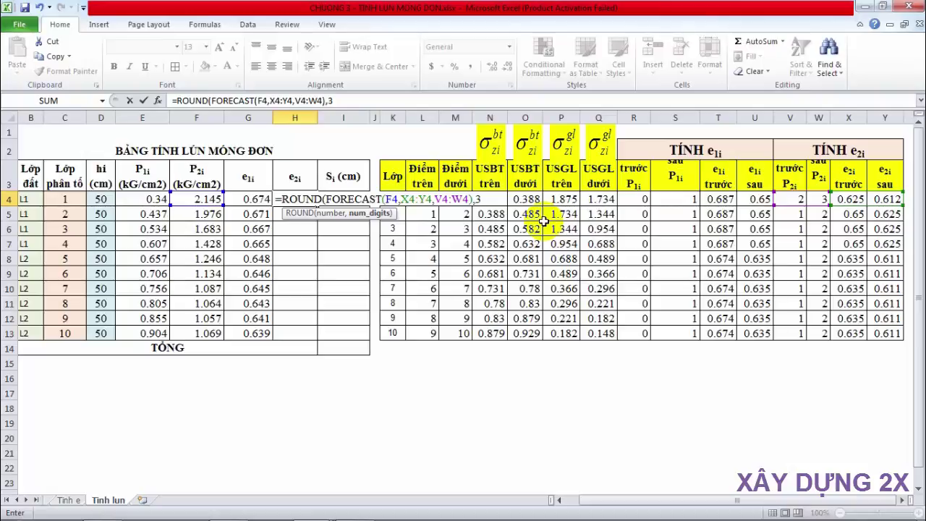
text())
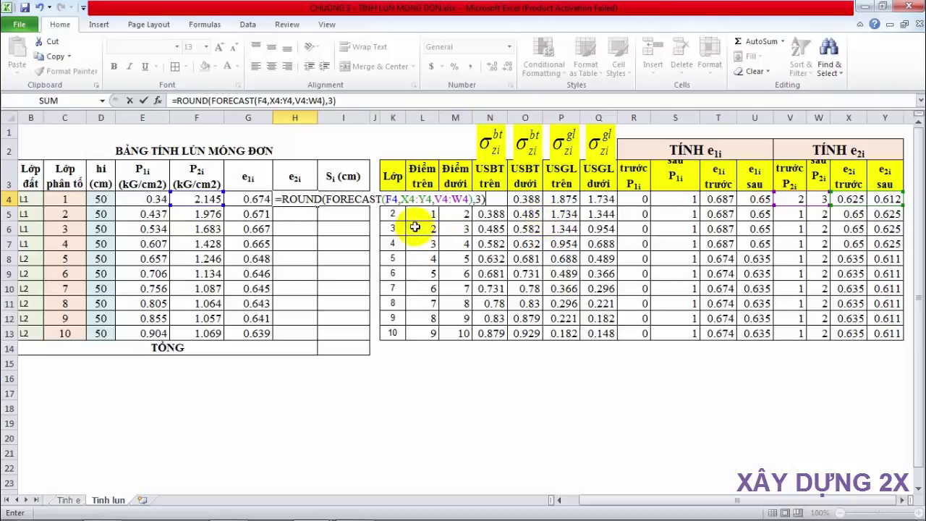
key(Return)
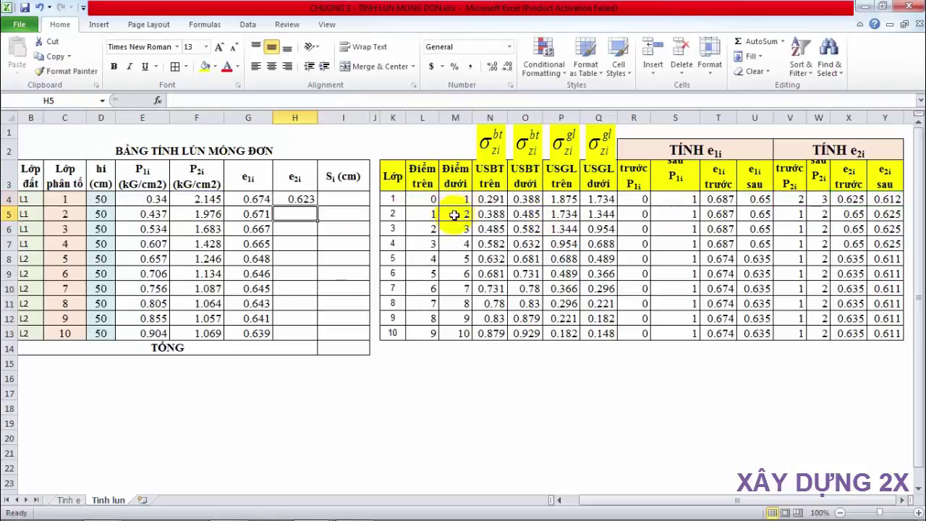
click(307, 201)
drag(316, 206, 319, 341)
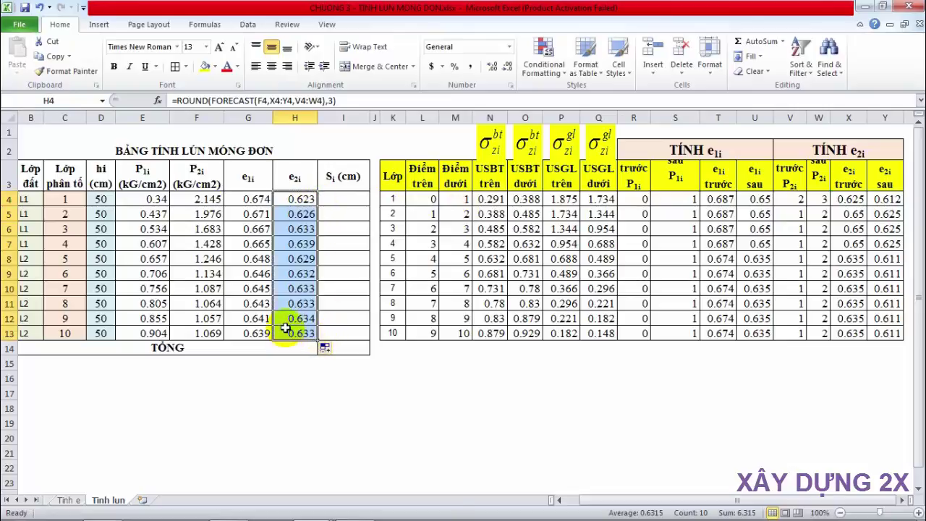
- Start layer 1's settlement formula in I4 as =ROUND((G4-H4)
click(340, 197)
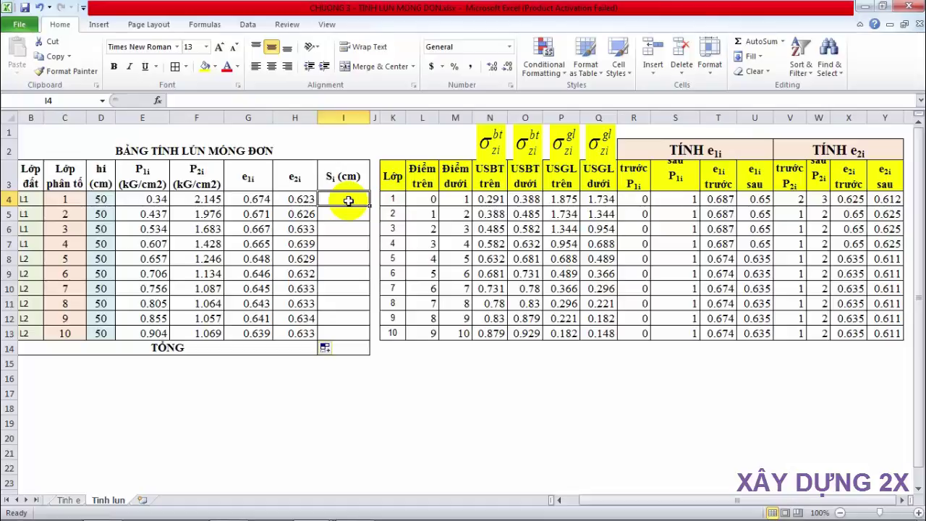
text(=)
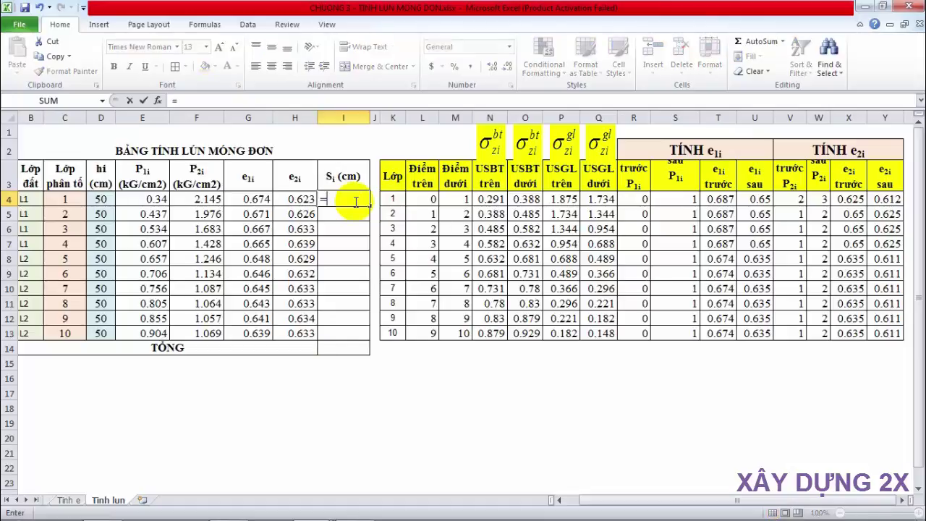
text(RO)
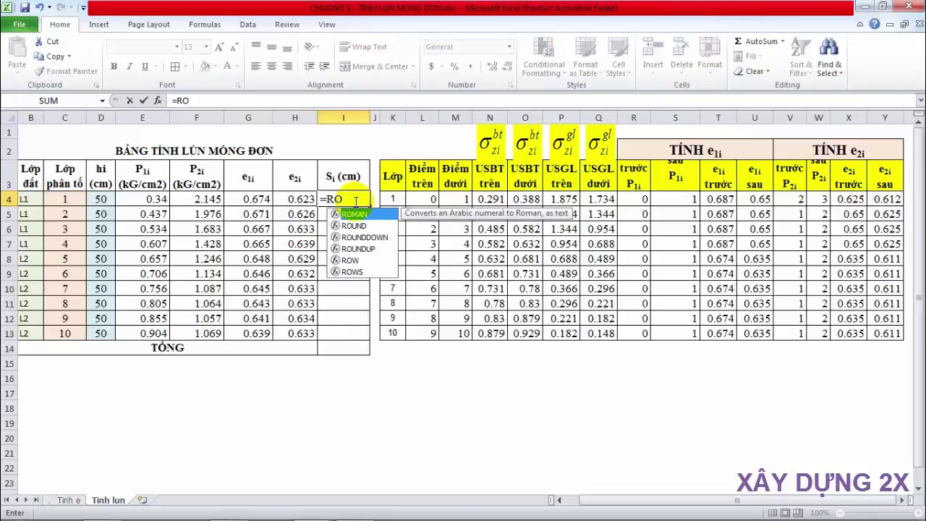
key(Down)
key(Tab)
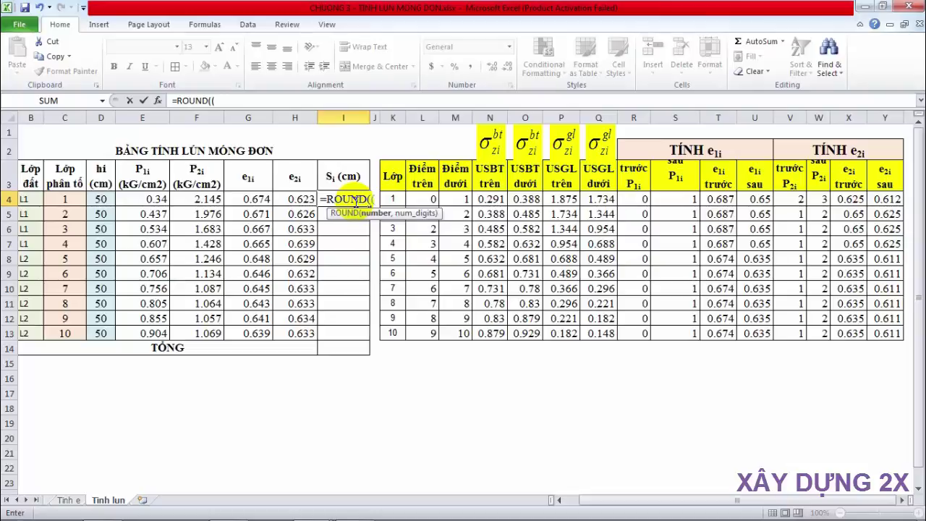
click(252, 201)
text(-)
click(299, 199)
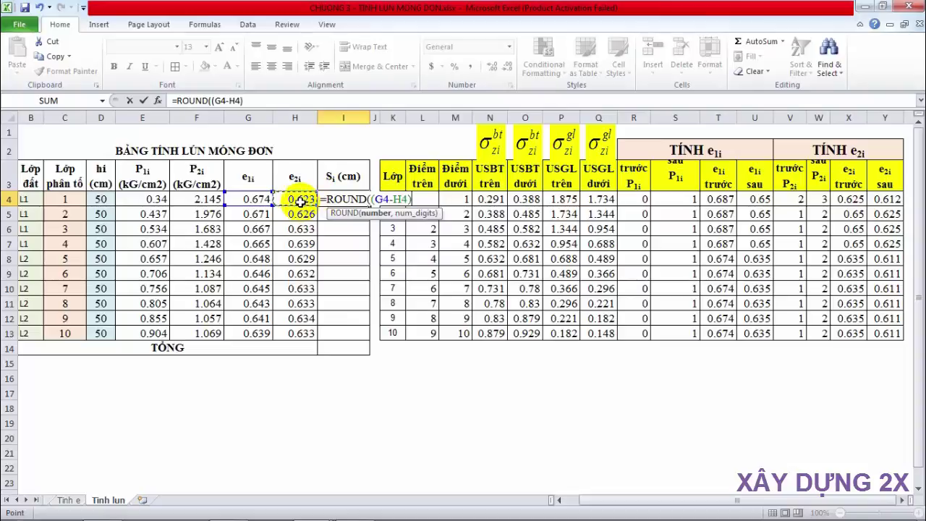
text())
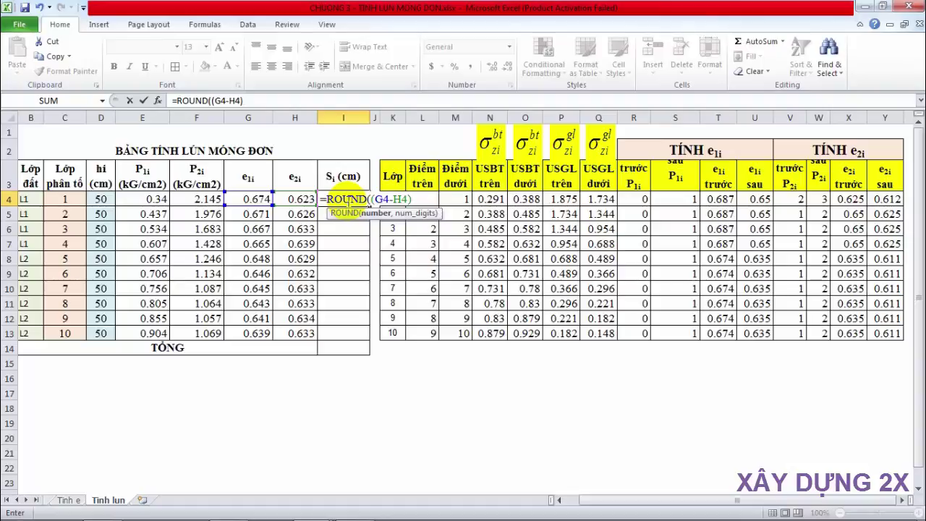
- Complete it as =ROUND((G4-H4)*D4/(1+G4),3) and fill down to I13
text(*)
click(101, 200)
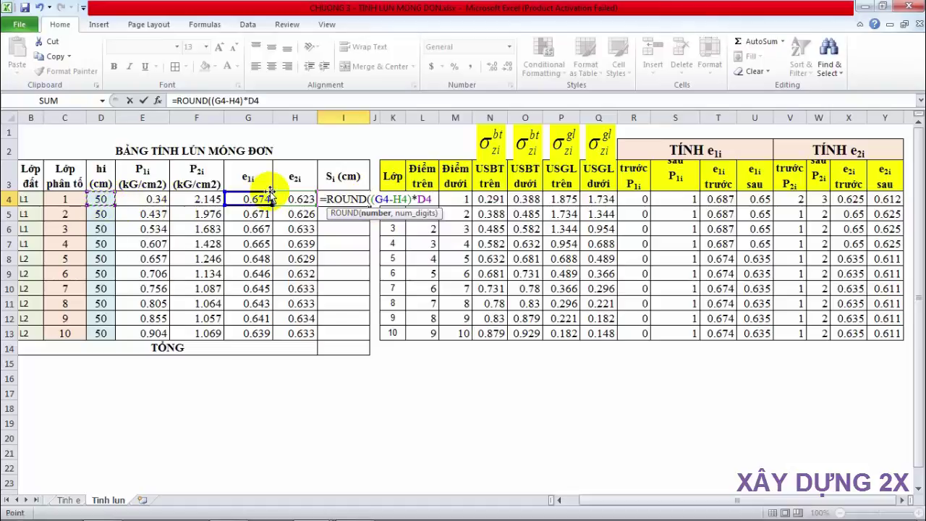
text(/)
text((1+)
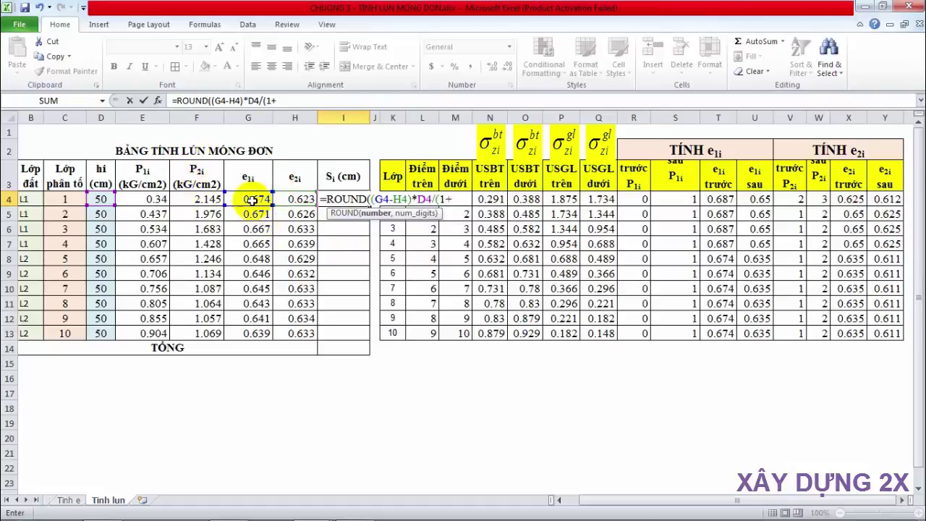
click(250, 201)
text())
text(,)
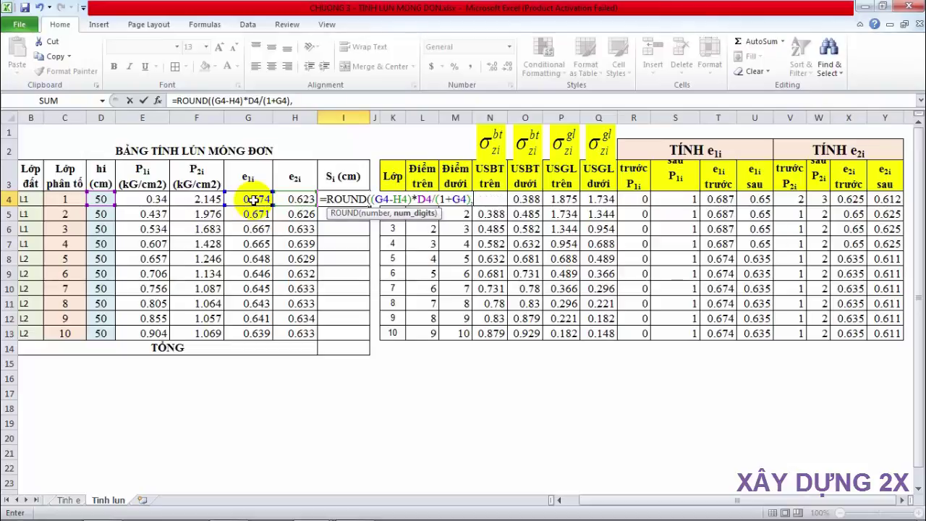
text(3))
key(Return)
click(346, 196)
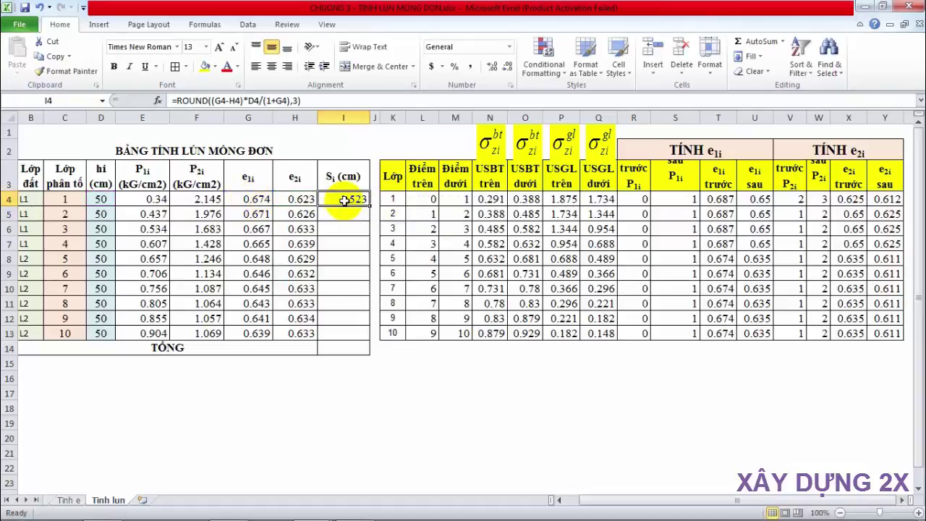
drag(370, 207, 367, 304)
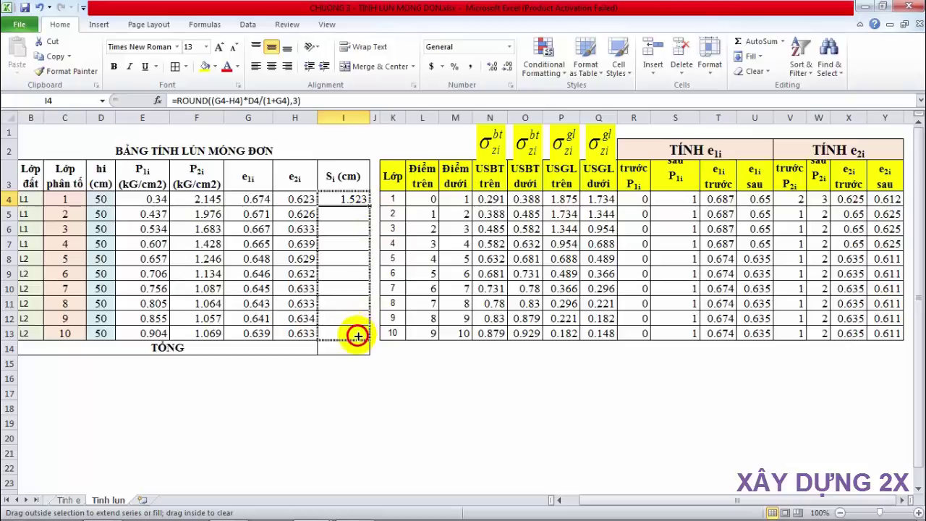
drag(367, 303, 358, 333)
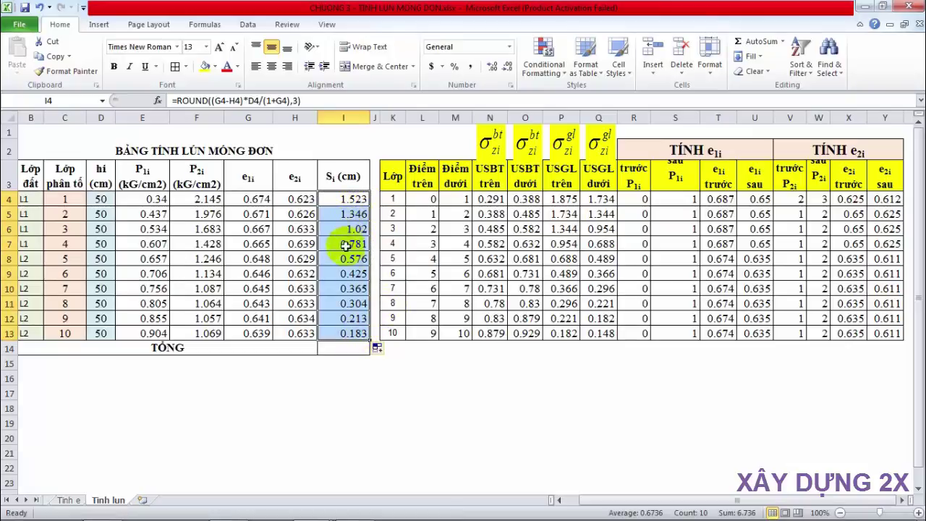
click(345, 351)
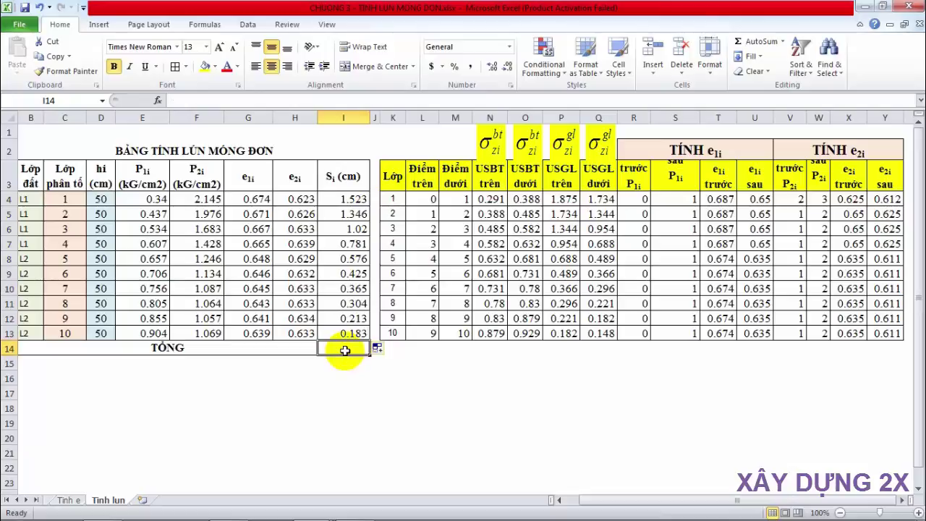
- Enter =ROUND(SUM(I4:I13),3) in I14, giving a total settlement of 6.736
text(=)
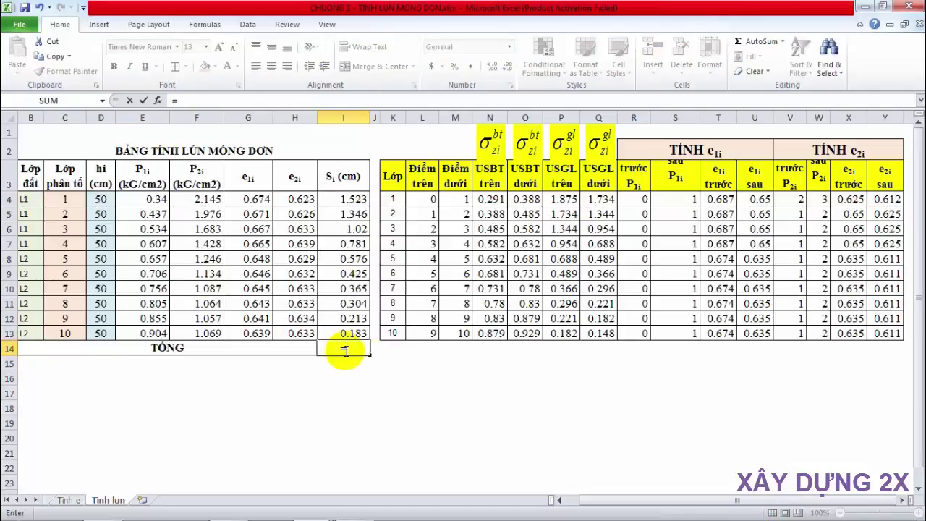
text(RO)
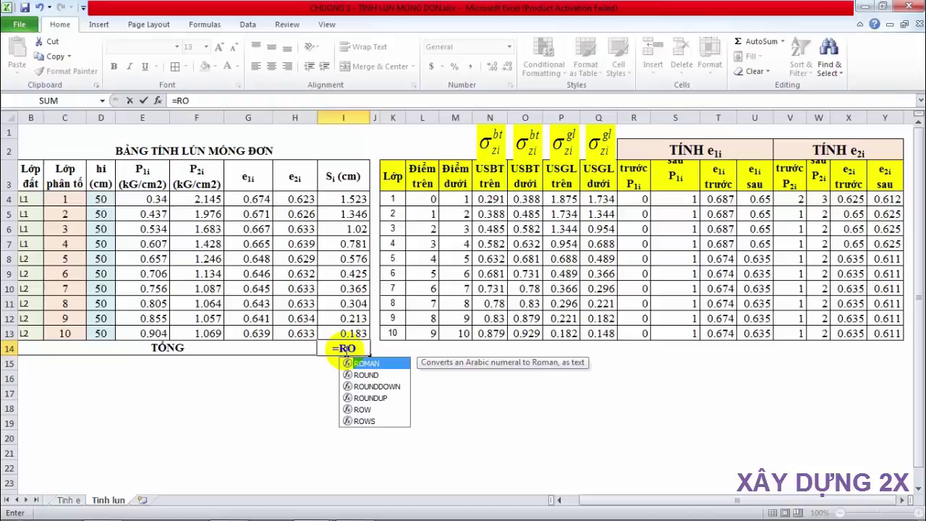
key(Down)
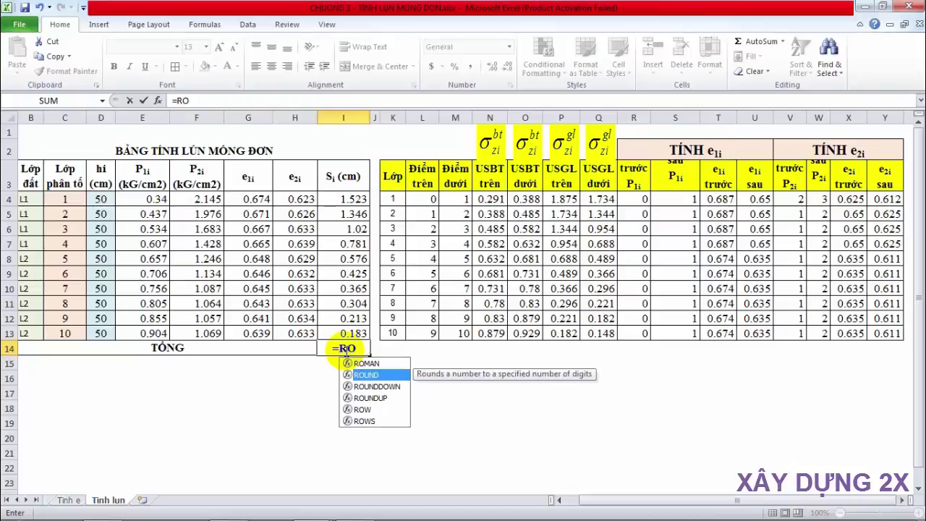
key(Tab)
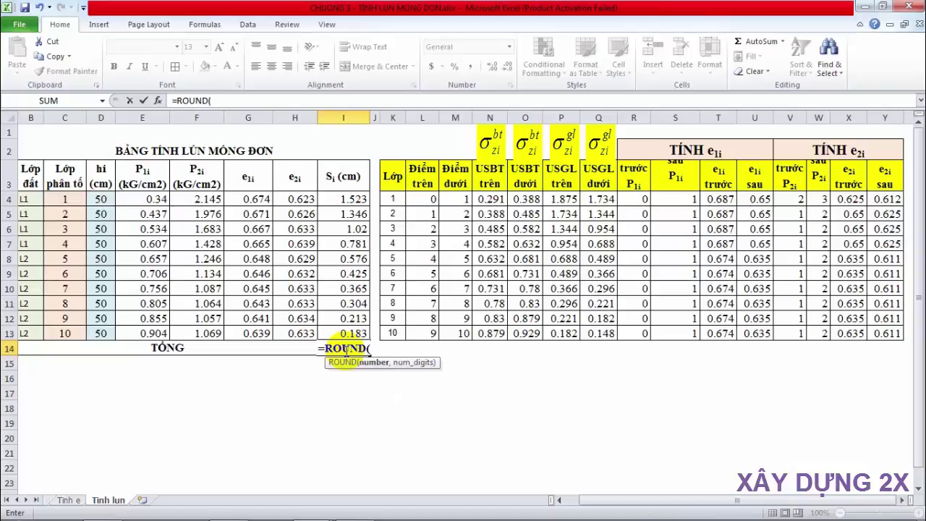
text(SUM)
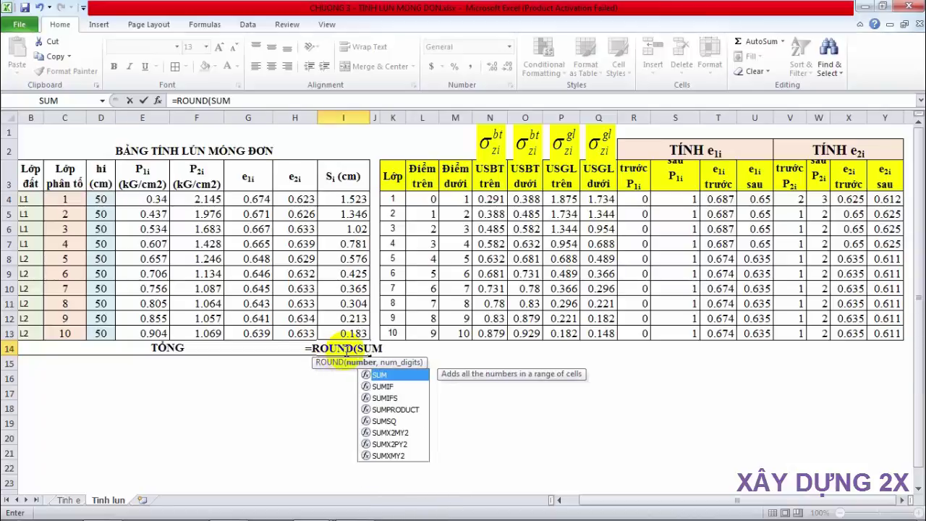
key(Tab)
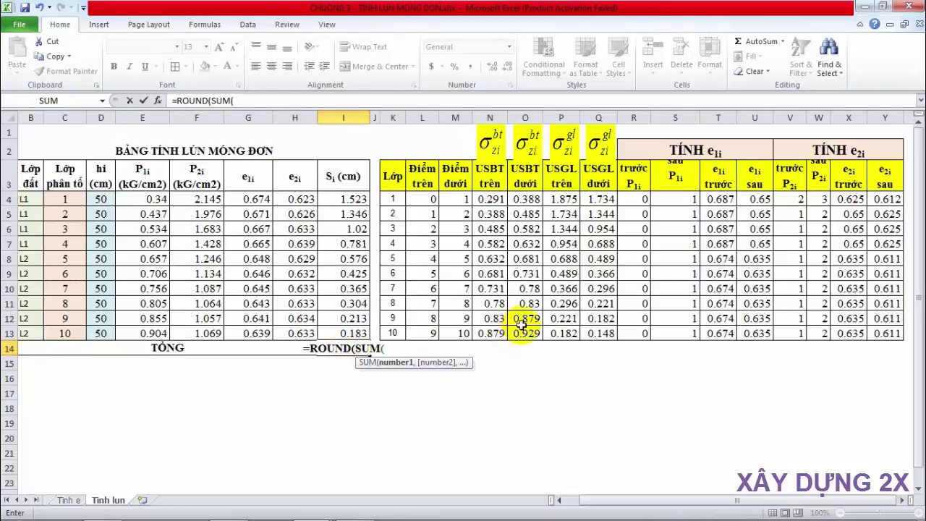
drag(347, 198, 348, 330)
text(),3))
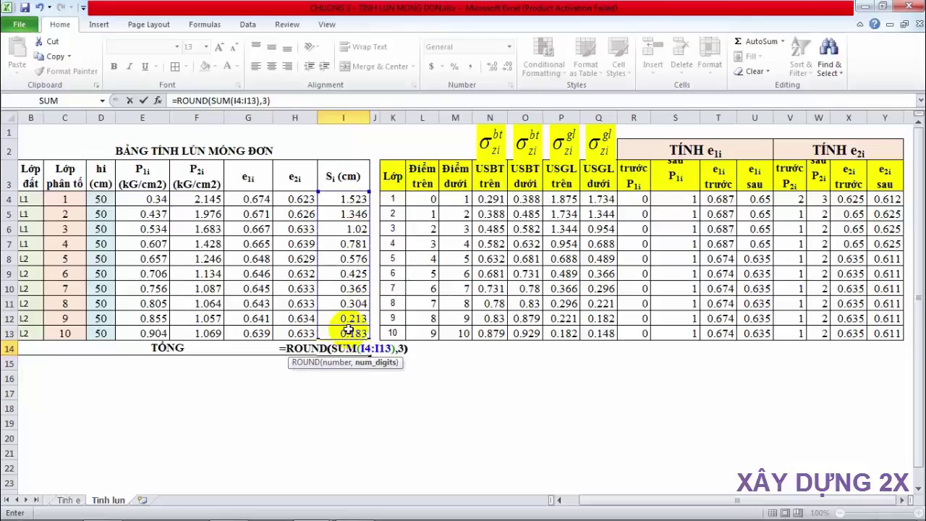
key(Return)
click(346, 348)
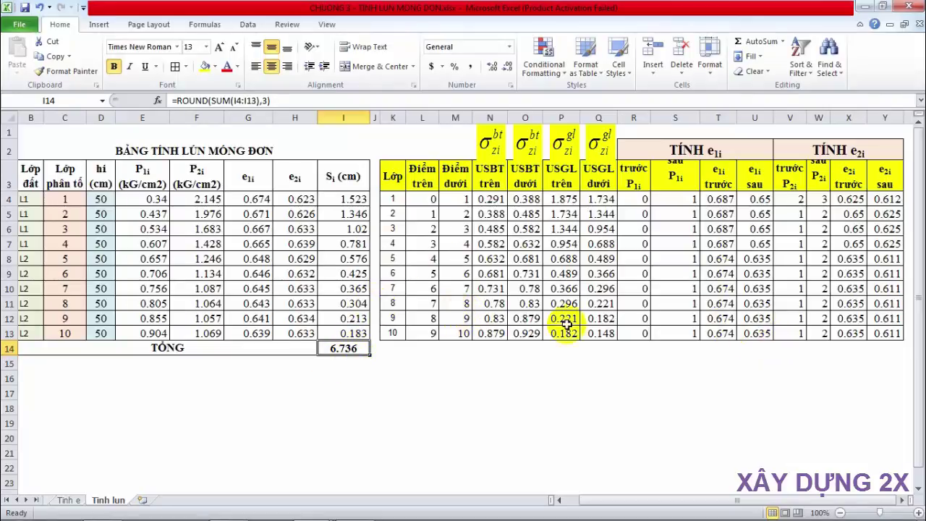
click(68, 500)
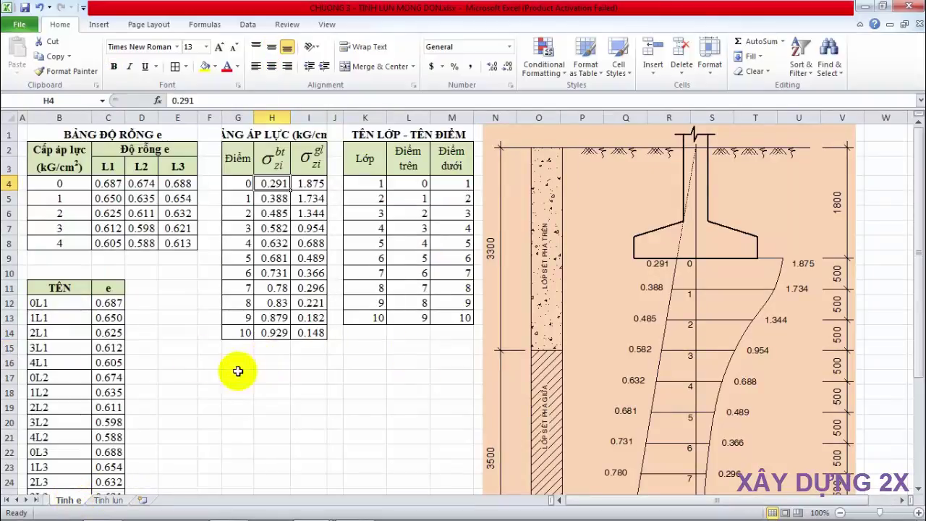
click(251, 376)
scroll(251, 375, down, 2)
scroll(251, 376, down, 1)
scroll(290, 405, up, 4)
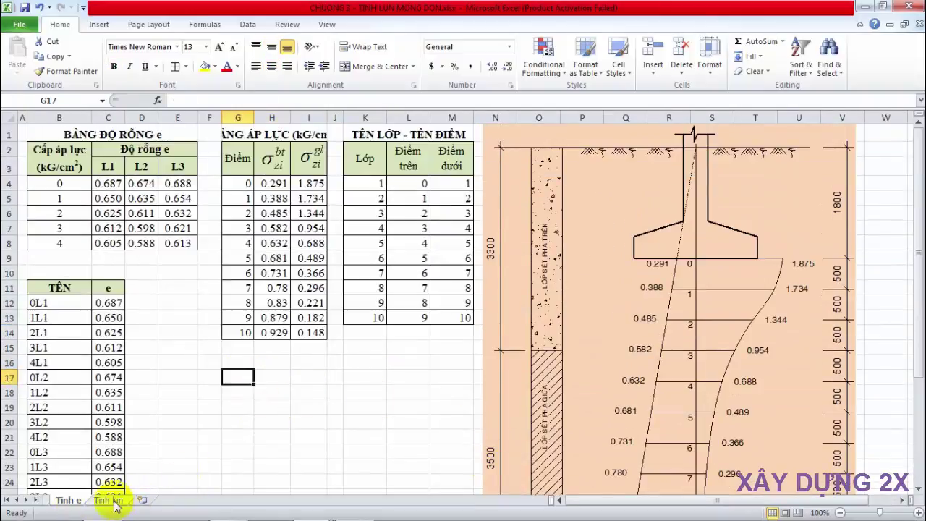
click(108, 500)
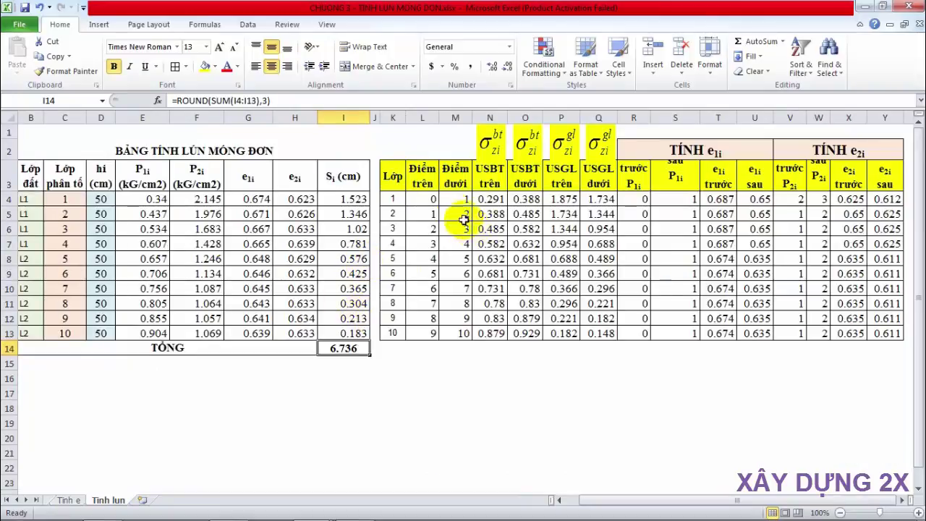
drag(397, 198, 892, 334)
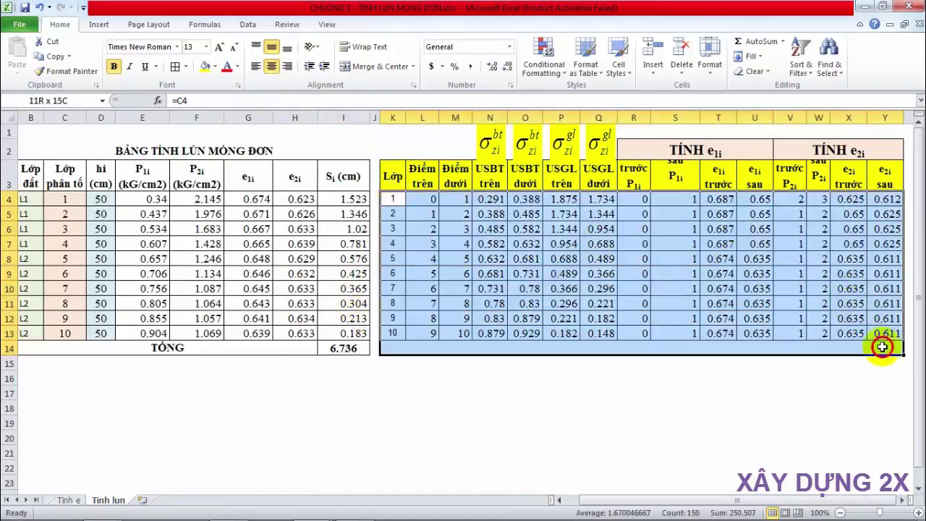
drag(30, 198, 368, 334)
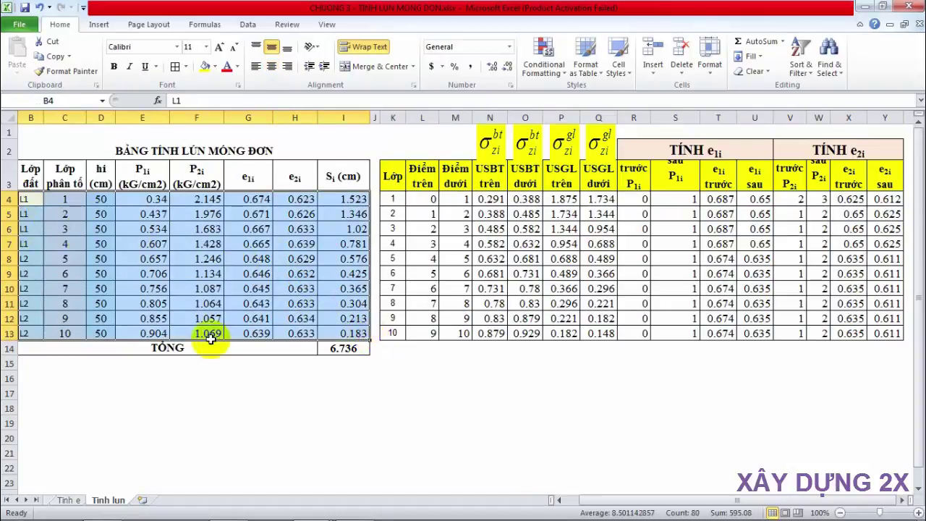
click(347, 348)
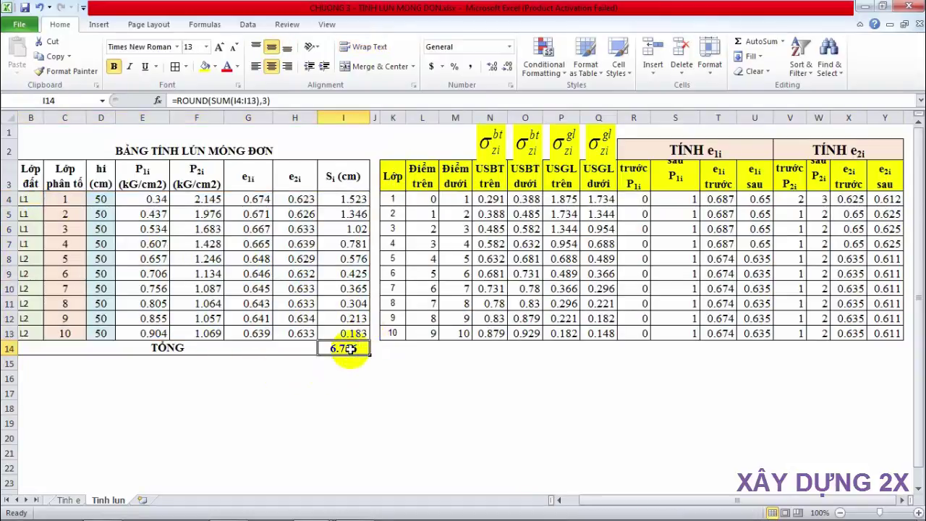
mouse_move(713, 499)
mouse_down()
mouse_move(676, 502)
mouse_move(691, 499)
mouse_up()
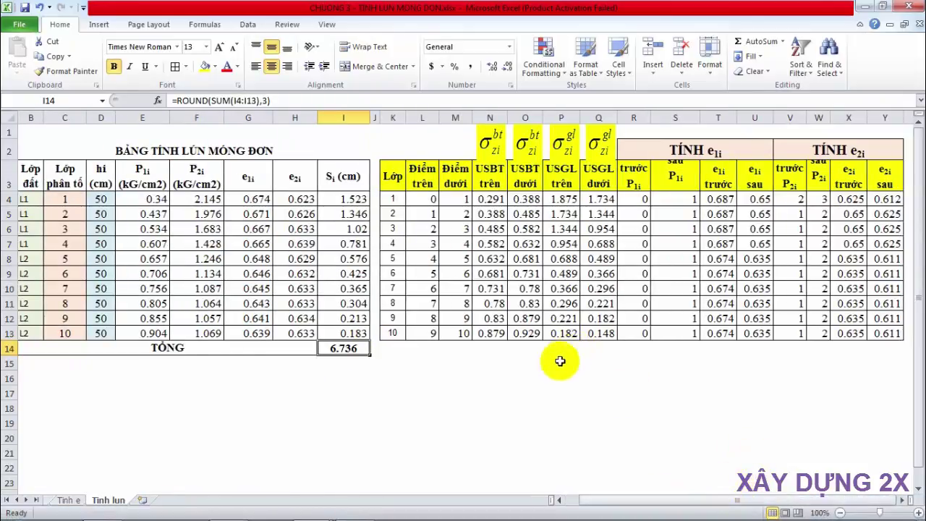